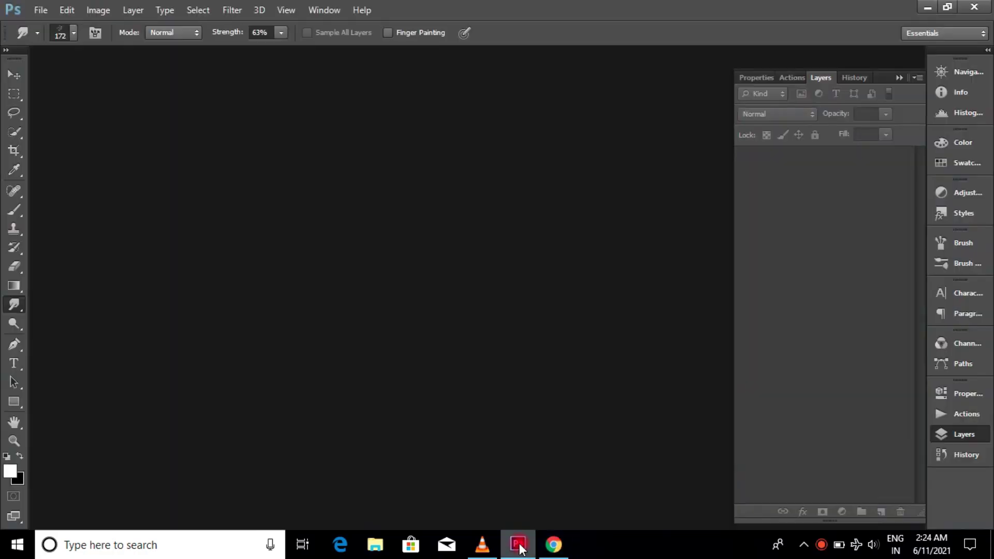
- Create a new blank document, Untitled-1
left_click(42, 11)
left_click(87, 40)
left_click(911, 30)
left_click(41, 11)
left_click(55, 26)
left_click(624, 146)
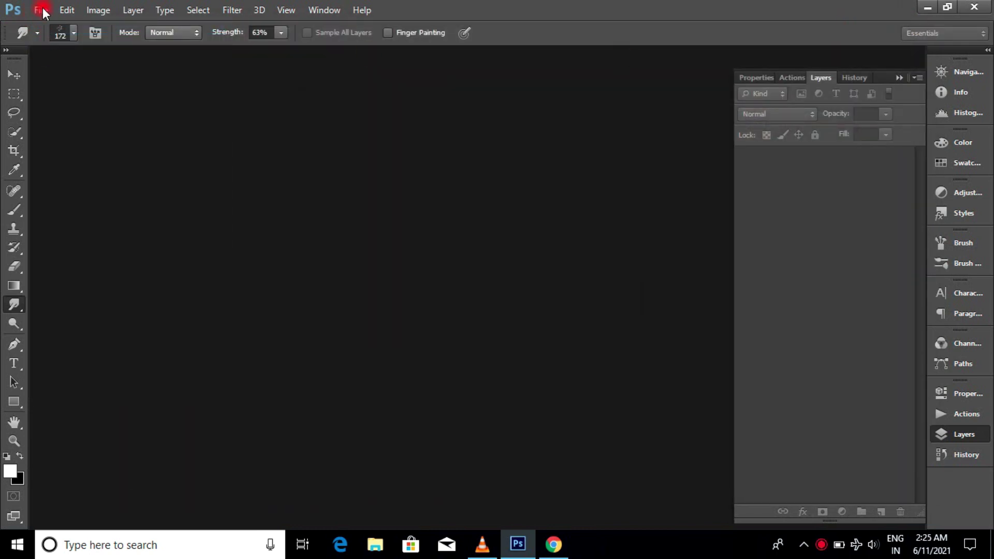
- Open the cut-out portrait image_search_1622251619744.png from the Download folder
key("ctrl+o")
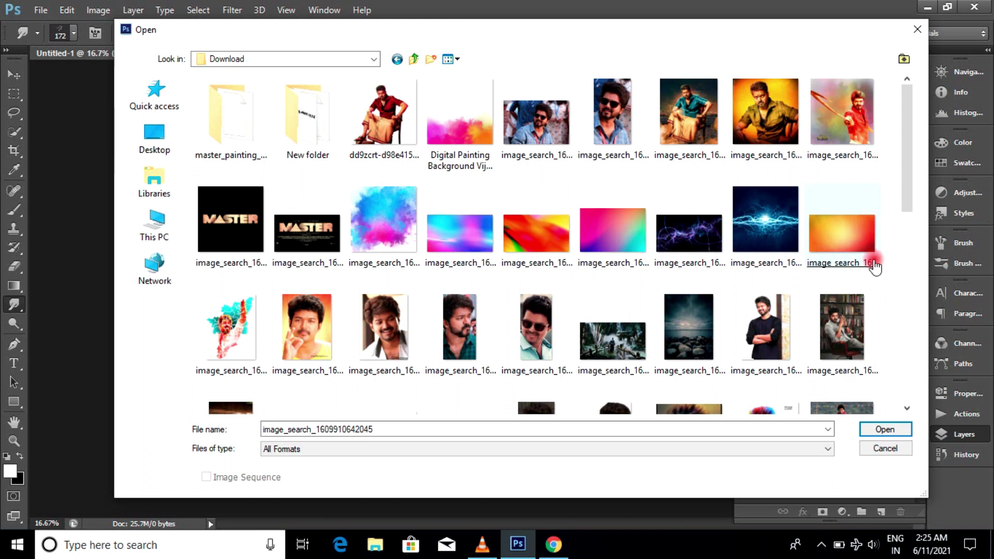
scroll(872, 262, "down", 2)
double_click(604, 300)
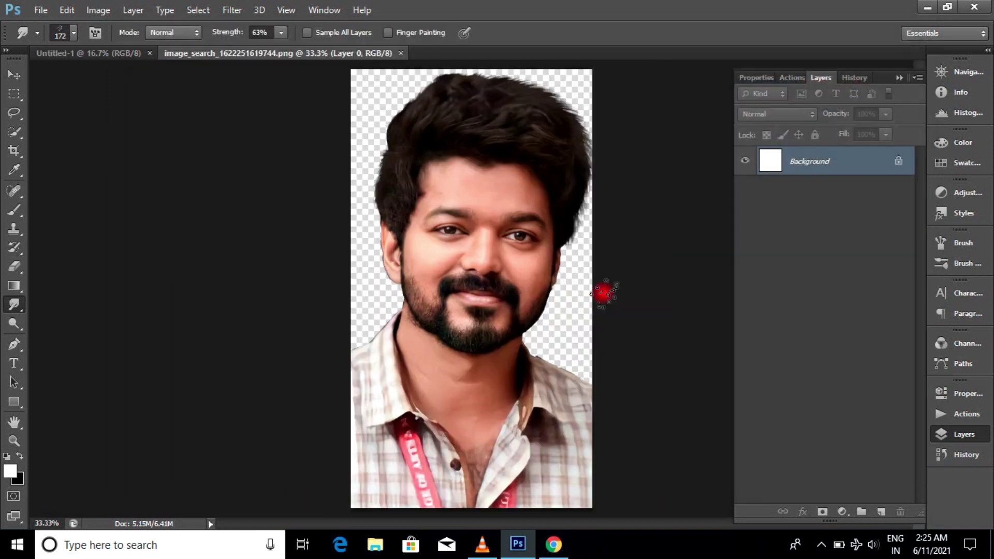
- Move the portrait into Untitled-1, duplicate its layer and hide the original Layer 1
left_click_drag(351, 53, 351, 89)
key("v")
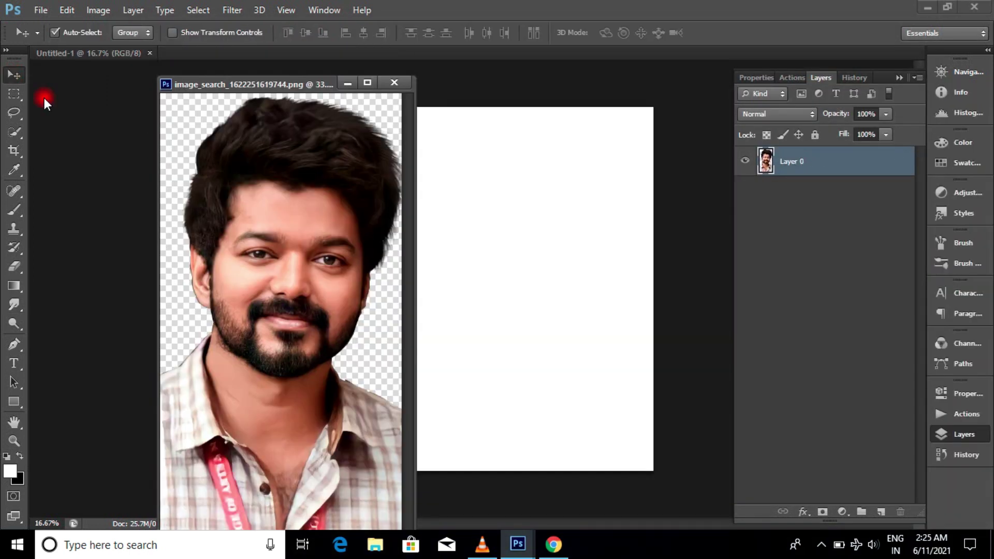
left_click_drag(331, 179, 452, 199)
left_click(371, 82)
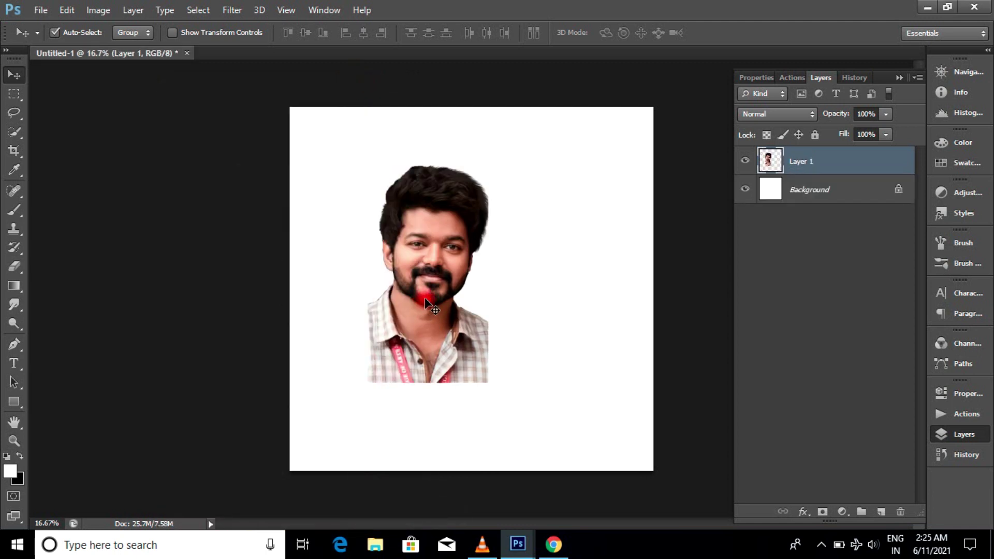
left_click_drag(828, 161, 881, 511)
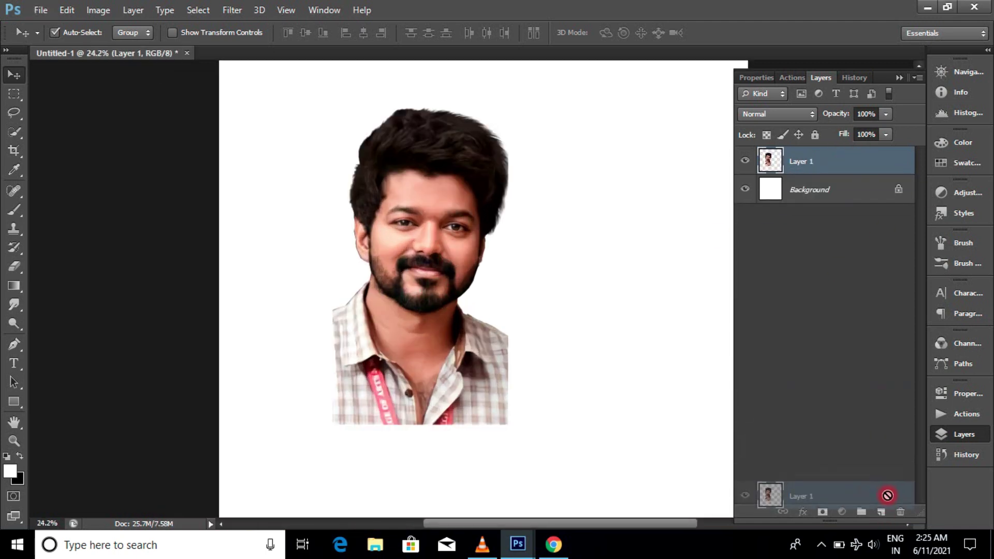
left_click(741, 190)
scroll(444, 162, "down", 1, "alt")
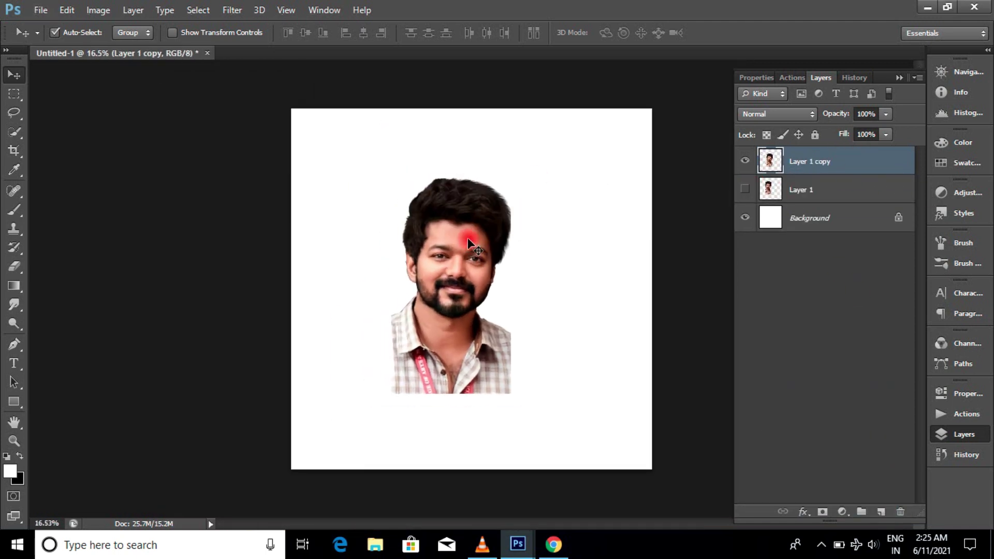
- Scale up the copied portrait with Free Transform and shift it upward on the page
key("ctrl+t")
mouse_move(517, 171)
left_mouse_down()
mouse_move(560, 94)
mouse_move(549, 87)
left_mouse_up()
left_click_drag(547, 338, 546, 382)
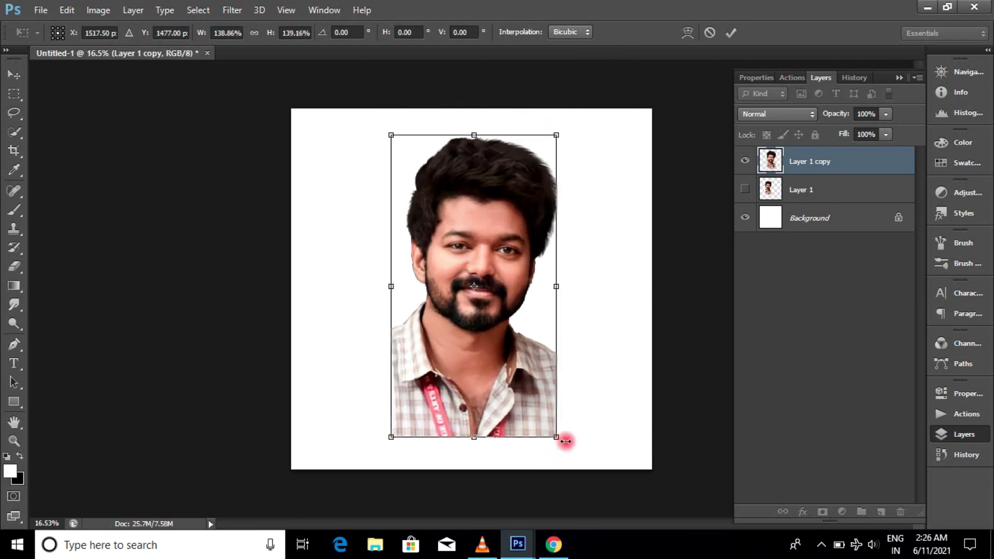
left_click_drag(566, 441, 576, 475)
left_click_drag(546, 375, 546, 355)
key("Return")
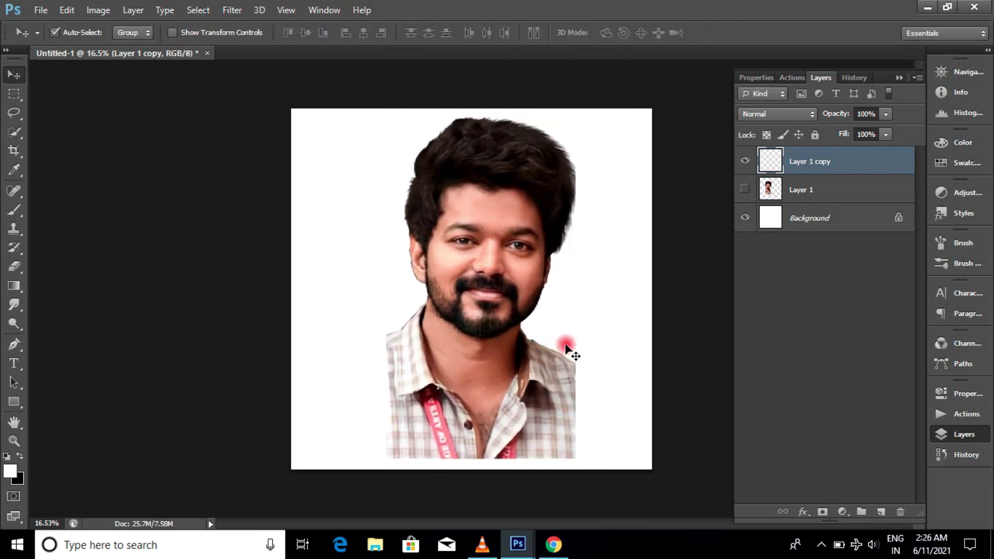
scroll(565, 347, "up", 2, "alt")
scroll(461, 232, "down", 1, "alt")
scroll(461, 231, "down", 1, "alt")
left_click(65, 11)
- Apply Hue/Saturation unchanged, then Levels with input values 16, 1.02 and 253
left_click(85, 11)
left_click(303, 124)
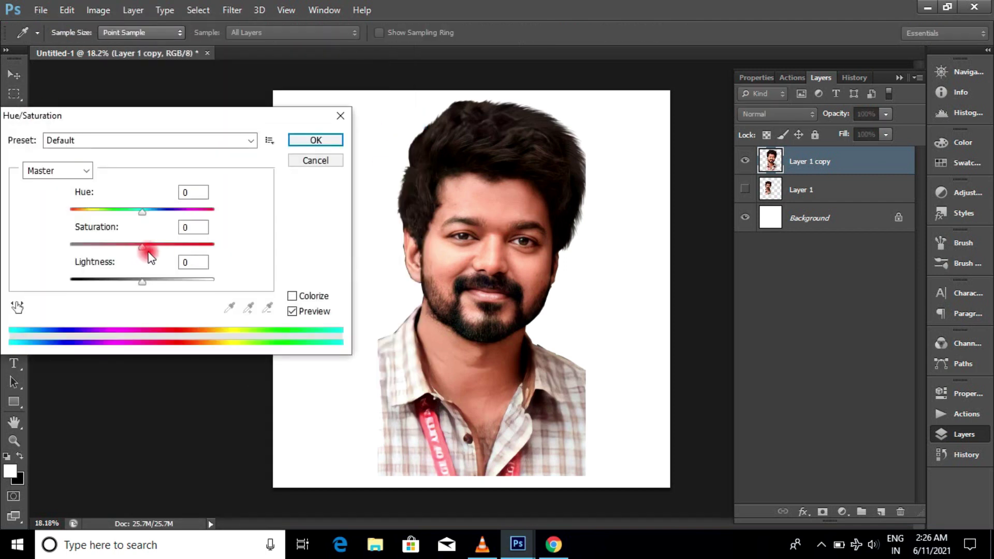
left_click(300, 140)
left_click(97, 10)
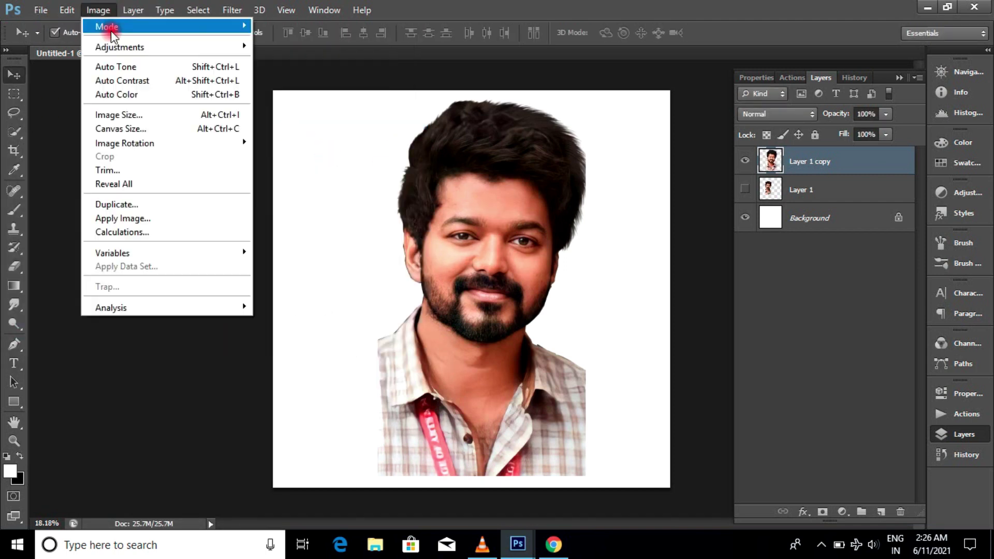
left_click(288, 70)
left_click_drag(404, 88, 28, 91)
mouse_move(14, 254)
left_mouse_down()
mouse_move(35, 254)
mouse_move(14, 253)
left_mouse_up()
mouse_move(106, 254)
left_mouse_down()
mouse_move(82, 254)
mouse_move(101, 254)
left_mouse_up()
mouse_move(197, 254)
left_mouse_down()
mouse_move(173, 253)
mouse_move(191, 253)
left_mouse_up()
left_click_drag(22, 255, 24, 254)
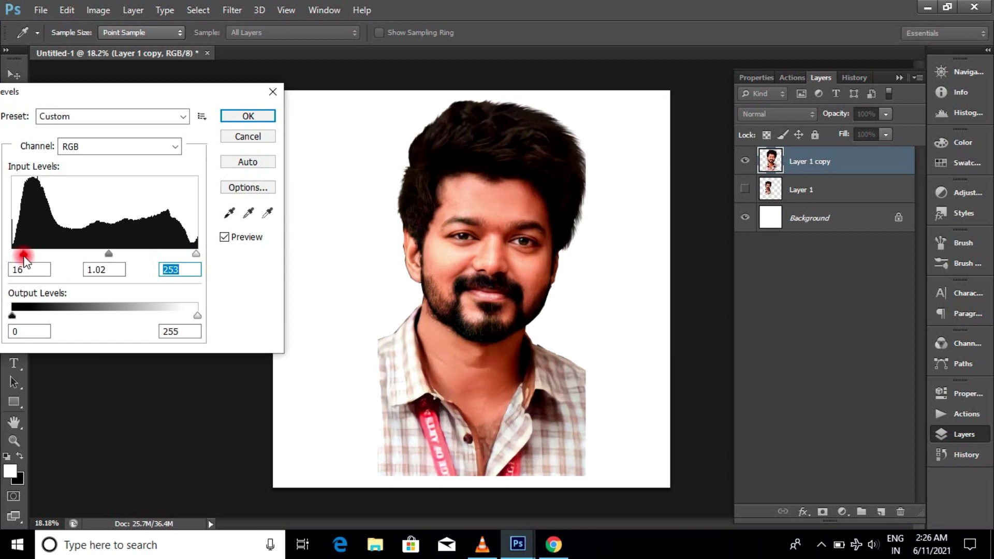
left_click(262, 114)
- Apply Vibrance of about +33 to make the portrait's colours richer
key("v")
scroll(474, 226, "up", 2)
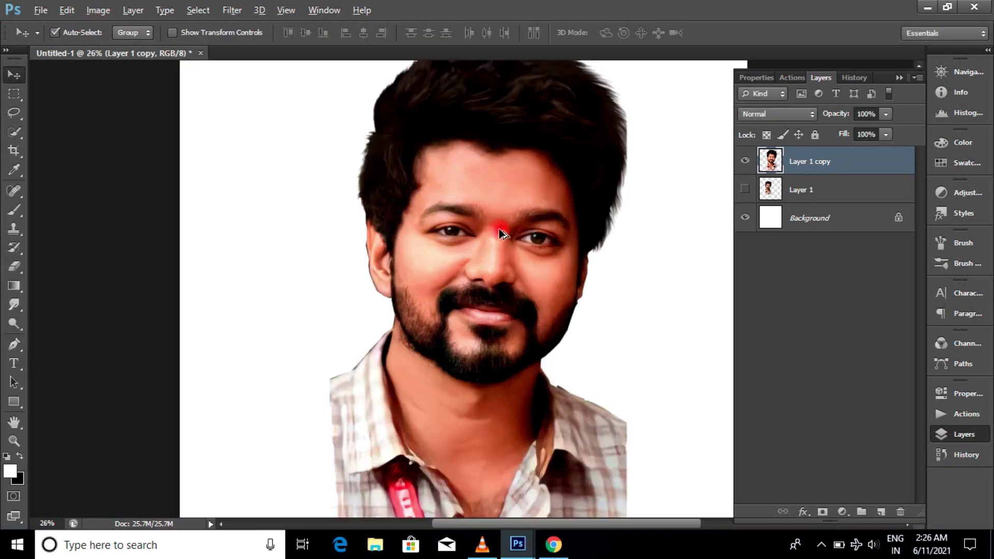
scroll(568, 288, "up", 5)
scroll(515, 288, "down", 3)
scroll(357, 257, "down", 2)
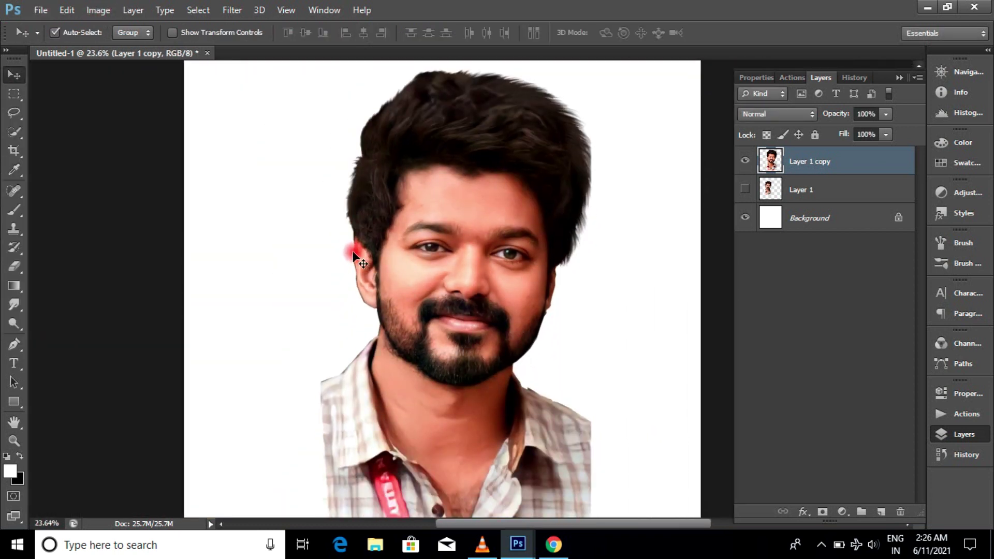
left_click(99, 10)
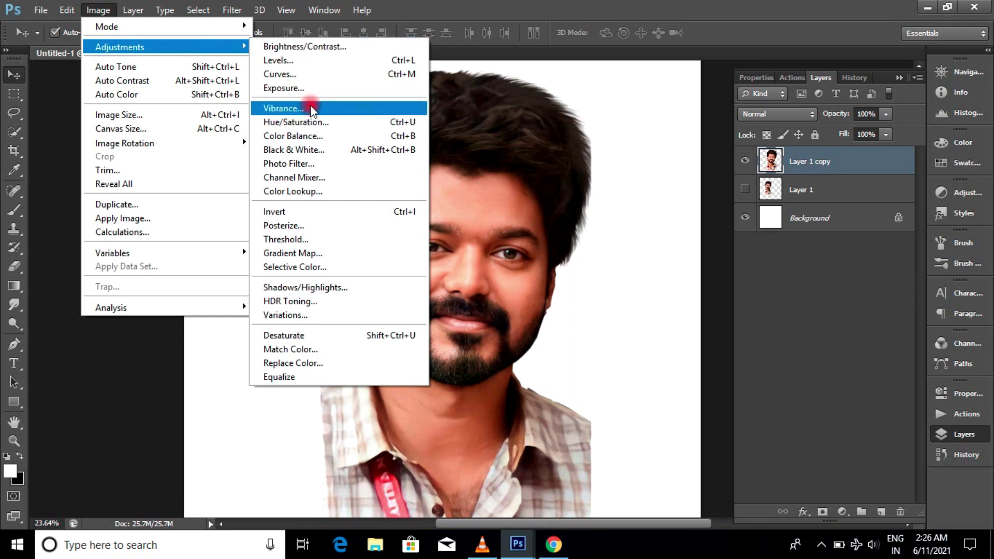
left_click(314, 108)
mouse_move(631, 238)
left_mouse_down()
mouse_move(642, 240)
mouse_move(630, 235)
left_mouse_up()
key("Return")
- Apply Sharpen More to the portrait copy, then repeat it as the last filter
key("v")
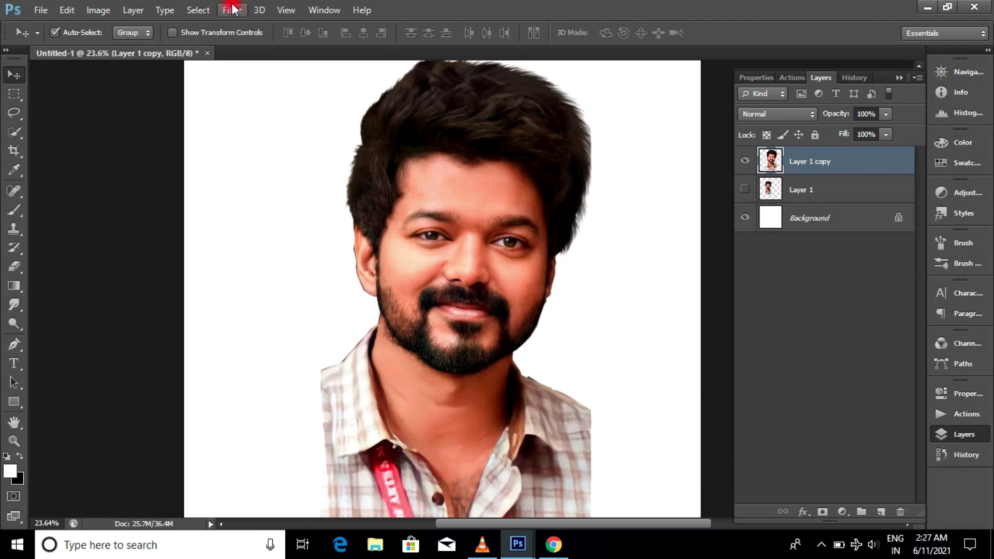
left_click(232, 9)
left_click(458, 253)
scroll(467, 237, "up", 1)
left_click(232, 10)
left_click(246, 29)
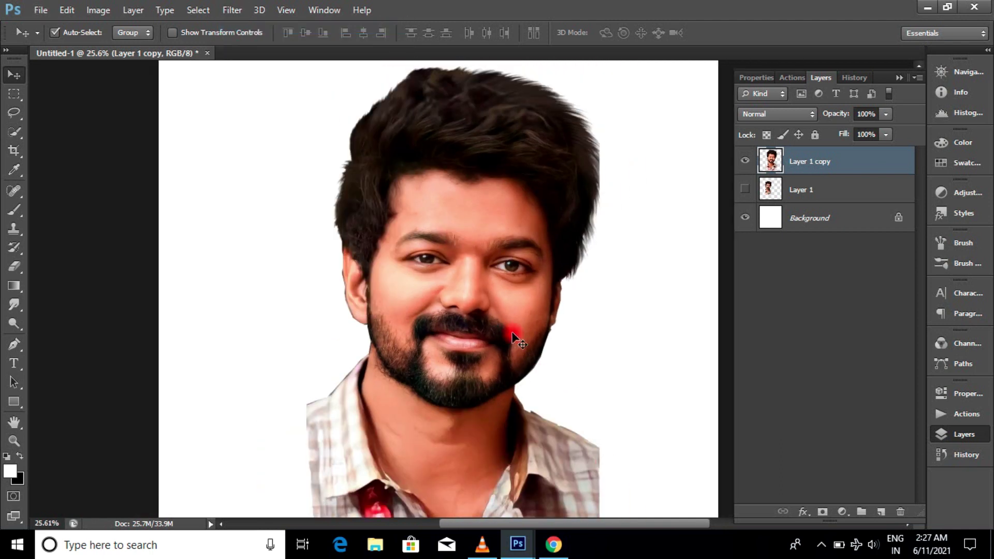
- Duplicate the sharpened layer as Layer 1 copy 2 and hide Layer 1 copy
scroll(512, 331, "up", 3)
scroll(437, 349, "up", 3)
scroll(525, 272, "up", 5)
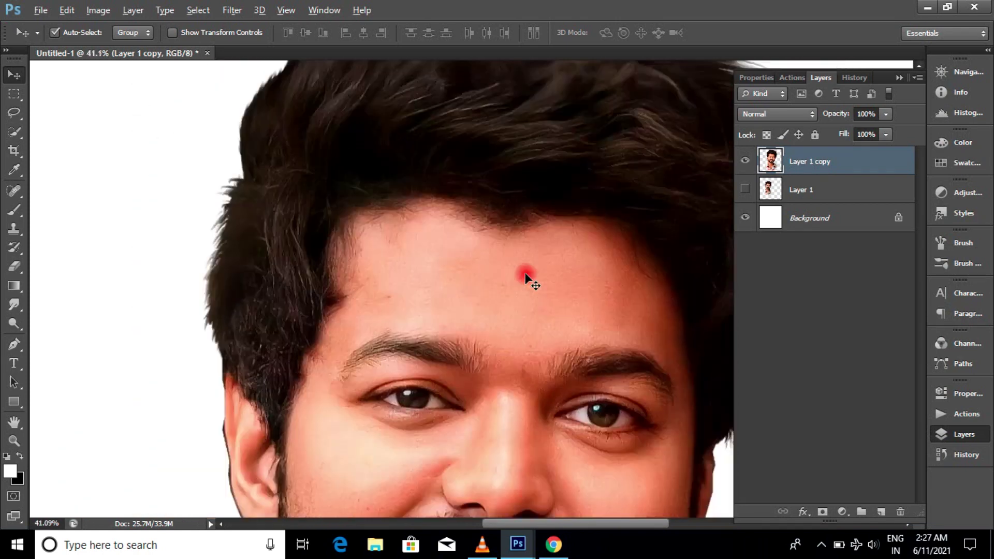
scroll(525, 273, "down", 3)
left_click_drag(846, 162, 881, 511)
left_click(745, 189)
scroll(529, 167, "up", 2)
- Select the Smudge tool with a 45-pixel brush at 60% strength and zoom in on the face
left_click(15, 306)
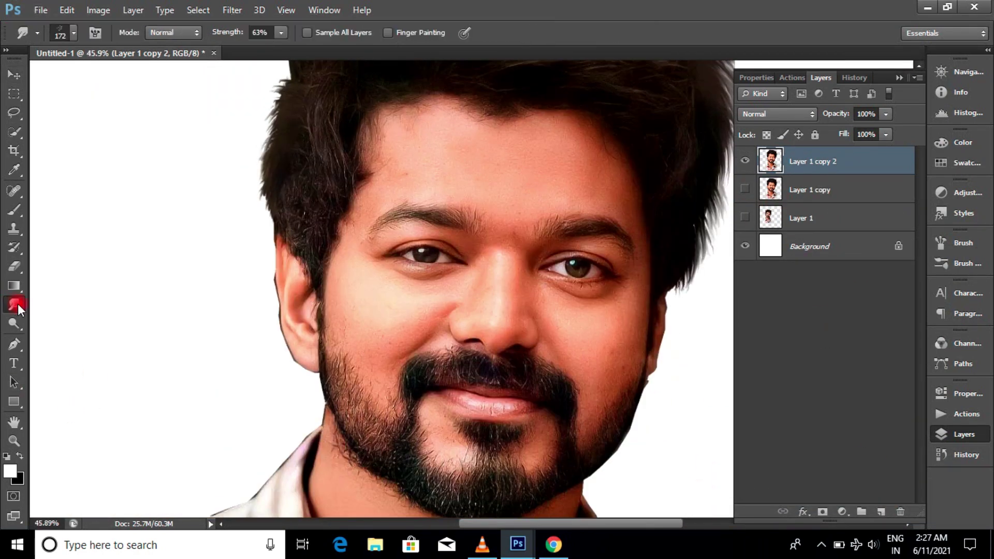
right_click(672, 247)
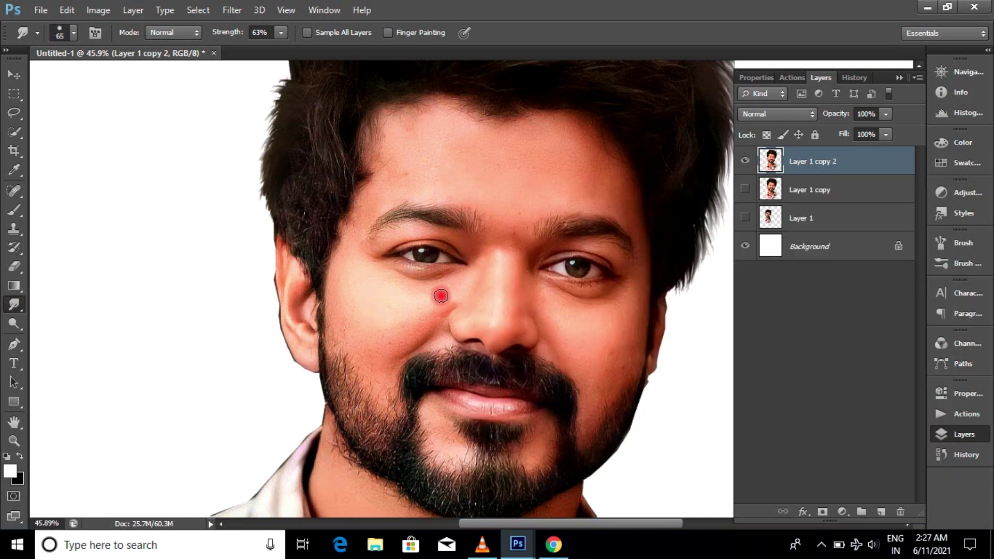
scroll(455, 295, "up", 2)
left_click_drag(277, 49, 280, 50)
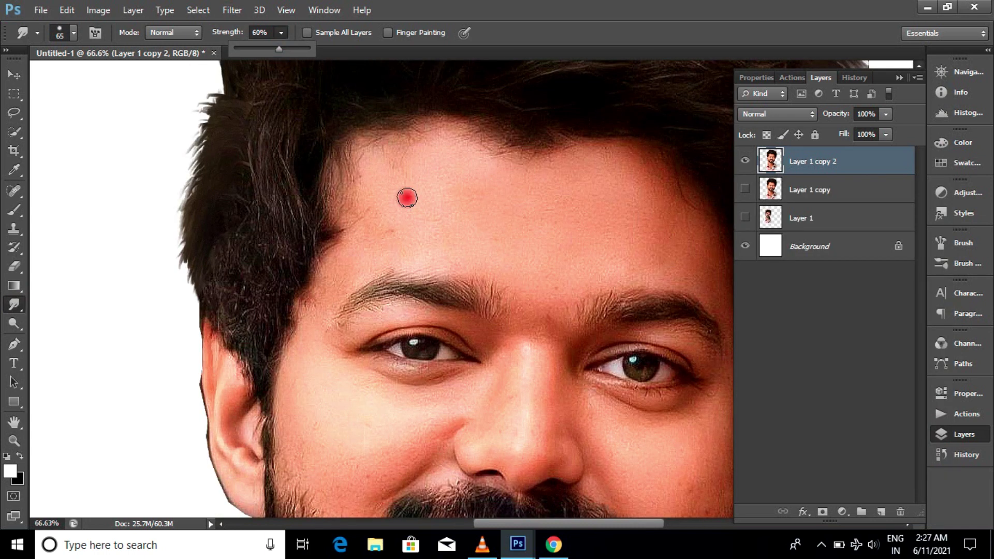
scroll(406, 195, "down", 1)
scroll(377, 178, "up", 4)
scroll(407, 250, "up", 1)
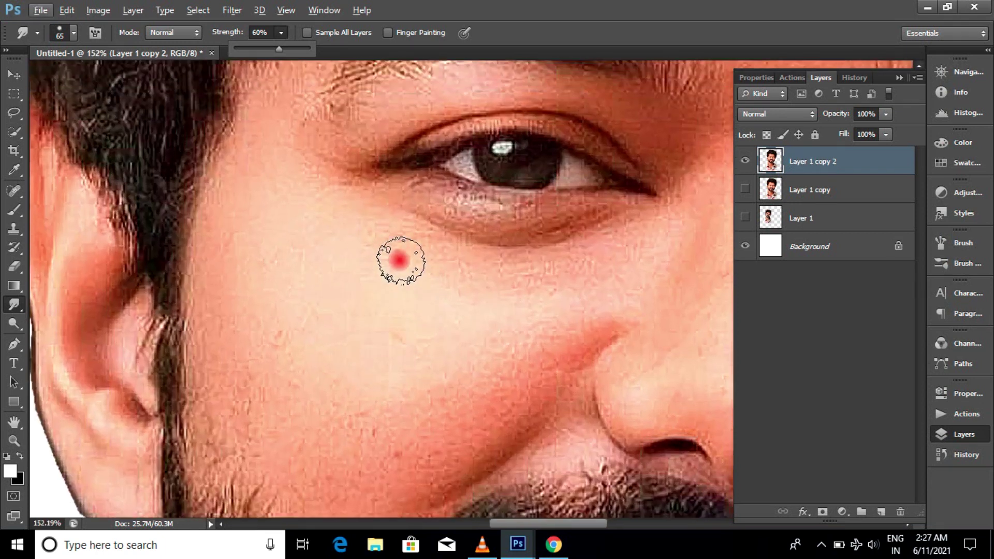
scroll(393, 262, "up", 1)
scroll(381, 259, "up", 1)
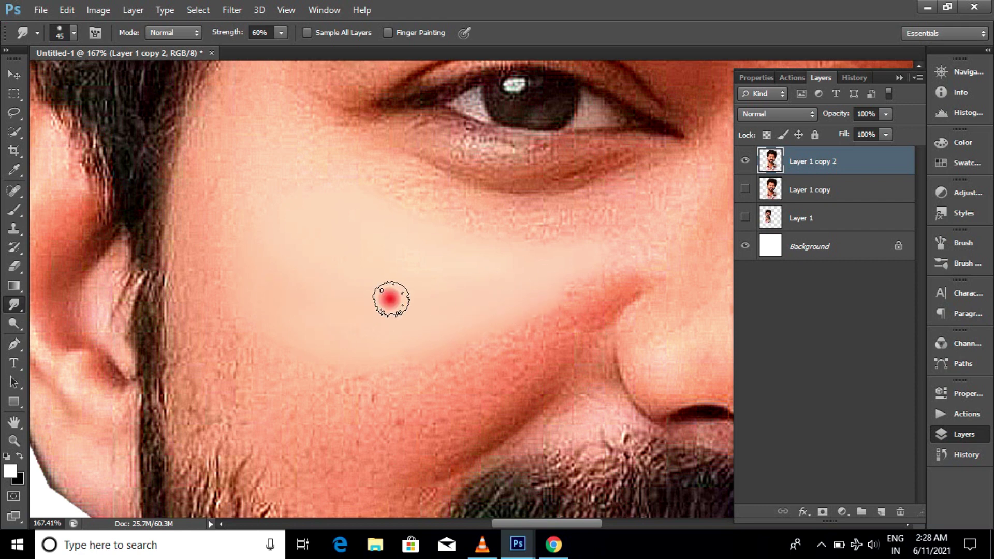
scroll(391, 299, "down", 3)
scroll(476, 235, "up", 3)
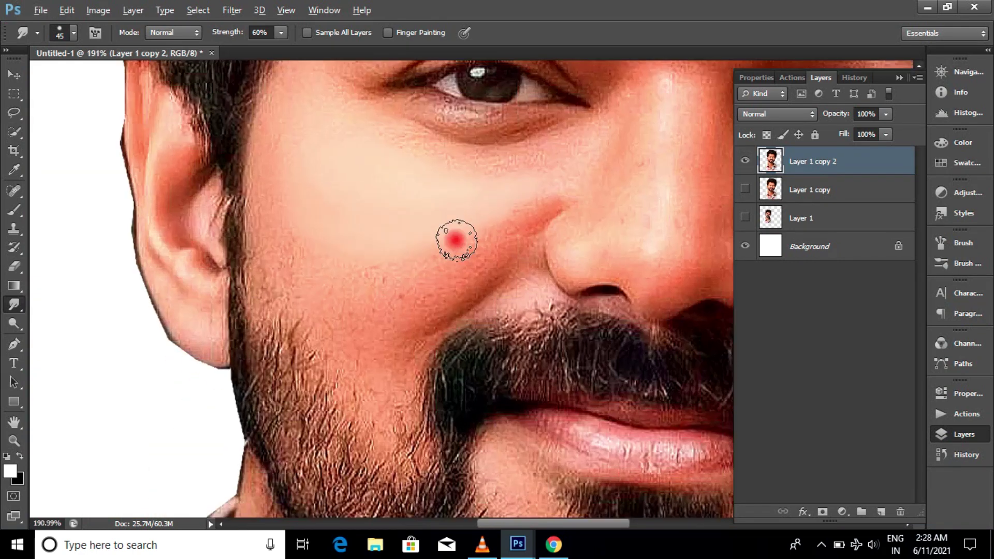
scroll(463, 239, "up", 2)
- Smudge the cheek skin below the eye crease and under the lower eyelid
mouse_move(376, 299)
left_mouse_down()
mouse_move(140, 300)
mouse_move(471, 322)
mouse_move(284, 382)
mouse_move(200, 386)
left_mouse_up()
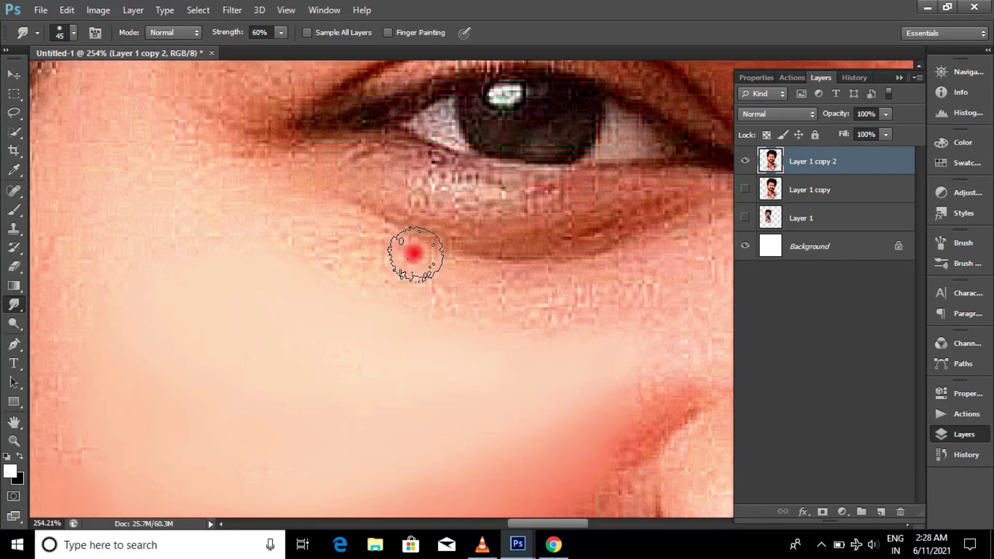
scroll(337, 290, "up", 5)
mouse_move(318, 237)
left_mouse_down()
mouse_move(532, 326)
mouse_move(632, 282)
mouse_move(694, 316)
left_mouse_up()
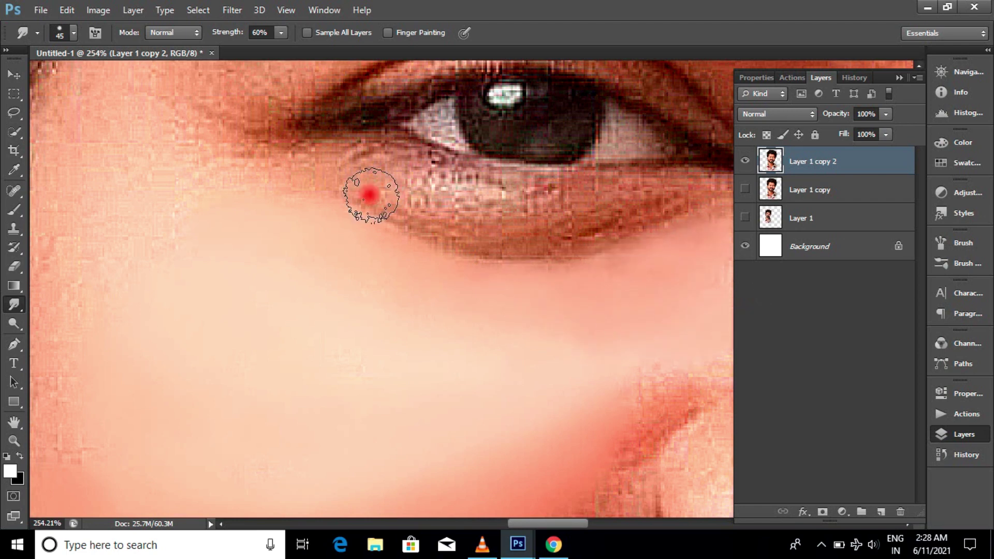
scroll(369, 195, "up", 1)
scroll(78, 284, "down", 3)
scroll(207, 300, "down", 3)
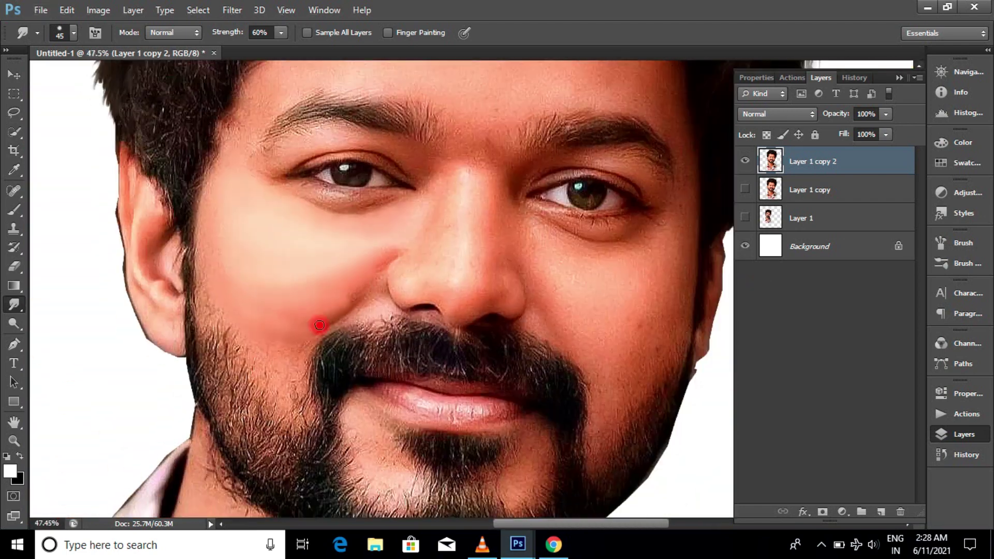
scroll(318, 333, "up", 3)
scroll(133, 329, "up", 3)
scroll(506, 284, "up", 2)
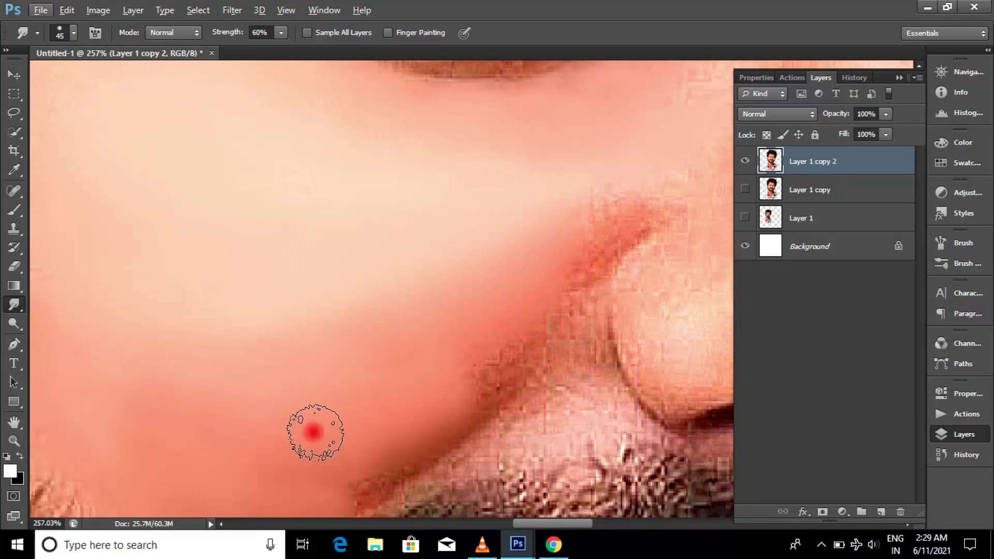
scroll(314, 432, "down", 3)
scroll(563, 306, "up", 2)
scroll(435, 320, "up", 2)
- Smudge the rough skin texture under the eye
mouse_move(376, 255)
left_mouse_down()
mouse_move(401, 223)
mouse_move(604, 291)
mouse_move(561, 301)
mouse_move(386, 163)
mouse_move(688, 184)
mouse_move(492, 206)
mouse_move(701, 251)
mouse_move(720, 220)
left_mouse_up()
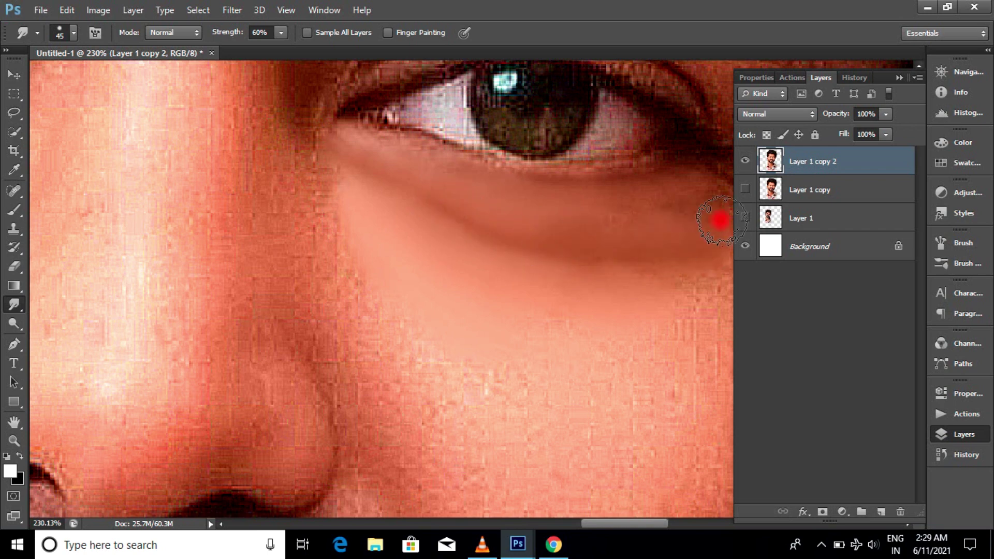
scroll(701, 243, "down", 3)
scroll(463, 351, "up", 2)
scroll(456, 349, "up", 1)
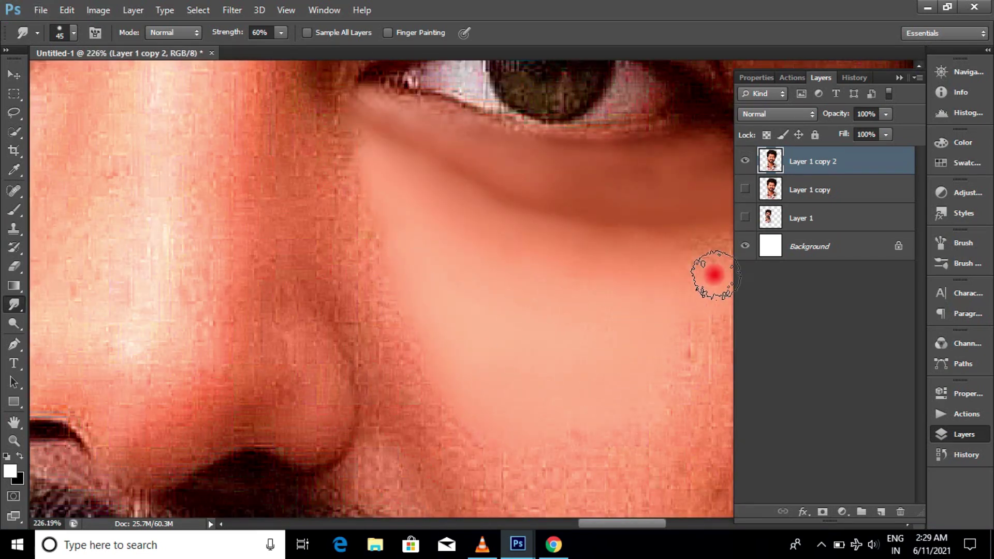
scroll(450, 229, "down", 1)
scroll(348, 268, "down", 1)
- Shrink the smudge brush to 25 pixels, then set it back to 35
key("bracketleft")
scroll(348, 267, "up", 2)
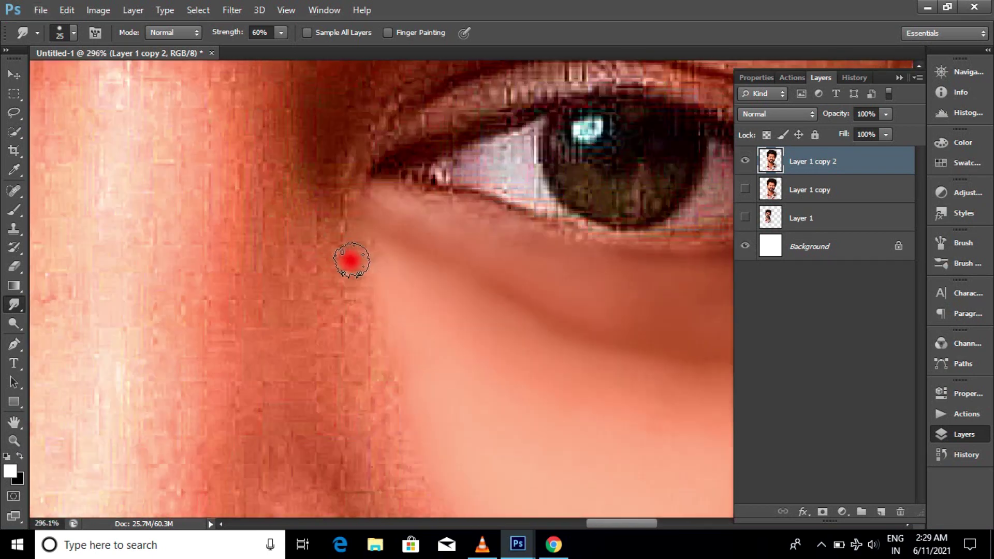
key("bracketleft")
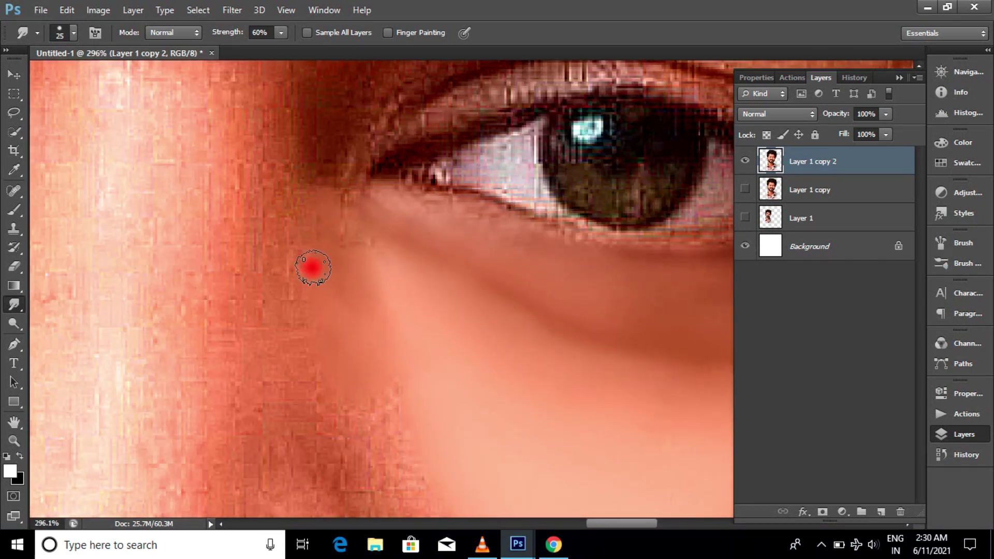
scroll(563, 322, "down", 2)
scroll(384, 248, "up", 1)
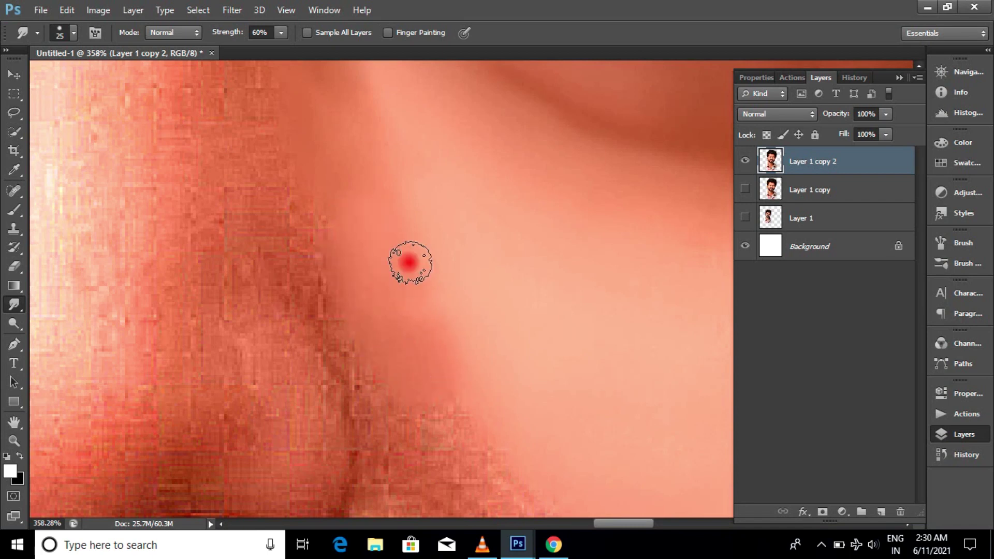
scroll(446, 362, "down", 2)
scroll(362, 341, "down", 2)
scroll(515, 272, "up", 3)
scroll(515, 273, "up", 1)
key("bracketright")
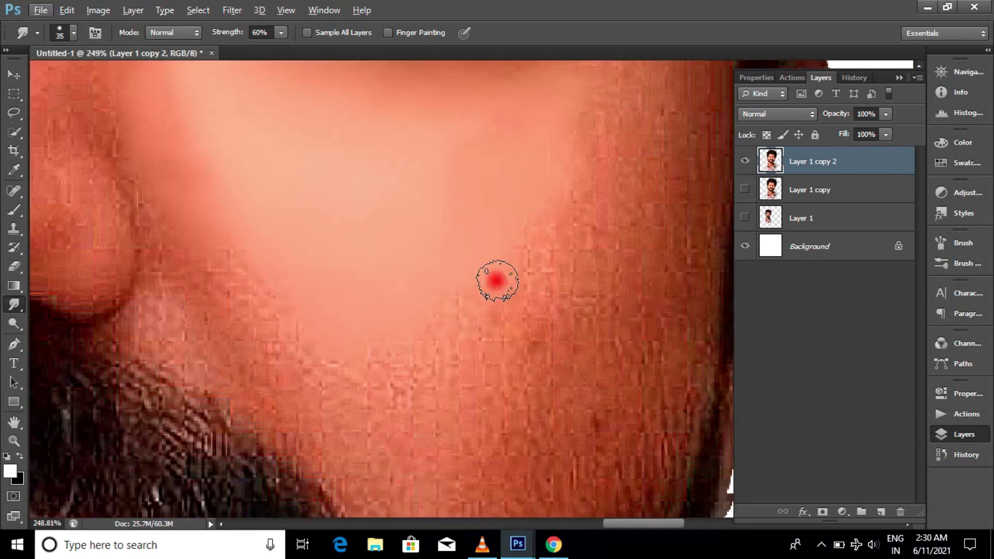
- Smudge the lower cheek toward the upper right and down the bridge of the nose
mouse_move(335, 422)
left_mouse_down()
mouse_move(475, 366)
mouse_move(522, 280)
left_mouse_up()
scroll(543, 337, "down", 3)
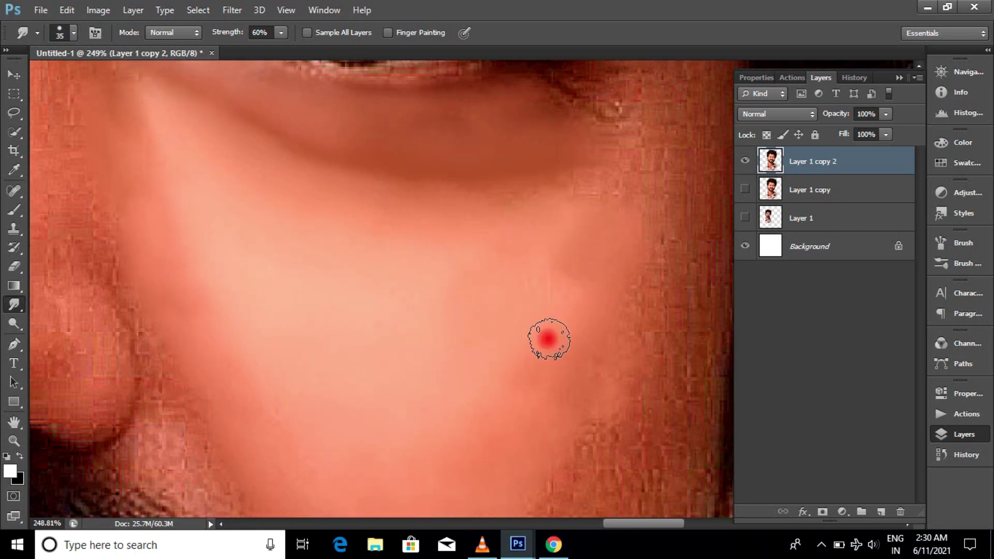
scroll(610, 339, "down", 2)
scroll(593, 314, "down", 2)
scroll(593, 314, "up", 4)
scroll(590, 253, "up", 3)
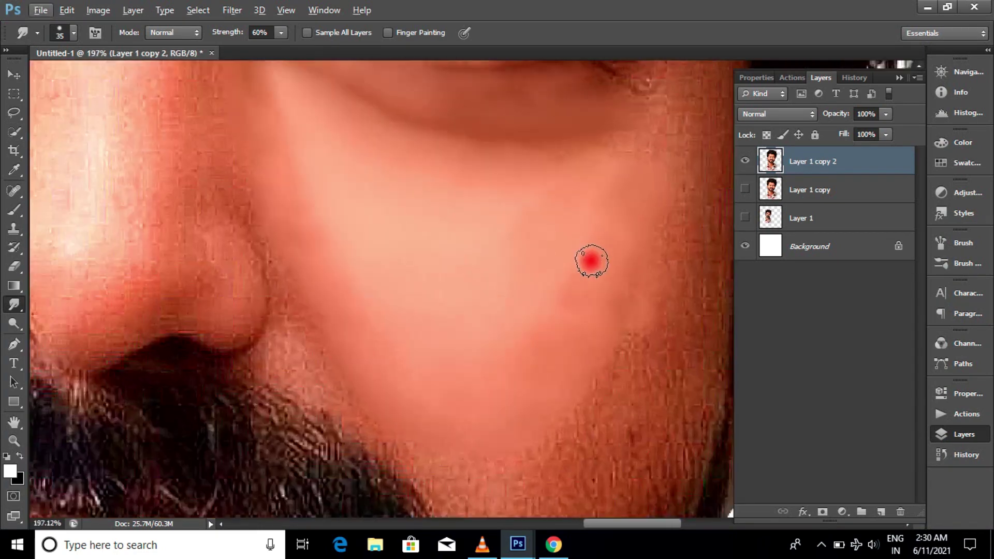
scroll(547, 372, "down", 2)
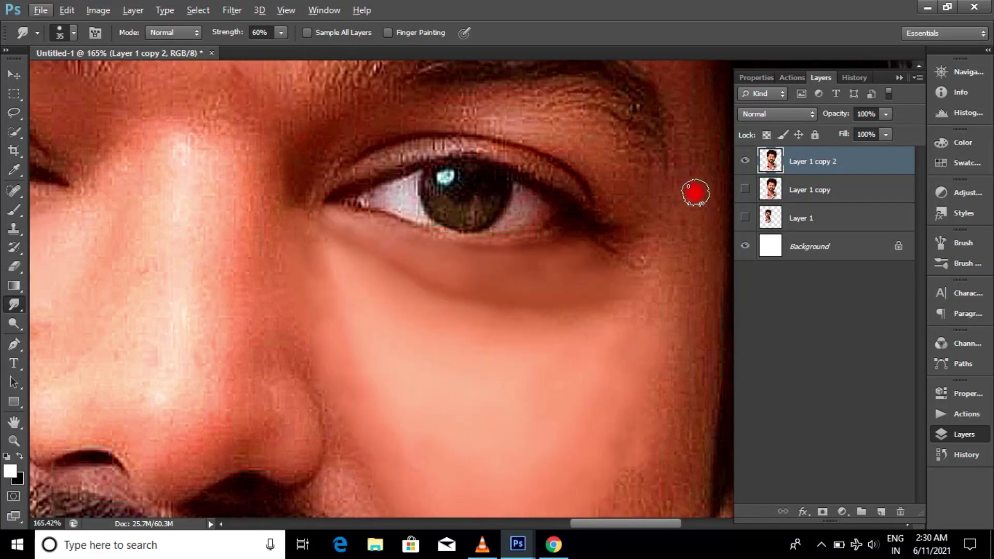
scroll(195, 329, "down", 2)
scroll(160, 308, "up", 4)
scroll(181, 132, "down", 2)
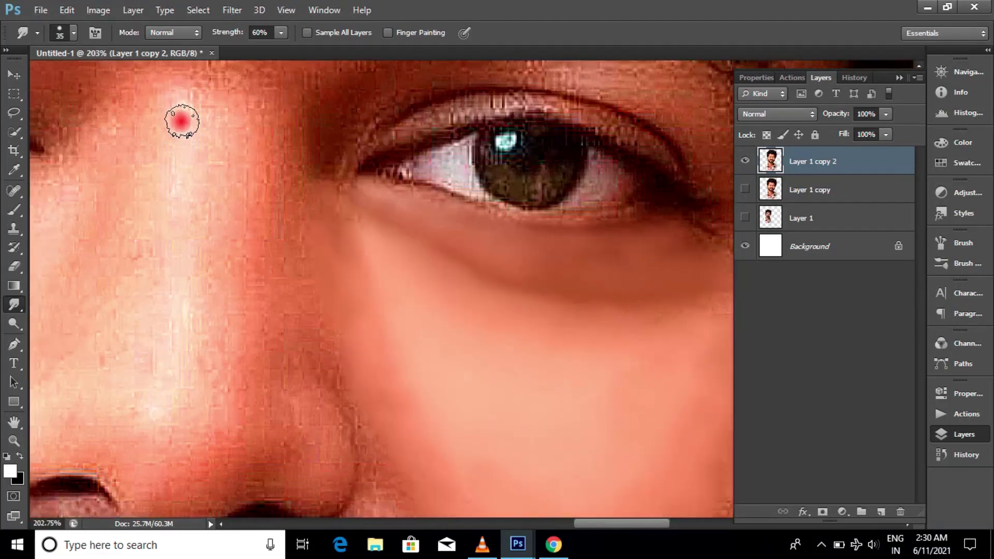
left_click_drag(181, 122, 193, 222)
- Shrink the Smudge brush to 20 px and smudge down through the nose tip
key("bracketleft")
key("bracketleft")
scroll(173, 415, "down", 2)
scroll(387, 397, "up", 3)
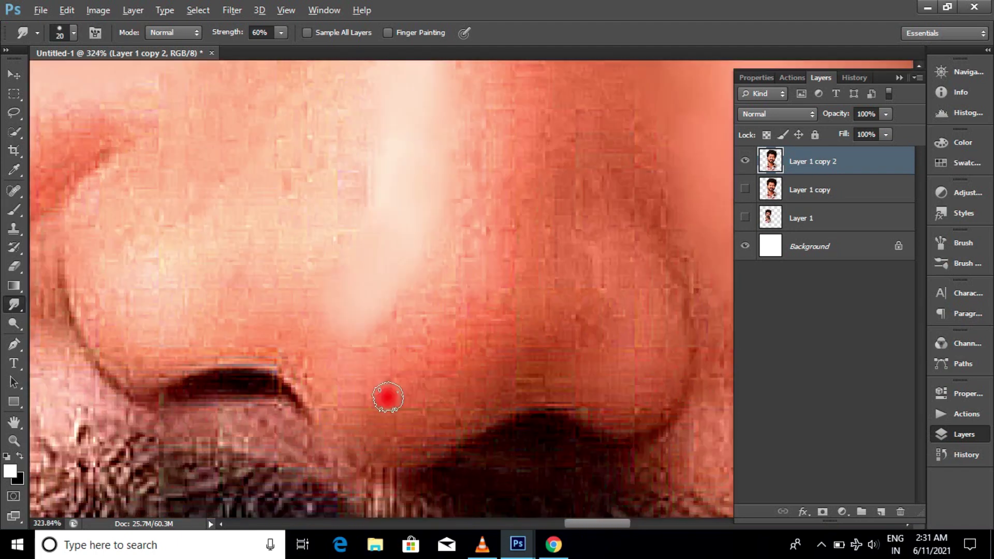
scroll(388, 397, "up", 2)
mouse_move(309, 341)
left_mouse_down()
mouse_move(488, 423)
mouse_move(579, 382)
left_mouse_up()
scroll(505, 369, "up", 2)
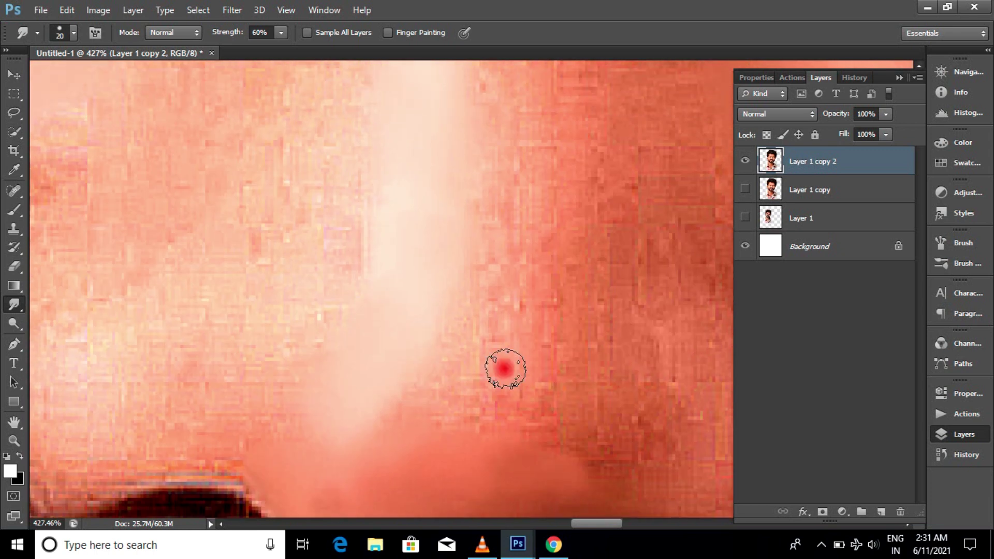
scroll(446, 333, "down", 3)
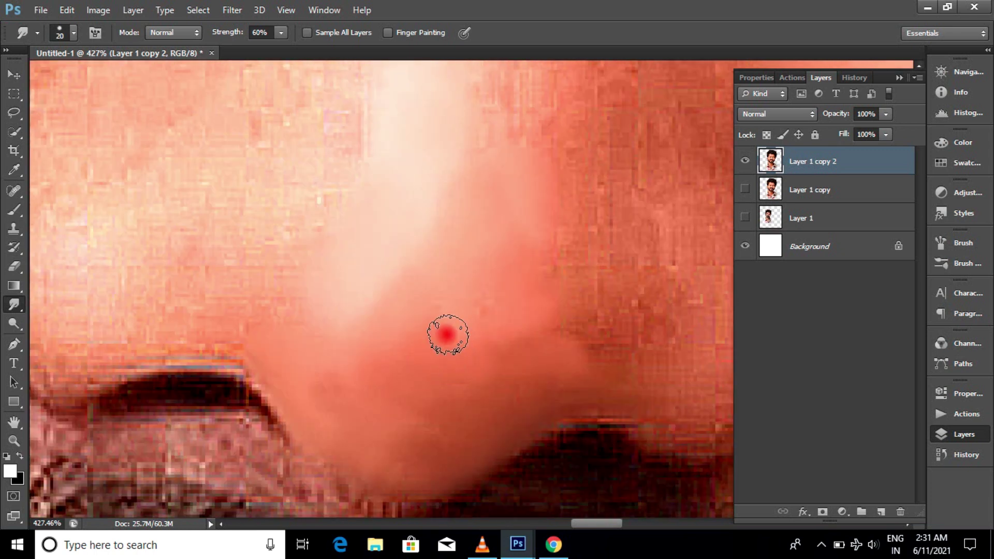
scroll(413, 321, "down", 5)
scroll(412, 322, "up", 4)
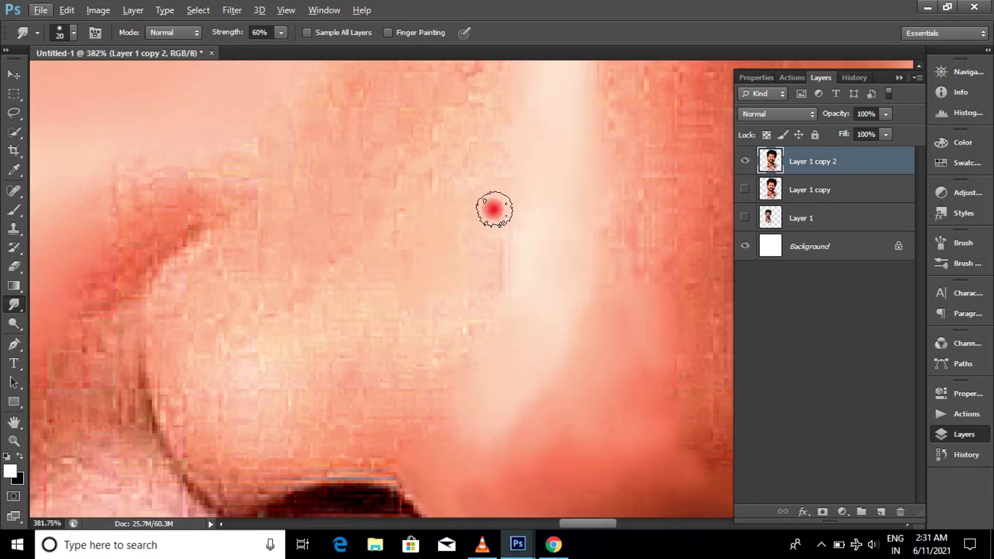
- Blend the nostril, its crease and the cheek skin beside the nose smooth
mouse_move(328, 397)
left_mouse_down()
mouse_move(372, 459)
mouse_move(317, 459)
mouse_move(169, 381)
left_mouse_up()
left_click_drag(278, 426, 206, 362)
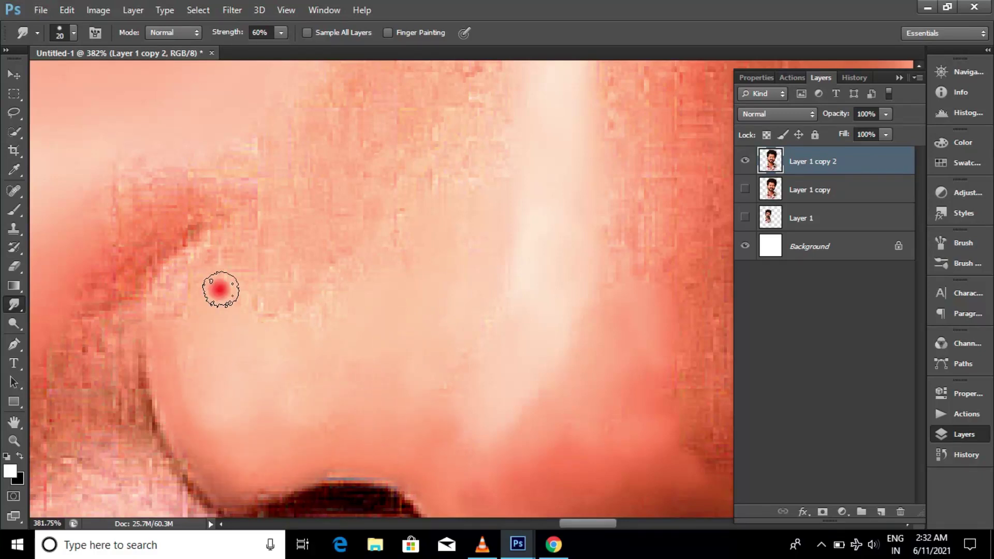
scroll(394, 251, "up", 3)
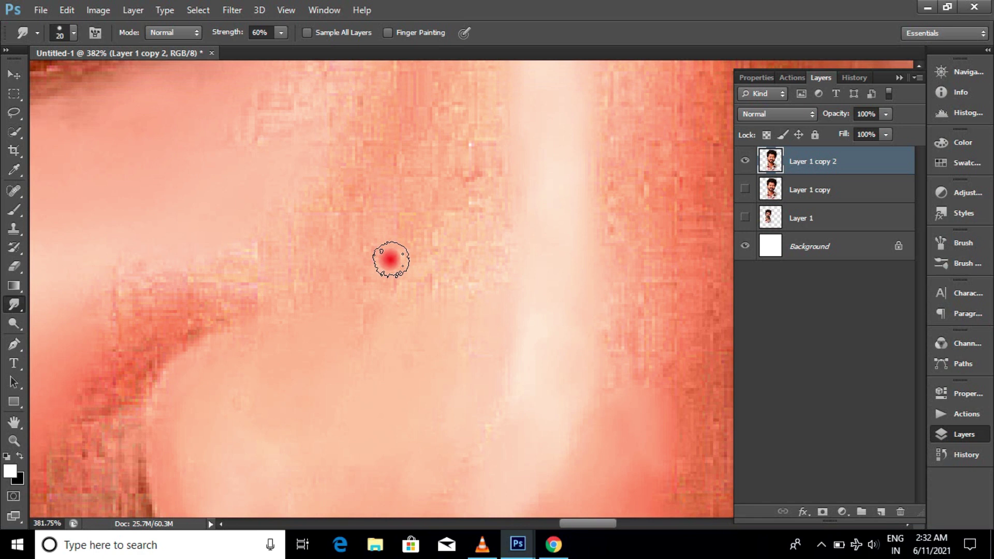
scroll(492, 181, "up", 3)
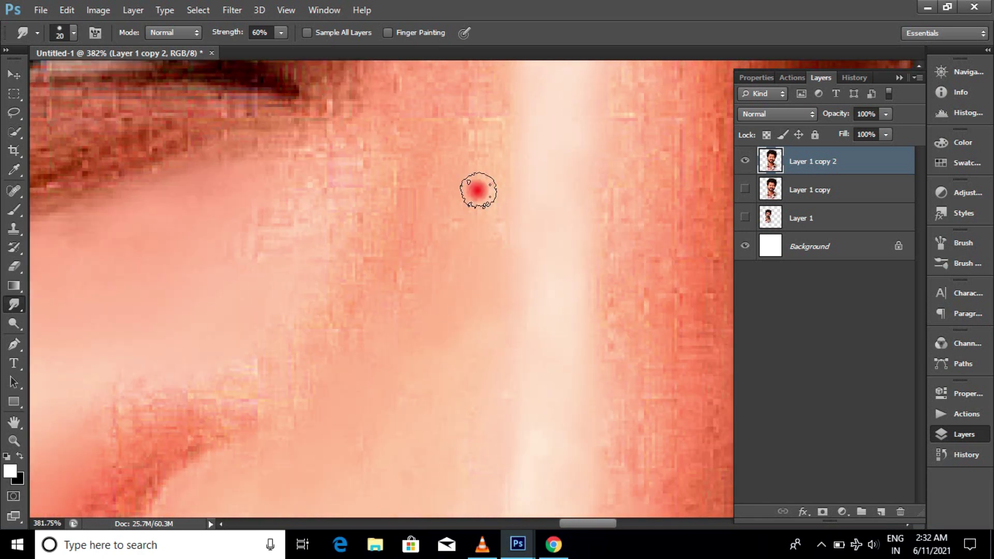
scroll(388, 343, "down", 5)
scroll(211, 251, "up", 4)
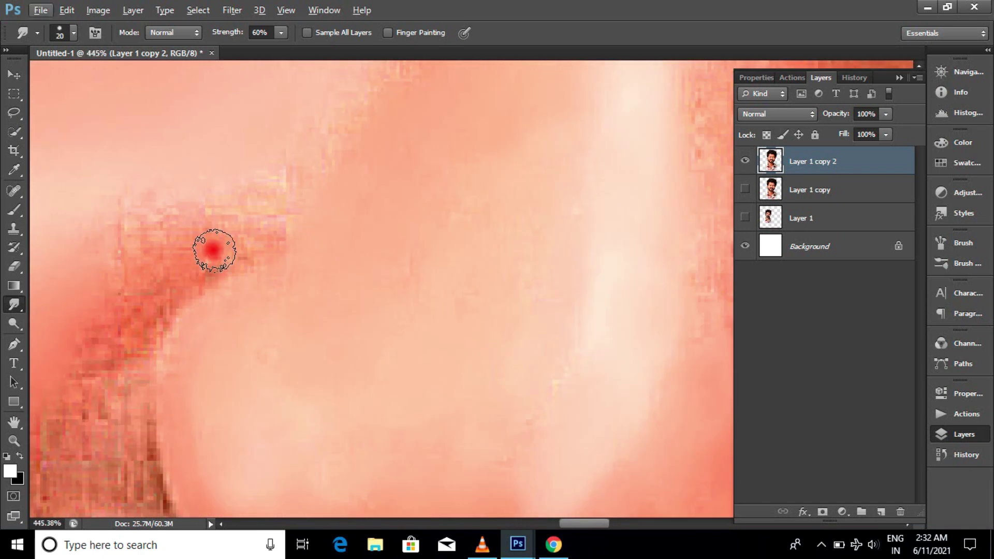
scroll(149, 257, "up", 1)
scroll(242, 170, "up", 2)
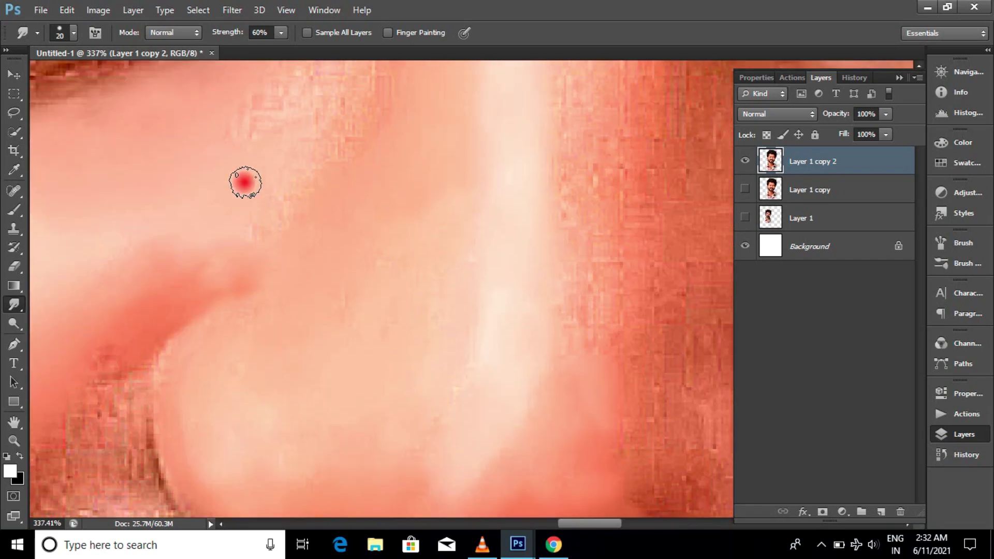
scroll(280, 174, "up", 2)
scroll(377, 156, "up", 2)
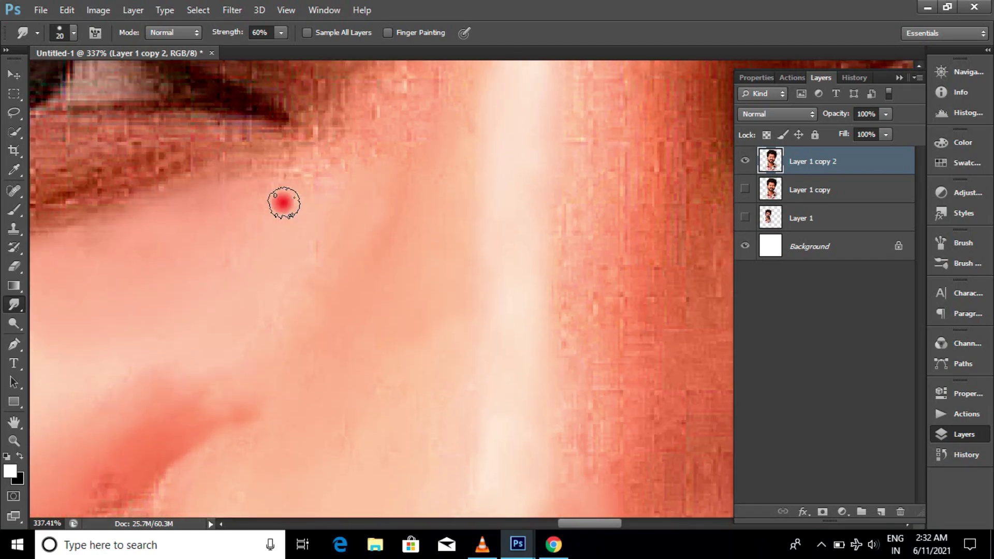
scroll(227, 306, "down", 3)
scroll(207, 306, "up", 1)
- Zoom in and out to inspect the smoothed nose area
scroll(259, 259, "down", 4)
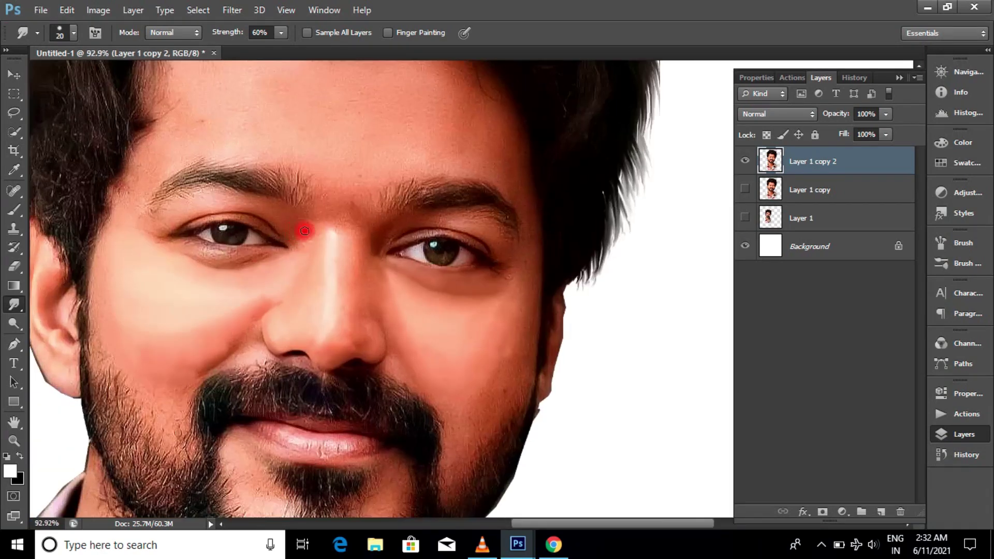
scroll(362, 300, "up", 8)
scroll(419, 310, "down", 1)
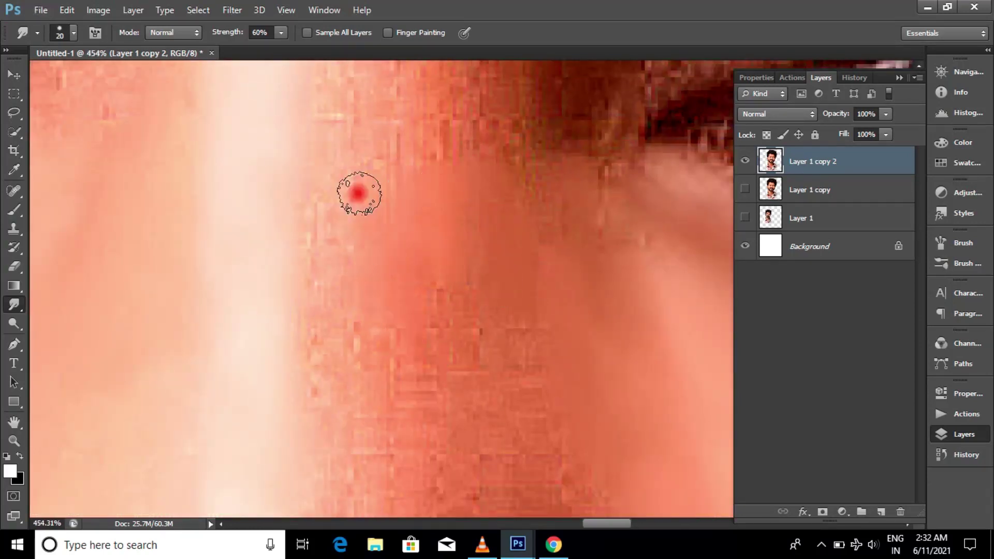
scroll(340, 285, "down", 1)
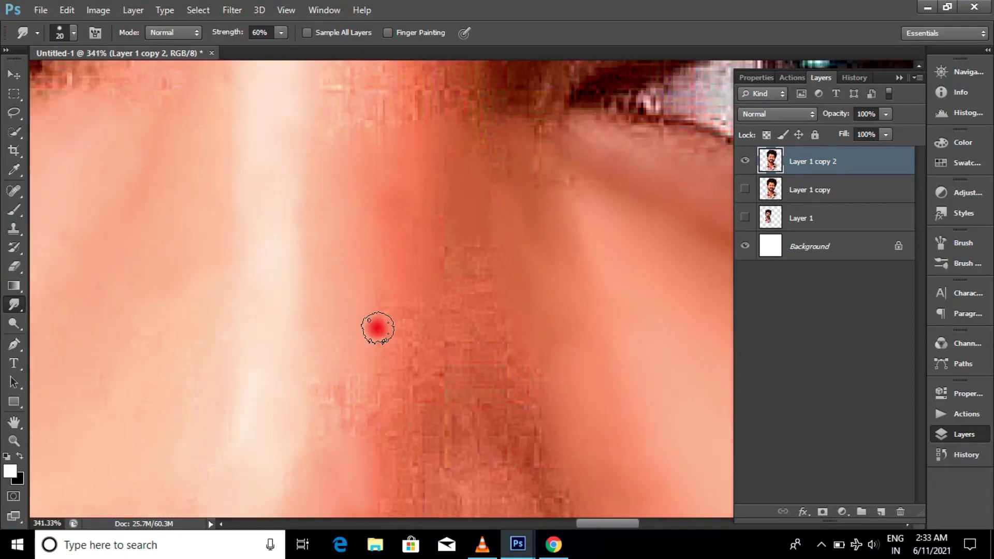
scroll(393, 435, "down", 1)
scroll(434, 422, "down", 1)
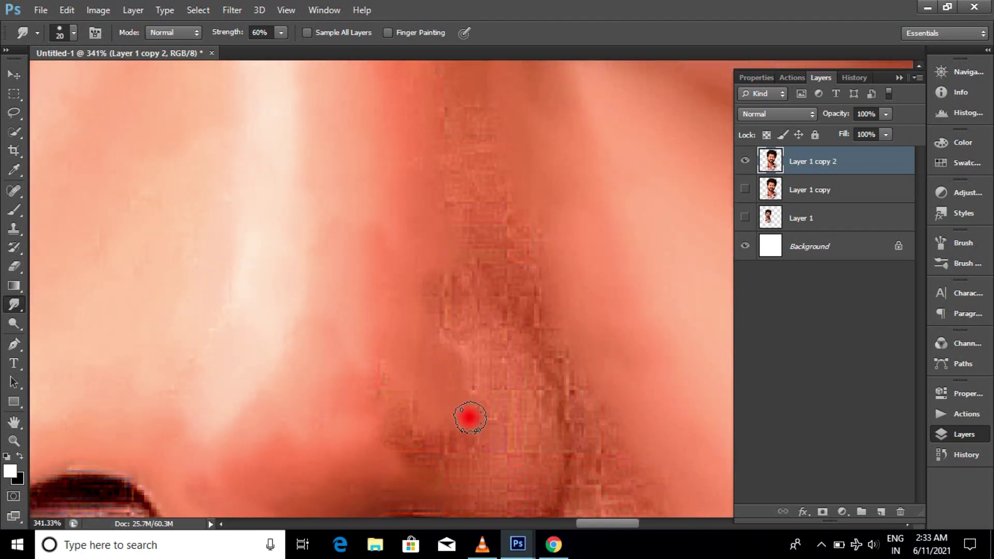
scroll(409, 419, "down", 2)
scroll(435, 370, "up", 2)
scroll(414, 326, "up", 2)
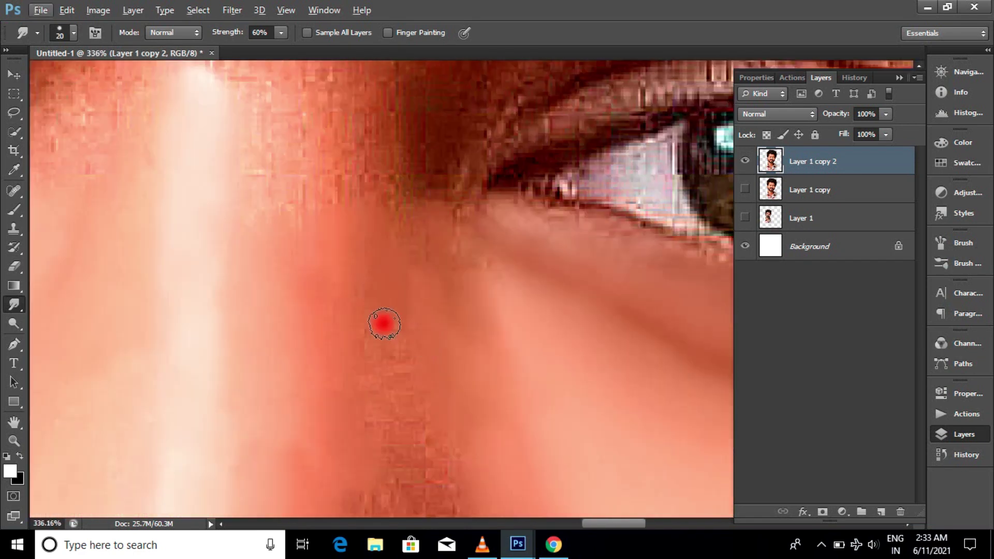
scroll(401, 343, "down", 1)
scroll(466, 415, "down", 2)
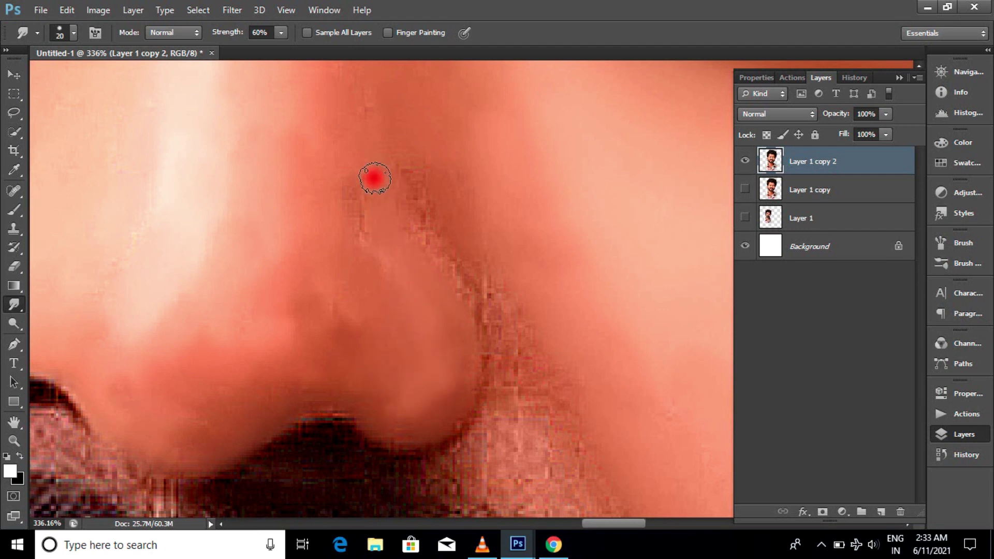
scroll(544, 366, "down", 2)
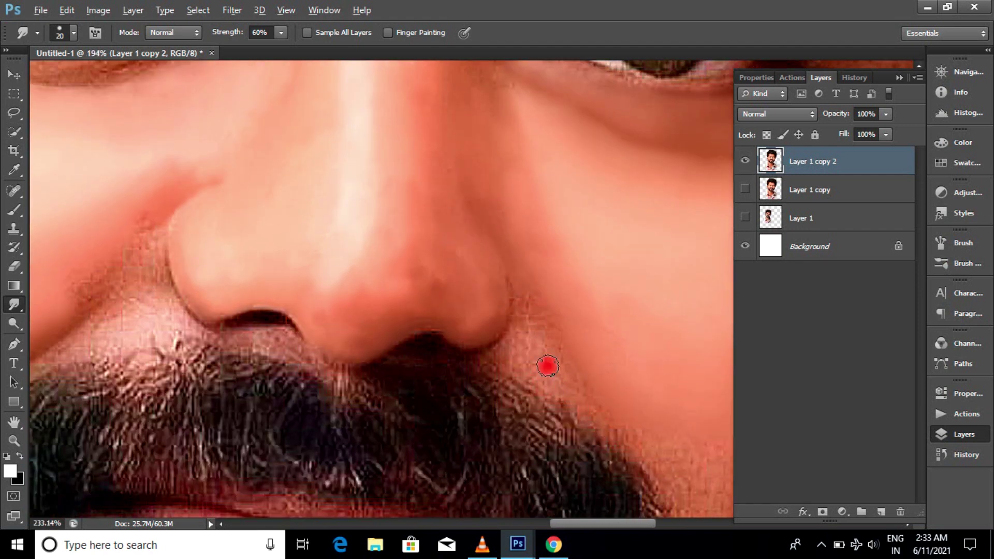
scroll(541, 371, "up", 2)
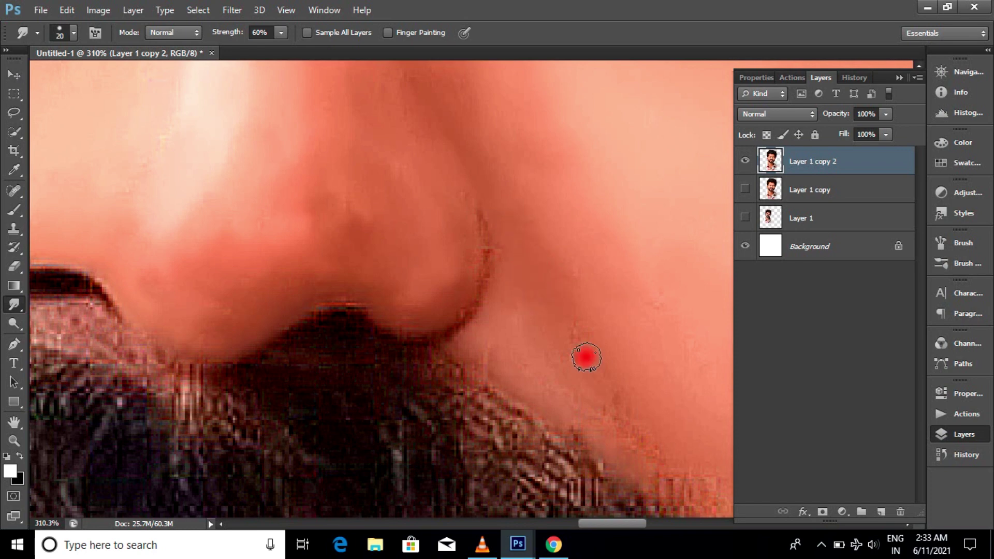
scroll(586, 356, "down", 3)
scroll(679, 395, "down", 2)
scroll(647, 383, "down", 2)
- Smear the forehead and temple skin up into the hairline
left_click(821, 544)
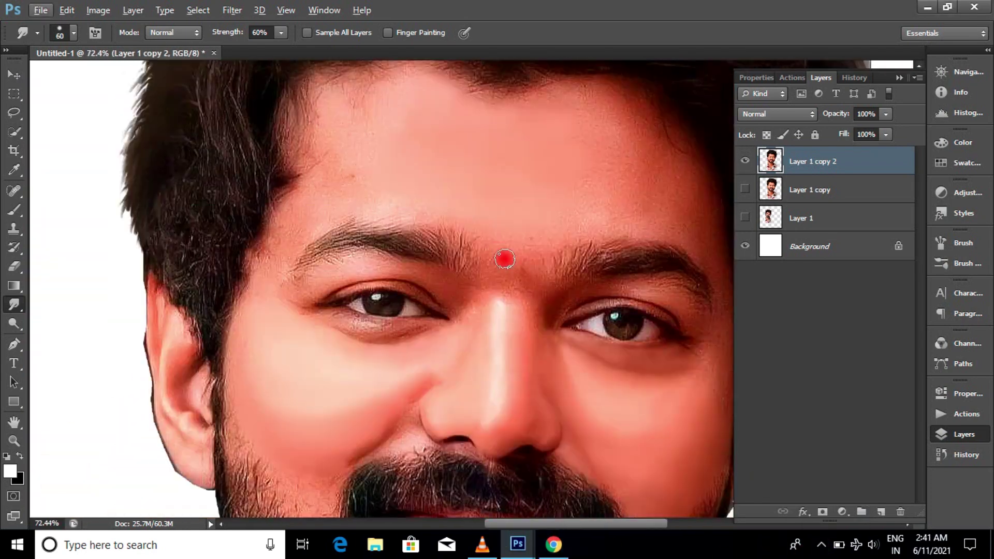
scroll(372, 220, "up", 2)
scroll(321, 235, "up", 1)
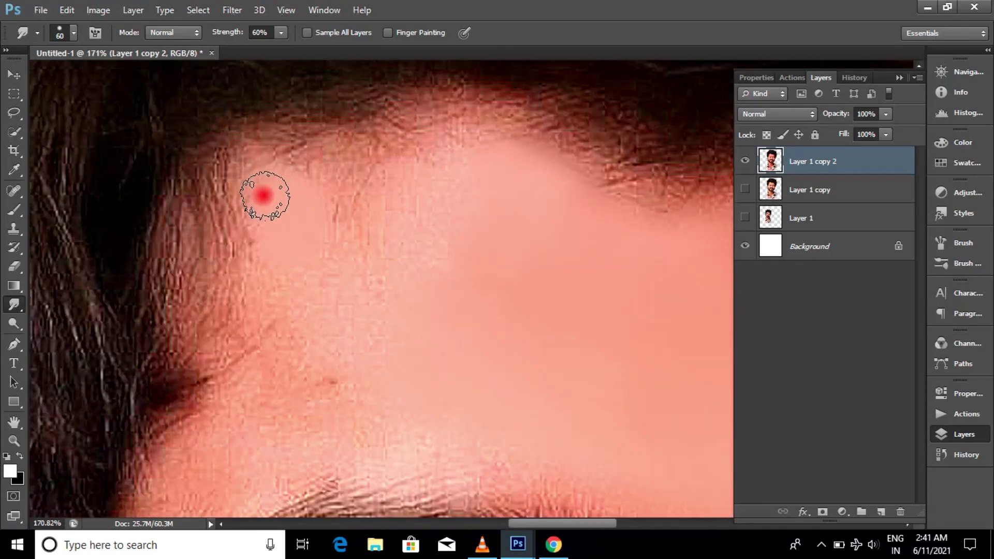
left_click_drag(368, 263, 429, 198)
mouse_move(327, 251)
left_mouse_down()
mouse_move(222, 217)
mouse_move(235, 173)
mouse_move(440, 127)
left_mouse_up()
left_click_drag(195, 278, 257, 330)
- Smooth a long stroke of skin along the forehead hairline
scroll(300, 318, "down", 1)
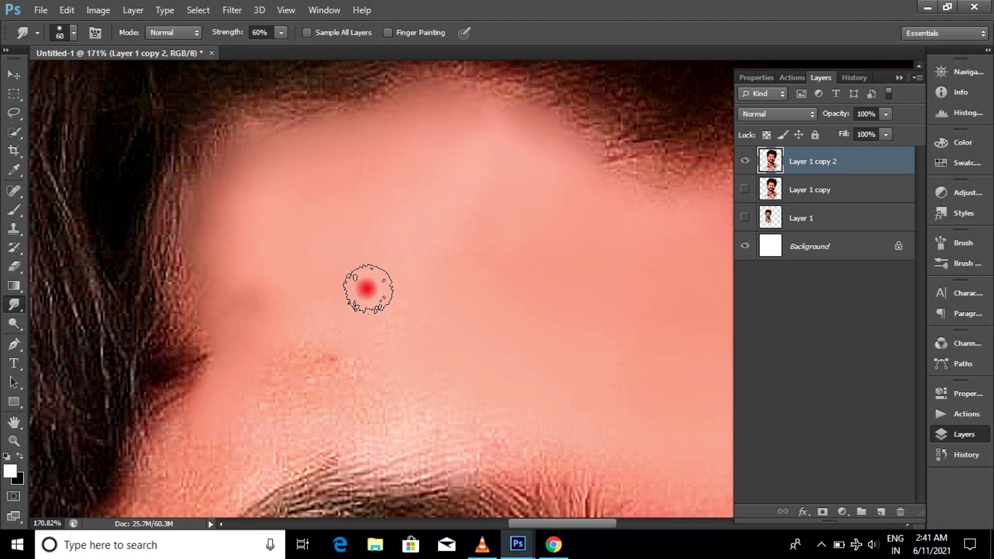
scroll(420, 266, "down", 3)
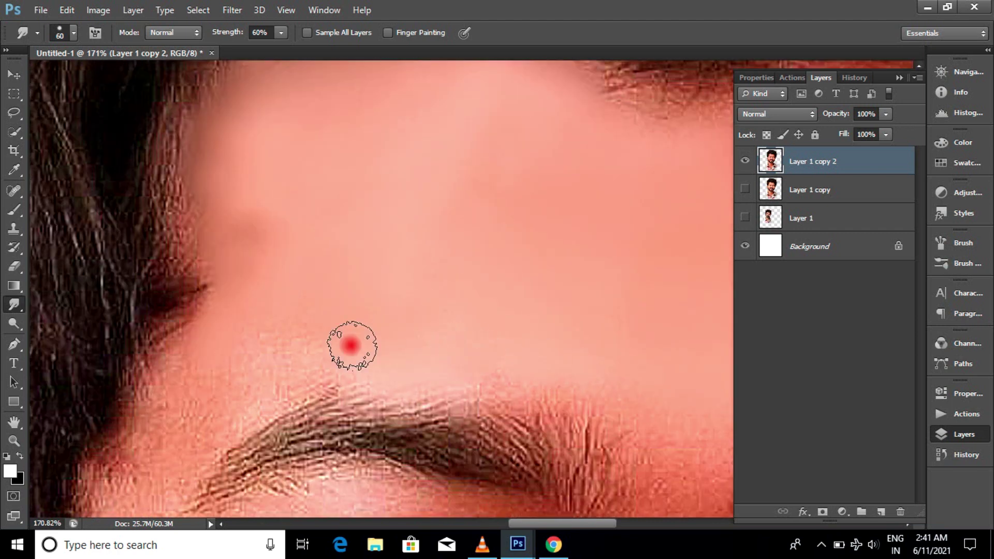
scroll(343, 299, "down", 4)
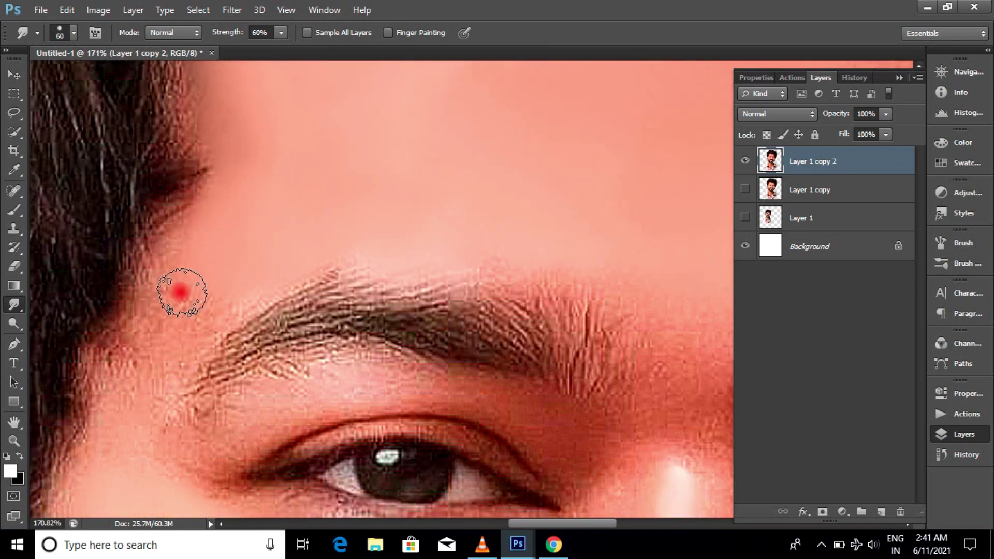
scroll(464, 255, "down", 5)
scroll(458, 231, "up", 5)
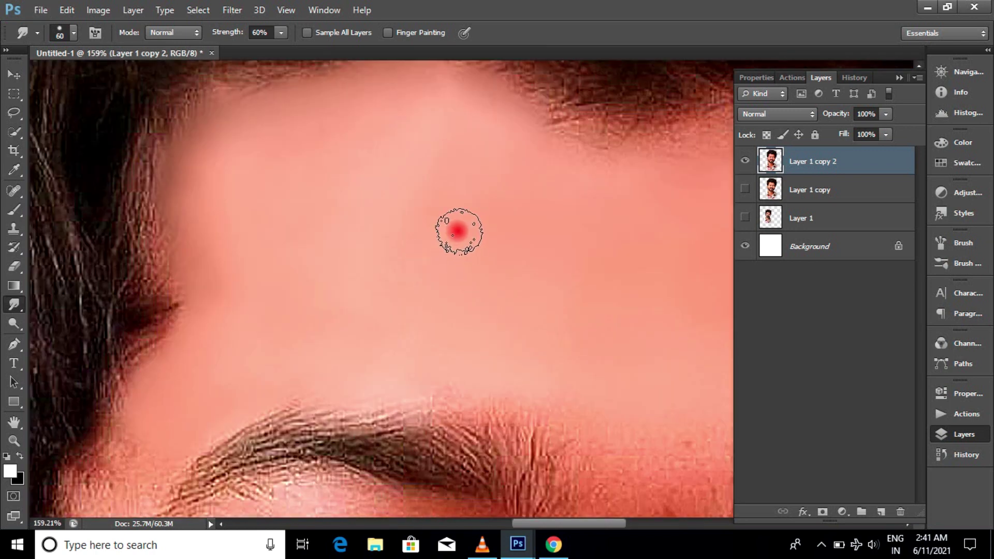
scroll(433, 245, "down", 5)
scroll(519, 255, "up", 5)
scroll(297, 238, "up", 2)
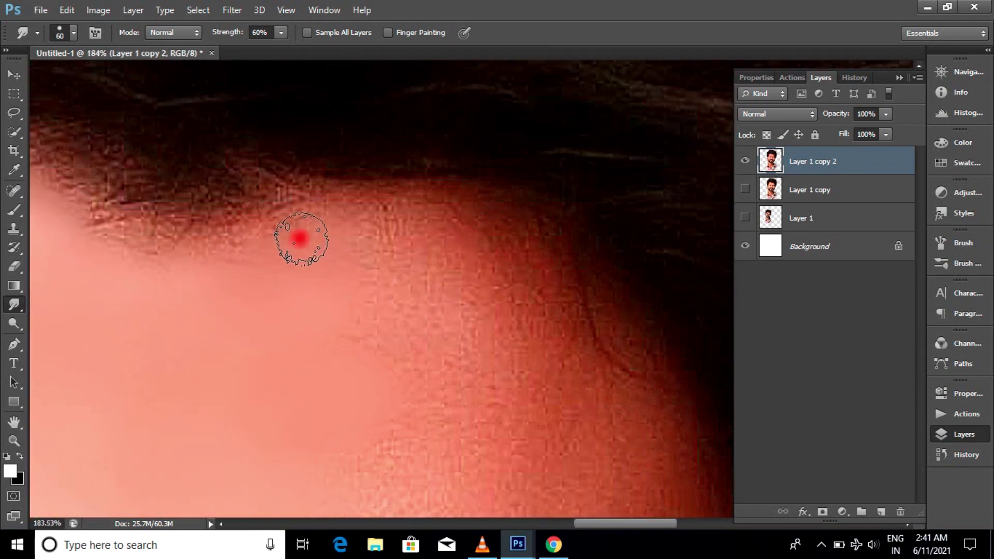
mouse_move(96, 242)
left_mouse_down()
mouse_move(408, 228)
mouse_move(484, 245)
mouse_move(477, 273)
mouse_move(406, 288)
mouse_move(396, 356)
left_mouse_up()
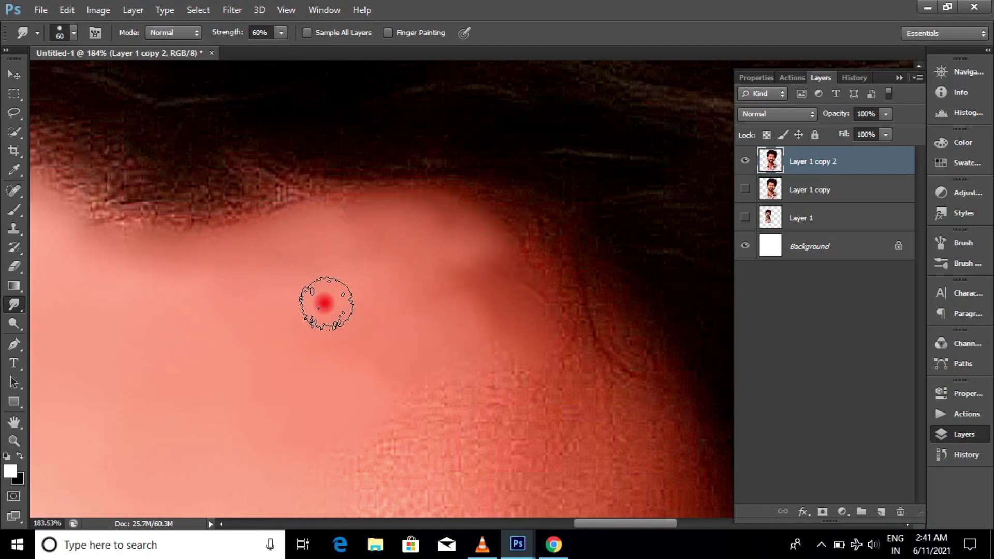
scroll(425, 292, "down", 3)
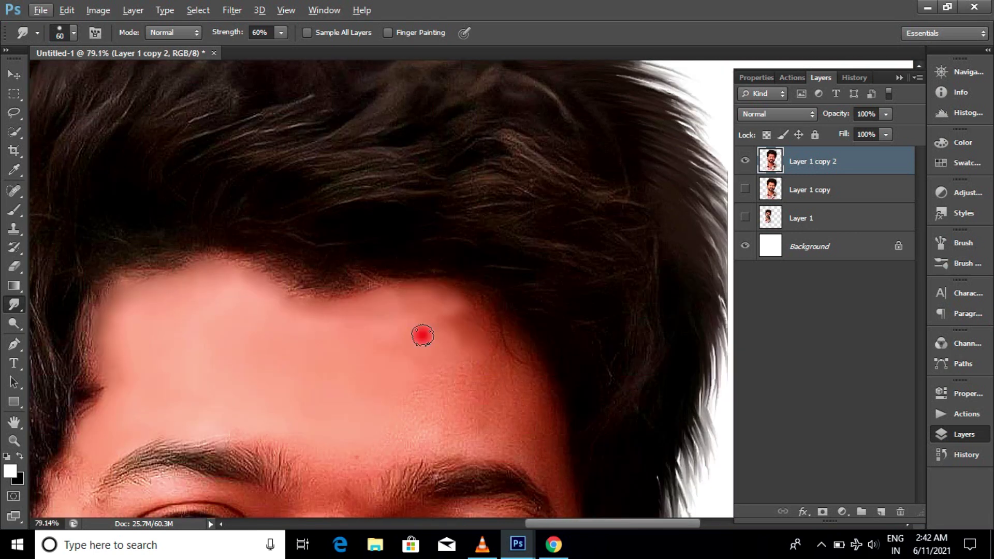
scroll(466, 348, "up", 2)
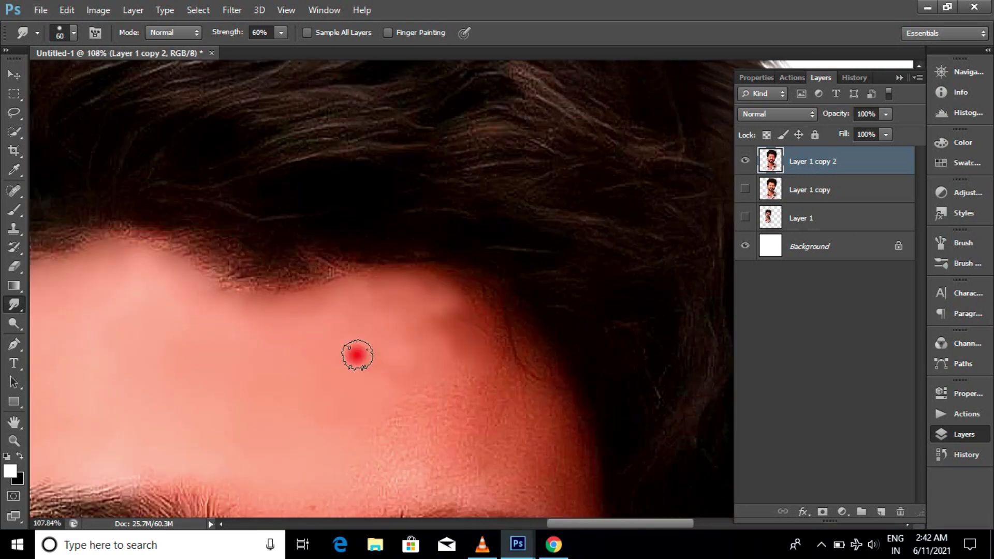
scroll(461, 401, "up", 3)
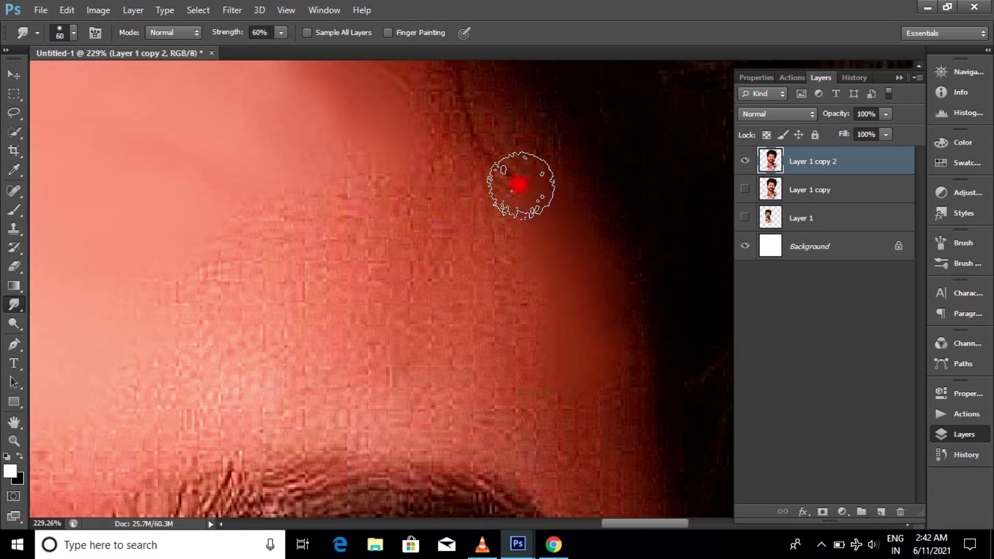
- Smooth the rough skin texture across the forehead edge and lower forehead
left_click_drag(515, 182, 481, 236)
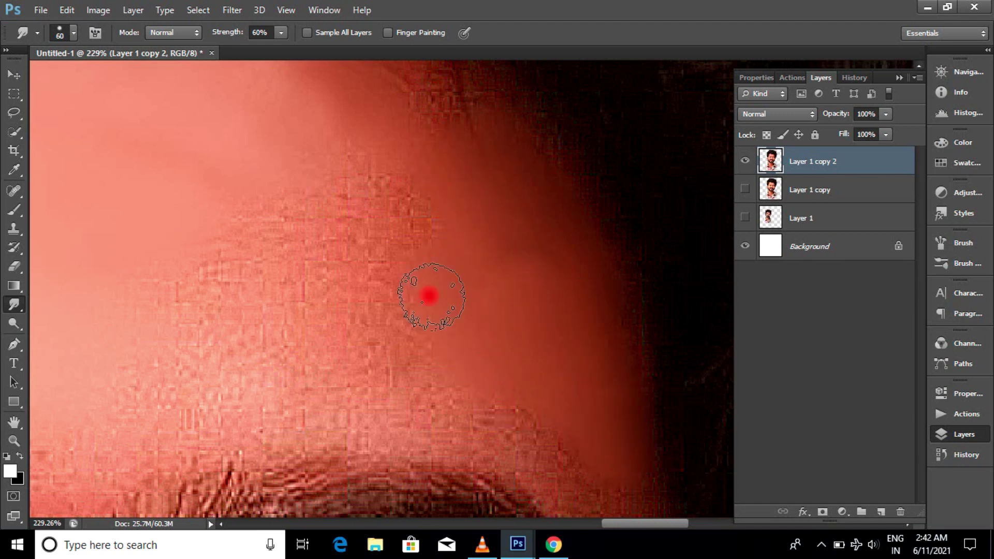
left_click_drag(259, 311, 315, 250)
mouse_move(261, 202)
left_mouse_down()
mouse_move(276, 191)
mouse_move(361, 271)
left_mouse_up()
mouse_move(243, 410)
left_mouse_down()
mouse_move(329, 414)
mouse_move(193, 315)
mouse_move(397, 377)
mouse_move(427, 421)
mouse_move(446, 391)
mouse_move(331, 317)
mouse_move(508, 312)
mouse_move(530, 299)
left_mouse_up()
- Raise smudge strength to 70% and smear more forehead skin toward the hairline
left_click_drag(284, 45, 290, 48)
left_click_drag(344, 281, 322, 328)
scroll(428, 344, "down", 3)
scroll(425, 332, "up", 2)
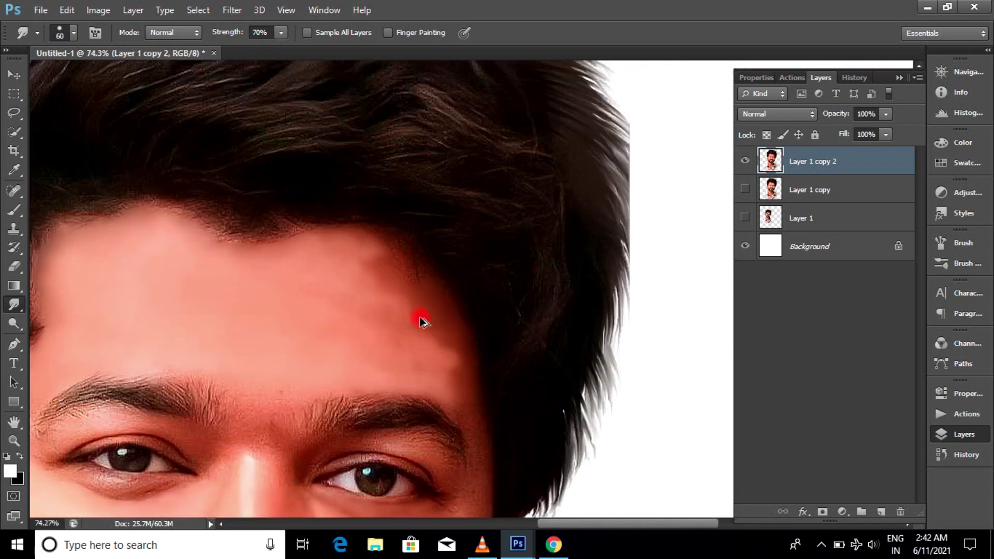
scroll(362, 352, "up", 3)
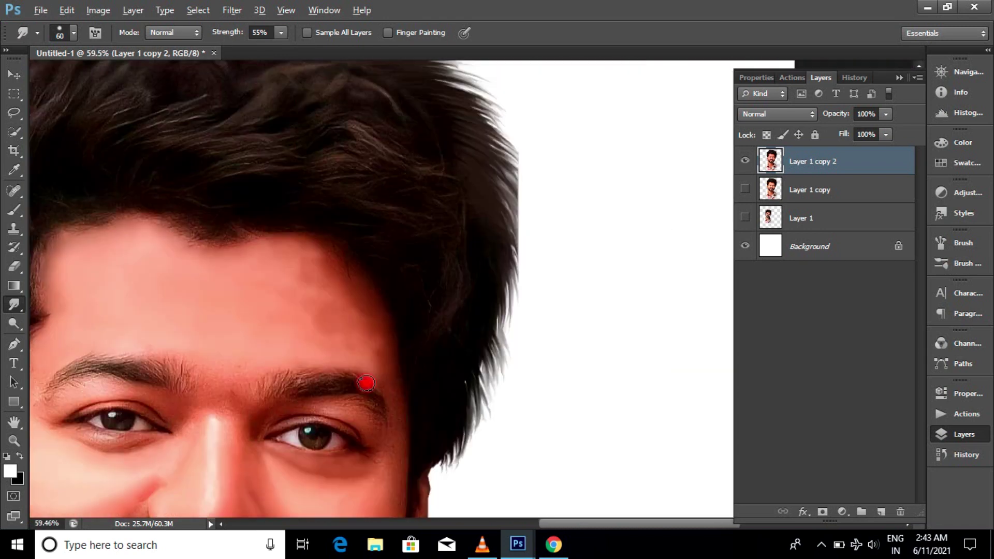
scroll(320, 311, "down", 4)
scroll(316, 331, "up", 3)
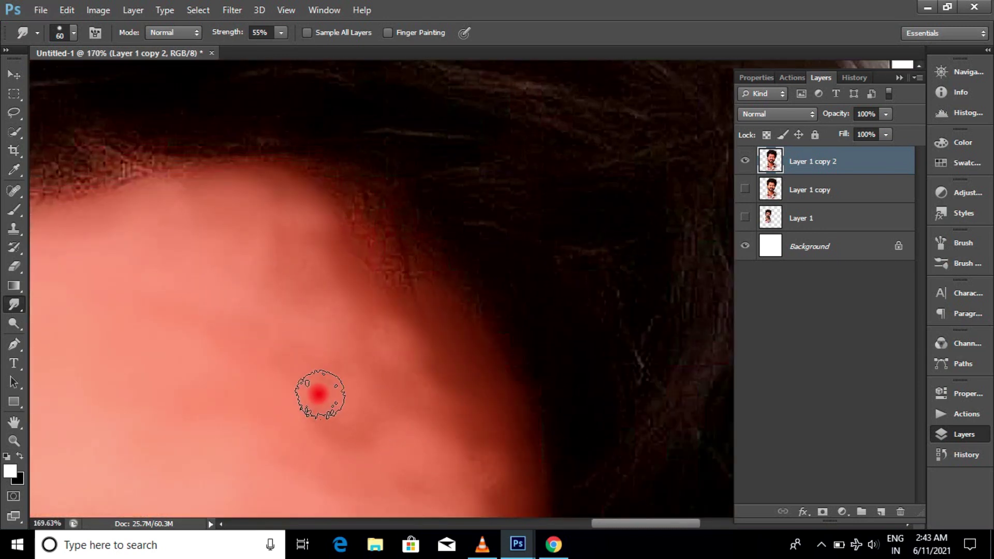
left_click_drag(318, 394, 281, 227)
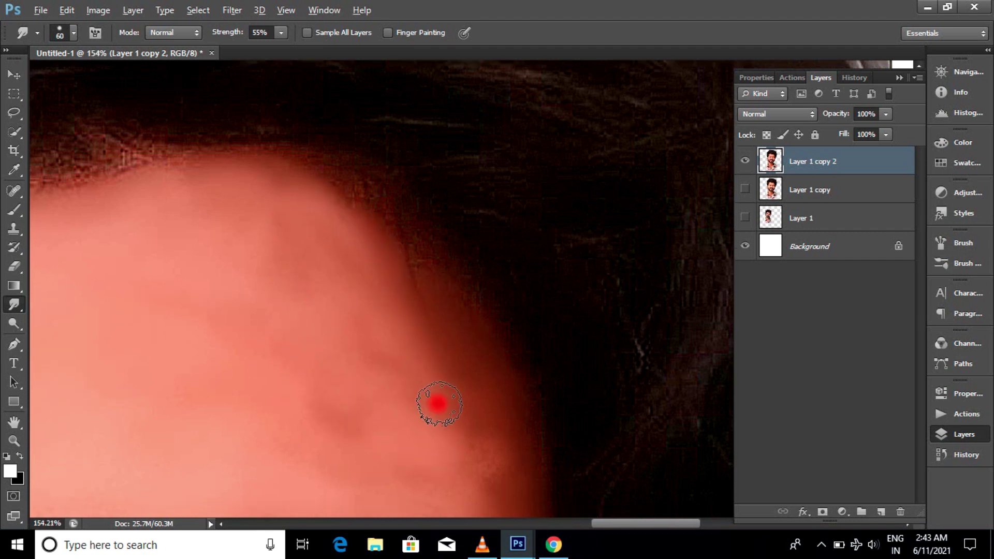
scroll(490, 441, "down", 3)
scroll(455, 340, "down", 2)
scroll(434, 345, "up", 5)
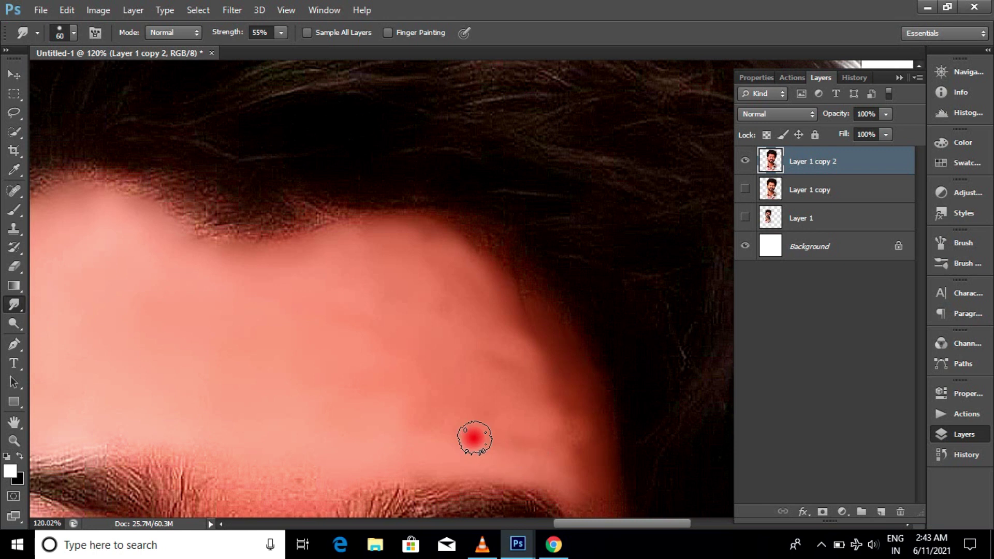
- Smooth a patch of chin beard into skin
scroll(289, 282, "down", 3)
scroll(311, 348, "down", 3)
scroll(333, 404, "down", 2)
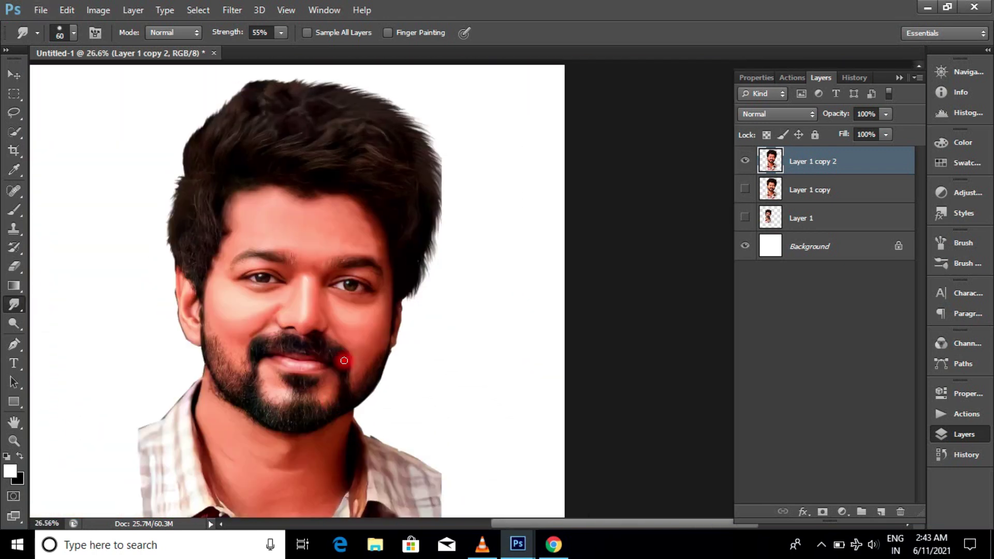
scroll(339, 417, "up", 5)
scroll(264, 382, "up", 3)
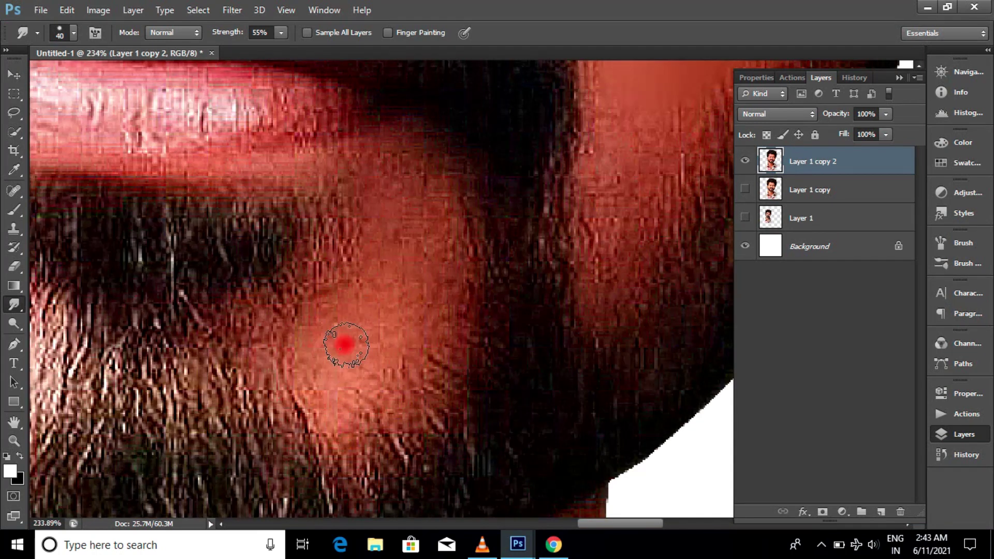
scroll(345, 344, "up", 2)
mouse_move(344, 304)
left_mouse_down()
mouse_move(270, 392)
mouse_move(492, 381)
mouse_move(463, 337)
left_mouse_up()
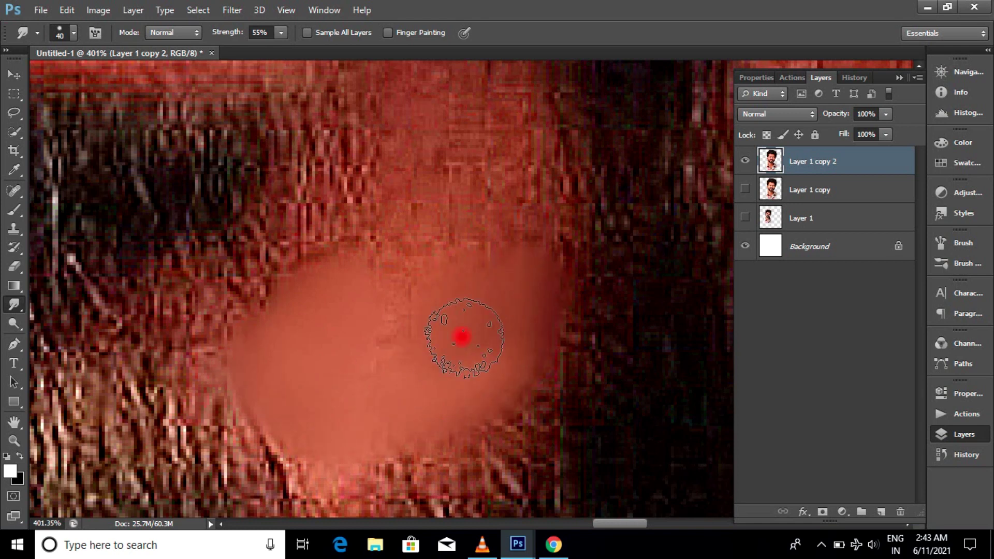
scroll(440, 318, "down", 2)
scroll(466, 352, "down", 1)
scroll(424, 393, "down", 1)
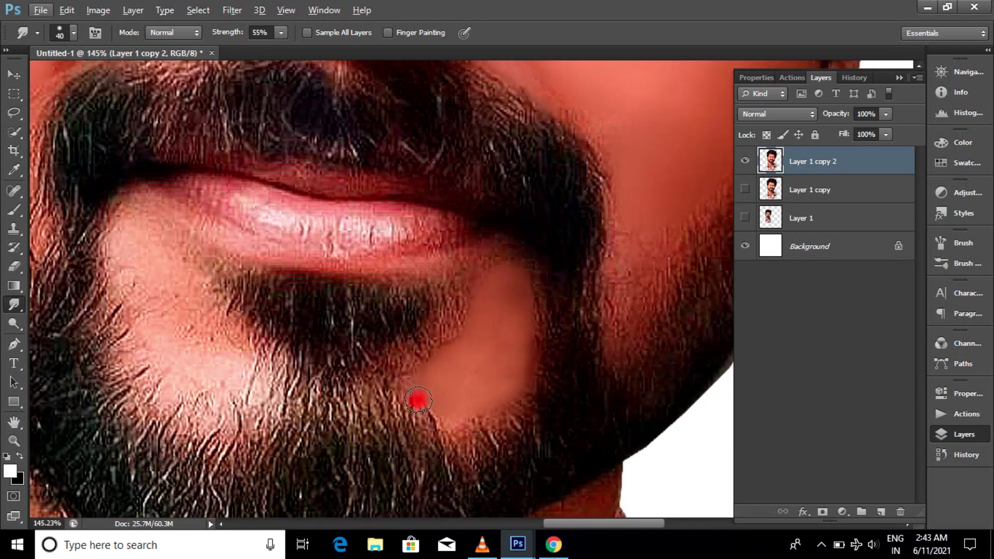
scroll(172, 207, "up", 2)
- Blend the diagonal beard band and texture below the lips into skin
mouse_move(173, 207)
left_mouse_down()
mouse_move(277, 310)
mouse_move(262, 293)
mouse_move(341, 455)
mouse_move(249, 466)
mouse_move(224, 317)
mouse_move(228, 477)
left_mouse_up()
scroll(115, 297, "up", 3)
left_click_drag(115, 297, 232, 305)
scroll(127, 334, "down", 3)
scroll(248, 348, "up", 3)
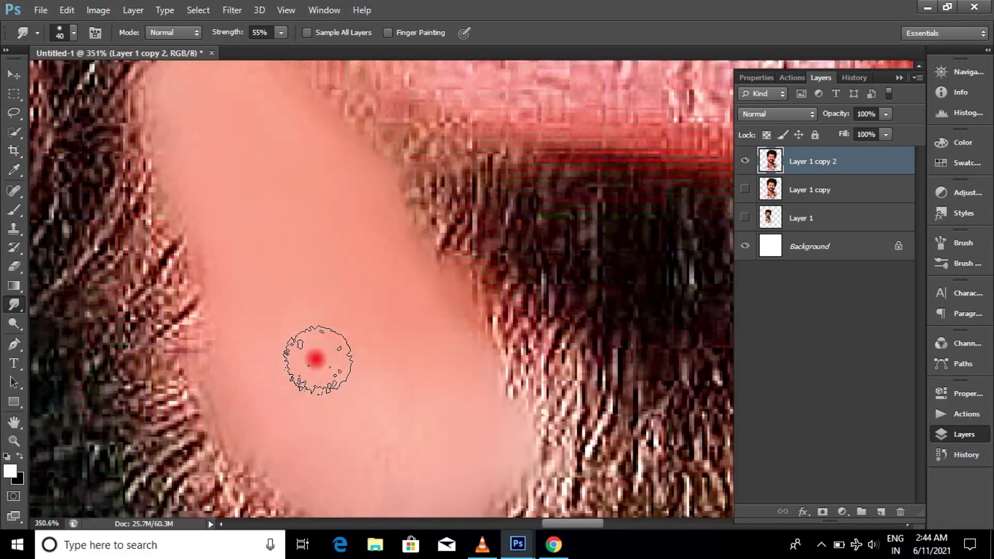
scroll(316, 355, "up", 2)
scroll(315, 301, "down", 1)
scroll(402, 392, "up", 2)
scroll(229, 266, "down", 2)
mouse_move(236, 164)
left_mouse_down()
mouse_move(251, 291)
mouse_move(181, 290)
left_mouse_up()
left_click_drag(128, 186, 342, 230)
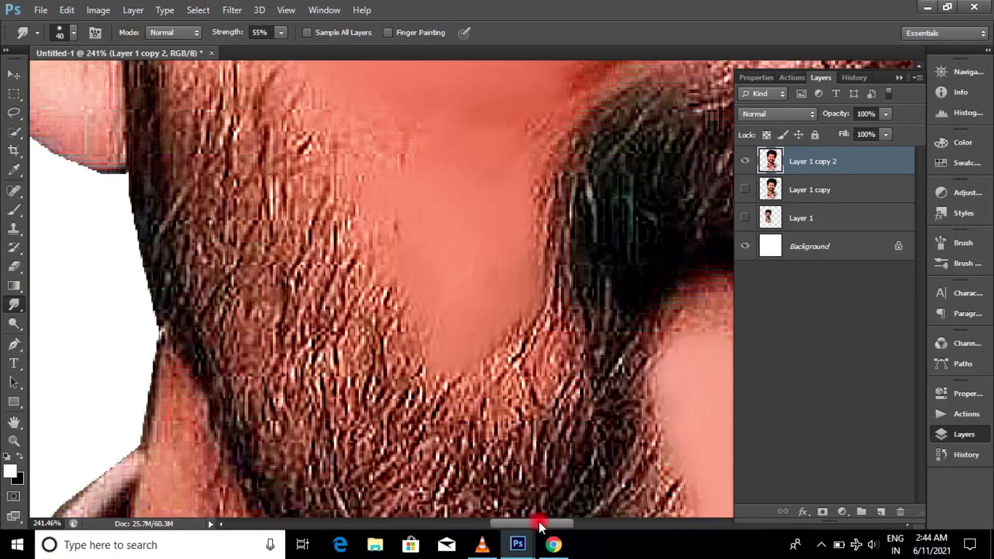
- Scroll and zoom to reposition the view after smoothing the chin
scroll(226, 248, "up", 5)
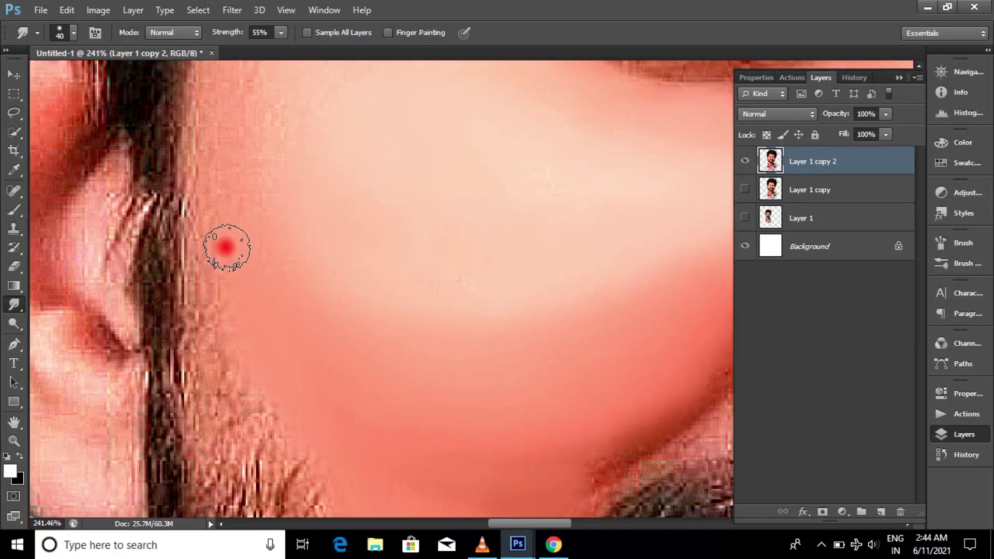
scroll(249, 132, "up", 2)
scroll(238, 145, "up", 2)
scroll(254, 175, "up", 2)
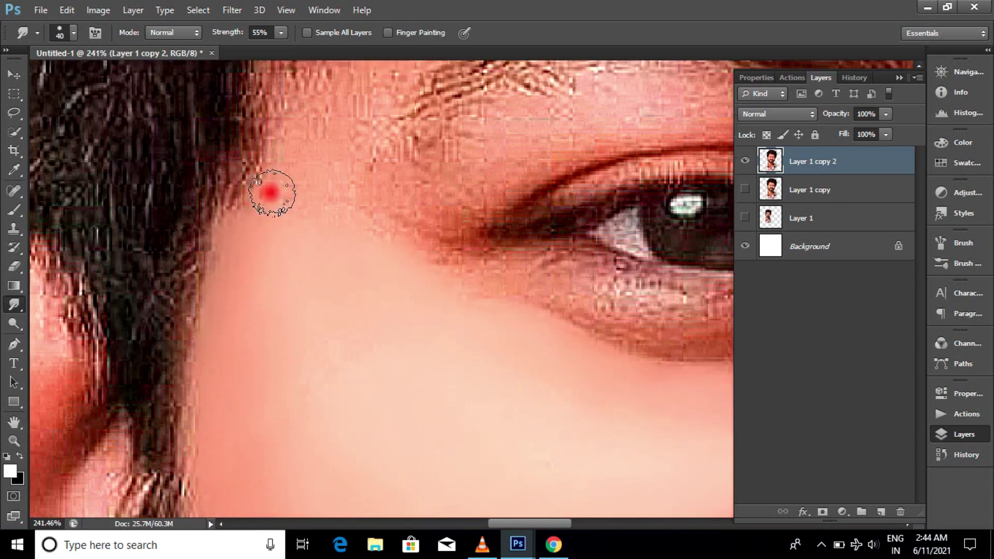
scroll(342, 185, "up", 2)
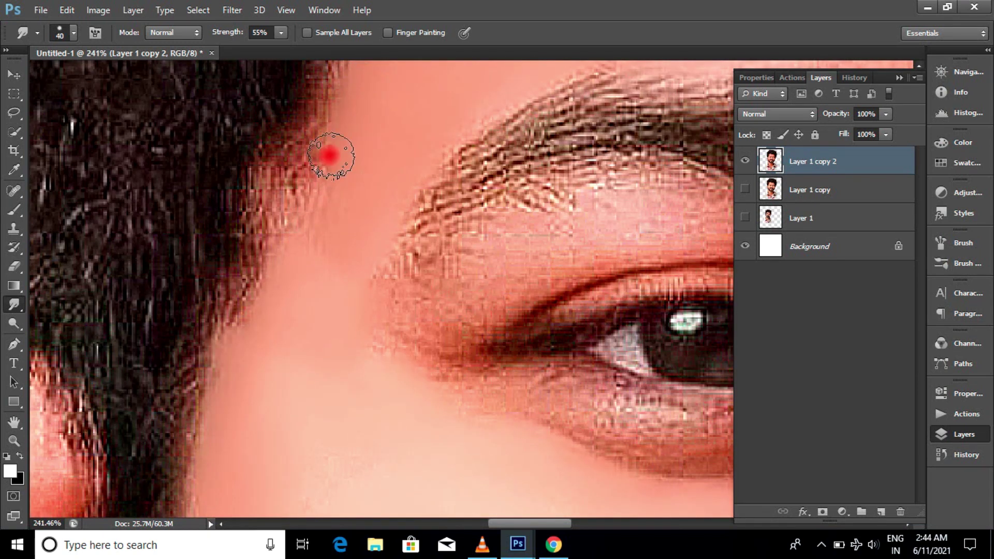
scroll(317, 162, "down", 1)
scroll(452, 333, "down", 3)
scroll(439, 267, "up", 3)
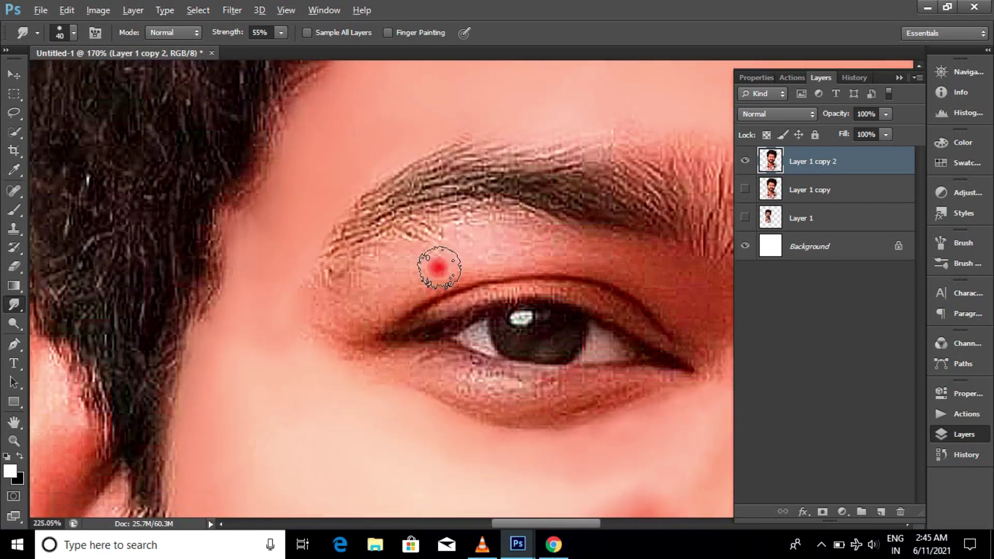
scroll(439, 267, "up", 1)
scroll(468, 269, "up", 1)
scroll(411, 315, "up", 1)
- Shrink the smudge brush and smooth the skin between the eye and eyebrow and under the brow
key("bracketleft")
mouse_move(243, 357)
left_mouse_down()
mouse_move(348, 328)
mouse_move(359, 235)
mouse_move(421, 271)
mouse_move(286, 227)
mouse_move(432, 166)
mouse_move(623, 182)
mouse_move(621, 261)
left_mouse_up()
left_click_drag(546, 526, 551, 526)
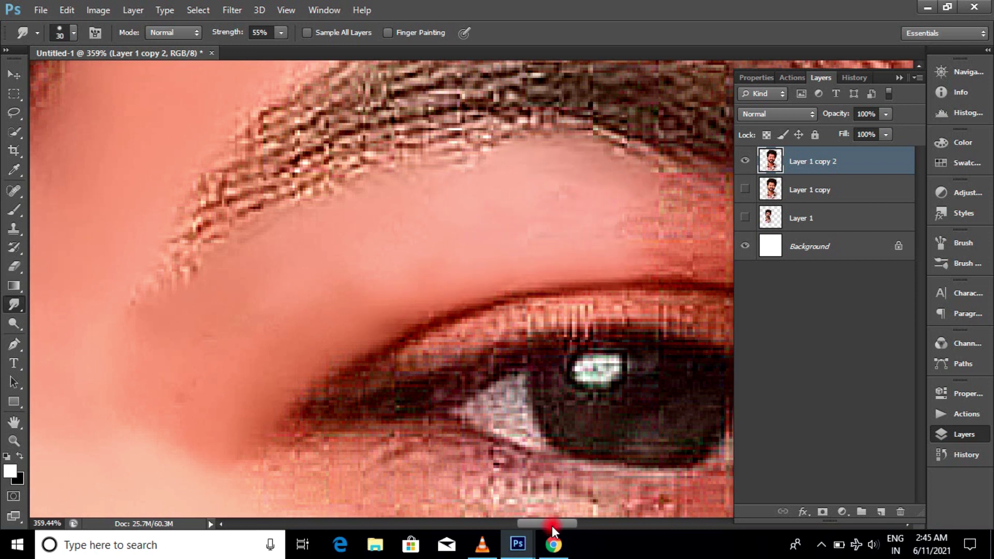
scroll(406, 215, "down", 3)
mouse_move(405, 215)
left_mouse_down()
mouse_move(284, 224)
mouse_move(326, 257)
left_mouse_up()
scroll(518, 322, "up", 1)
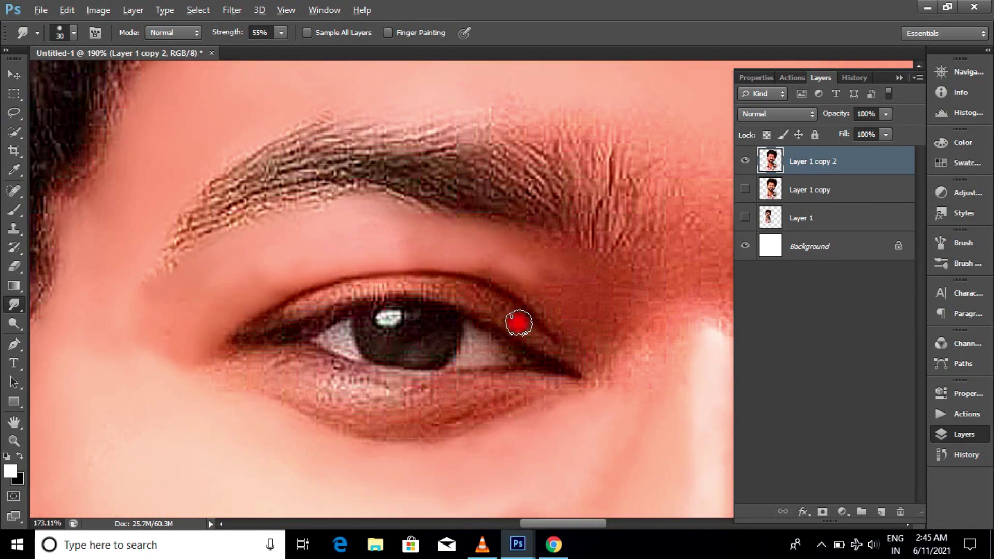
scroll(278, 321, "up", 1)
scroll(144, 248, "down", 1)
scroll(144, 249, "up", 1)
scroll(226, 293, "up", 1)
- Smooth the textured lower-eyelid skin by blending lighter tones across it
mouse_move(198, 277)
left_mouse_down()
mouse_move(366, 275)
mouse_move(326, 302)
mouse_move(355, 343)
mouse_move(653, 330)
mouse_move(582, 315)
mouse_move(615, 337)
left_mouse_up()
scroll(599, 457, "down", 3)
scroll(129, 287, "up", 3)
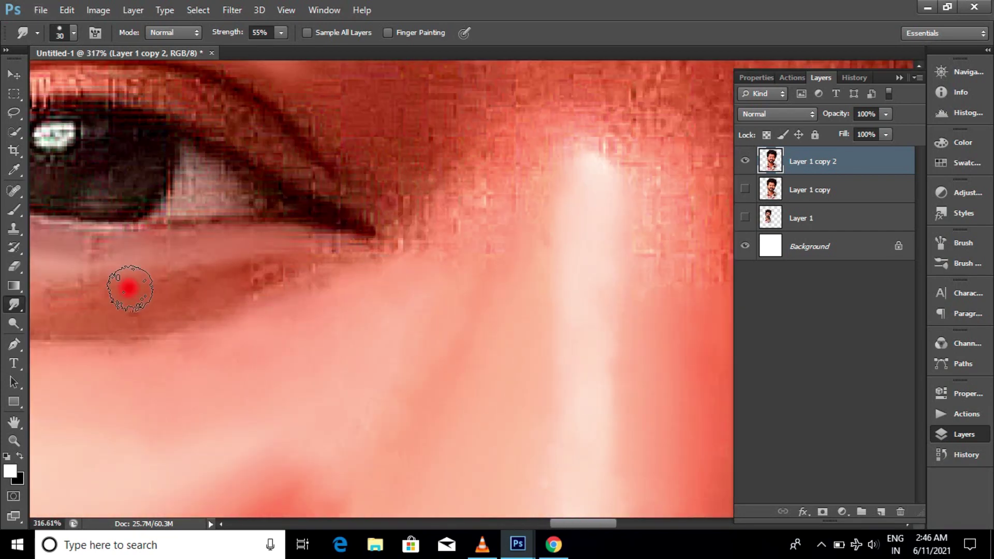
scroll(543, 494, "down", 3)
scroll(446, 233, "up", 3)
mouse_move(411, 244)
left_mouse_down()
mouse_move(468, 257)
mouse_move(415, 244)
mouse_move(386, 270)
left_mouse_up()
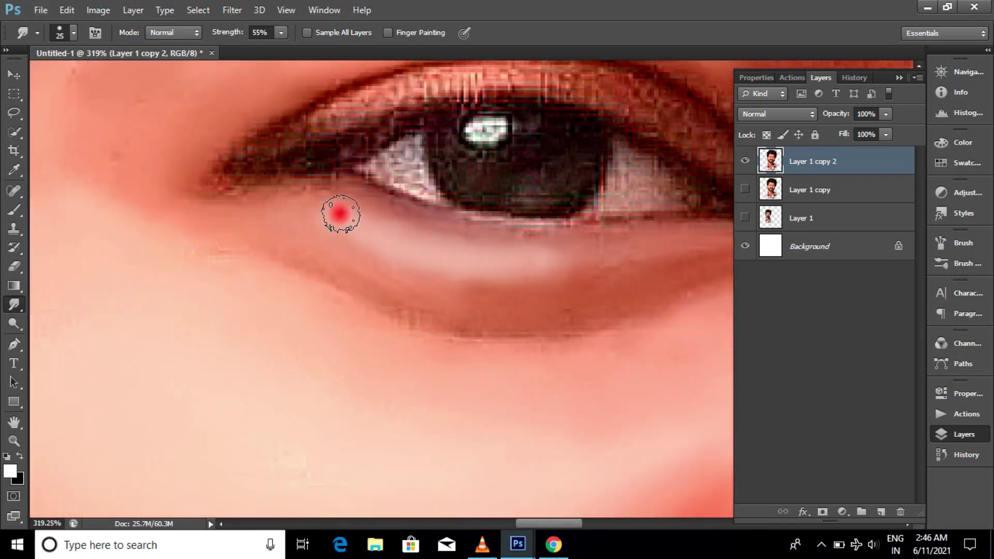
scroll(340, 213, "down", 3)
scroll(599, 250, "up", 3)
scroll(519, 278, "up", 1)
- Smudge lighter cheek tones toward the eye corner and darker skin down the nose bridge
mouse_move(573, 424)
left_mouse_down()
mouse_move(563, 379)
mouse_move(503, 319)
left_mouse_up()
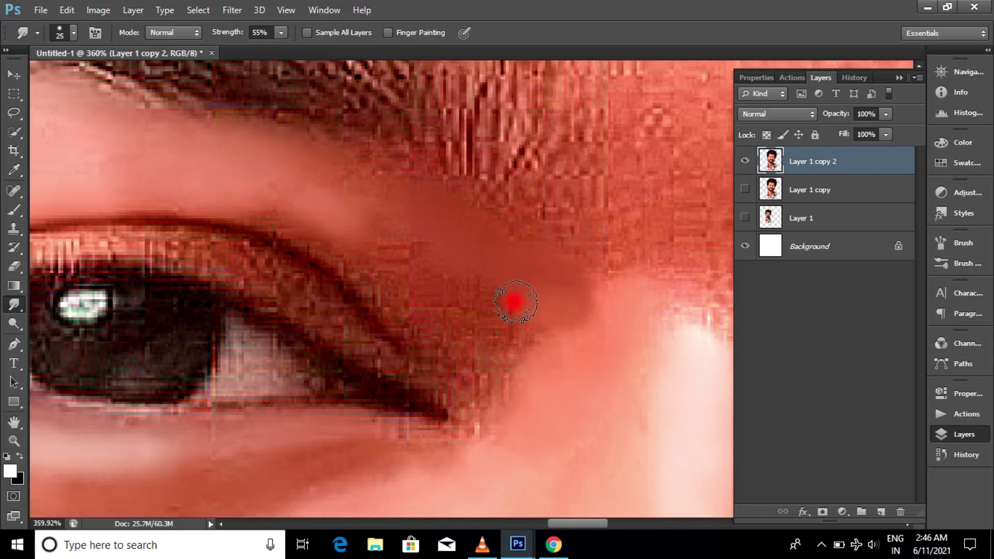
scroll(512, 301, "down", 2)
scroll(472, 284, "down", 1)
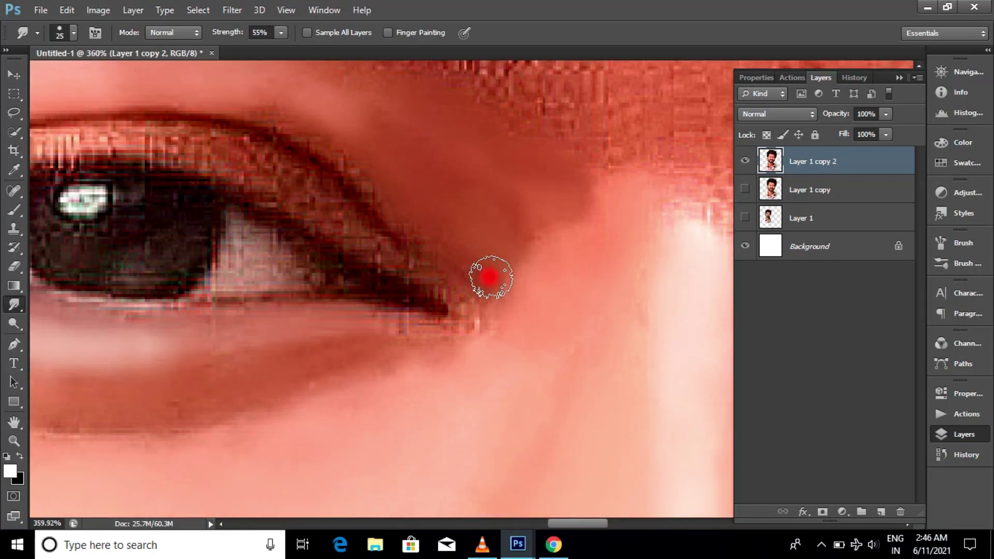
scroll(550, 206, "down", 3)
scroll(548, 193, "down", 1)
scroll(603, 186, "down", 1)
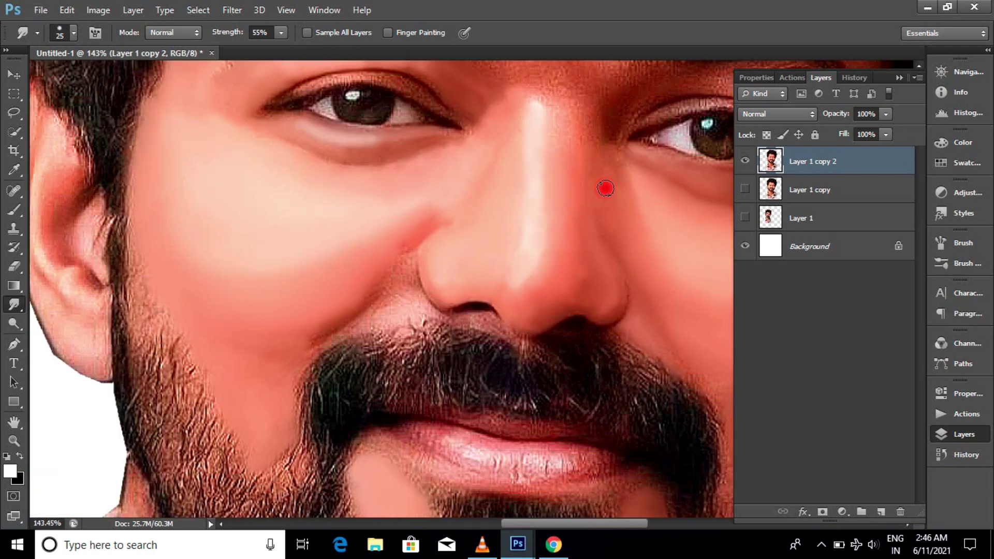
scroll(528, 311, "up", 4)
scroll(528, 311, "down", 2)
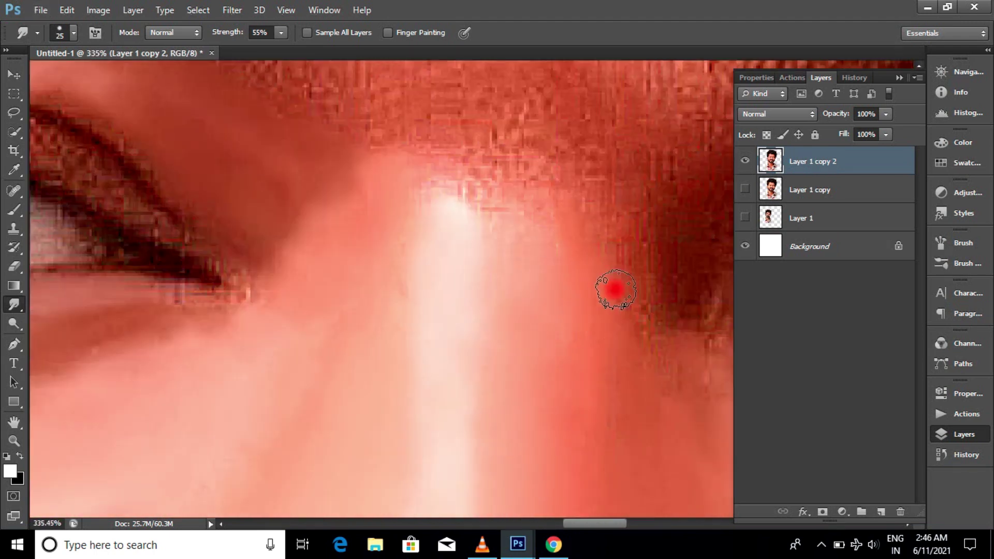
scroll(532, 215, "up", 1)
scroll(465, 205, "up", 4)
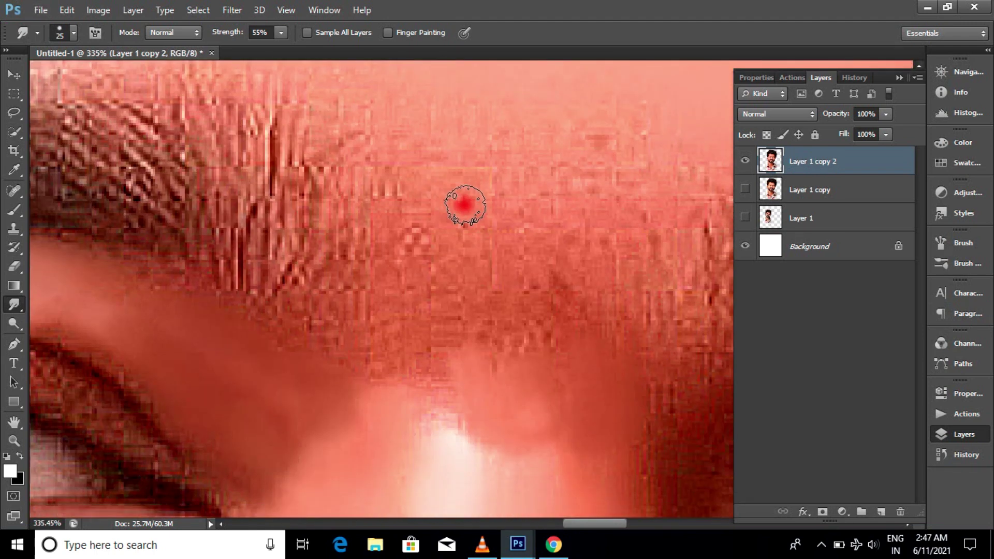
mouse_move(440, 240)
left_mouse_down()
mouse_move(435, 350)
mouse_move(451, 381)
left_mouse_up()
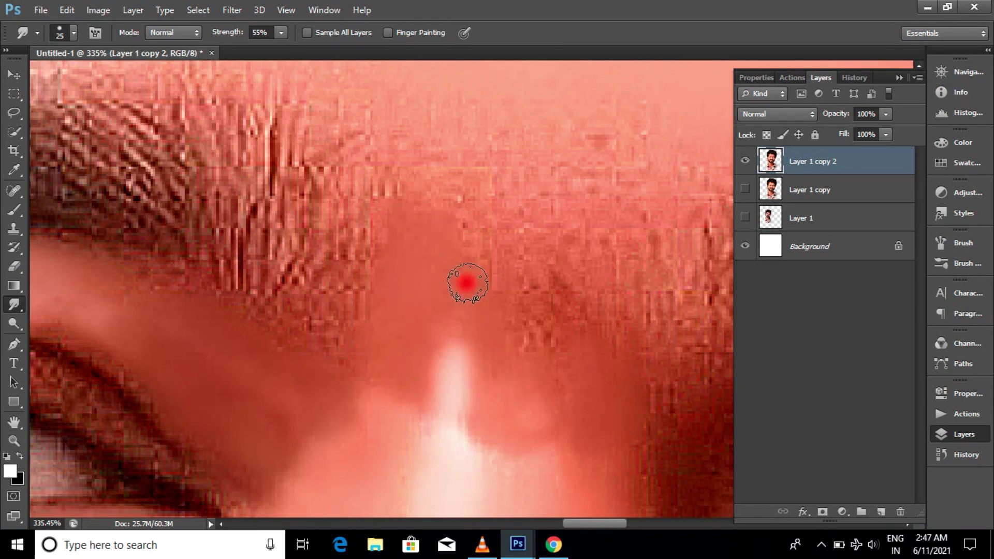
scroll(616, 248, "up", 2)
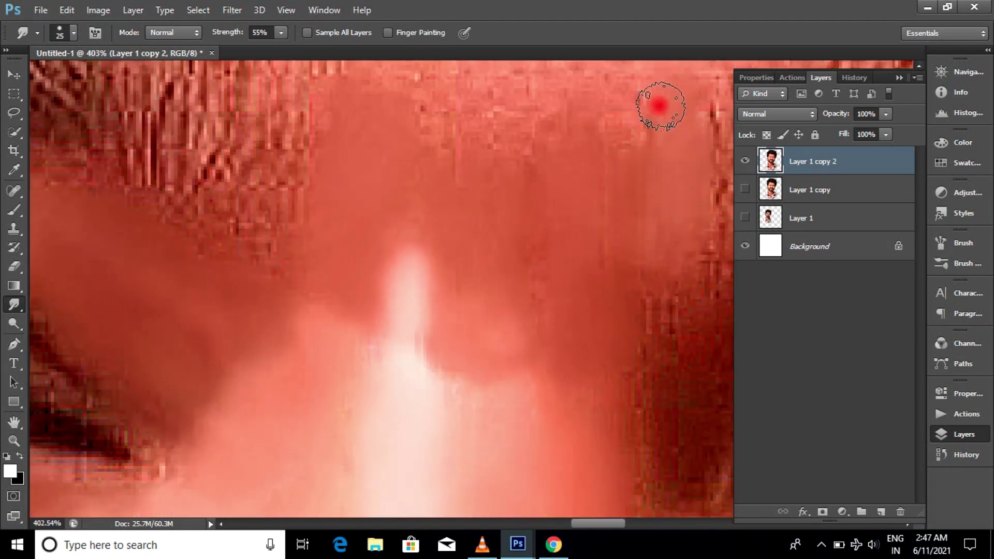
scroll(536, 299, "down", 4)
scroll(479, 215, "up", 3)
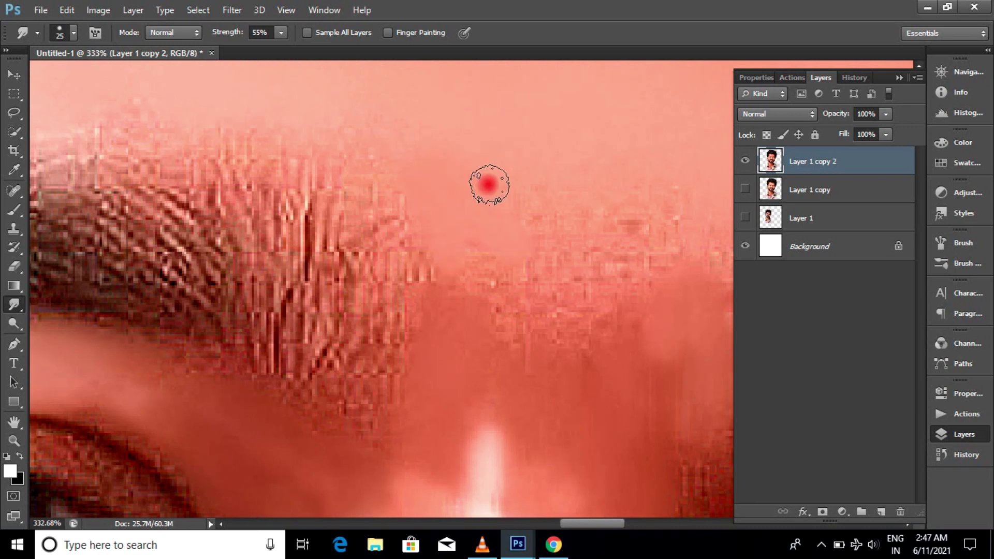
- Smooth the pixelated skin between the brows and blend the bright nose-bridge highlight
left_click_drag(459, 259, 590, 295)
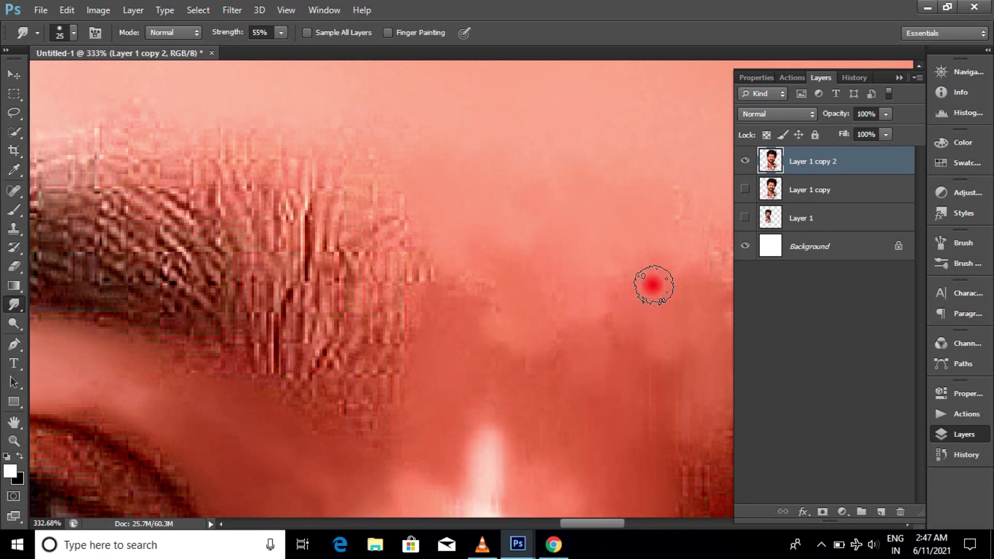
scroll(474, 290, "down", 5)
scroll(481, 355, "up", 3)
scroll(506, 290, "up", 2)
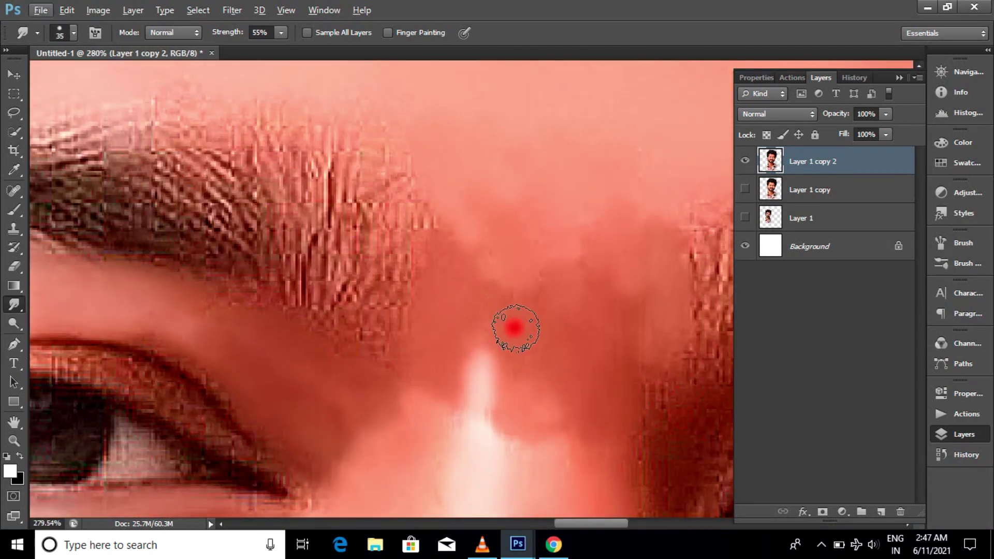
mouse_move(511, 413)
left_mouse_down()
mouse_move(455, 326)
mouse_move(434, 399)
mouse_move(514, 415)
mouse_move(569, 253)
mouse_move(564, 204)
left_mouse_up()
scroll(630, 335, "down", 5)
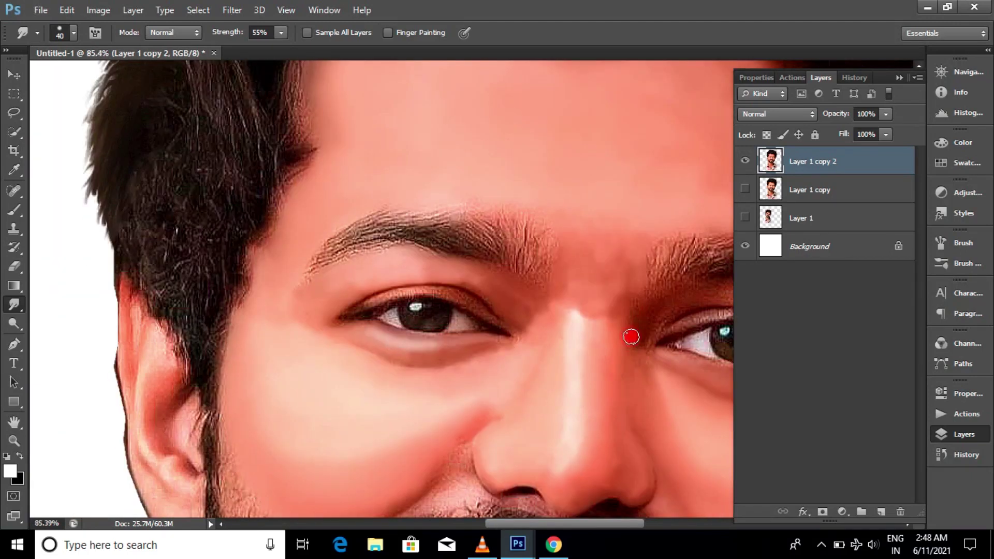
scroll(627, 293, "up", 5)
left_click_drag(498, 383, 617, 332)
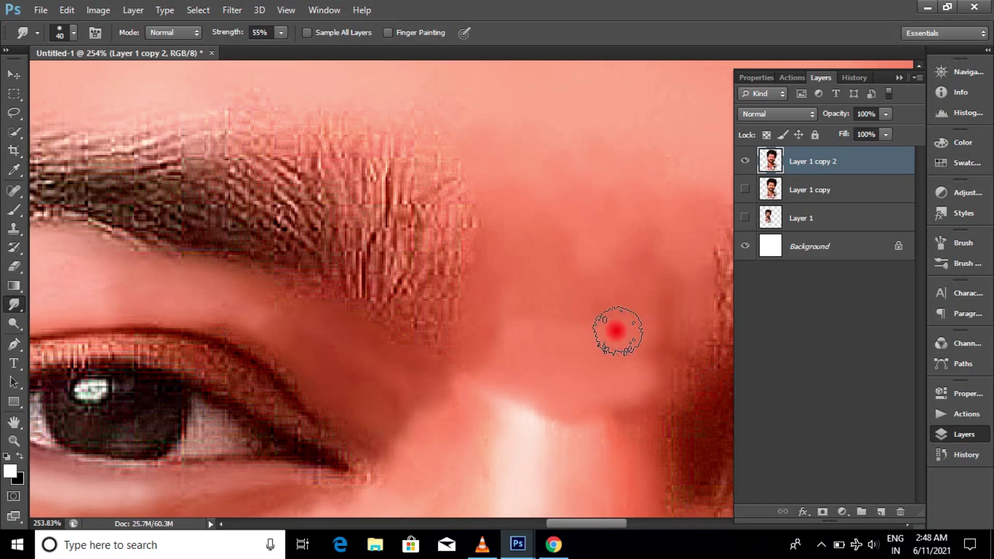
scroll(532, 198, "down", 5)
scroll(487, 341, "down", 1)
scroll(688, 353, "up", 4)
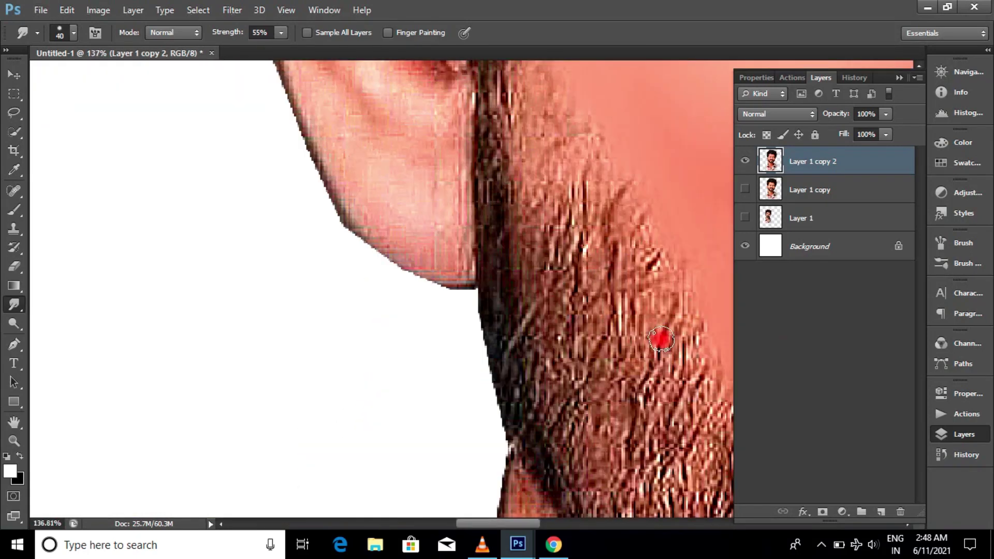
scroll(573, 527, "down", 2)
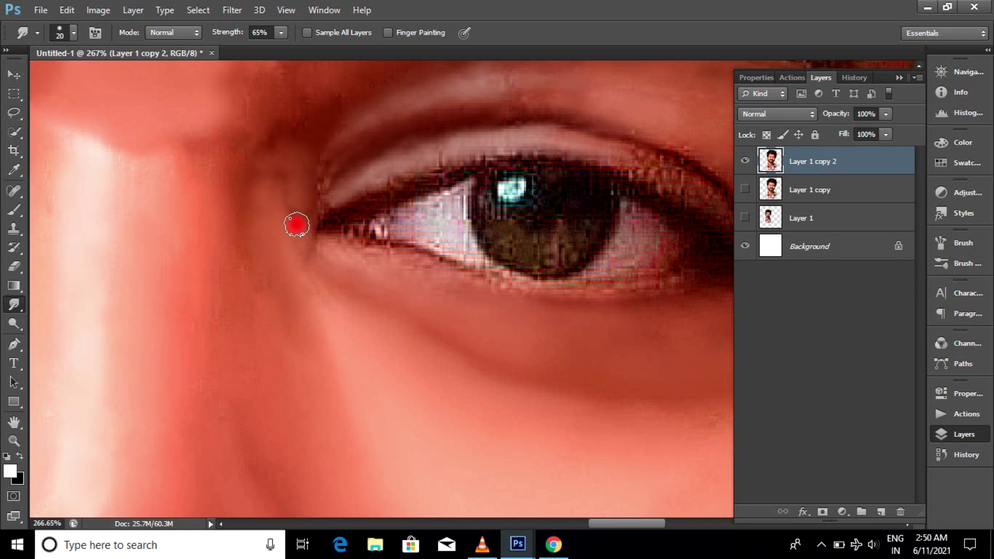
- Zoom the view in on the ear for smudging at 65% strength and 20 px
scroll(312, 127, "down", 1)
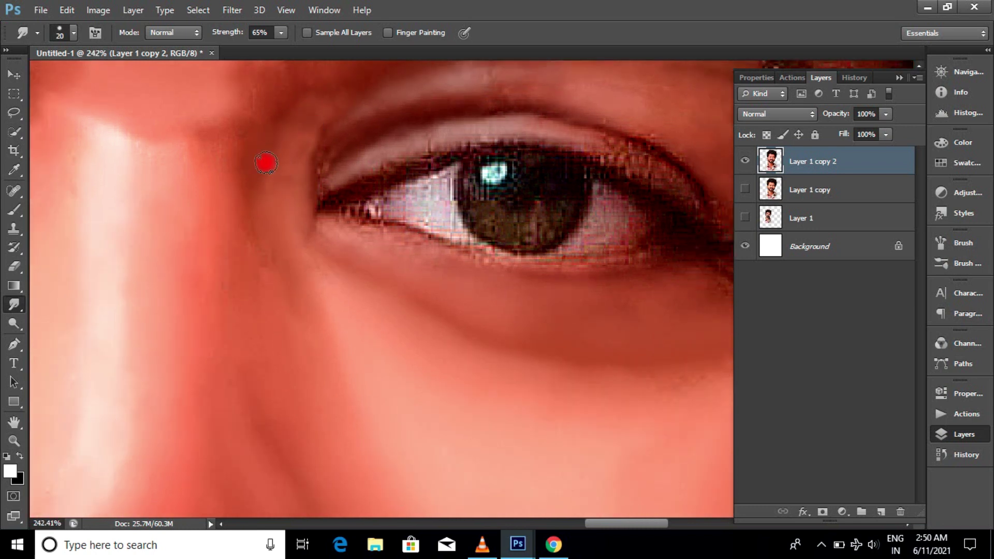
scroll(293, 147, "down", 10)
scroll(279, 206, "down", 3)
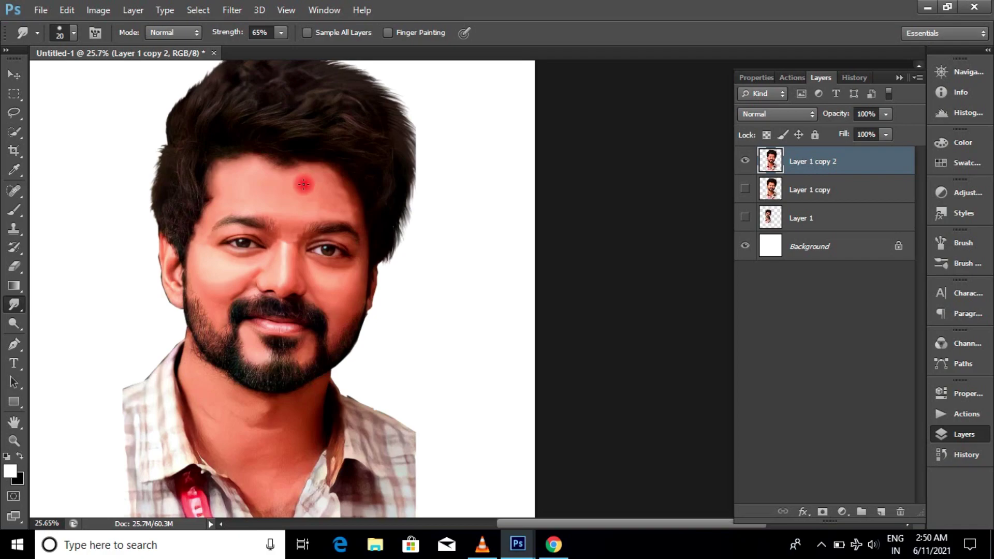
scroll(275, 159, "up", 2)
scroll(249, 223, "up", 2)
scroll(210, 204, "up", 5)
scroll(226, 244, "up", 3)
scroll(192, 258, "up", 3)
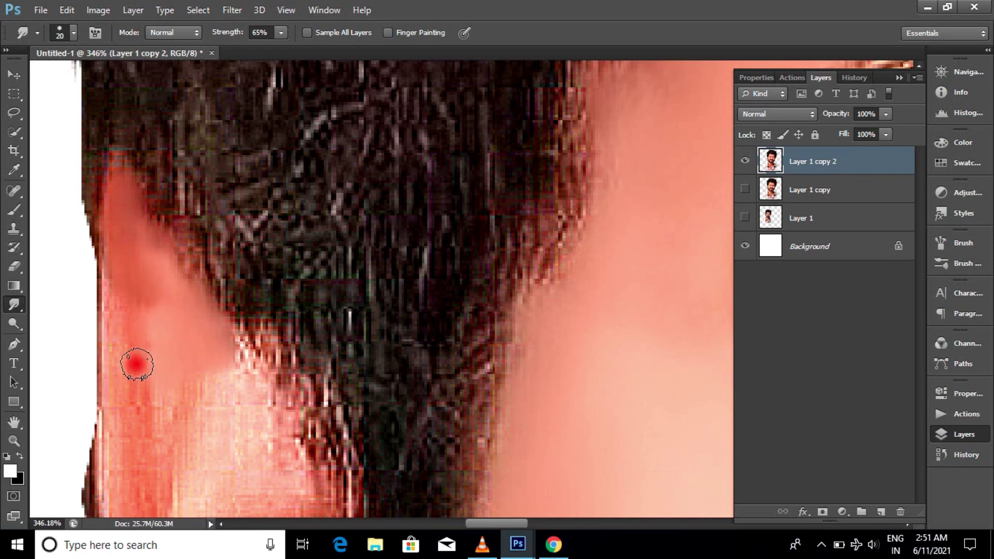
- Smudge a bright streak down the ear and soften the dark outline along the face's left edge
scroll(132, 332, "down", 2)
left_click_drag(243, 278, 191, 382)
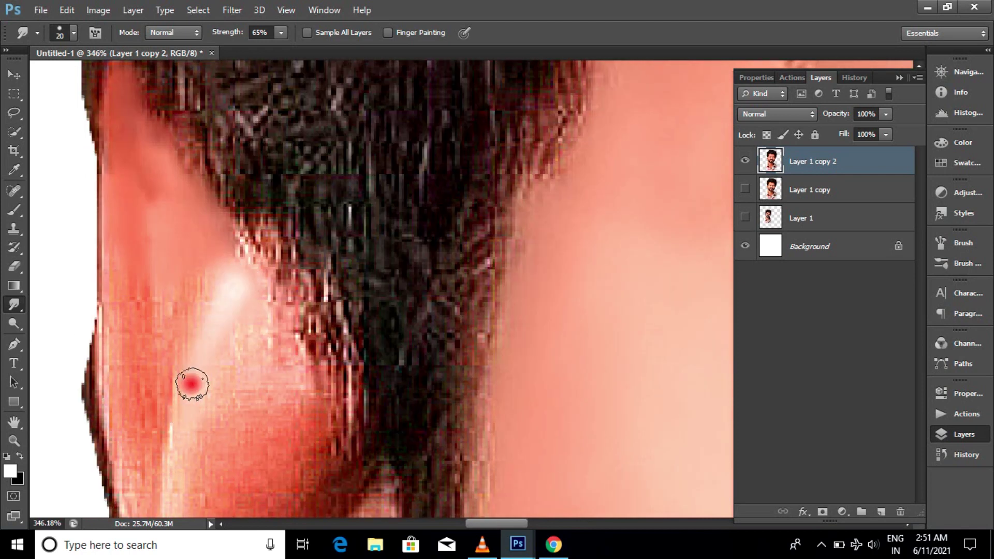
scroll(187, 357, "down", 2)
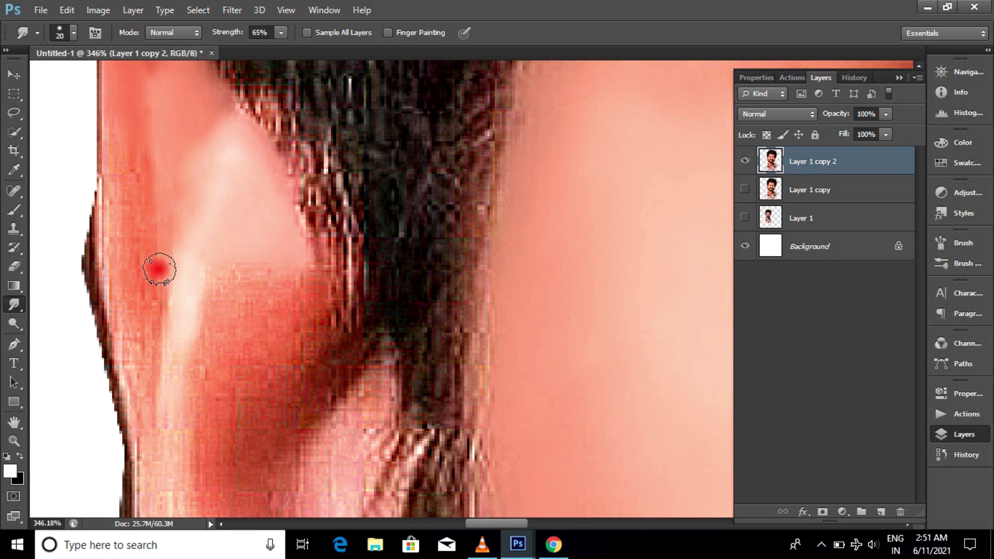
left_click_drag(99, 168, 123, 288)
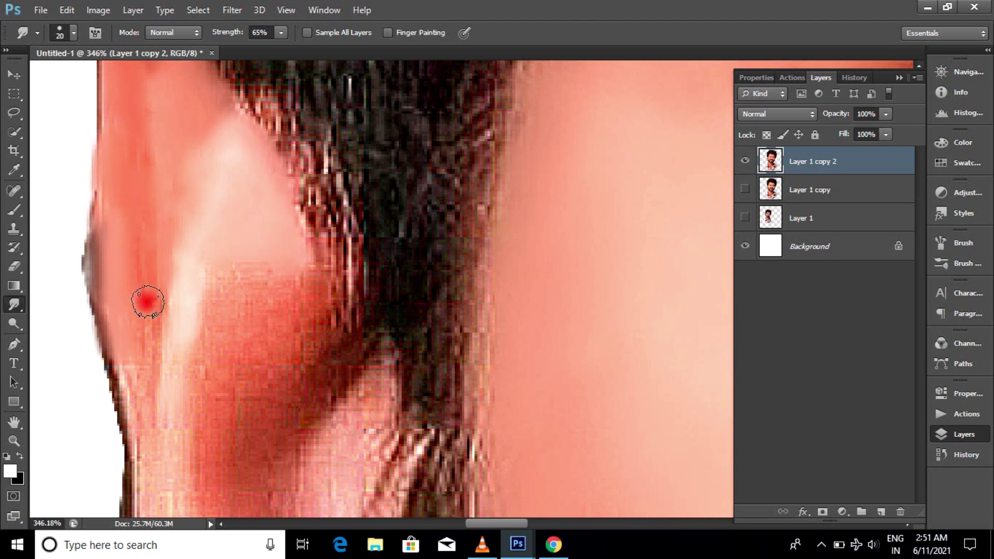
scroll(148, 137, "up", 2)
scroll(215, 273, "down", 5)
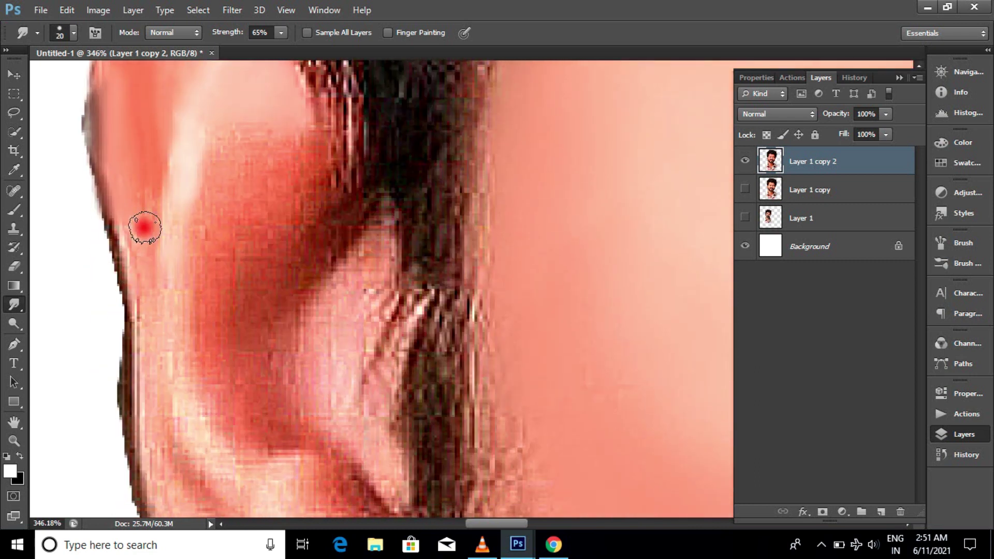
- Blend bright skin into the red part of the ear and spread pink across the lower ear
left_click_drag(176, 218, 180, 314)
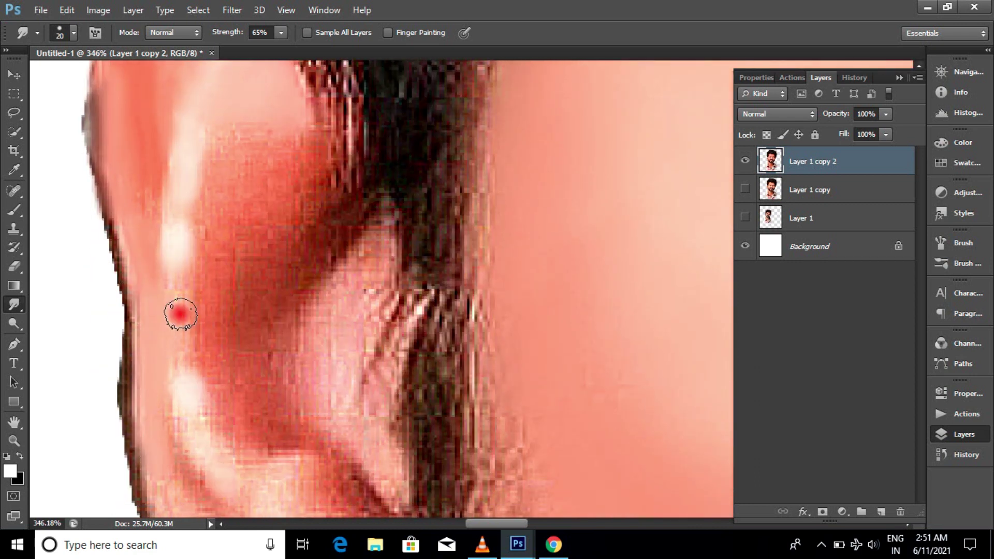
scroll(183, 251, "down", 5)
scroll(222, 239, "up", 3)
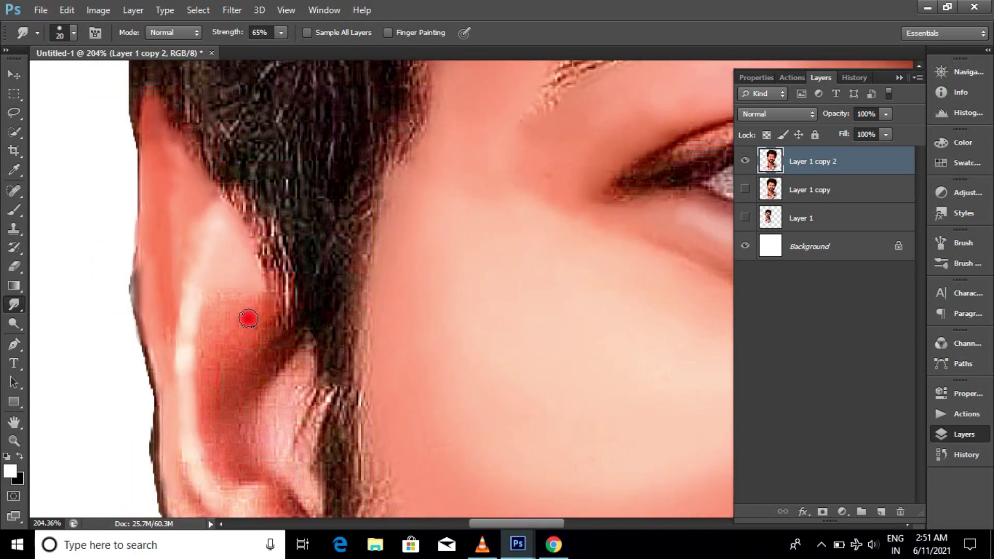
scroll(237, 322, "up", 3)
left_click_drag(275, 353, 201, 304)
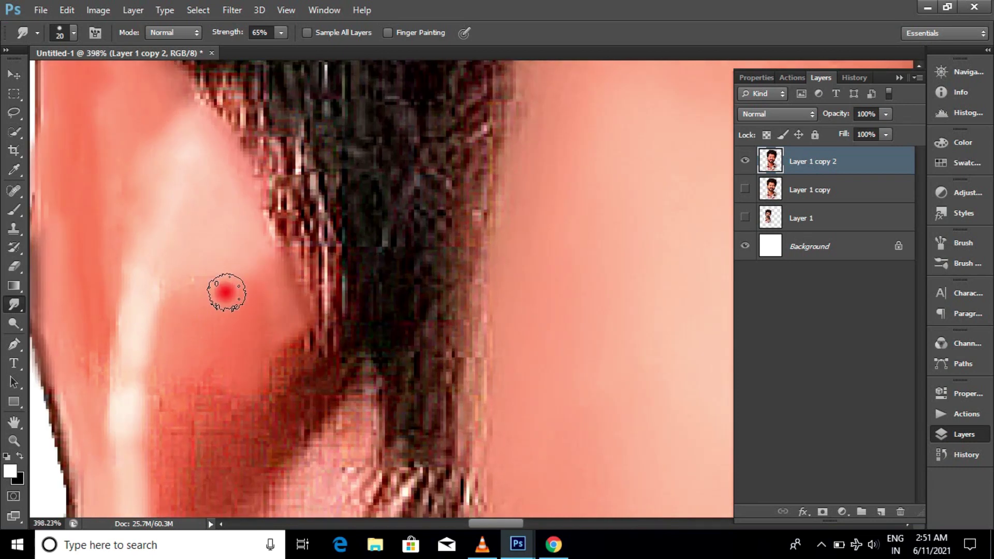
scroll(285, 308, "down", 2)
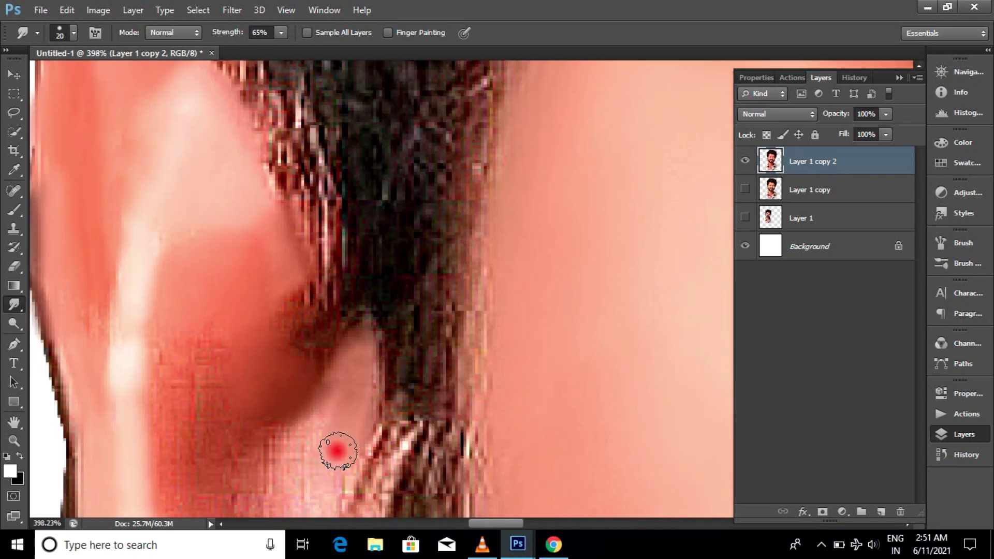
left_click_drag(336, 451, 183, 444)
scroll(213, 354, "down", 5)
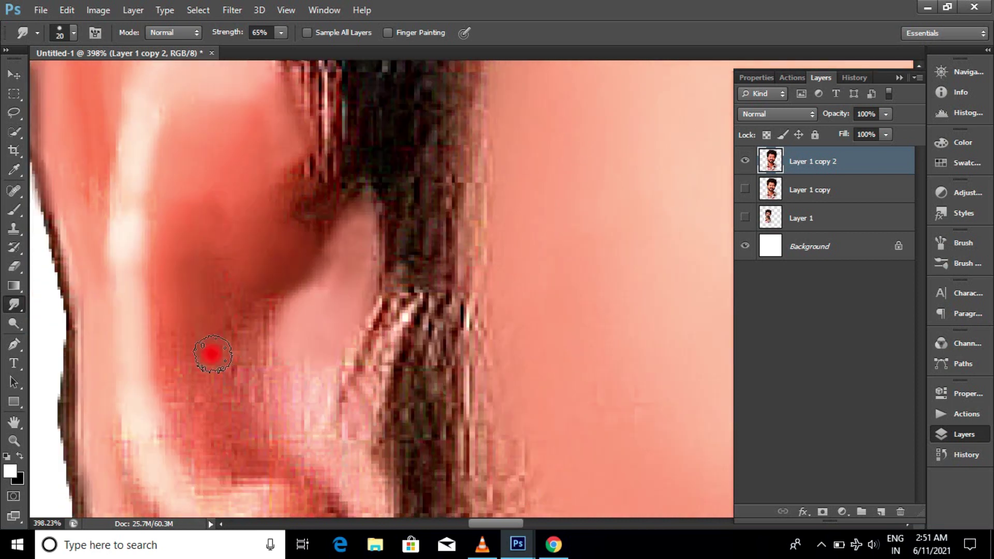
- Blend lighter skin into the inner ear and smooth the ear's highlights
left_click_drag(273, 442, 325, 425)
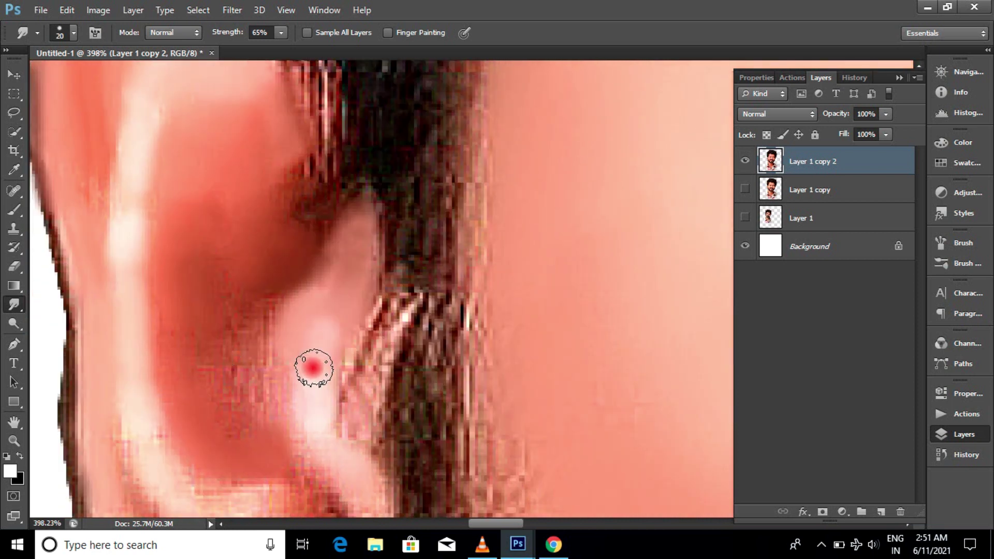
scroll(366, 333, "down", 3)
mouse_move(342, 411)
left_mouse_down()
mouse_move(348, 392)
mouse_move(322, 453)
left_mouse_up()
scroll(321, 452, "down", 2)
left_click_drag(166, 355, 320, 492)
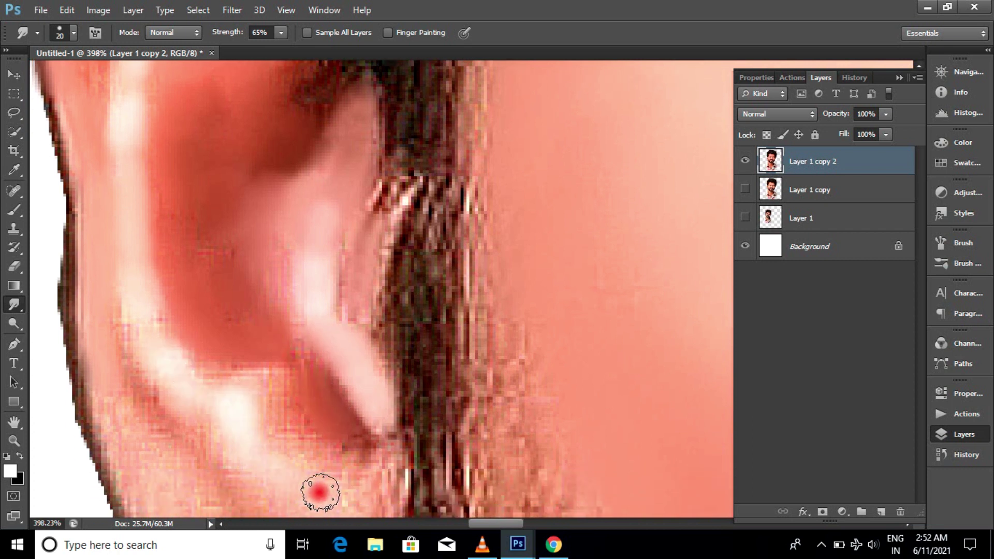
scroll(321, 492, "down", 3)
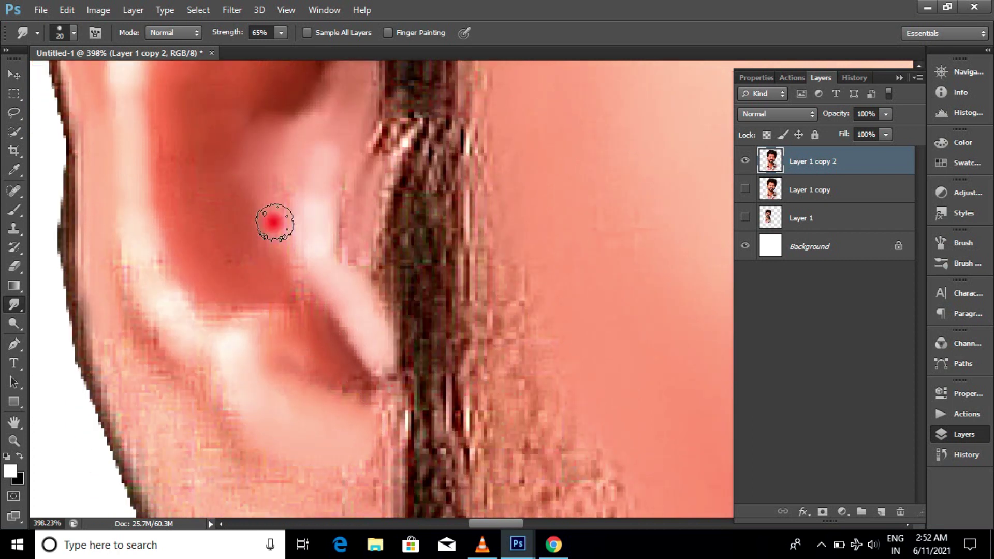
scroll(366, 267, "down", 3)
- Smear the skin along the lower ear lobe, then review the ear
mouse_move(162, 259)
left_mouse_down()
mouse_move(122, 304)
mouse_move(160, 436)
left_mouse_up()
scroll(159, 436, "down", 5)
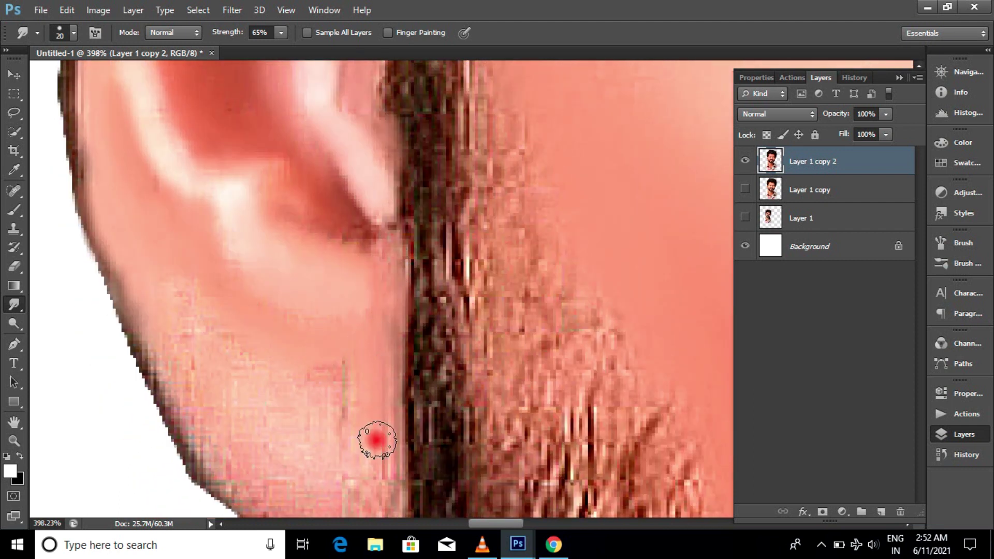
scroll(323, 436, "down", 1)
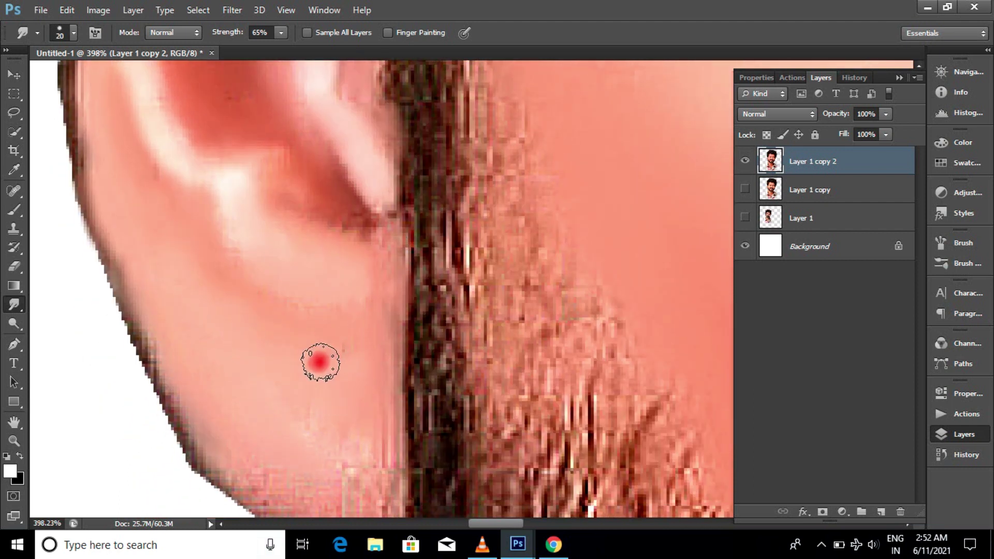
scroll(320, 362, "down", 3)
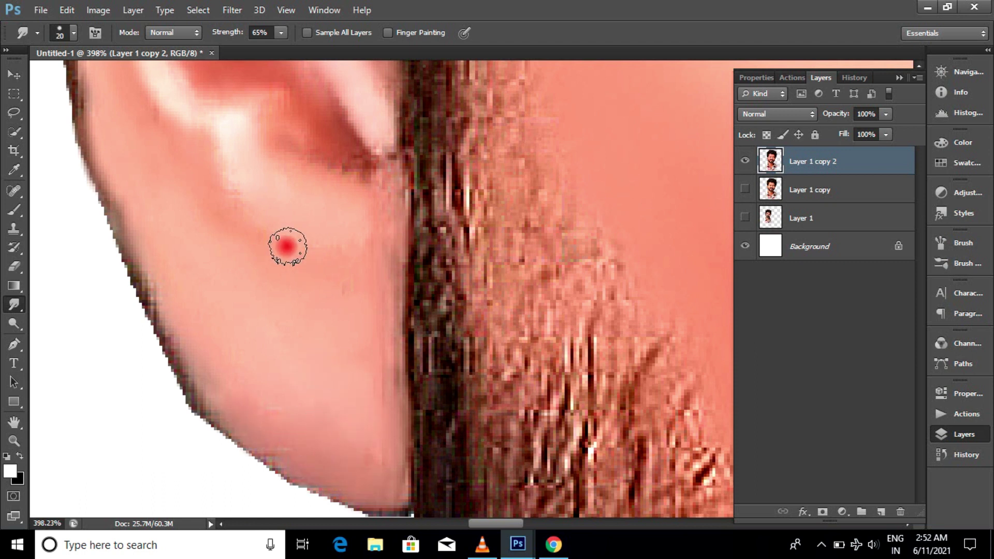
scroll(288, 247, "up", 8)
scroll(67, 181, "up", 3)
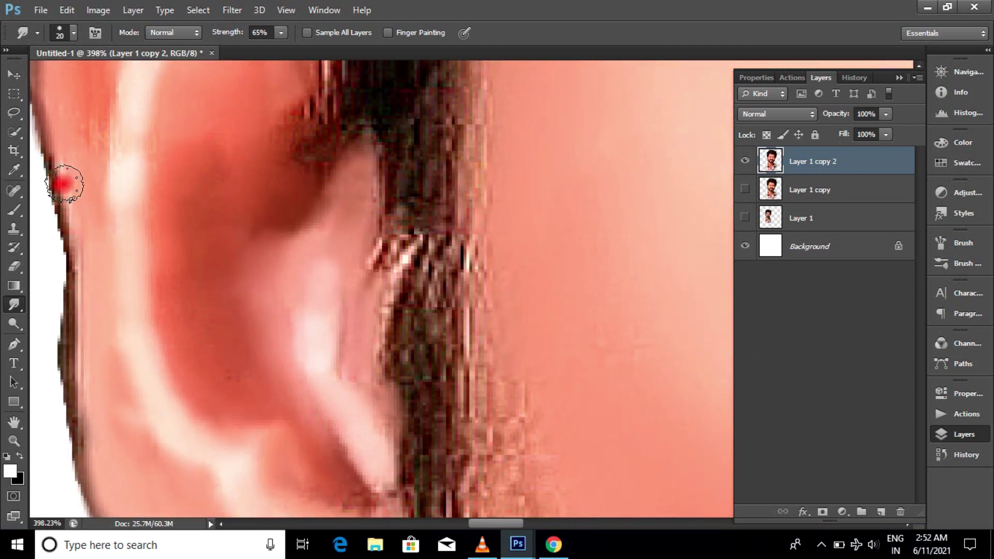
scroll(85, 255, "up", 4)
scroll(149, 181, "up", 2)
scroll(104, 266, "up", 2)
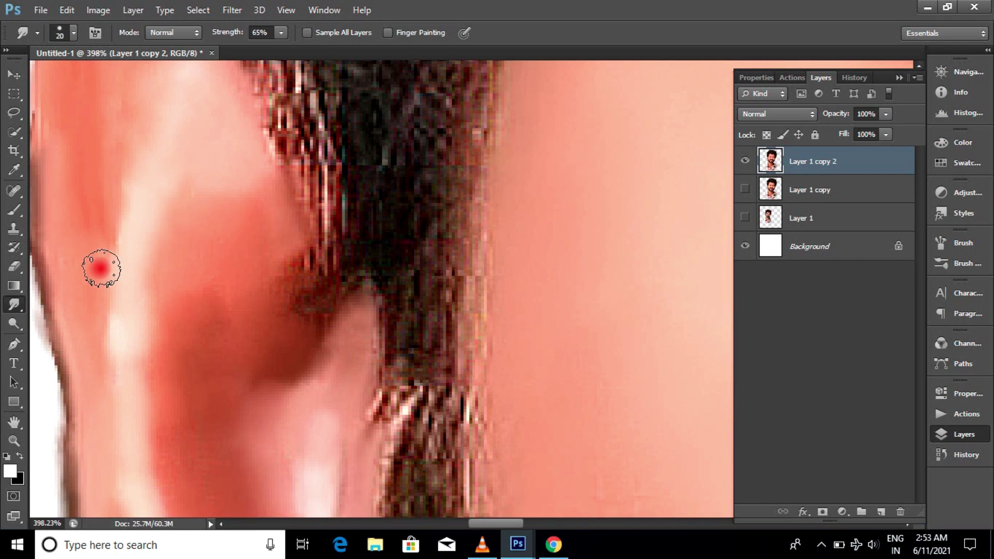
scroll(76, 275, "down", 3)
scroll(219, 386, "down", 2)
- Navigate to the neck below the beard and enlarge the smudge brush
scroll(290, 394, "down", 6)
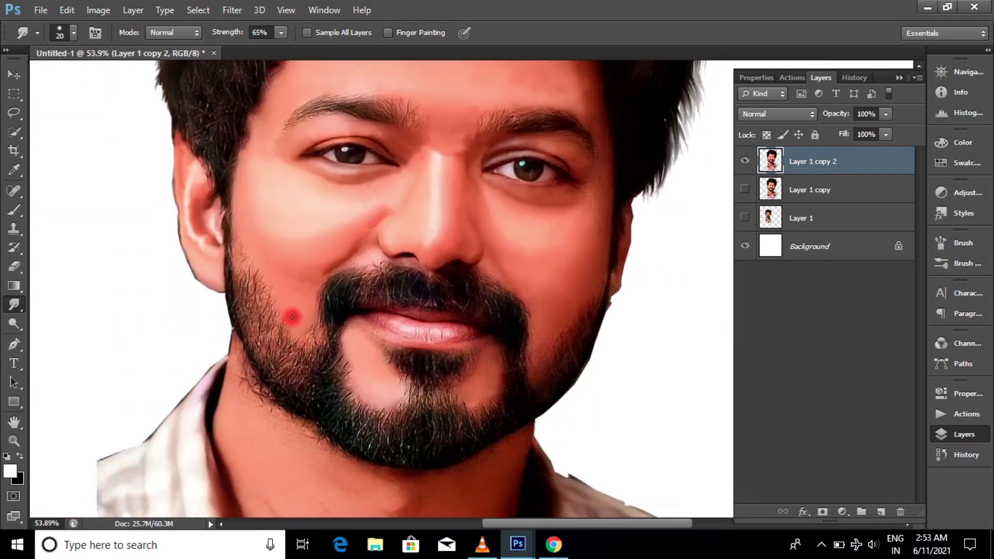
scroll(315, 354, "up", 7)
scroll(315, 354, "down", 5)
scroll(406, 277, "up", 5)
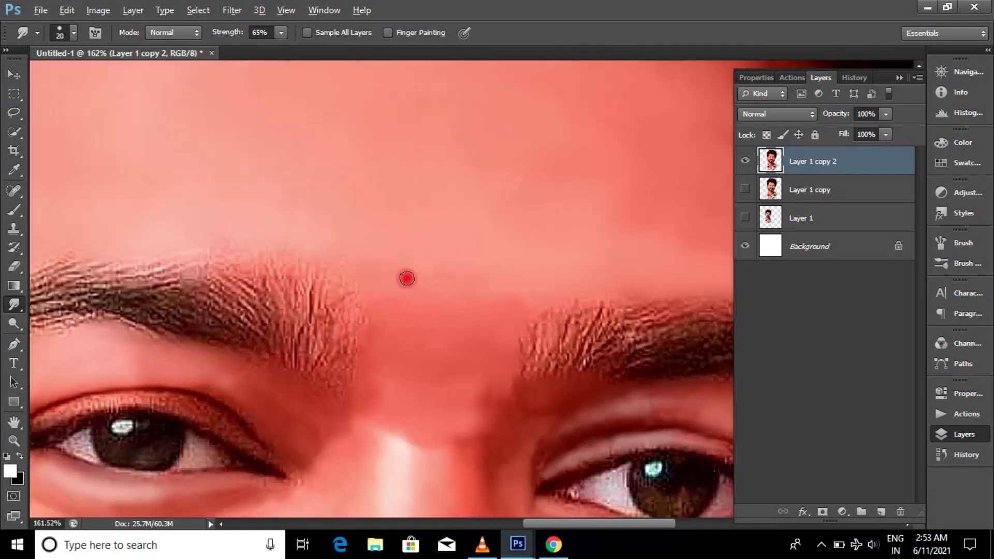
scroll(443, 410, "up", 2)
scroll(406, 382, "down", 5)
scroll(411, 455, "down", 3)
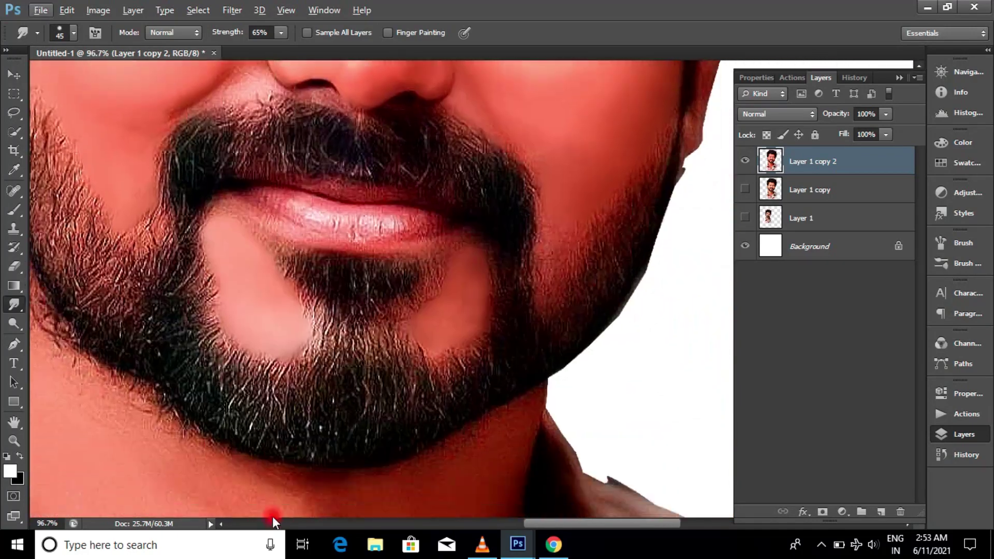
scroll(273, 516, "down", 2)
scroll(270, 417, "up", 2)
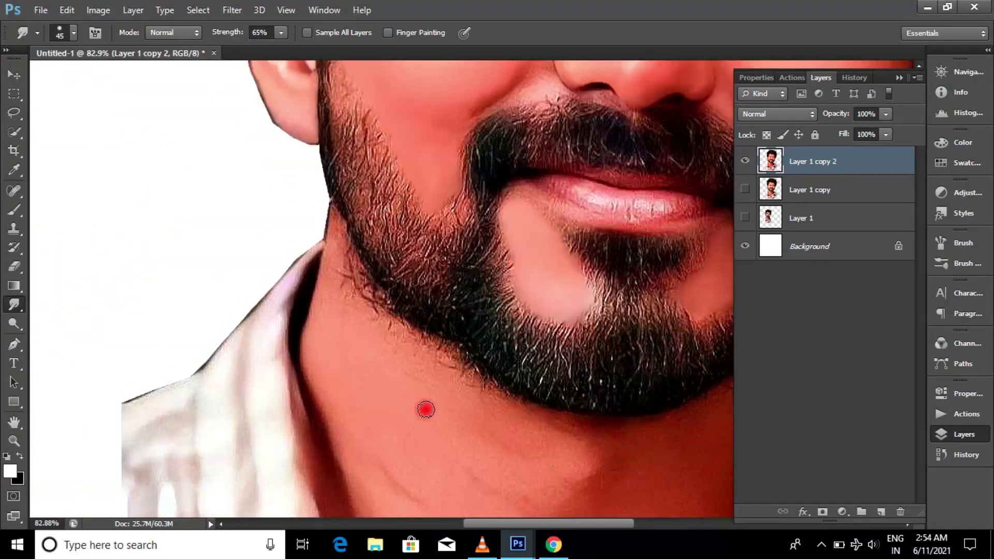
scroll(234, 250, "up", 3)
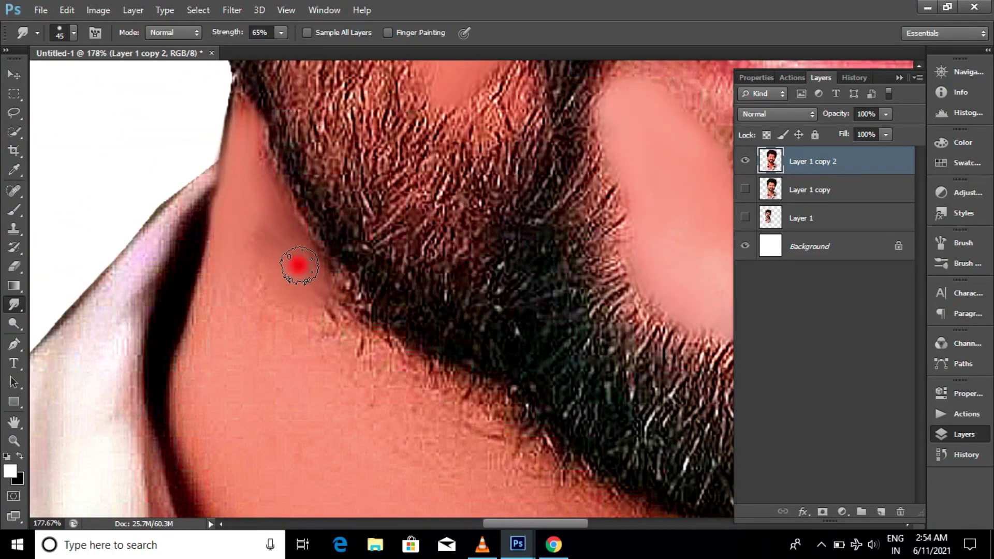
scroll(378, 327, "down", 2)
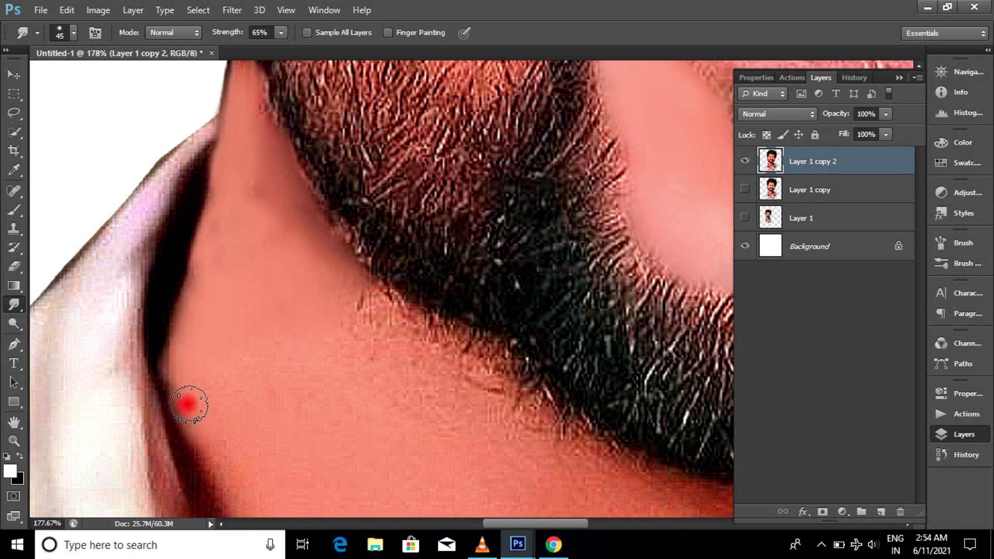
scroll(266, 410, "down", 2)
scroll(213, 262, "up", 3)
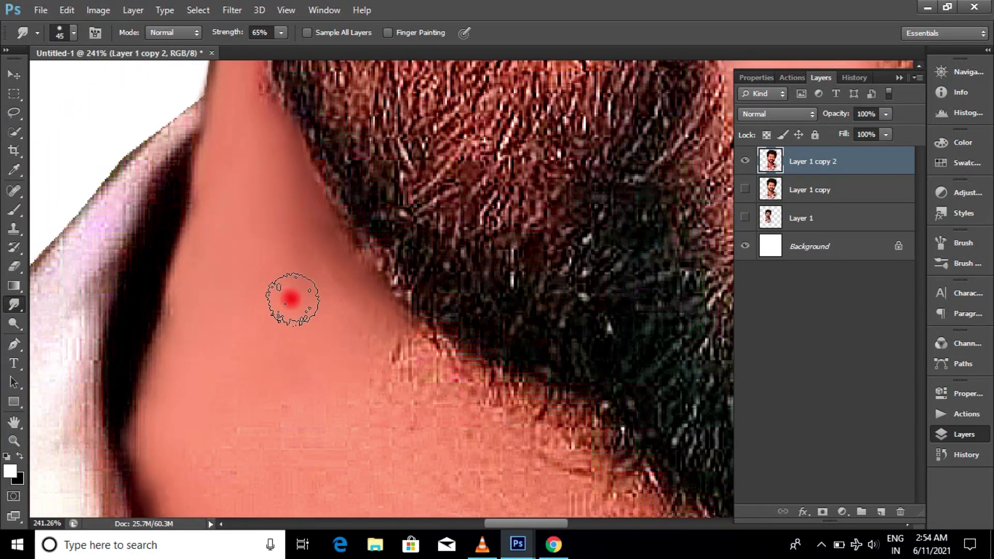
scroll(386, 355, "down", 3)
key("bracketright")
key("bracketright")
key("bracketright")
scroll(324, 270, "up", 3)
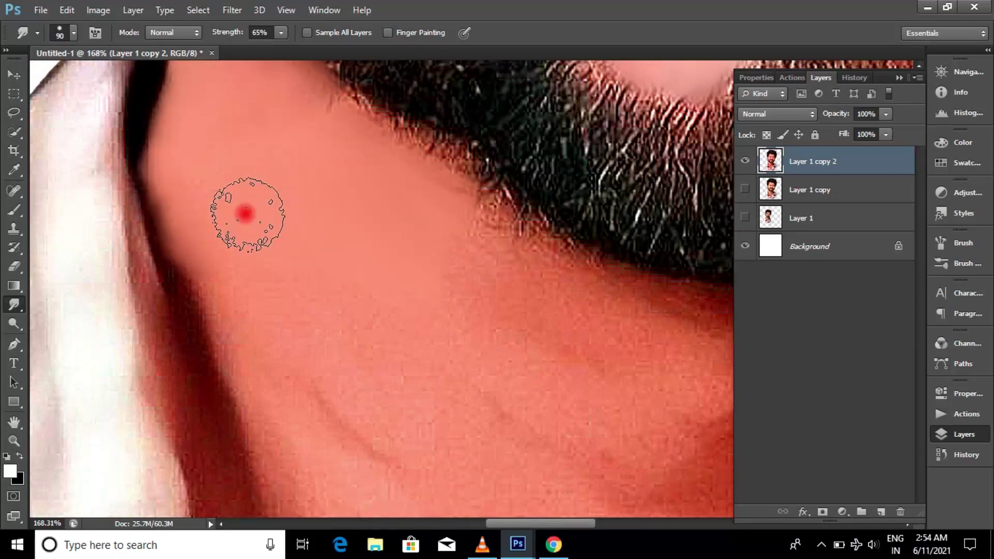
scroll(326, 363, "down", 4)
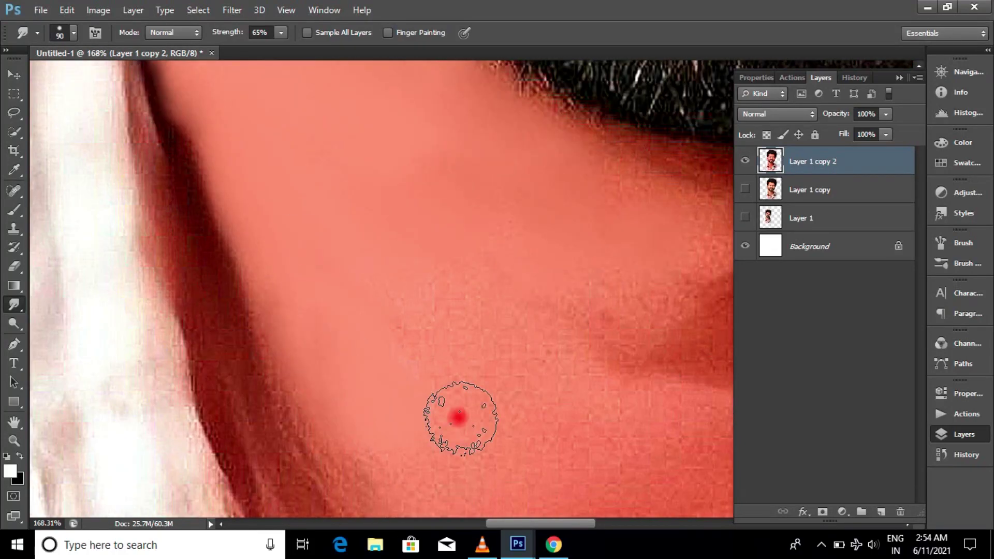
scroll(515, 313, "down", 3)
scroll(614, 321, "down", 2)
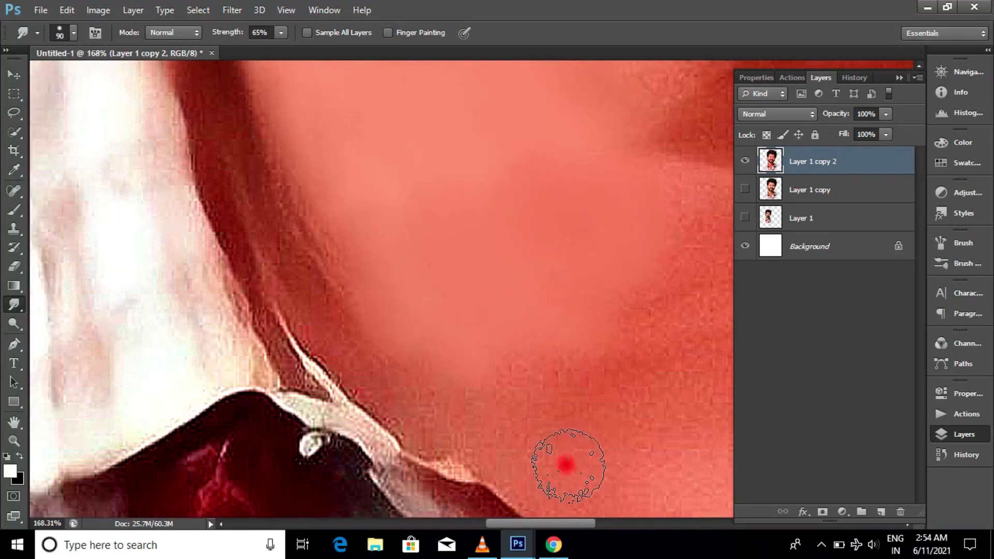
scroll(565, 328, "down", 3)
scroll(399, 321, "up", 2)
scroll(406, 399, "up", 2)
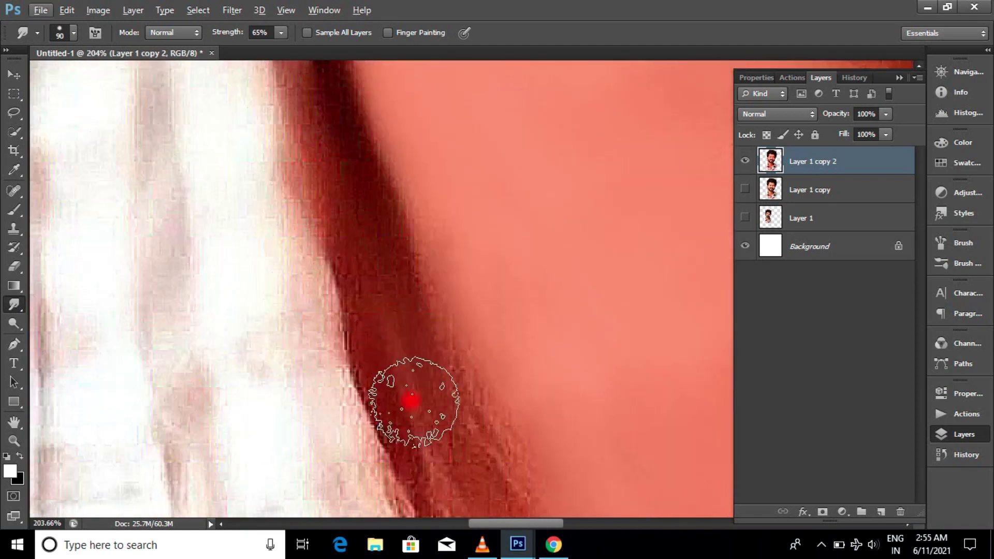
scroll(518, 465, "up", 1)
scroll(532, 404, "up", 3)
- Reduce the smudge brush size and frame the throat down to the shirt collar
key("bracketleft")
key("bracketleft")
key("bracketleft")
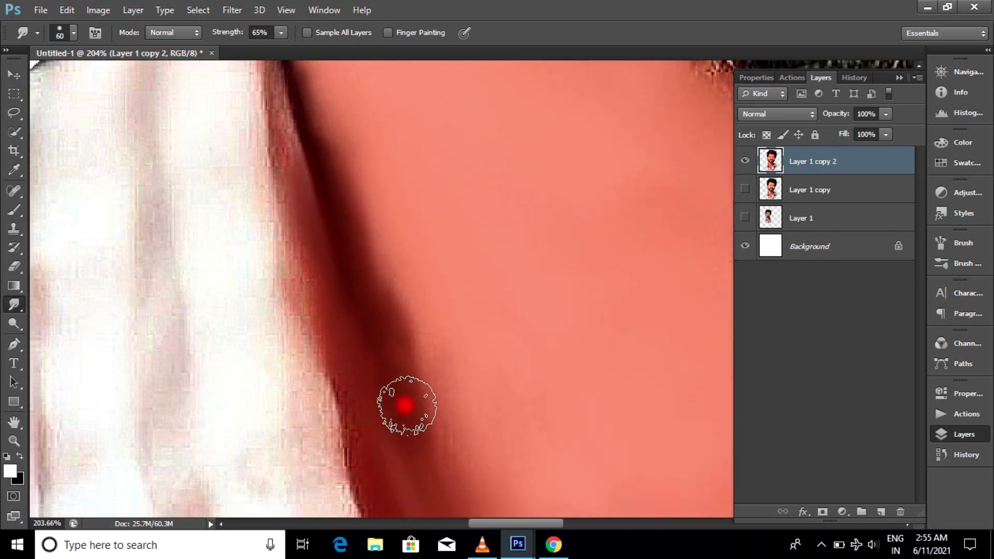
scroll(427, 427, "down", 3)
scroll(447, 448, "down", 3)
scroll(544, 414, "up", 3)
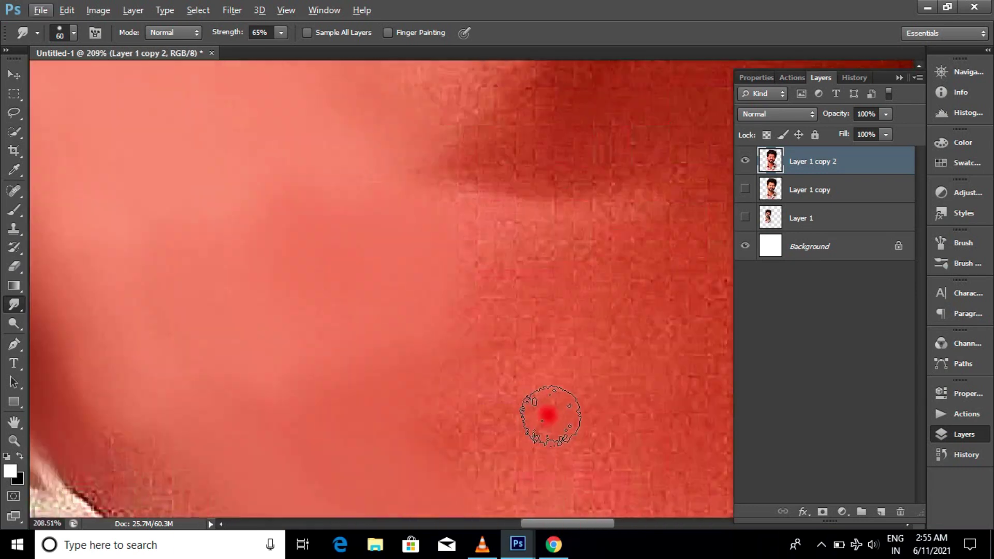
scroll(280, 369, "down", 2)
scroll(454, 413, "down", 2)
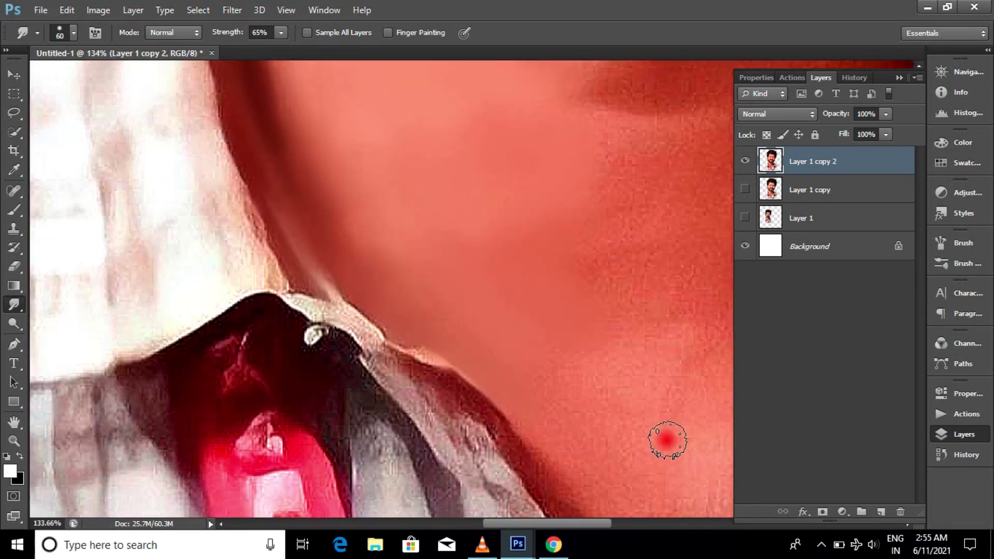
scroll(395, 323, "up", 3)
scroll(414, 326, "down", 2)
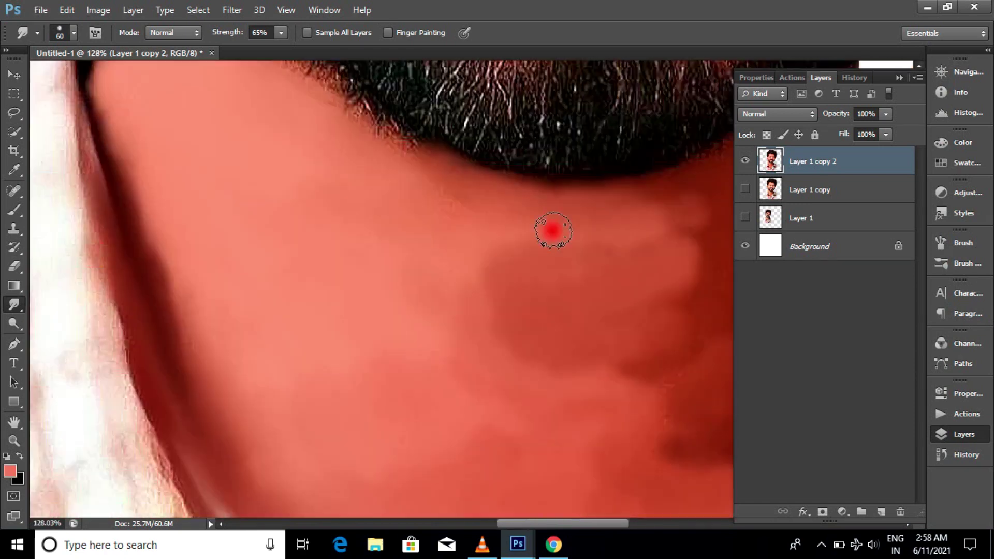
scroll(547, 229, "down", 1)
scroll(638, 284, "down", 2)
scroll(561, 402, "down", 1)
scroll(561, 388, "up", 3)
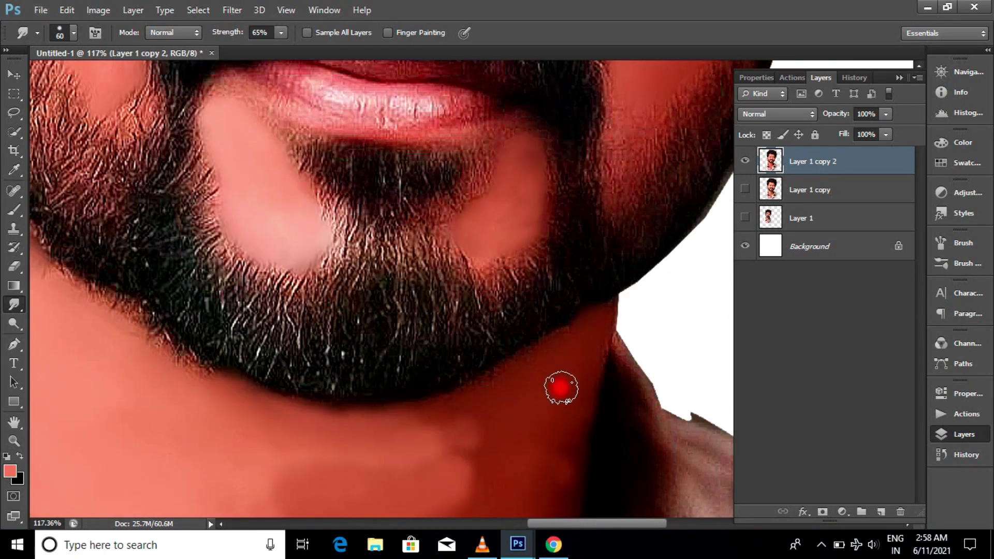
scroll(559, 422, "down", 3)
scroll(533, 362, "down", 1)
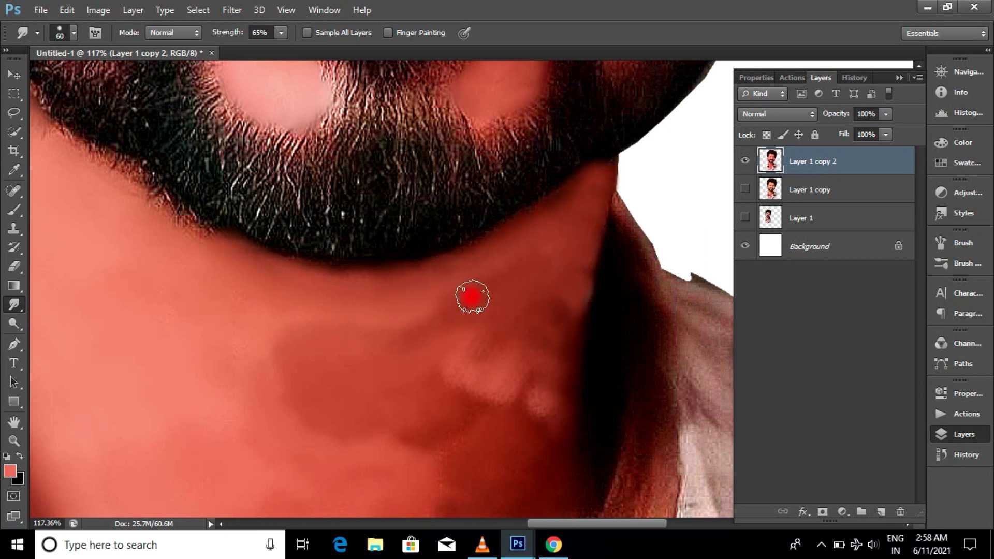
scroll(563, 424, "down", 2)
scroll(528, 356, "down", 1)
- Enlarge the brush to 150 and blend the neck shading into smoother tones
key("bracketright")
key("bracketright")
key("bracketright")
left_click_drag(388, 238, 220, 312)
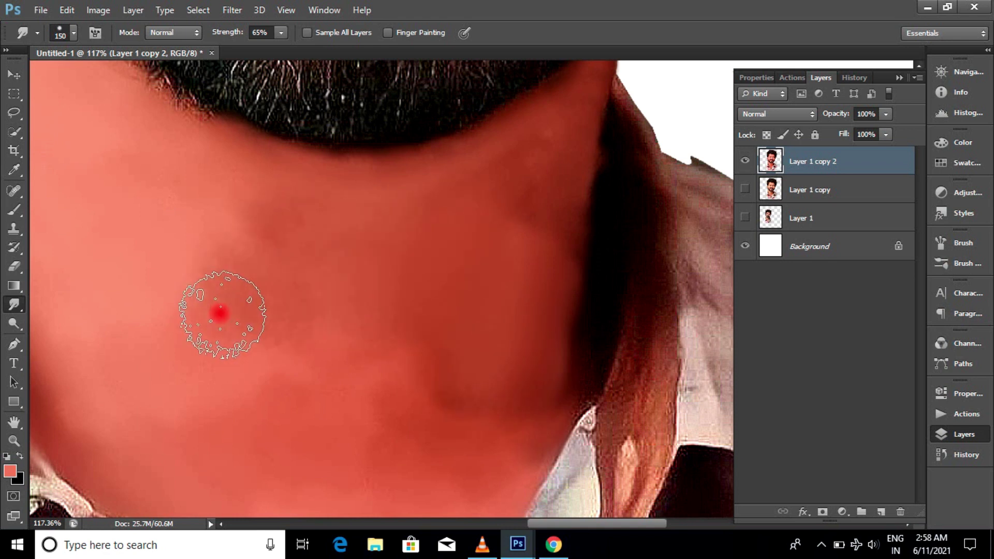
scroll(406, 388, "down", 2)
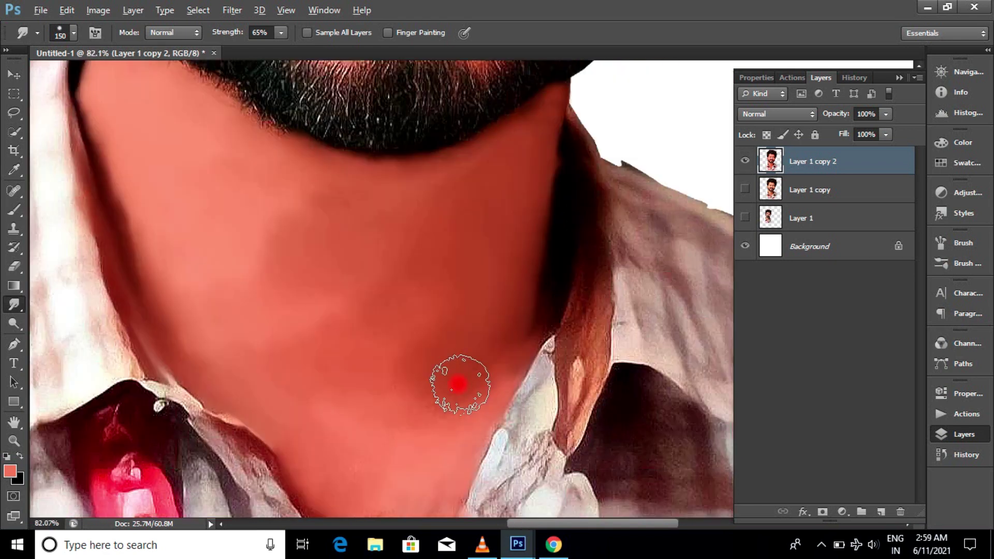
scroll(455, 384, "down", 1)
scroll(435, 378, "down", 2)
scroll(434, 358, "down", 1)
scroll(422, 318, "up", 4)
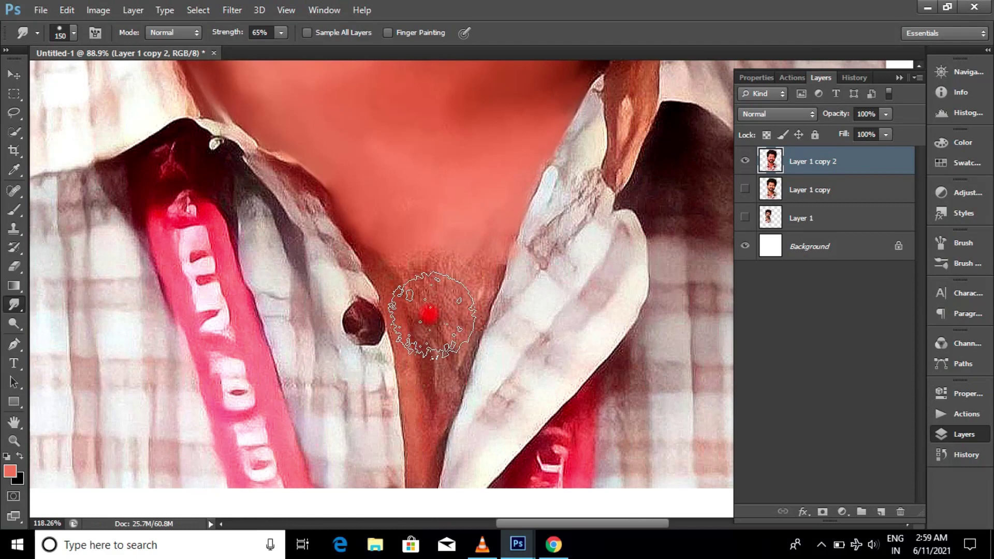
scroll(489, 270, "up", 1)
scroll(459, 282, "down", 1)
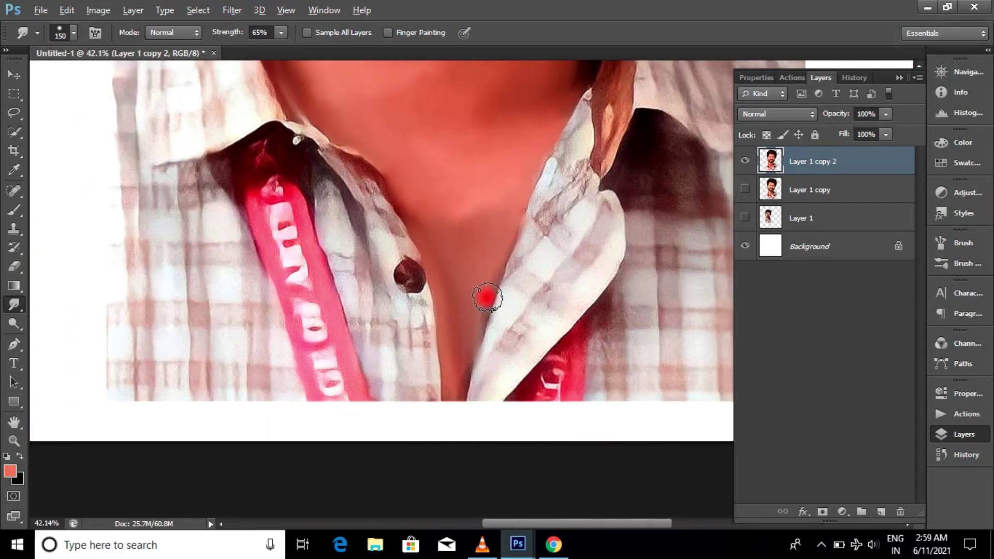
scroll(488, 295, "down", 2)
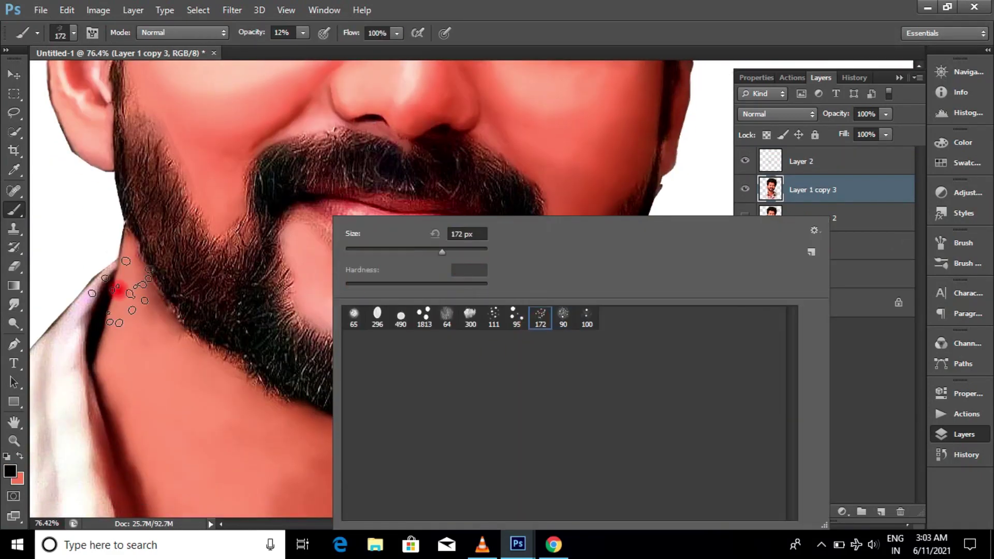
- Choose the scattered 90 px brush tip from the brush picker
key("Escape")
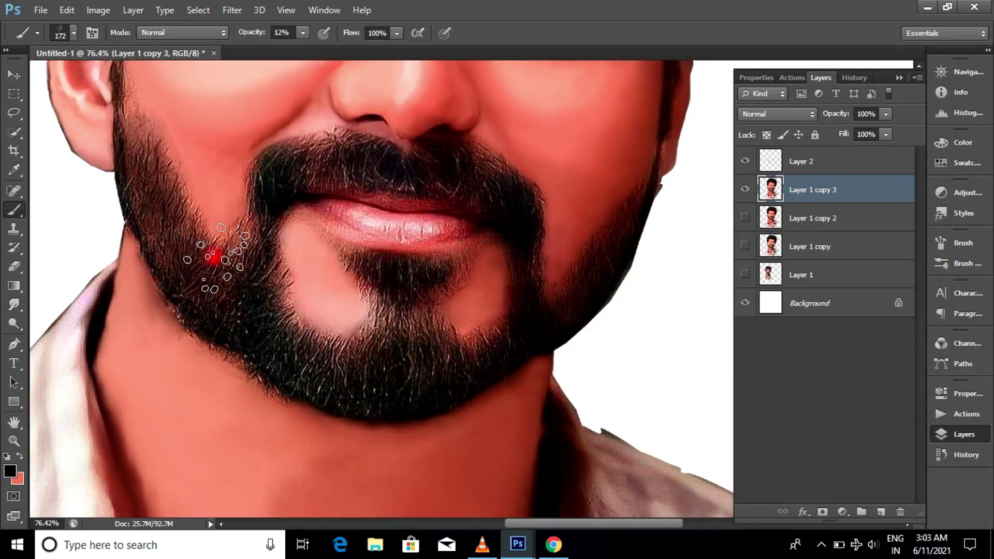
scroll(328, 306, "up", 2)
scroll(306, 261, "up", 3)
scroll(315, 187, "up", 3)
scroll(315, 186, "down", 1)
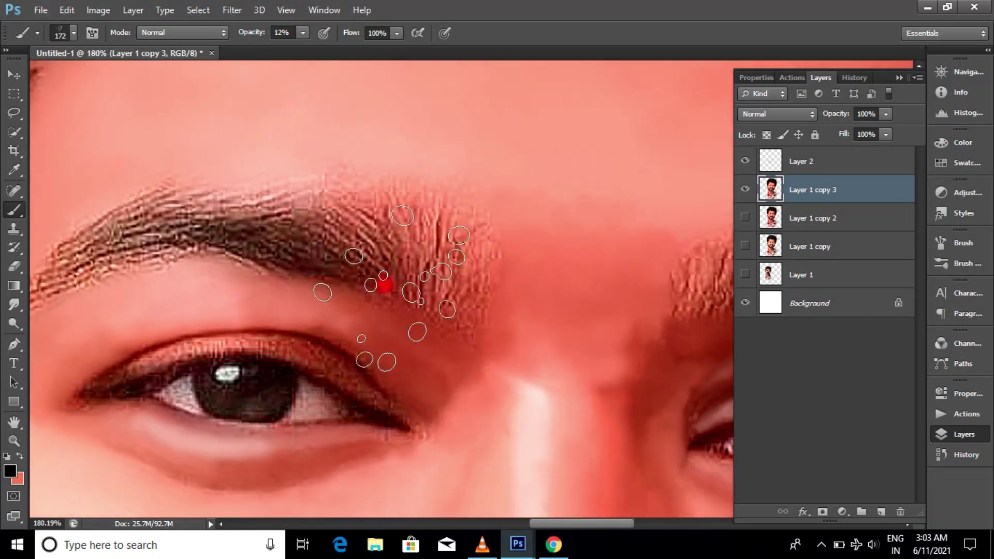
right_click(625, 218)
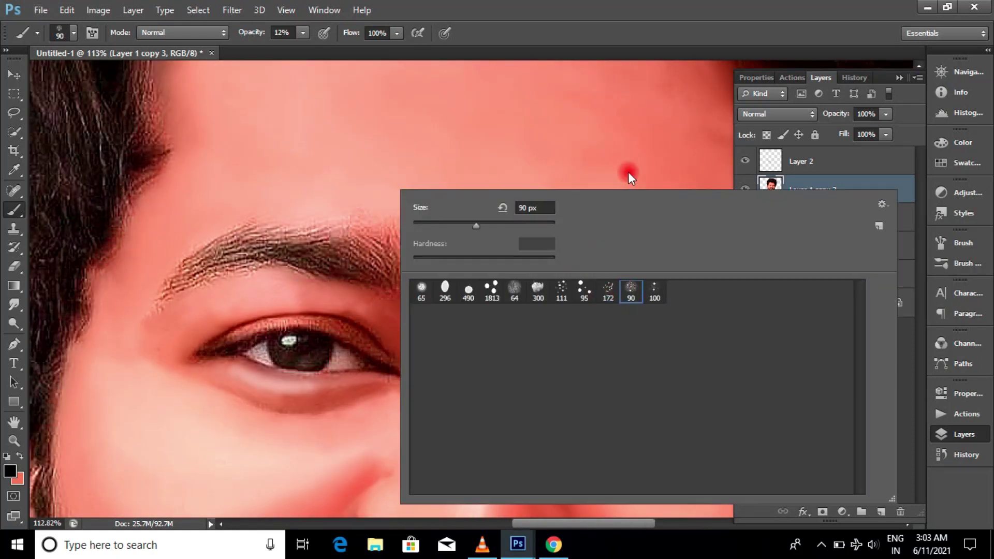
left_click(629, 172)
- Add fine hair texture to the eyebrows on Layer 2, then select Layer 1 copy 3
left_click(808, 160)
scroll(399, 254, "up", 2)
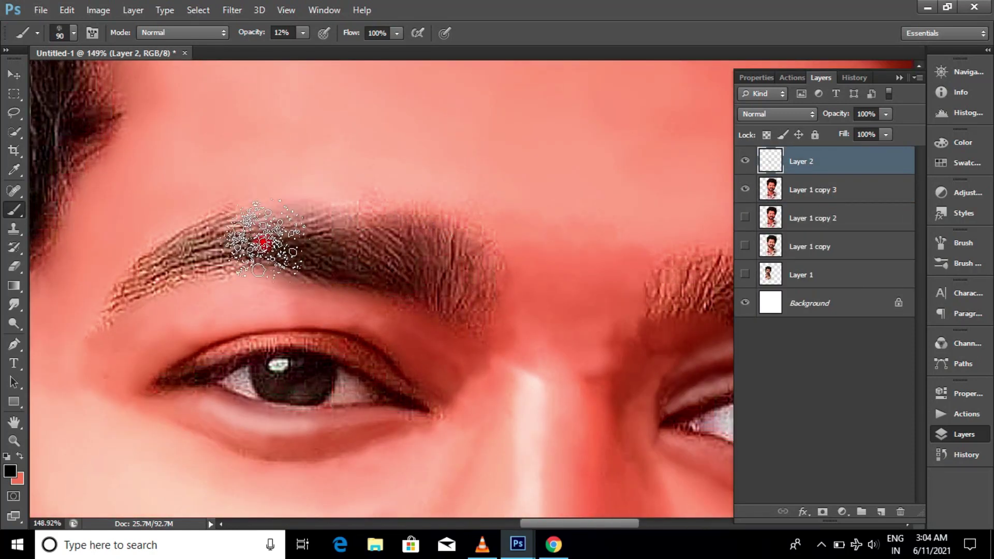
scroll(388, 222, "down", 2)
scroll(599, 233, "down", 2)
scroll(632, 278, "down", 2)
scroll(632, 277, "down", 3)
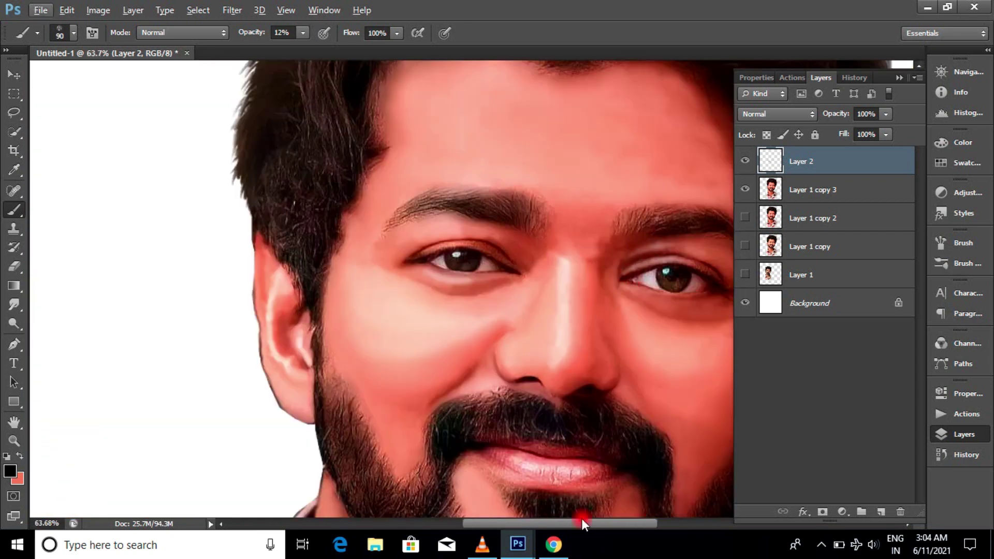
scroll(665, 203, "up", 5)
key("bracketleft")
key("bracketleft")
key("bracketleft")
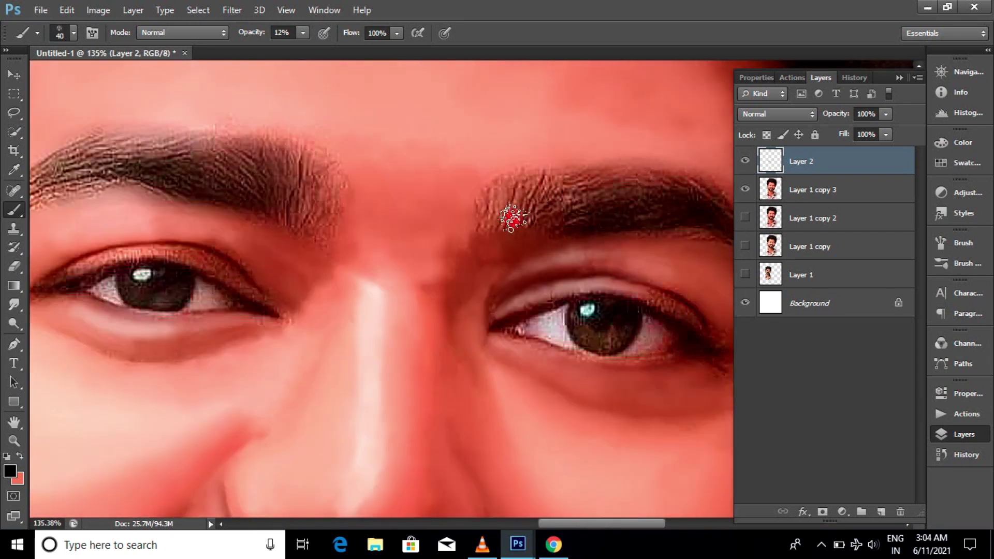
left_click(775, 194)
- Smudge the eye's lash line and upper eyelid crease smooth at 65% strength
left_click(14, 304)
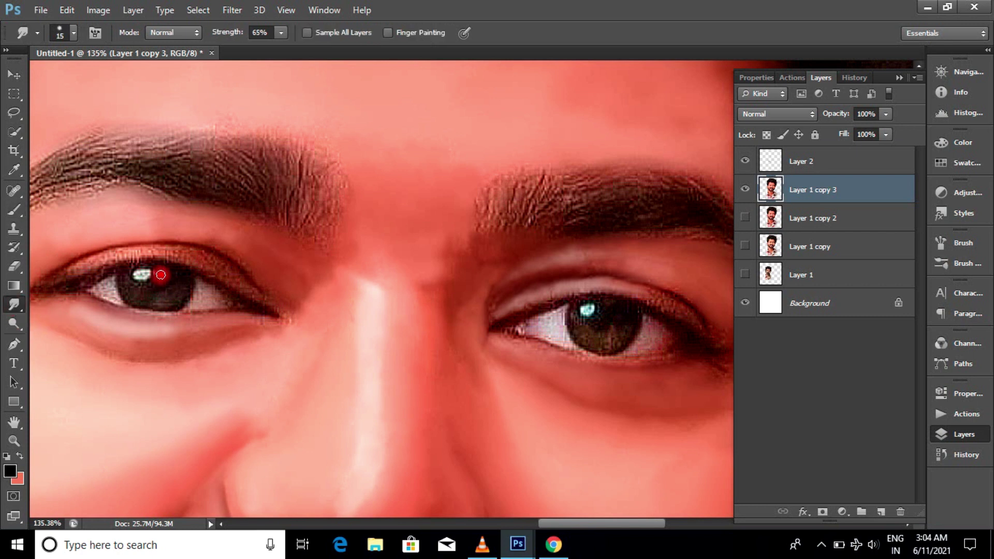
scroll(261, 238, "up", 3)
scroll(367, 203, "down", 4)
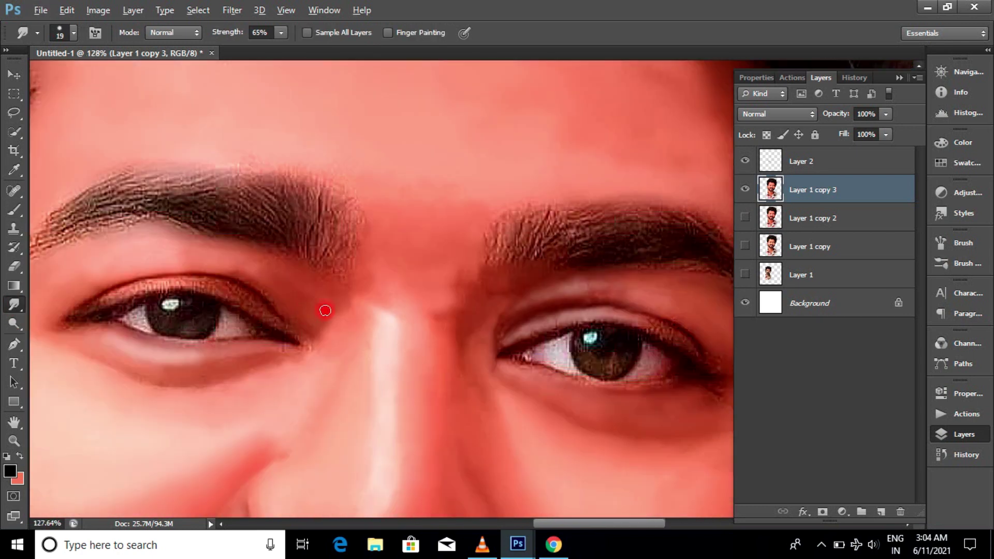
scroll(324, 308, "down", 2)
scroll(273, 259, "up", 5)
scroll(228, 333, "up", 2)
scroll(288, 333, "up", 1)
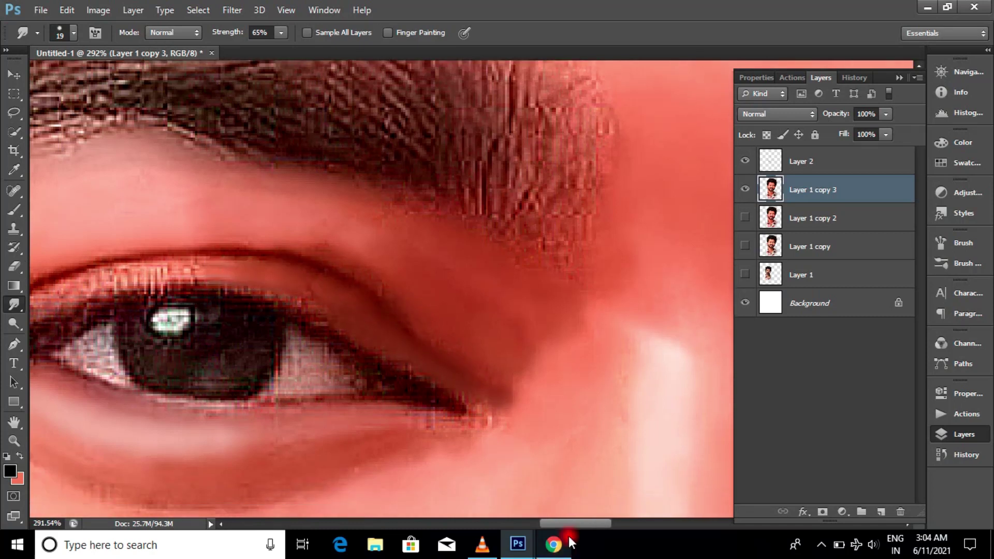
left_click_drag(362, 334, 543, 339)
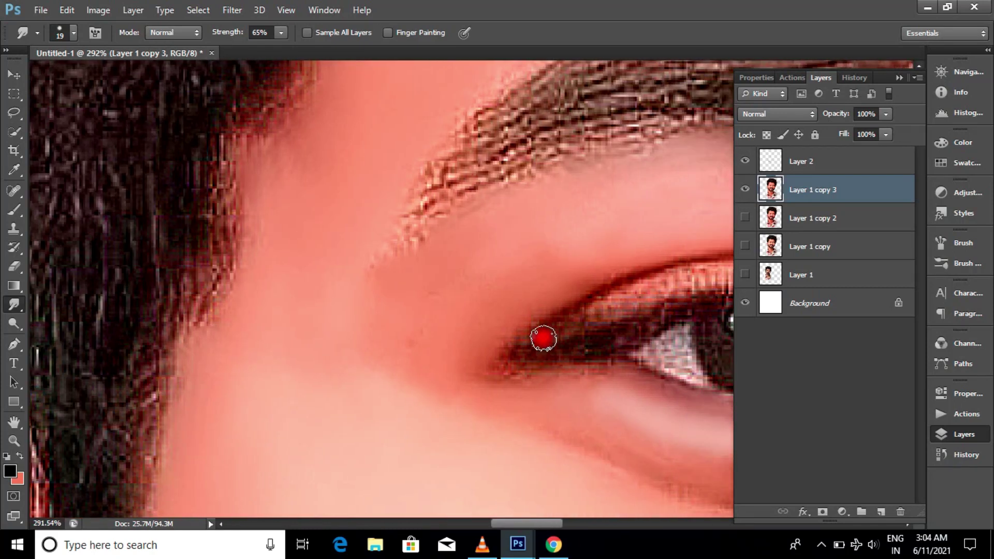
left_click_drag(645, 300, 605, 325)
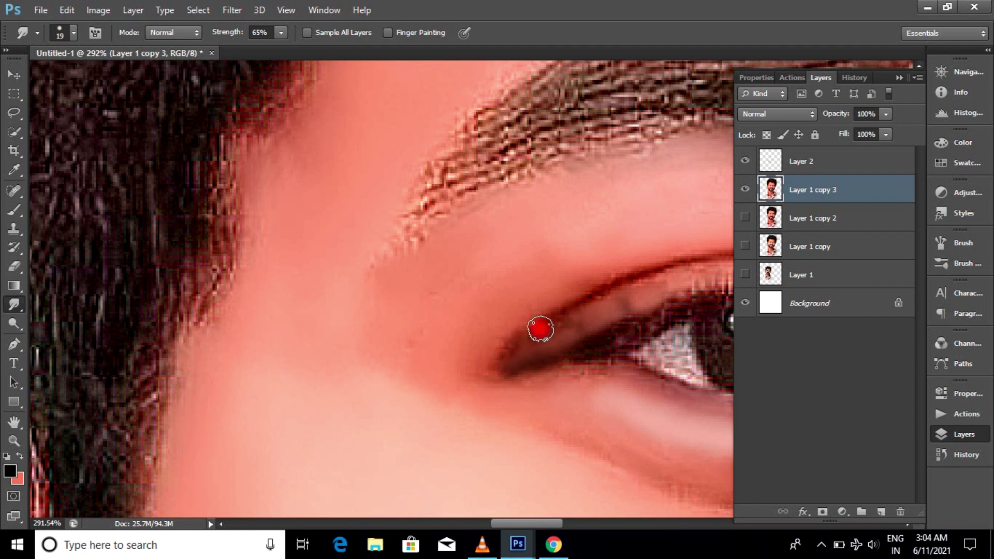
left_click_drag(548, 527, 574, 526)
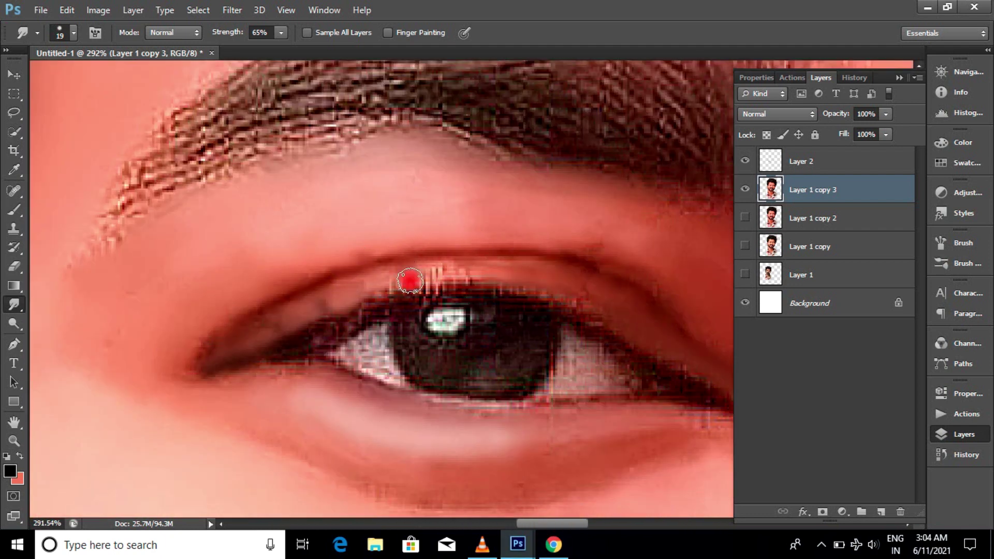
left_click_drag(410, 281, 630, 283)
scroll(647, 278, "down", 2)
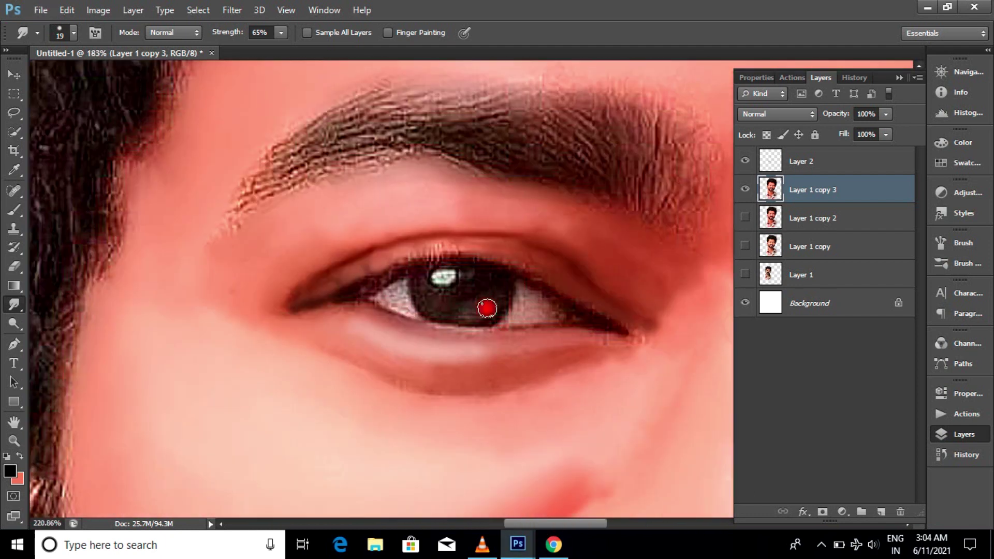
scroll(599, 322, "up", 3)
scroll(555, 253, "up", 2)
scroll(555, 253, "down", 2)
scroll(151, 414, "up", 1)
- With a white foreground and a 10 px brush, brighten and smooth the eye whites
left_click(9, 471)
left_click(646, 121)
scroll(576, 249, "up", 1)
left_click_drag(577, 249, 581, 273)
key("bracketleft")
key("bracketleft")
scroll(412, 228, "down", 2)
scroll(473, 207, "down", 1)
scroll(477, 172, "up", 1)
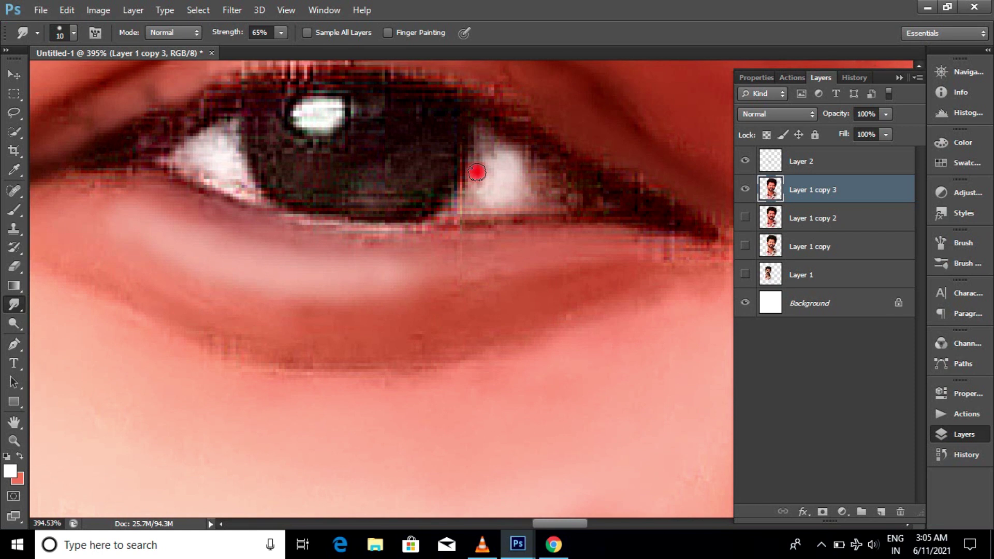
scroll(476, 173, "up", 2)
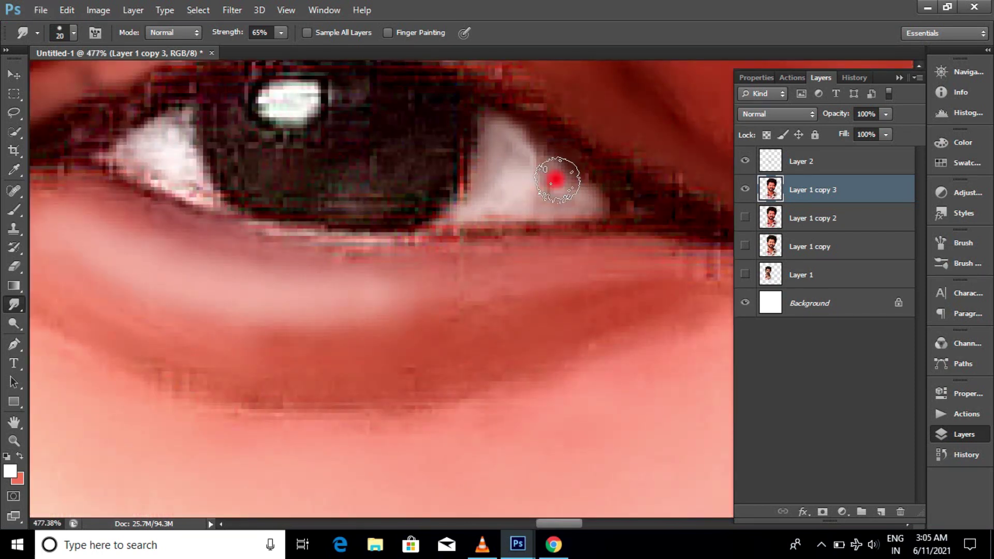
left_click_drag(556, 179, 590, 194)
- At 25 px, smooth the grainy iris and the upper and lower lash lines
key("bracketright")
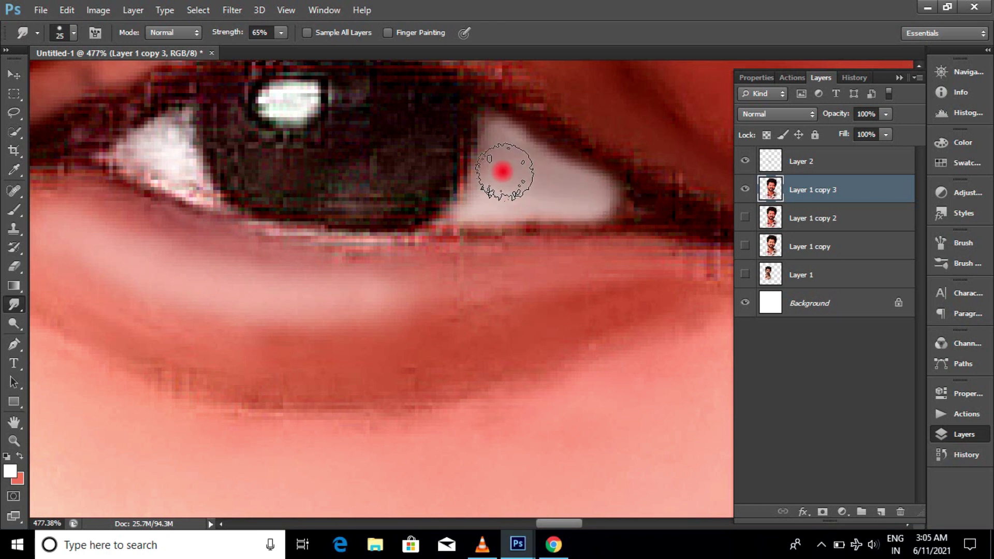
scroll(502, 171, "up", 2)
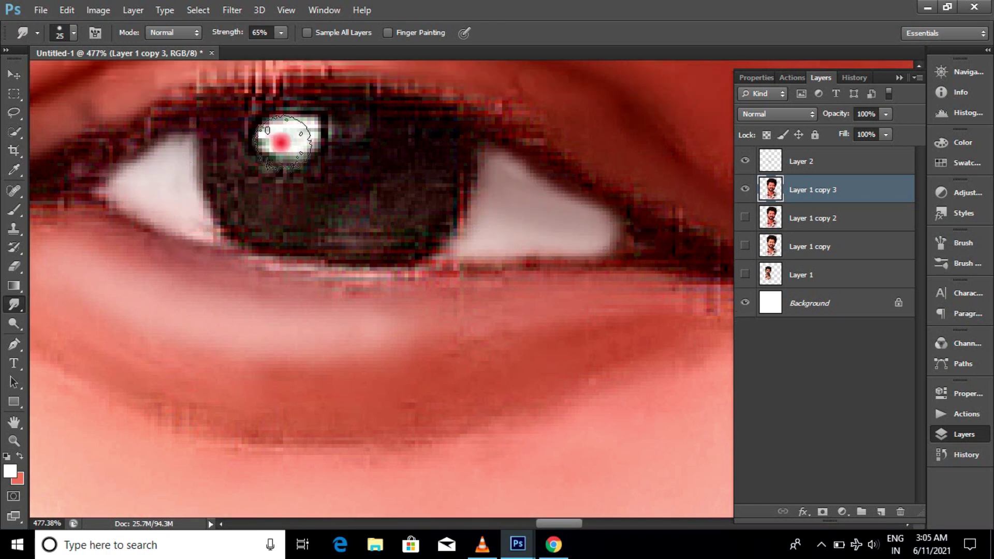
scroll(389, 215, "down", 3)
scroll(388, 270, "up", 5)
scroll(404, 309, "up", 1)
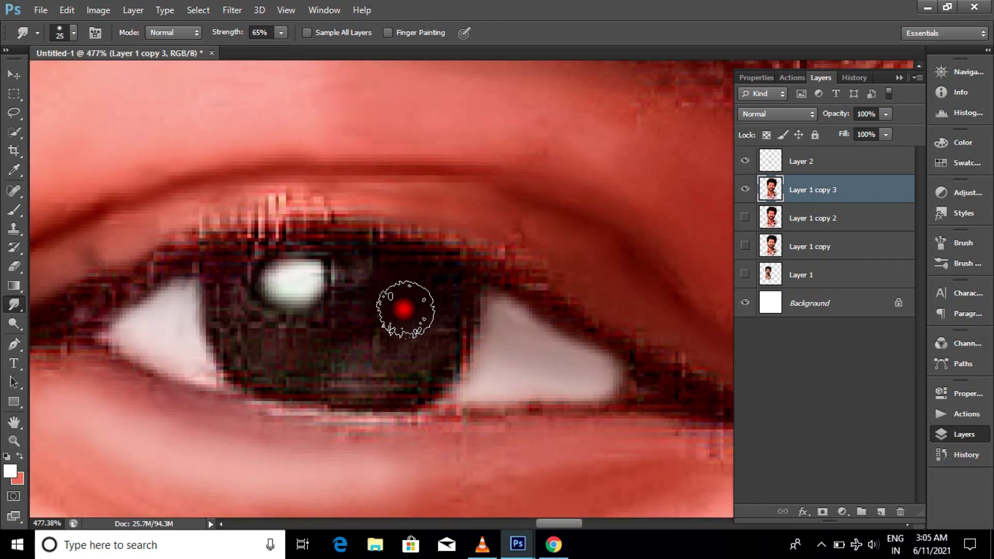
mouse_move(440, 298)
left_mouse_down()
mouse_move(375, 359)
mouse_move(240, 318)
mouse_move(270, 370)
mouse_move(396, 297)
mouse_move(356, 268)
left_mouse_up()
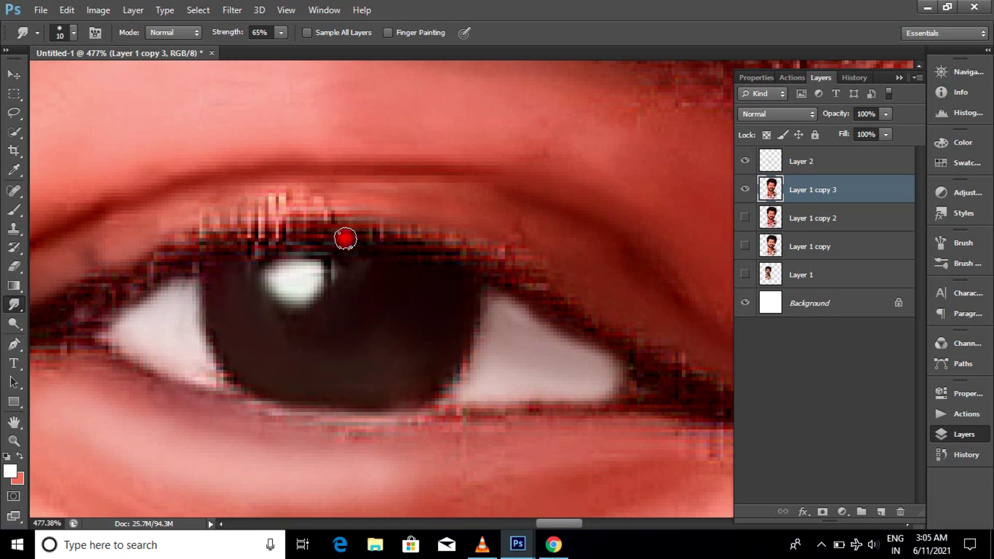
mouse_move(273, 224)
left_mouse_down()
mouse_move(377, 230)
mouse_move(450, 259)
mouse_move(533, 262)
mouse_move(723, 384)
left_mouse_up()
mouse_move(632, 413)
left_mouse_down()
mouse_move(317, 428)
mouse_move(49, 337)
left_mouse_up()
scroll(458, 392, "down", 3)
scroll(458, 393, "up", 2)
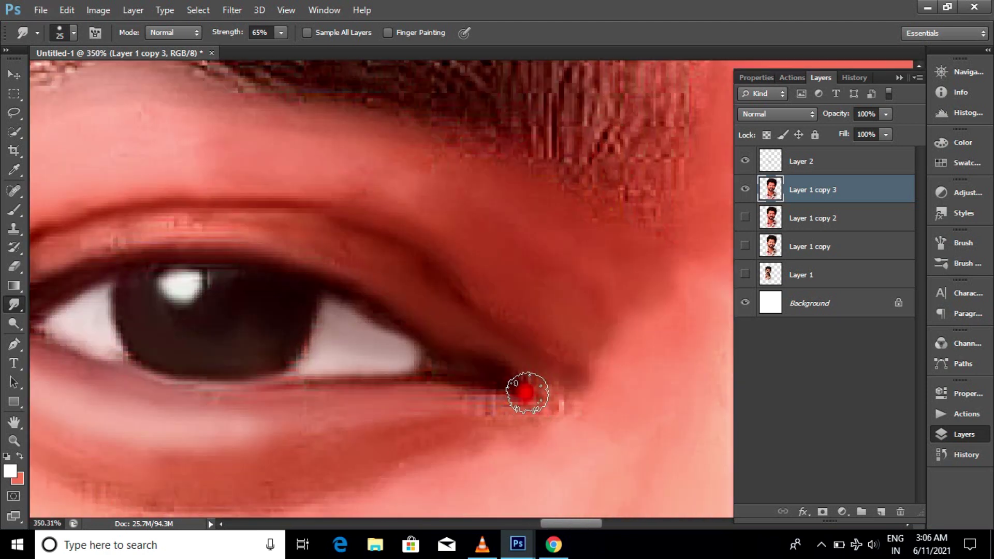
scroll(195, 305, "down", 1)
- Brighten and smooth the right eye's whites at the outer and inner corners
scroll(666, 362, "down", 2)
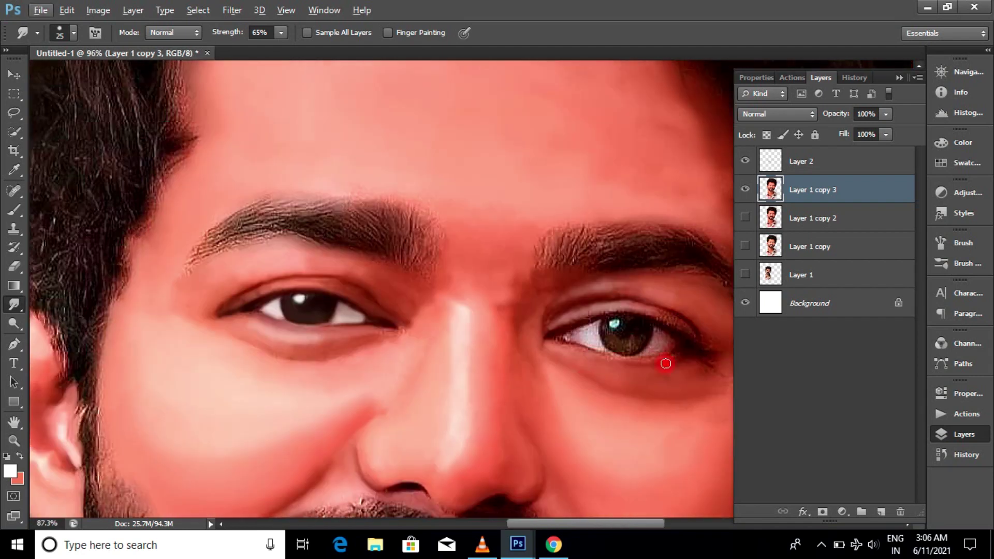
scroll(666, 362, "down", 2)
scroll(421, 376, "up", 2)
scroll(421, 376, "up", 1)
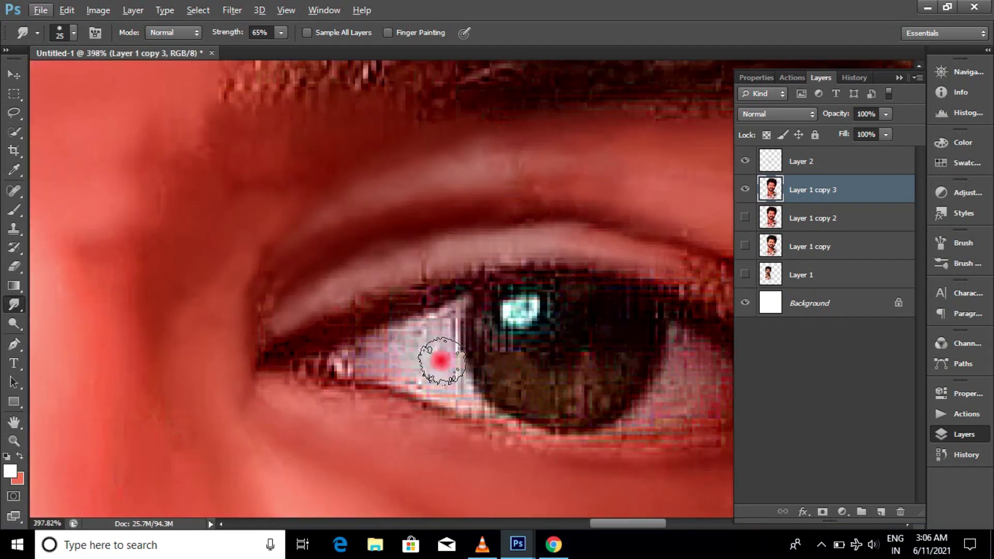
scroll(438, 355, "up", 2)
scroll(388, 292, "down", 2)
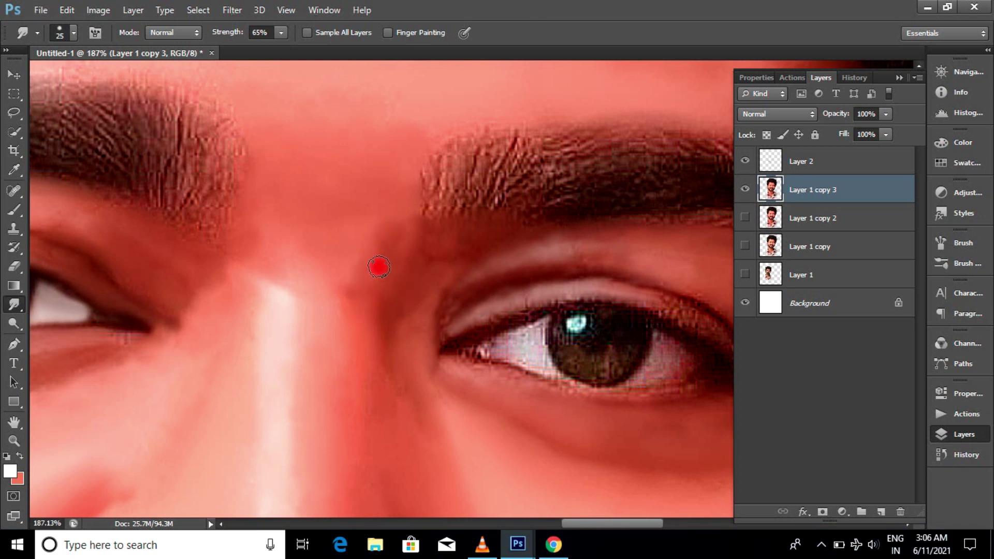
scroll(544, 293, "up", 2)
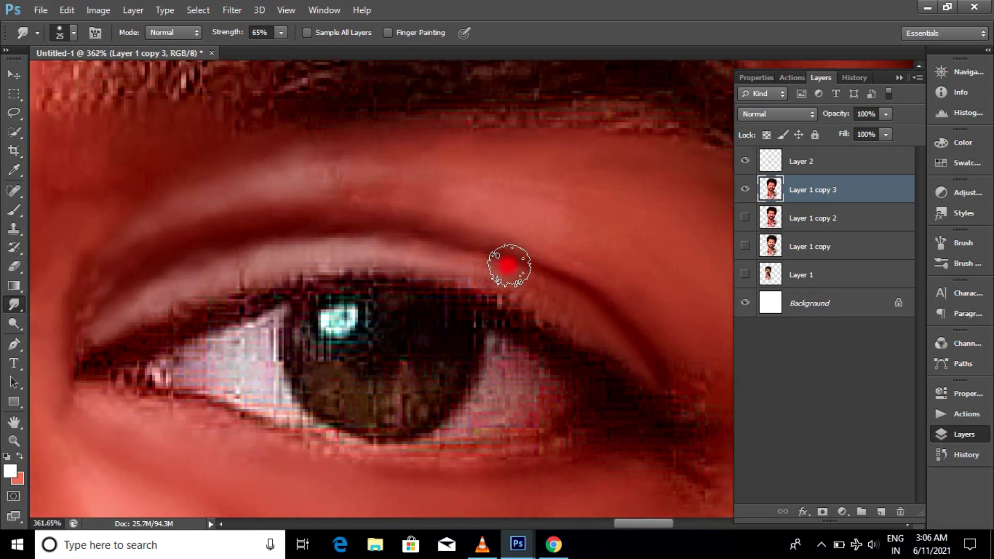
scroll(373, 329, "up", 1)
scroll(574, 409, "down", 1)
mouse_move(574, 412)
left_mouse_down()
mouse_move(603, 418)
mouse_move(601, 443)
mouse_move(603, 428)
left_mouse_up()
mouse_move(290, 414)
left_mouse_down()
mouse_move(355, 428)
mouse_move(262, 399)
left_mouse_up()
- Even the iris into uniform brown, soften the upper lid line, and enlarge the brush to 30 px
mouse_move(531, 354)
left_mouse_down()
mouse_move(524, 406)
mouse_move(400, 413)
left_mouse_up()
left_click_drag(350, 325, 170, 392)
mouse_move(415, 321)
left_mouse_down()
mouse_move(690, 410)
mouse_move(423, 389)
left_mouse_up()
scroll(559, 378, "down", 1)
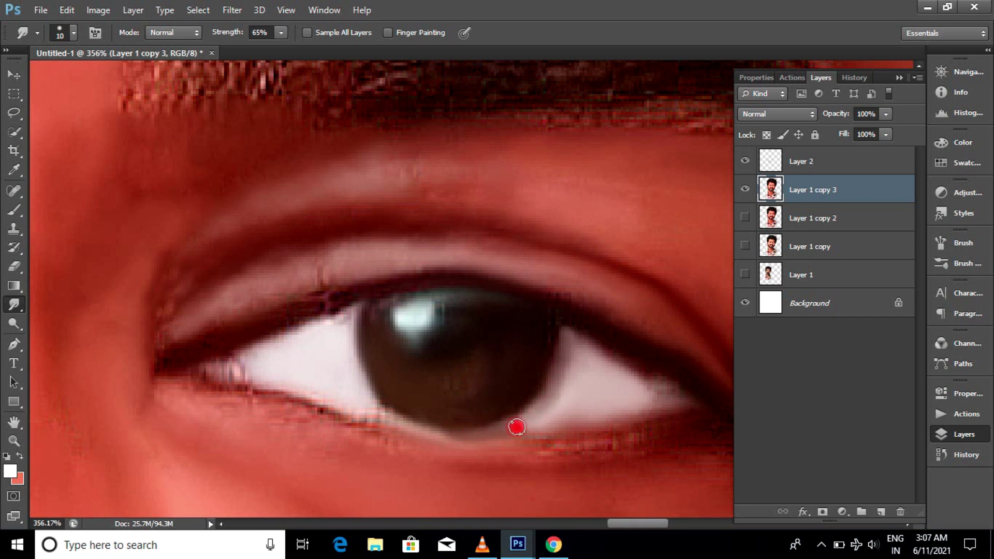
scroll(517, 427, "down", 1)
scroll(307, 380, "up", 1)
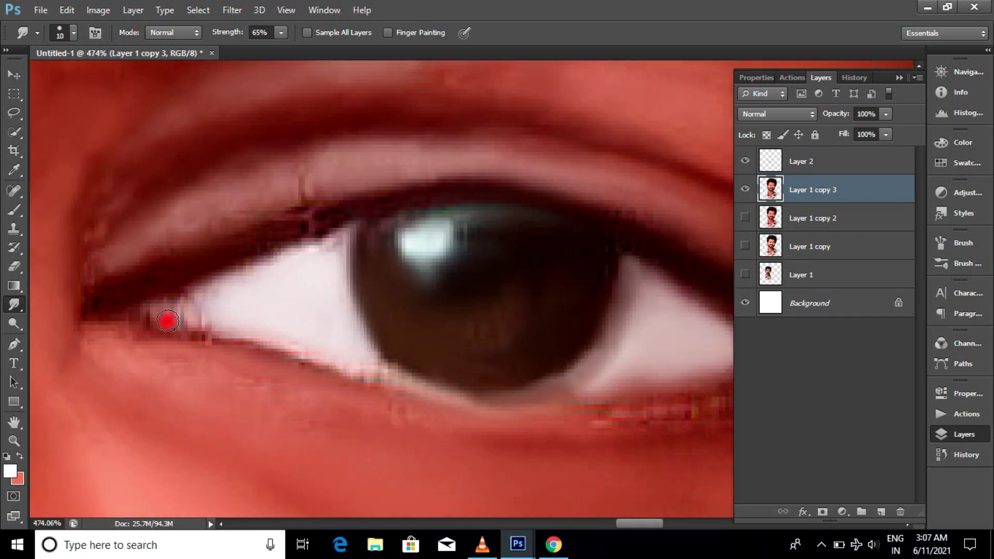
scroll(630, 427, "down", 1)
scroll(659, 353, "down", 1)
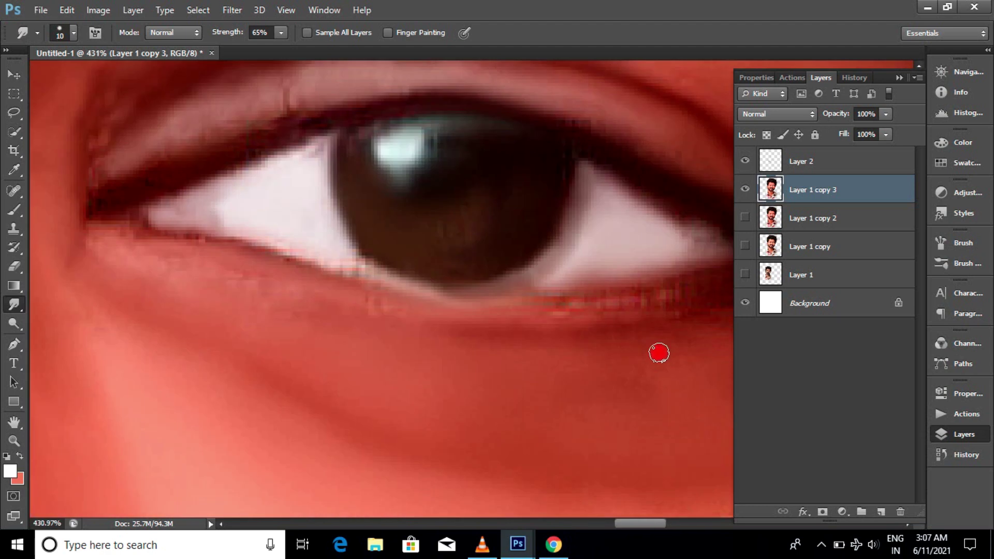
scroll(523, 406, "down", 3)
scroll(499, 395, "up", 3)
key("bracketright")
key("bracketright")
key("bracketright")
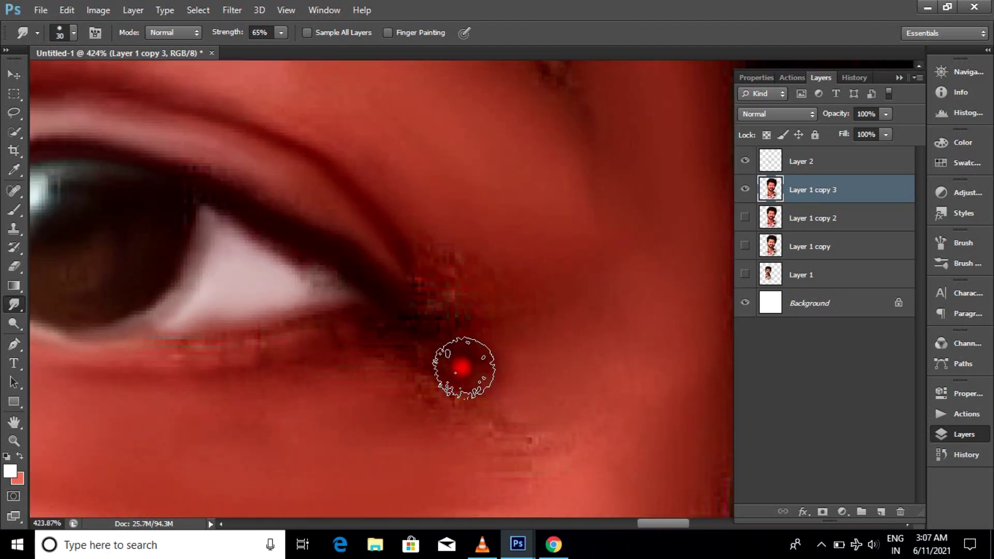
scroll(249, 396, "down", 3)
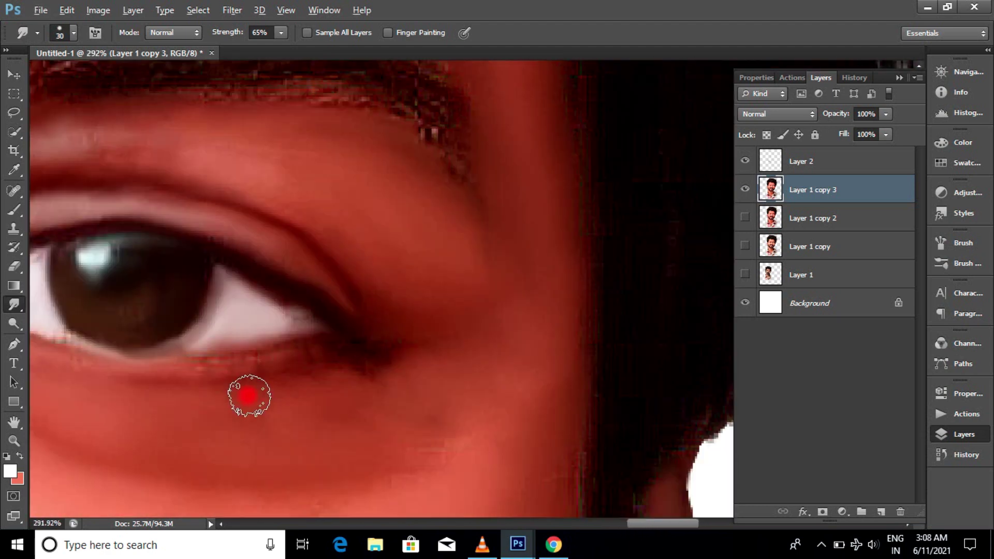
scroll(214, 364, "down", 3)
scroll(214, 365, "down", 2)
scroll(173, 293, "up", 10)
- Choose a scattered Smudge brush tip at 40 px
right_click(394, 191)
left_click(604, 295)
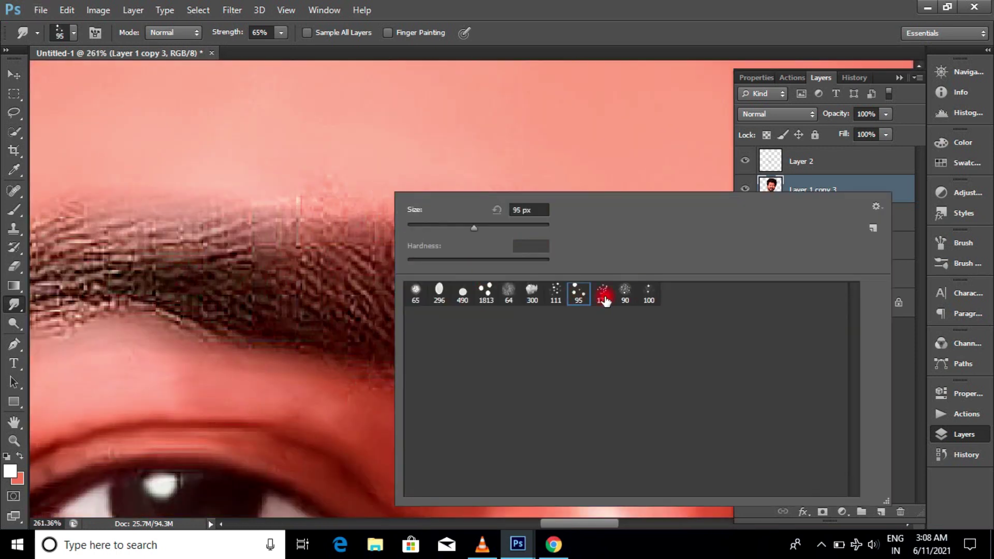
key("Return")
key("bracketleft")
key("bracketleft")
key("bracketleft")
scroll(517, 359, "up", 1)
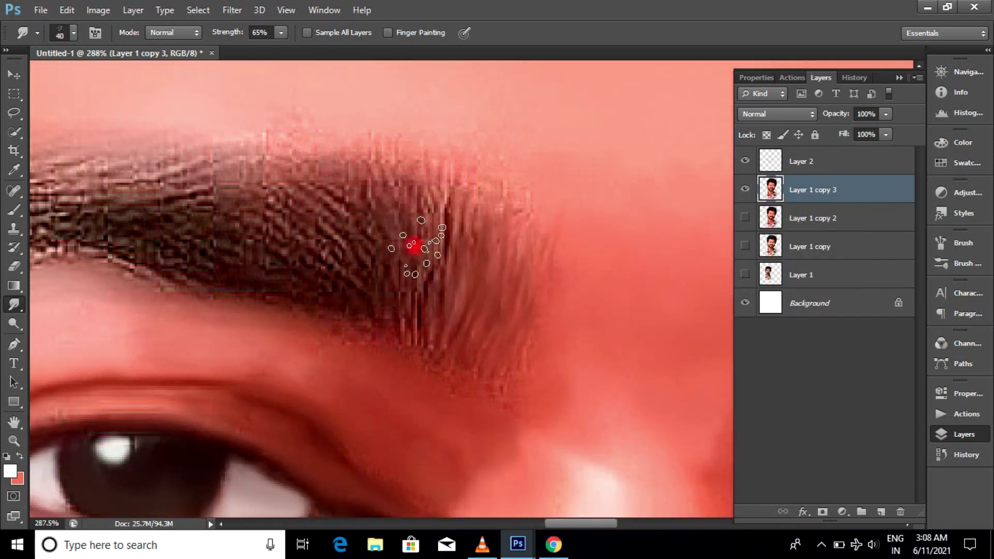
- Smear the blocky eyebrow texture into smooth hair streaks
mouse_move(491, 280)
left_mouse_down()
mouse_move(348, 282)
mouse_move(415, 281)
mouse_move(377, 324)
mouse_move(501, 227)
left_mouse_up()
mouse_move(302, 286)
left_mouse_down()
mouse_move(349, 282)
mouse_move(149, 219)
mouse_move(176, 265)
mouse_move(215, 151)
mouse_move(269, 127)
mouse_move(411, 324)
left_mouse_up()
scroll(257, 266, "down", 5)
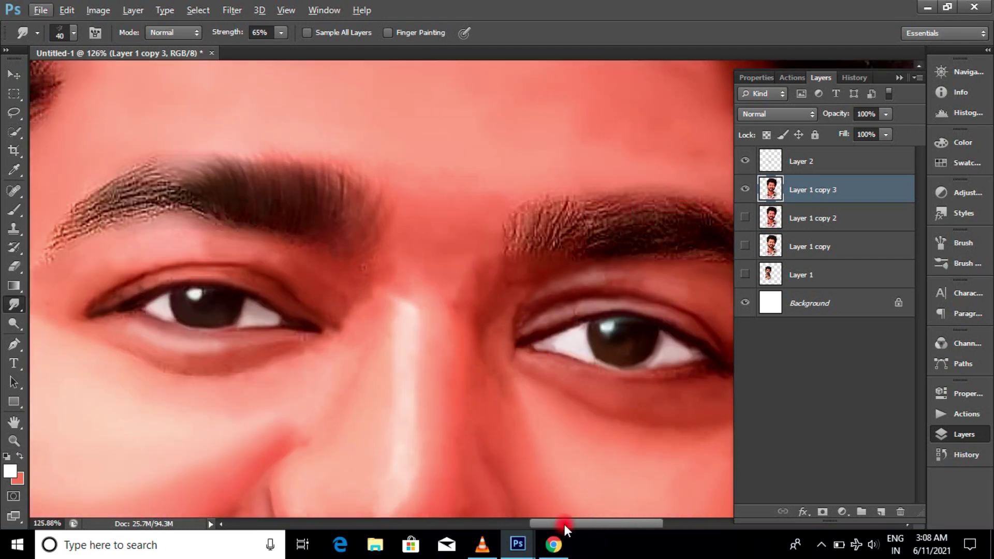
scroll(422, 289, "up", 3)
scroll(440, 291, "up", 2)
mouse_move(440, 291)
left_mouse_down()
mouse_move(477, 293)
mouse_move(355, 284)
mouse_move(290, 314)
mouse_move(107, 324)
mouse_move(398, 273)
left_mouse_up()
scroll(129, 321, "down", 1)
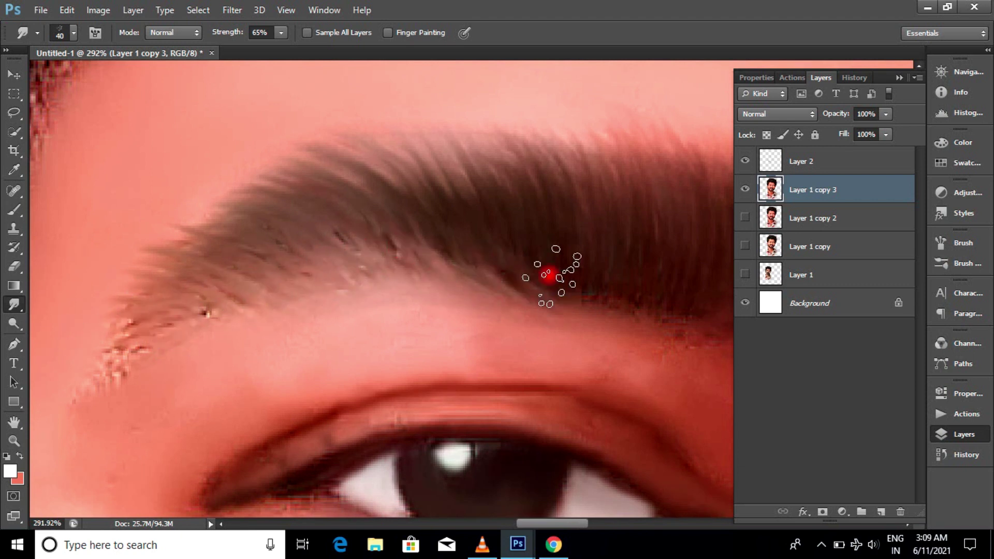
scroll(477, 466, "down", 3)
scroll(543, 333, "up", 2)
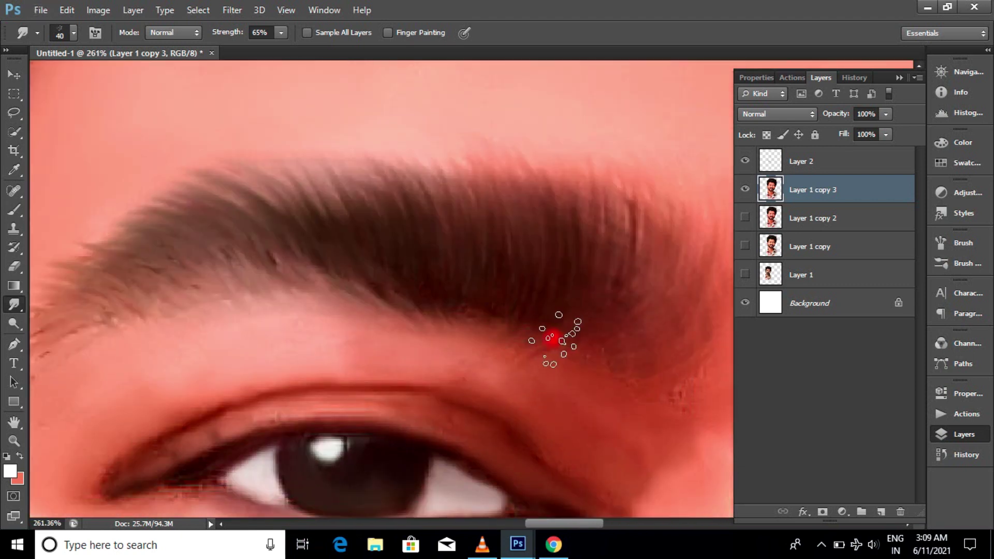
scroll(368, 377, "down", 2)
scroll(487, 336, "down", 1)
scroll(487, 335, "up", 3)
scroll(551, 260, "up", 2)
- Darken and smooth the eyebrow edge and the right brow's hairs into streaks
mouse_move(465, 216)
left_mouse_down()
mouse_move(610, 262)
mouse_move(637, 255)
left_mouse_up()
scroll(551, 274, "down", 3)
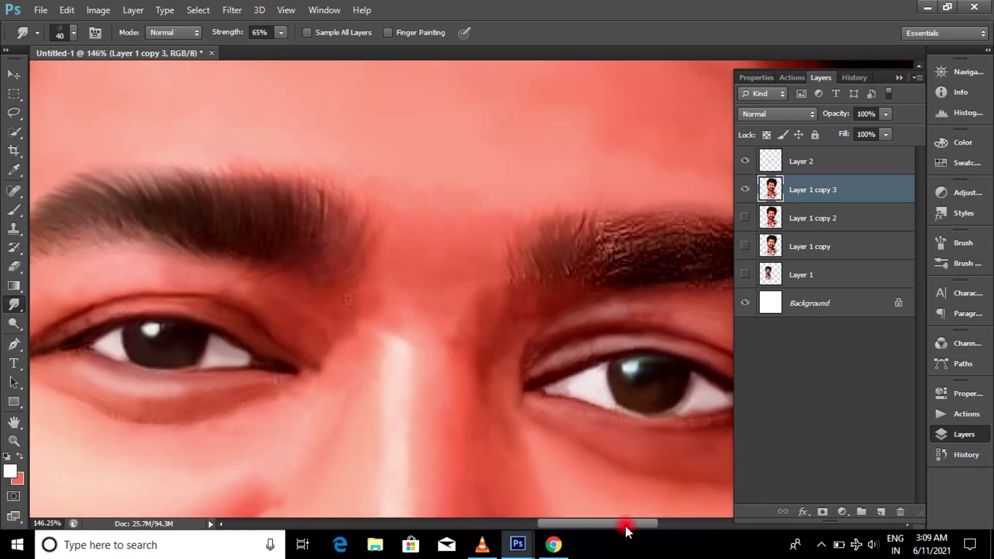
scroll(528, 252, "up", 2)
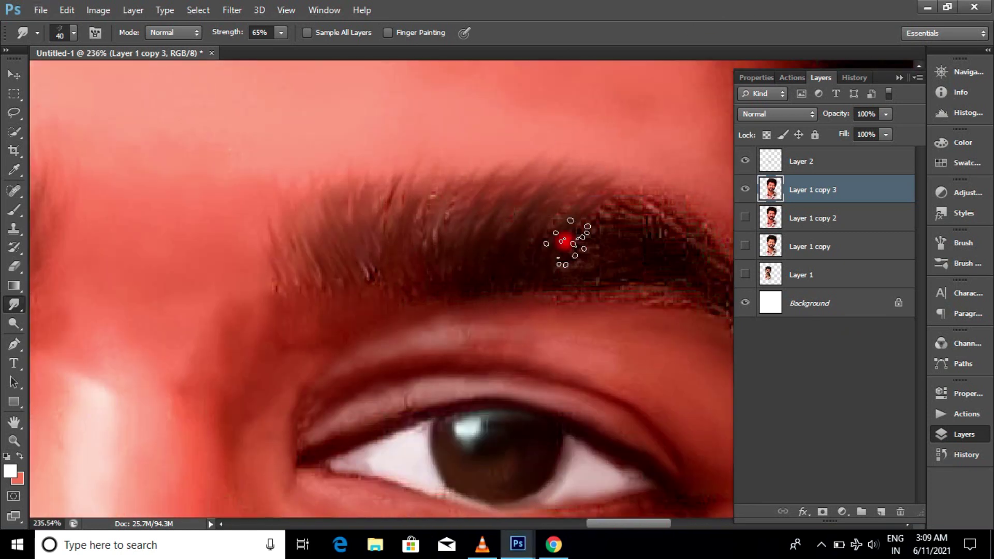
left_click_drag(565, 241, 515, 239)
left_click_drag(405, 228, 490, 249)
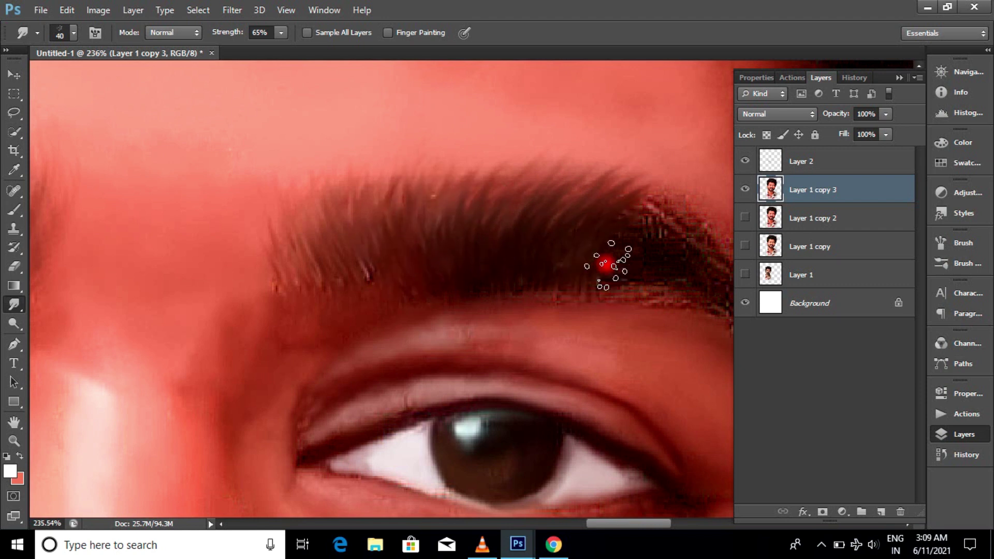
left_click_drag(610, 524, 632, 528)
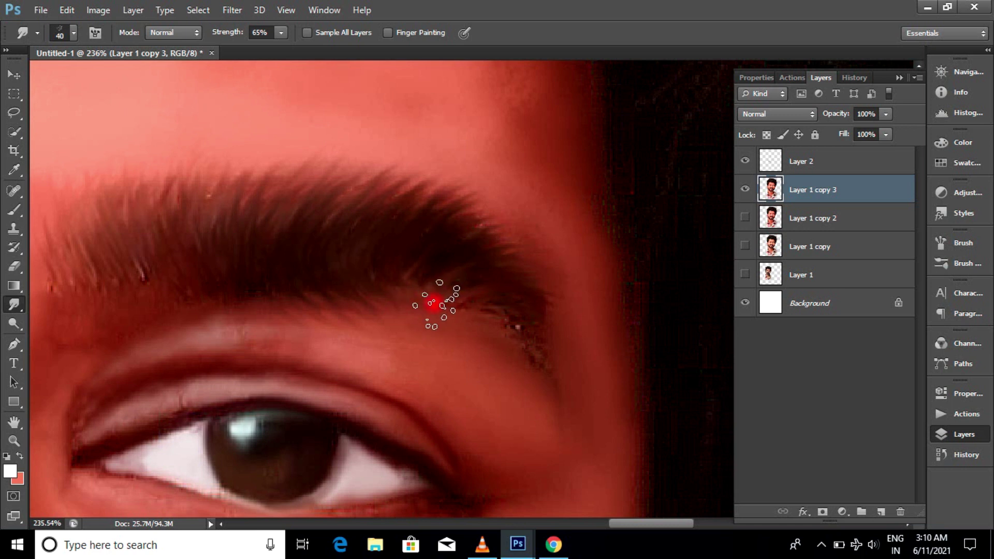
scroll(434, 304, "down", 2)
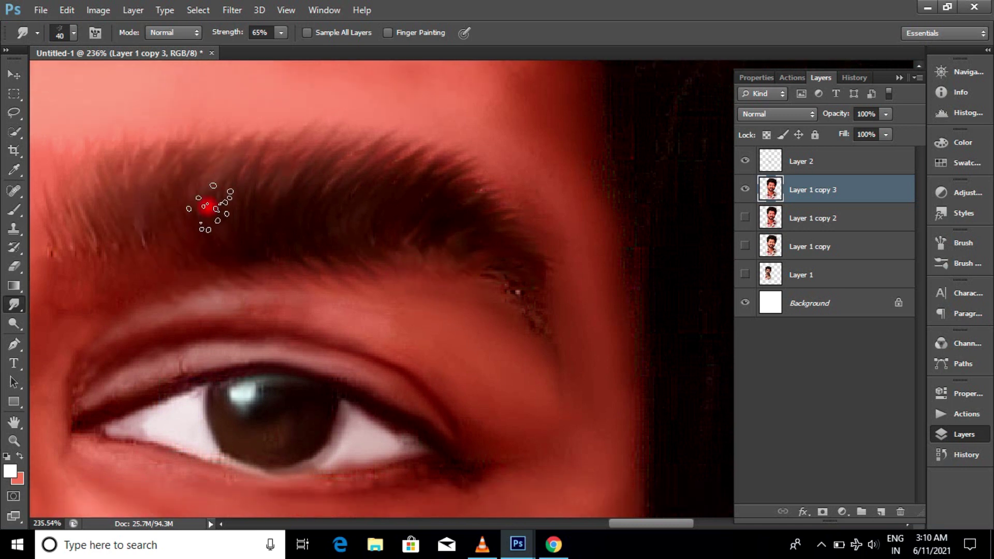
scroll(207, 207, "down", 2)
scroll(544, 289, "down", 3, "alt")
scroll(333, 299, "up", 4, "alt")
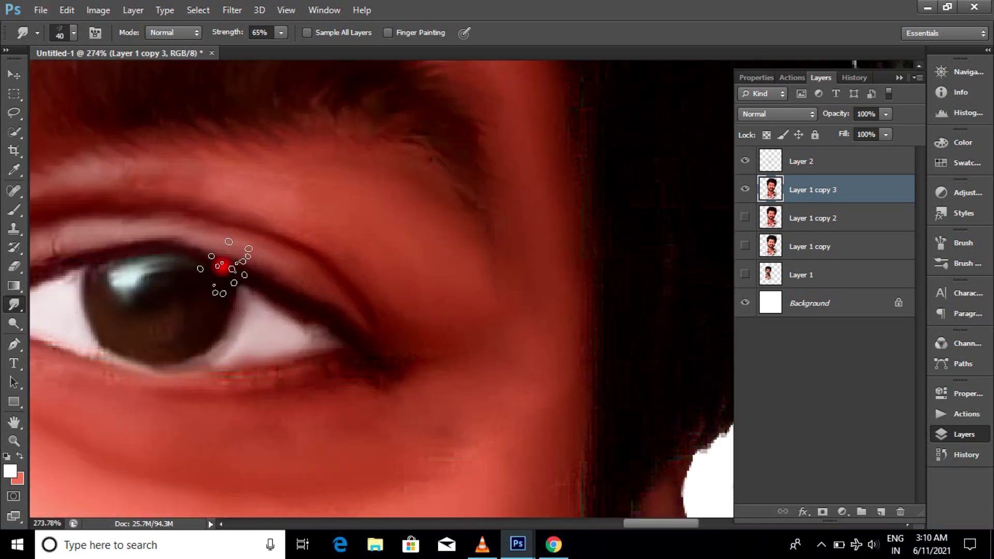
- Zoom in on the eyes and enlarge the Smudge brush from 9 to 15 px for eyelid touch-ups
scroll(223, 266, "up", 3, "alt")
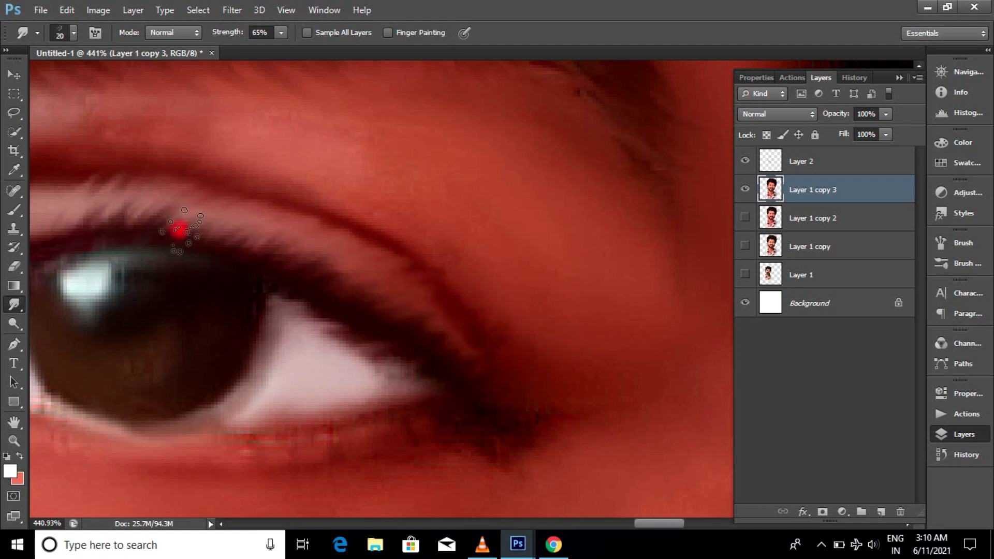
scroll(177, 260, "down", 1, "alt")
scroll(177, 259, "down", 3, "alt")
scroll(370, 217, "up", 4, "alt")
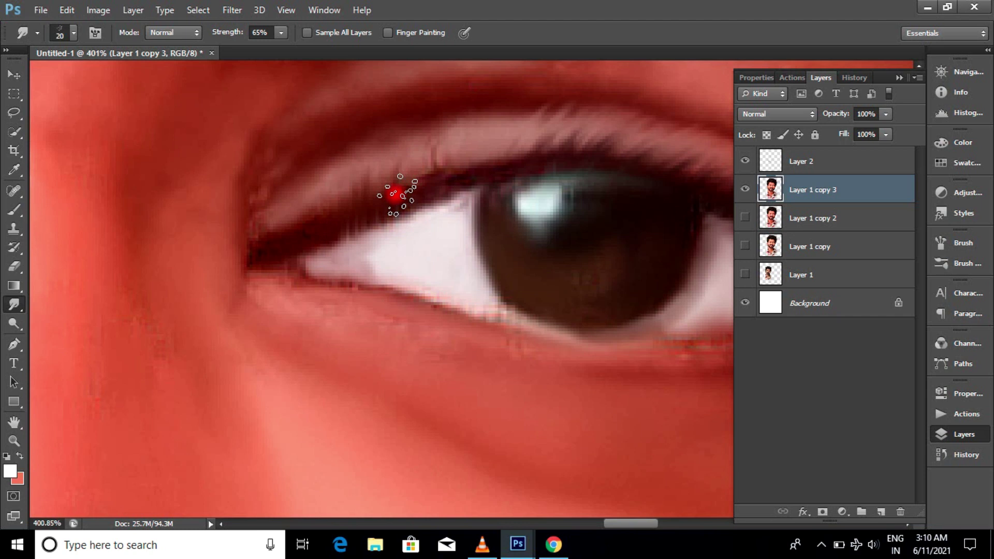
scroll(362, 222, "down", 6, "alt")
scroll(289, 229, "down", 8, "alt")
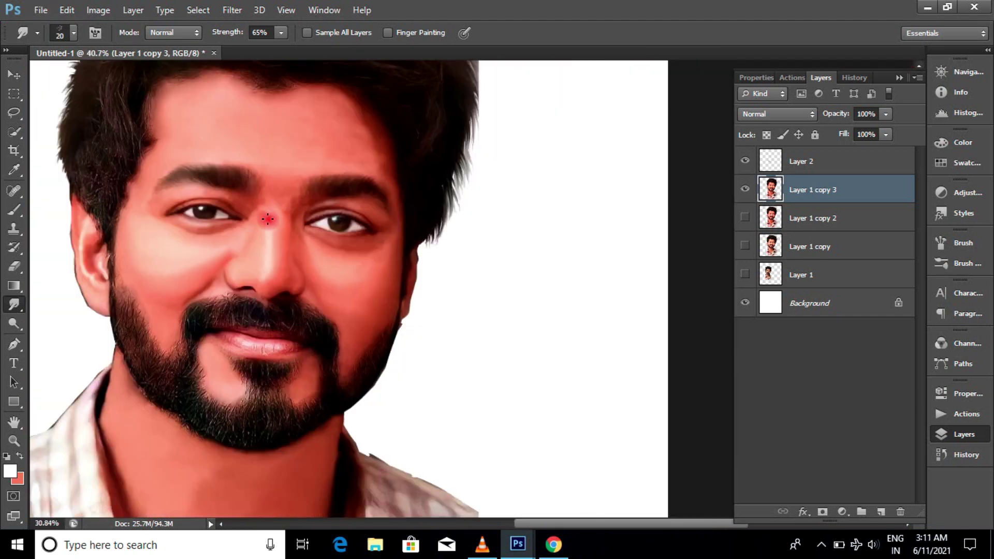
scroll(268, 219, "up", 4, "alt")
scroll(312, 237, "up", 3, "alt")
scroll(329, 392, "up", 4, "alt")
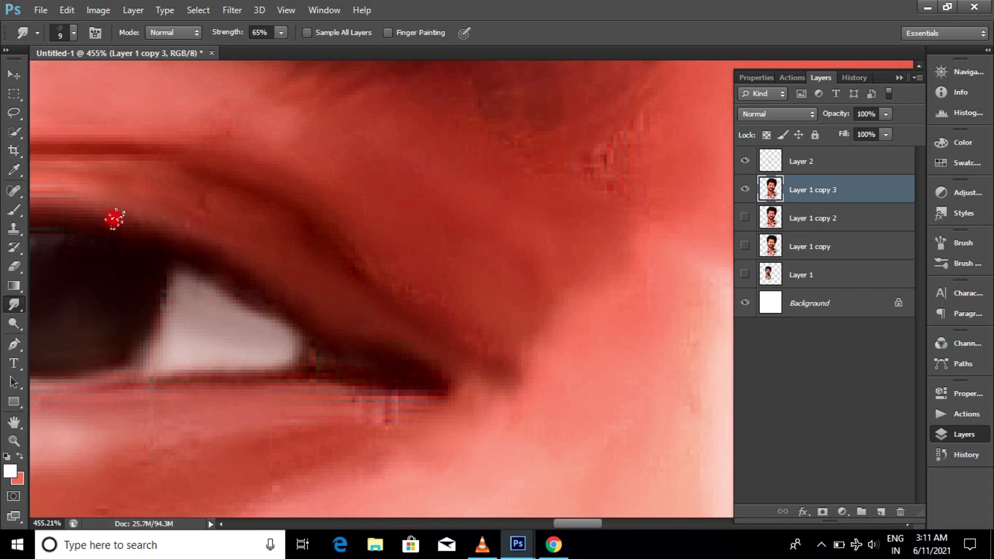
scroll(145, 233, "down", 1)
key("bracketright")
key("bracketright")
scroll(270, 212, "down", 2)
scroll(413, 283, "left", 5, "ctrl")
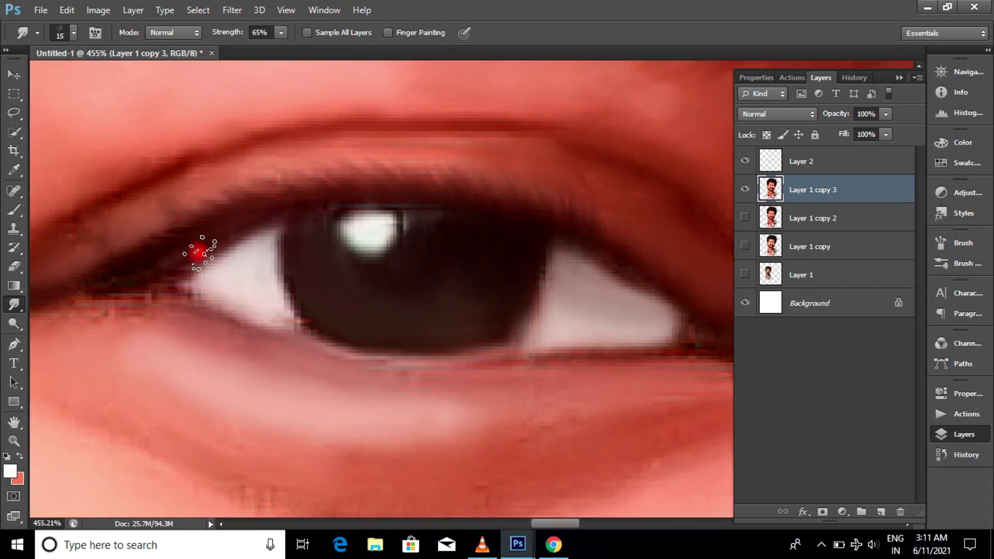
scroll(257, 262, "down", 5, "alt")
scroll(289, 299, "down", 3, "alt")
scroll(318, 295, "up", 1, "alt")
scroll(578, 329, "down", 2, "alt")
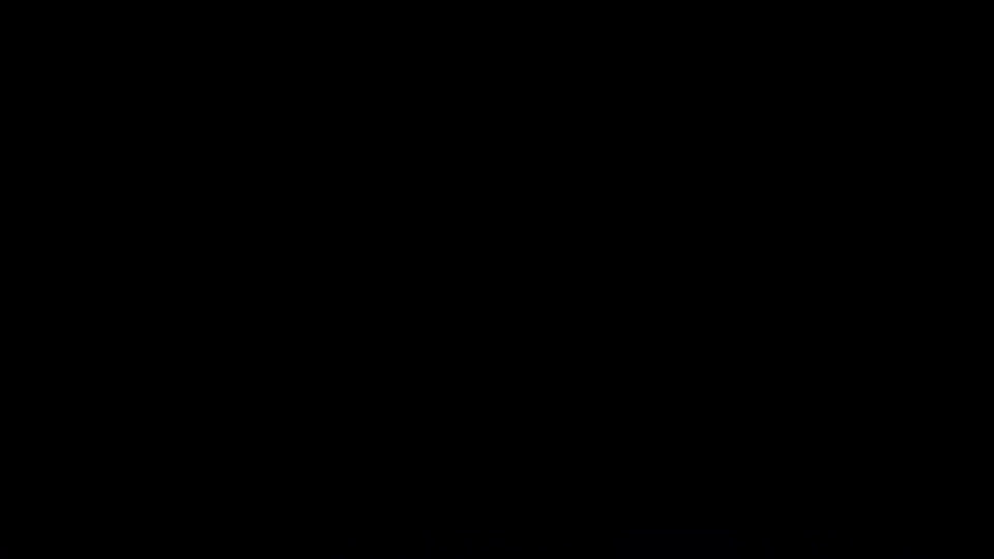
- Smear the moustache hair into long streaks toward the lower right and upper left
scroll(478, 333, "up", 1, "alt")
scroll(478, 333, "up", 12, "alt")
scroll(506, 348, "up", 9, "alt")
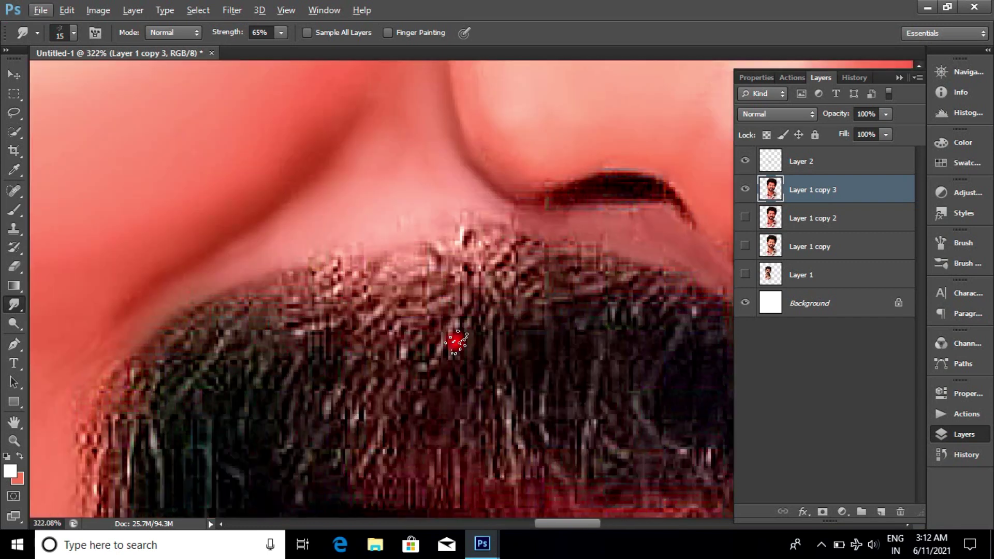
scroll(487, 289, "down", 1, "alt")
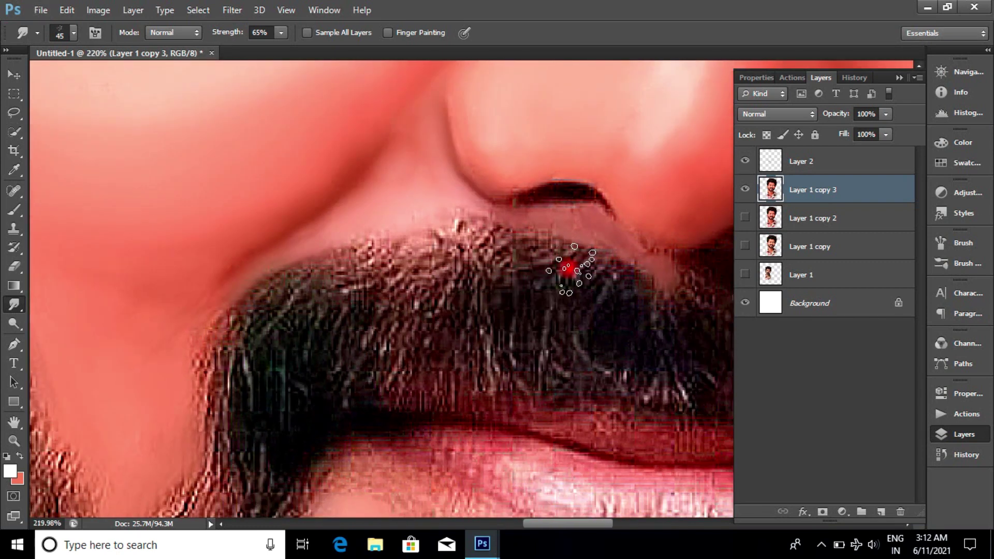
mouse_move(585, 374)
left_mouse_down()
mouse_move(550, 260)
mouse_move(483, 288)
mouse_move(443, 239)
mouse_move(394, 280)
mouse_move(328, 294)
left_mouse_up()
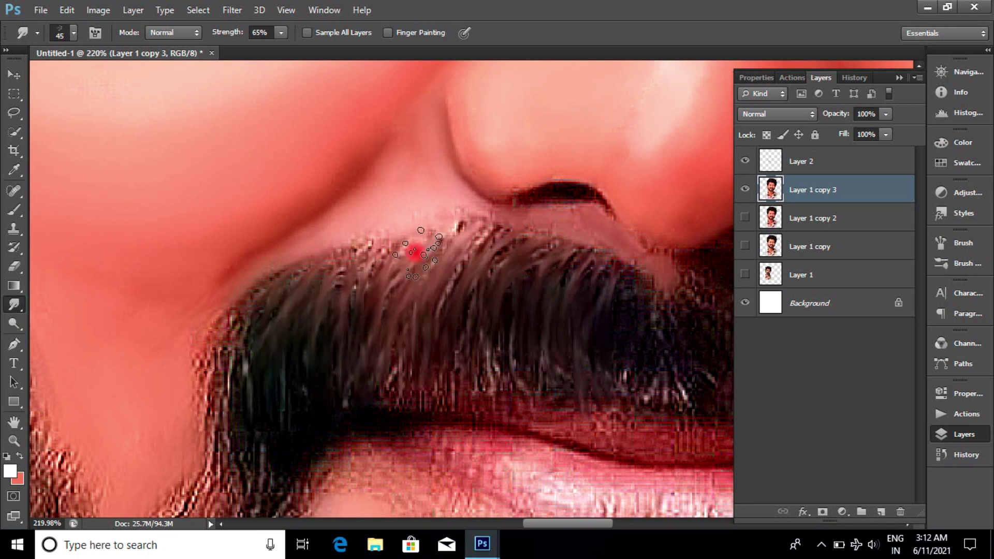
left_click_drag(415, 254, 451, 266)
left_click_drag(593, 305, 549, 268)
- Soften the moustache's left and lower-right edges into hair strands
scroll(394, 312, "down", 2)
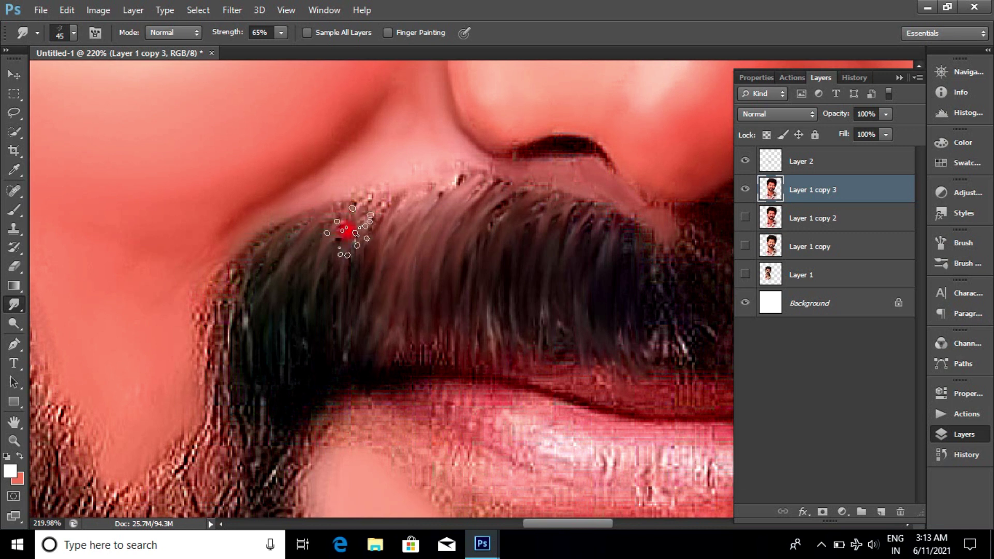
left_click_drag(307, 231, 210, 357)
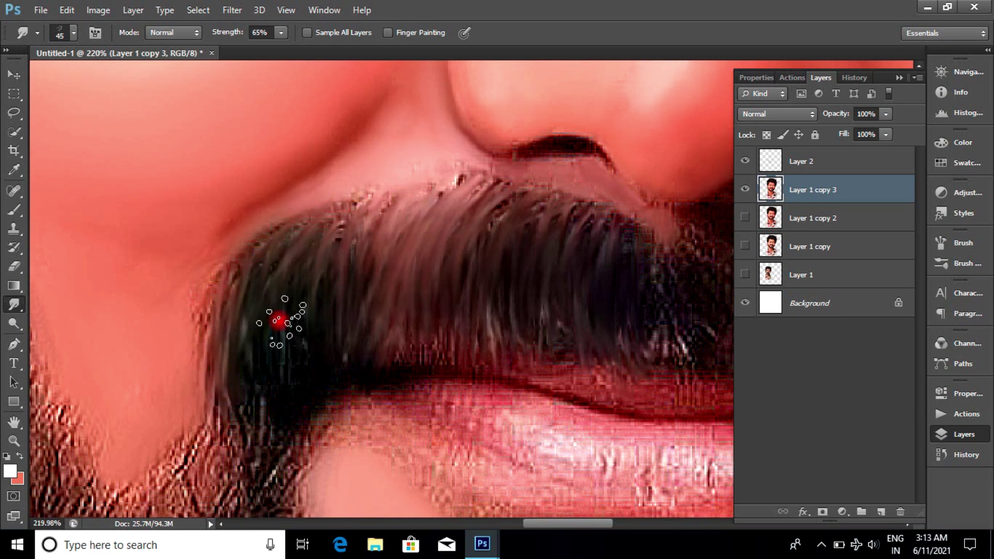
scroll(566, 321, "down", 3)
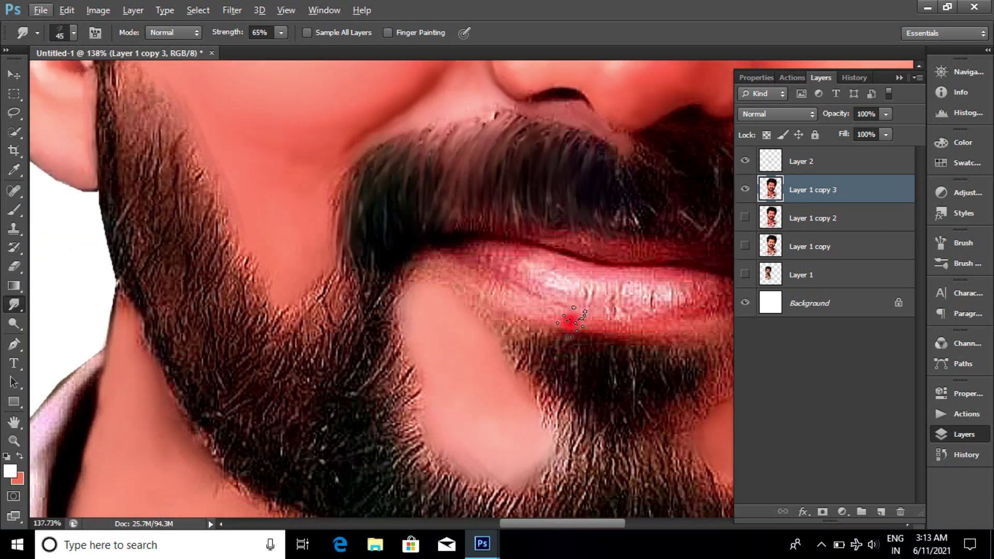
scroll(628, 344, "down", 2)
scroll(617, 310, "up", 3)
scroll(618, 311, "up", 4)
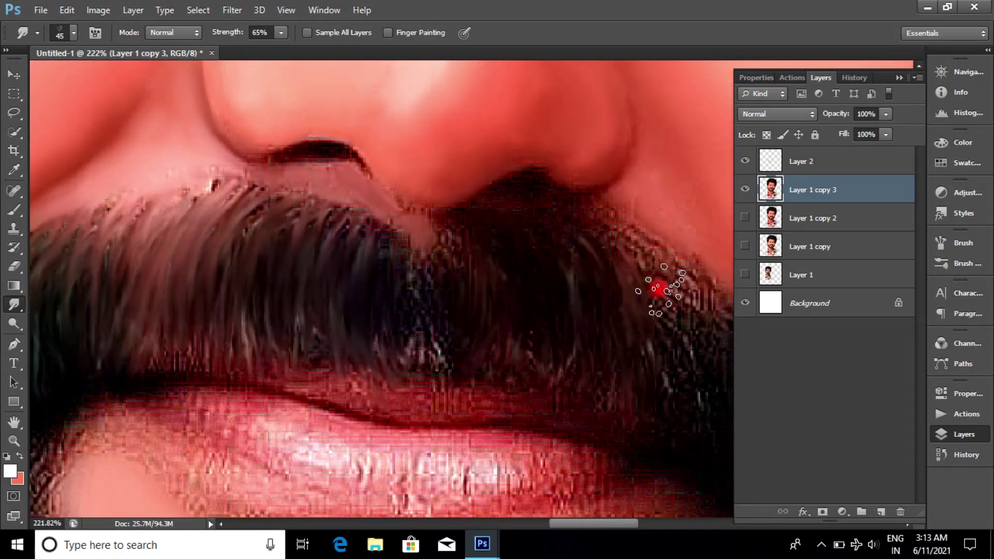
left_click_drag(626, 524, 636, 524)
left_click_drag(631, 320, 690, 413)
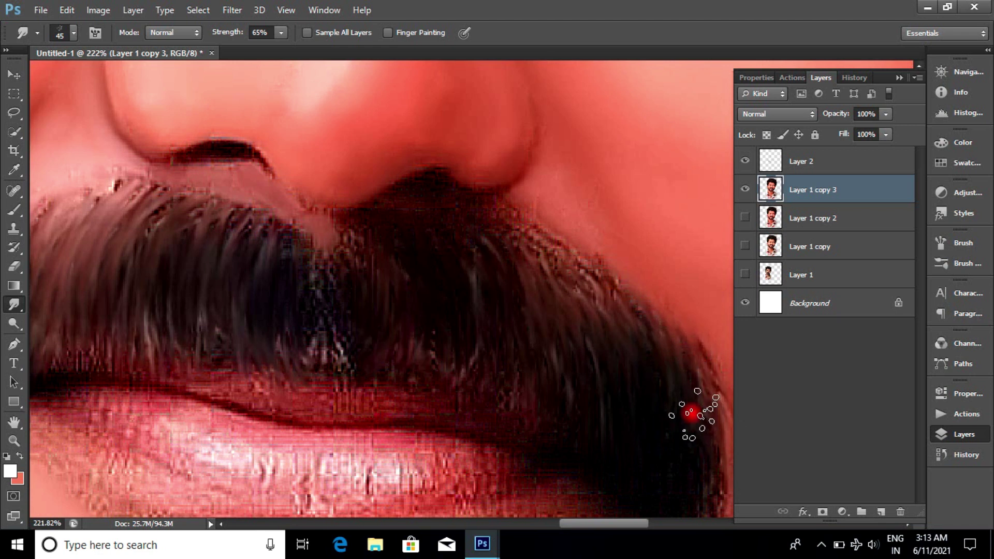
scroll(327, 273, "down", 3)
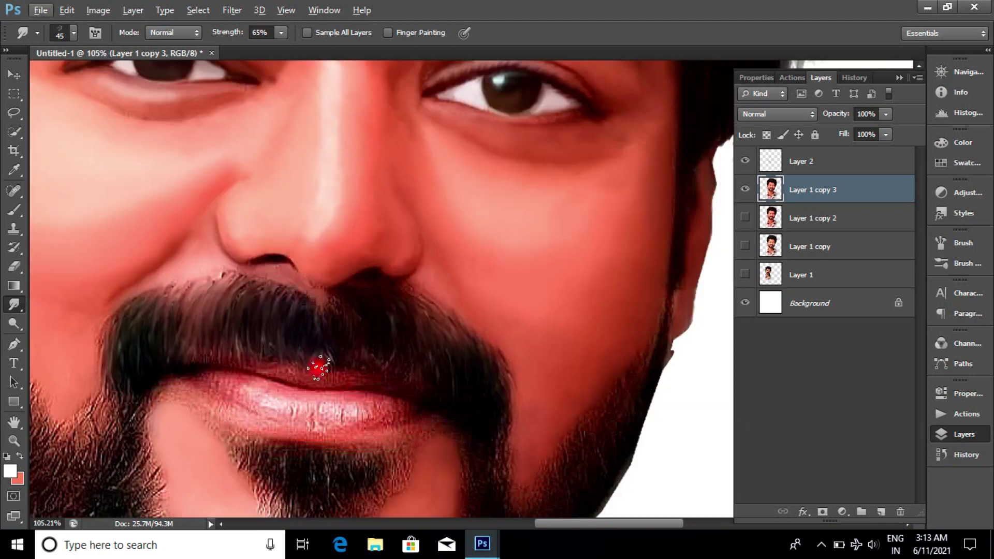
scroll(317, 361, "up", 3)
- Choose the 65 px brush preset and return to the Smudge tool
scroll(282, 394, "down", 2)
right_click(388, 320)
left_click(388, 320)
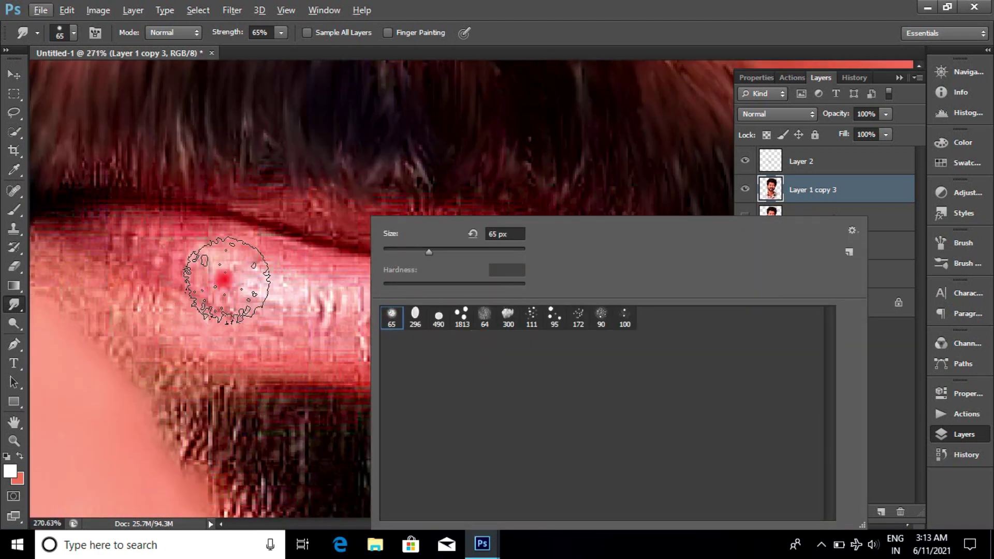
scroll(321, 310, "up", 2)
scroll(289, 266, "up", 2)
key("p")
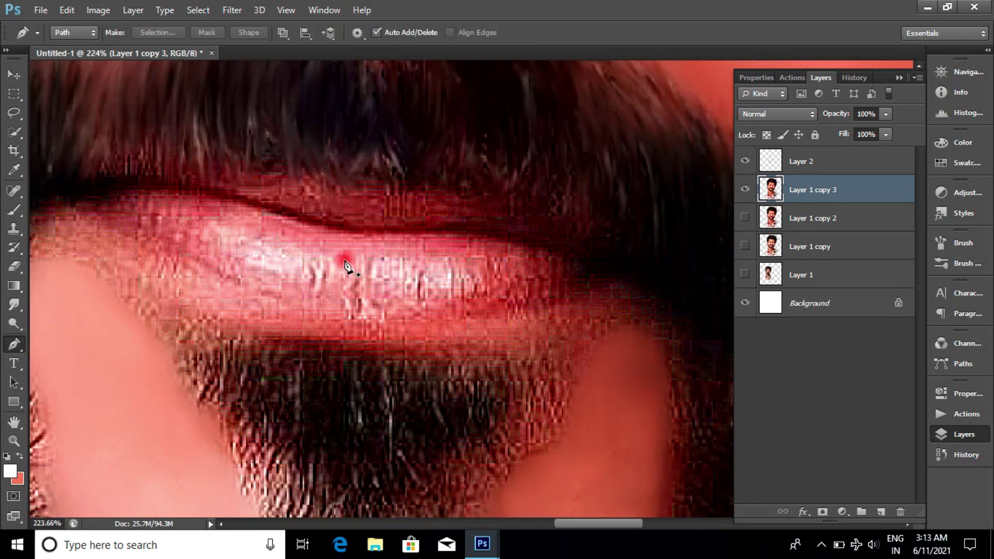
left_click(8, 308)
scroll(228, 267, "up", 3)
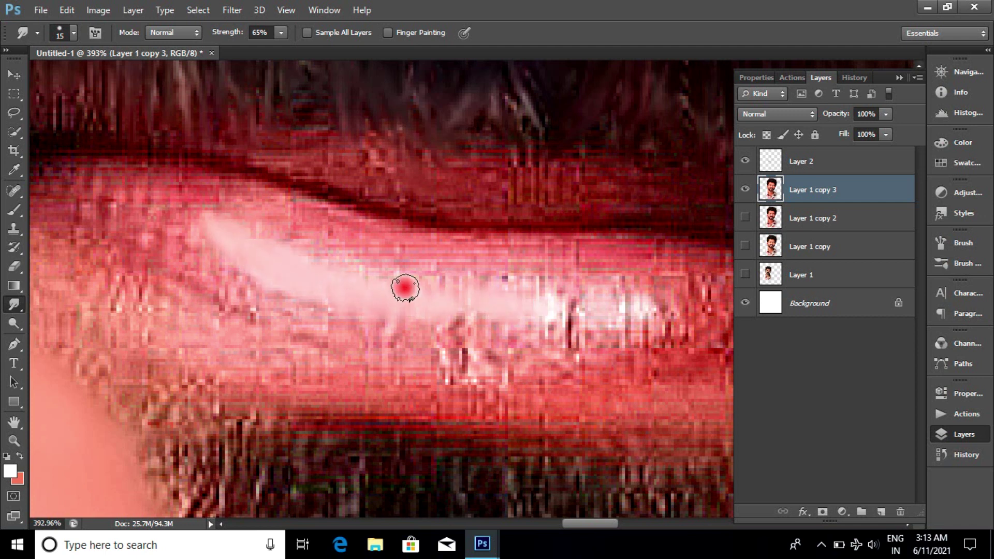
- Smudge the pale lip highlight smoothly across the lip, extending it right and left
left_click_drag(644, 299, 531, 328)
mouse_move(462, 327)
left_mouse_down()
mouse_move(391, 318)
mouse_move(326, 285)
mouse_move(262, 210)
mouse_move(381, 249)
mouse_move(577, 255)
mouse_move(397, 268)
left_mouse_up()
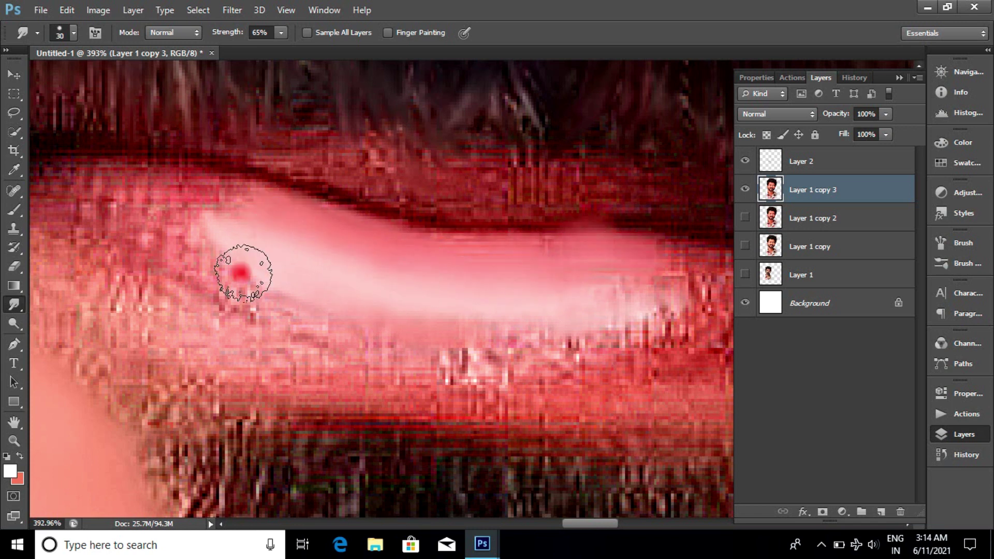
scroll(241, 272, "down", 1)
mouse_move(473, 322)
left_mouse_down()
mouse_move(636, 295)
mouse_move(459, 317)
mouse_move(569, 317)
left_mouse_up()
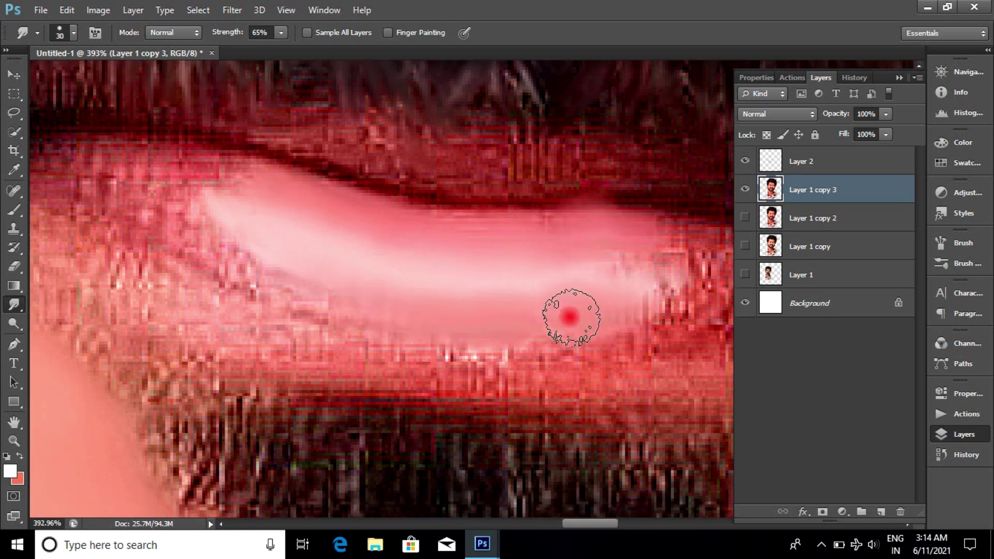
scroll(569, 317, "down", 10, "alt")
scroll(417, 290, "up", 7, "alt")
scroll(423, 270, "up", 2, "alt")
mouse_move(424, 269)
left_mouse_down()
mouse_move(288, 259)
mouse_move(317, 280)
mouse_move(370, 287)
mouse_move(243, 220)
left_mouse_up()
scroll(371, 288, "down", 1)
scroll(370, 287, "down", 1)
- With a 10 px smudge brush, smooth the lower lip's texture and its upper and bottom edges
key("bracketleft")
key("bracketleft")
scroll(361, 289, "down", 1)
left_click_drag(295, 260, 467, 346)
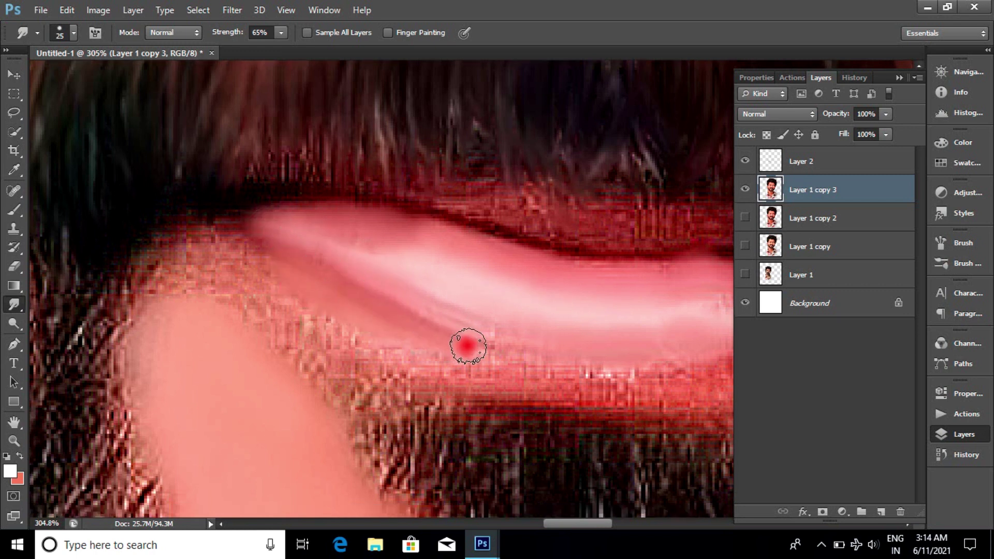
left_click_drag(397, 347, 210, 240)
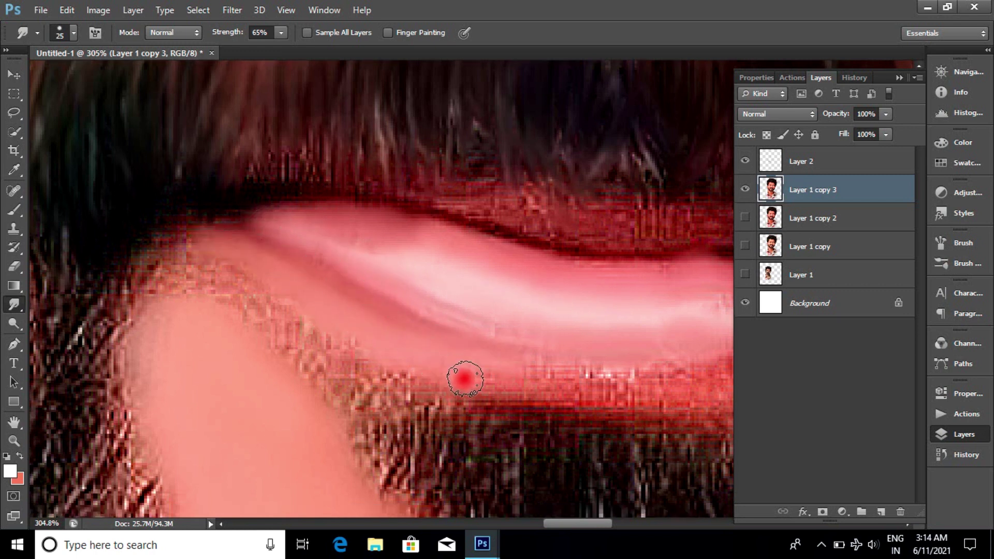
left_click_drag(464, 379, 560, 398)
scroll(501, 336, "down", 2)
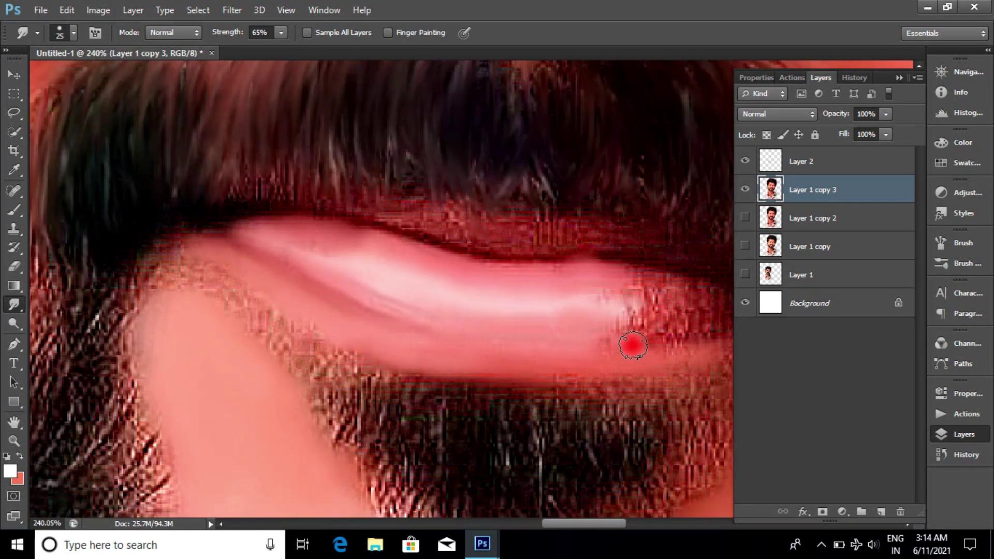
scroll(569, 362, "down", 2)
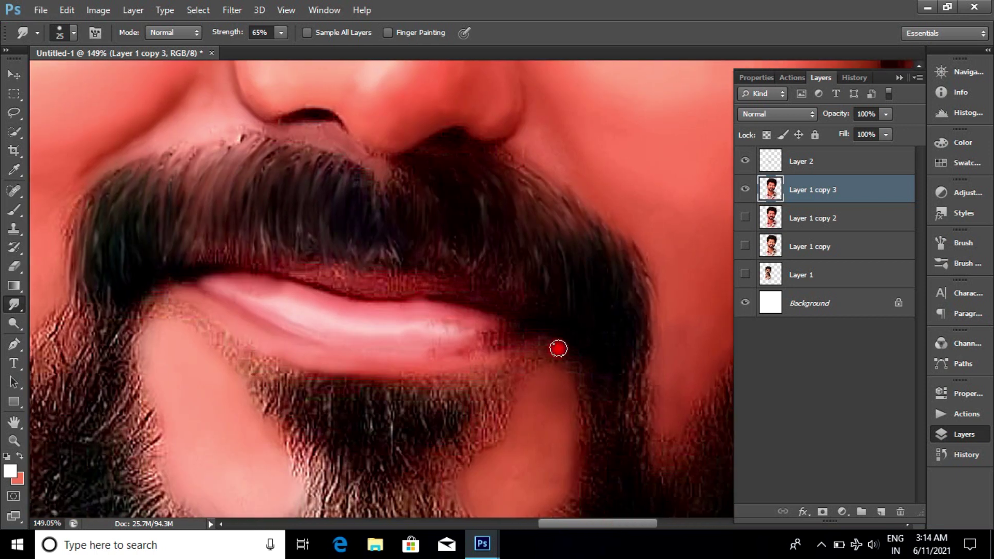
scroll(487, 356, "up", 5)
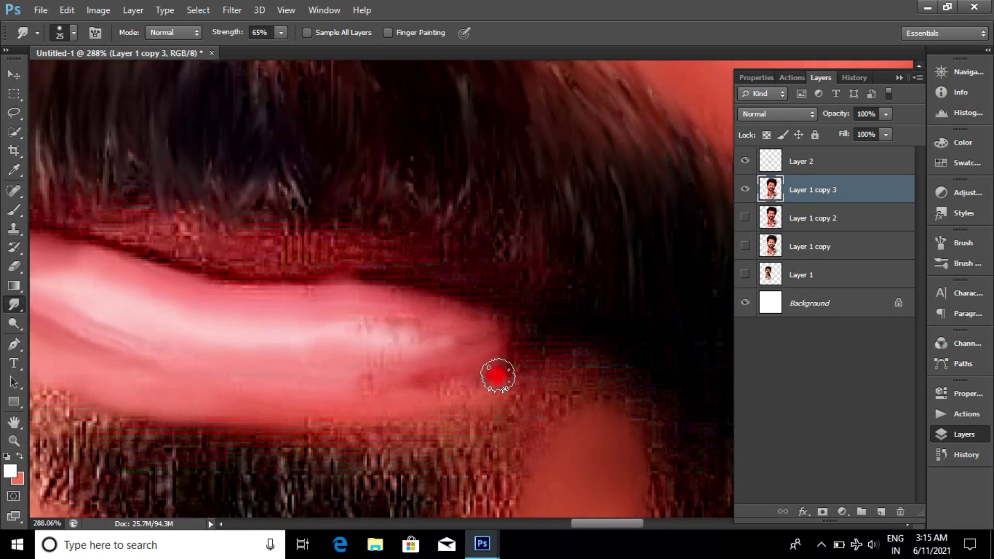
scroll(388, 343, "up", 1)
scroll(368, 386, "up", 1)
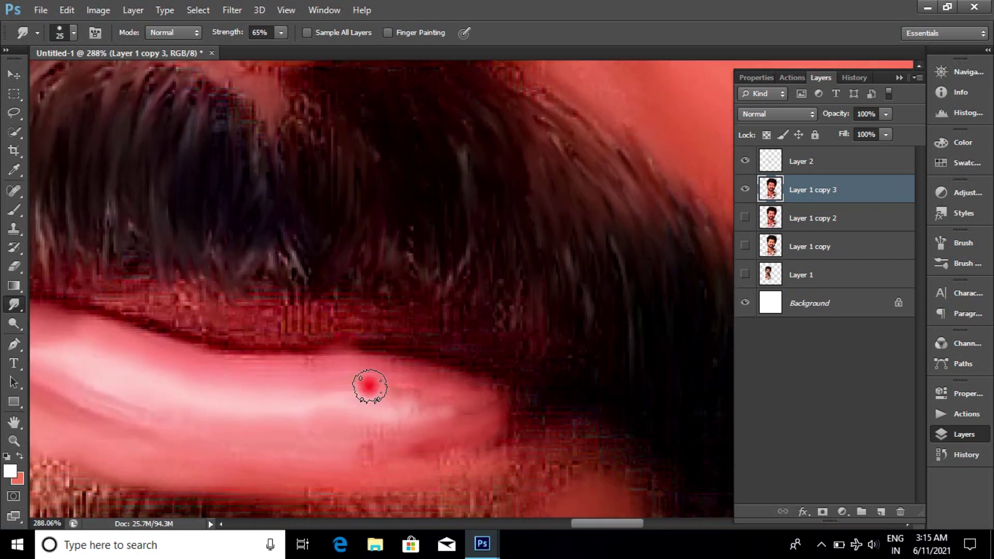
scroll(244, 342, "up", 1)
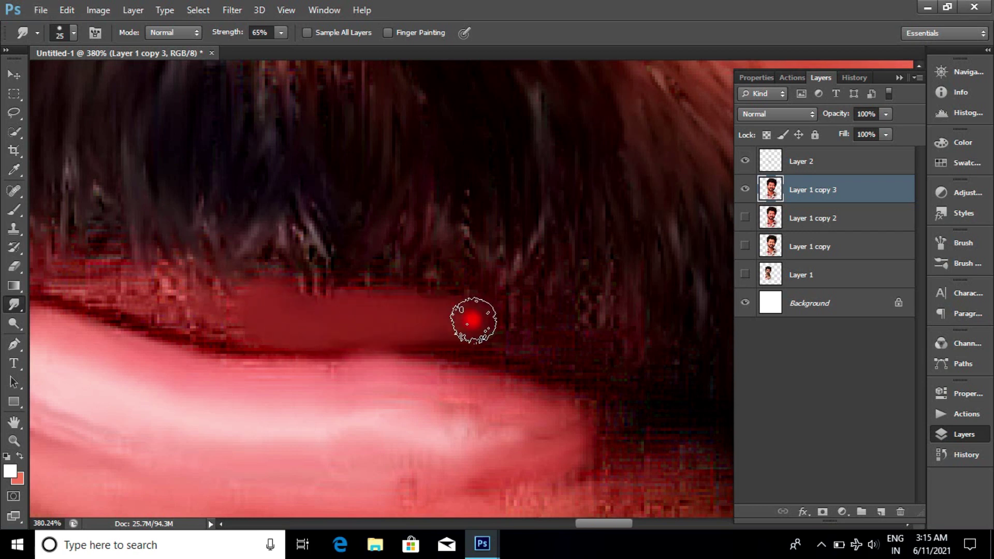
scroll(472, 318, "down", 2)
scroll(423, 290, "up", 2)
- Blend the moustache edge above the lip and the beard's top edge below it
left_click_drag(378, 294, 470, 310)
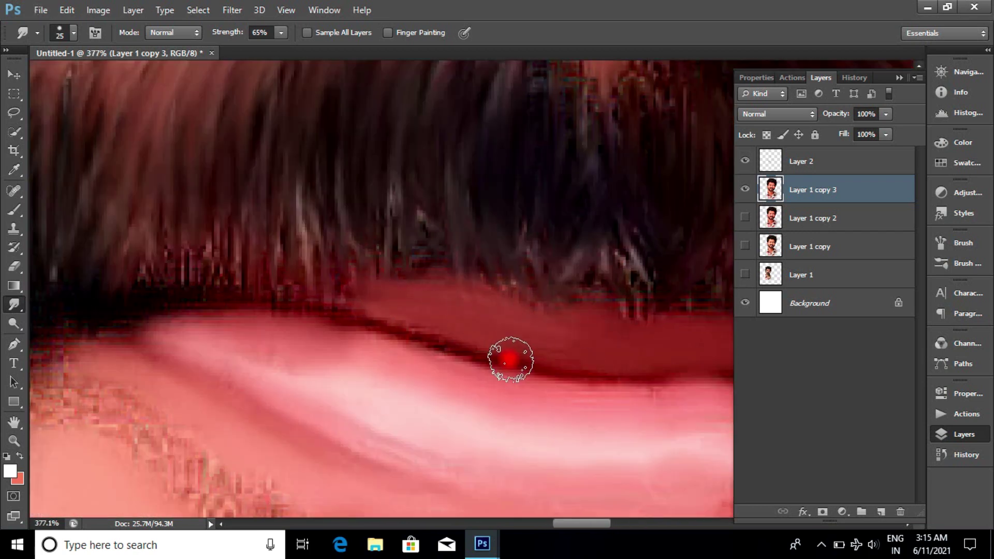
scroll(492, 395, "down", 1)
scroll(372, 340, "up", 1)
scroll(378, 332, "down", 2)
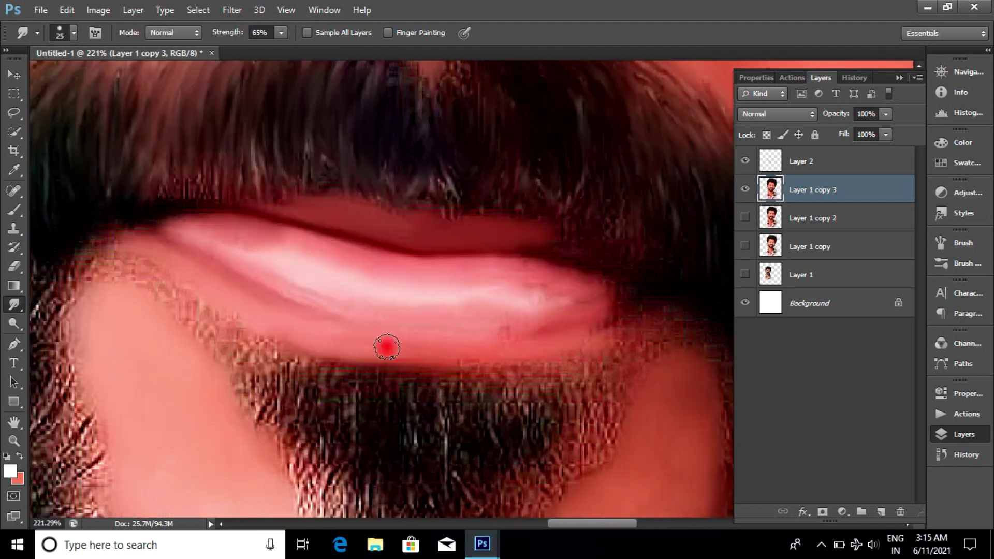
scroll(176, 272, "up", 2)
mouse_move(246, 298)
left_mouse_down()
mouse_move(337, 360)
mouse_move(91, 263)
left_mouse_up()
scroll(546, 361, "down", 3)
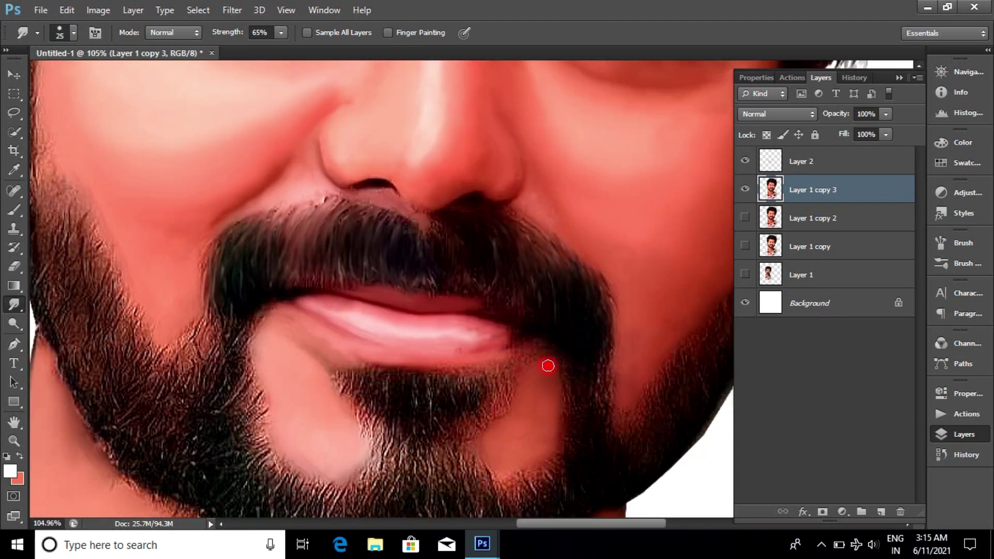
scroll(485, 407, "up", 3)
scroll(374, 367, "down", 3)
- Resize the smudge brush and smear the moustache hair tips under the nose
right_click(362, 285)
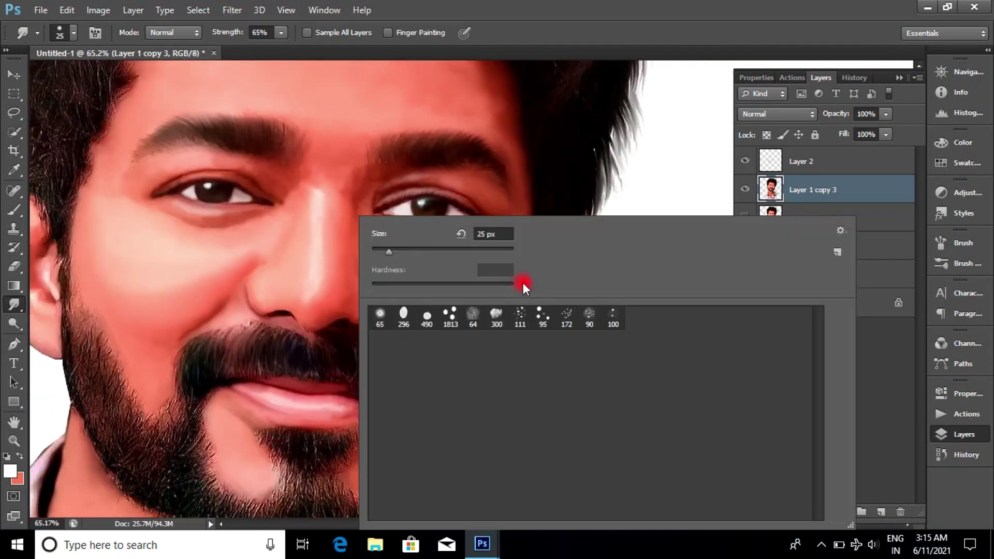
key("Escape")
scroll(300, 295, "up", 3)
scroll(462, 328, "down", 2)
scroll(709, 326, "down", 2)
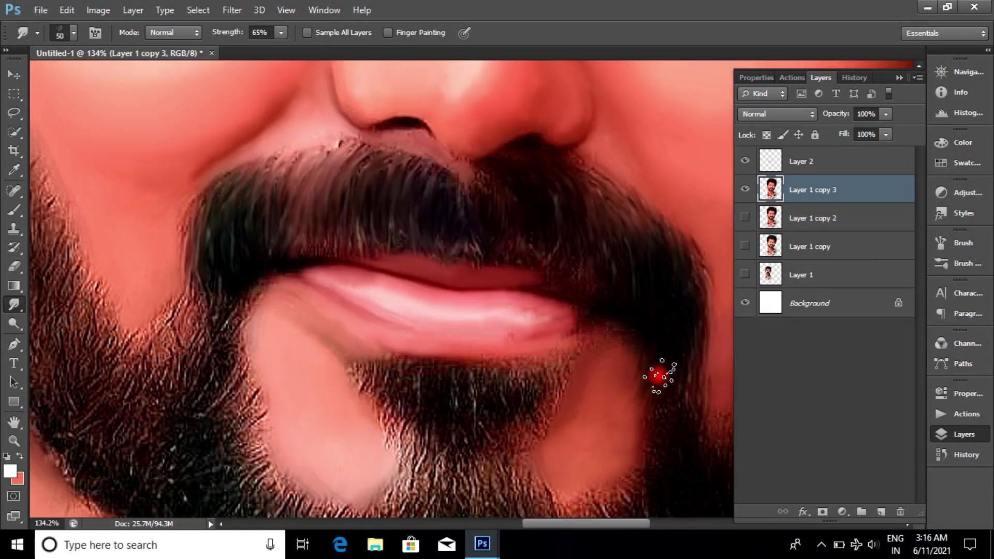
scroll(534, 278, "up", 2)
scroll(475, 236, "up", 3)
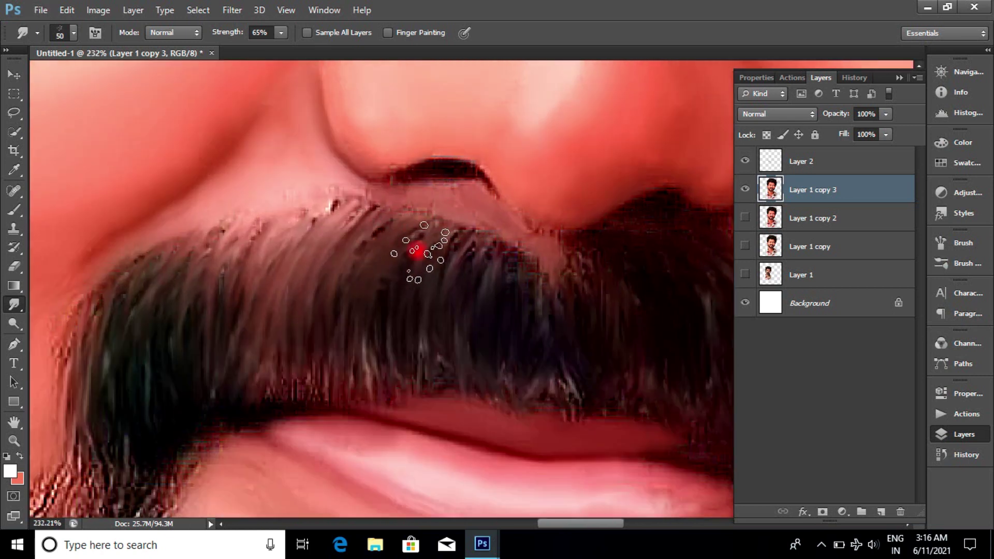
scroll(335, 384, "down", 3)
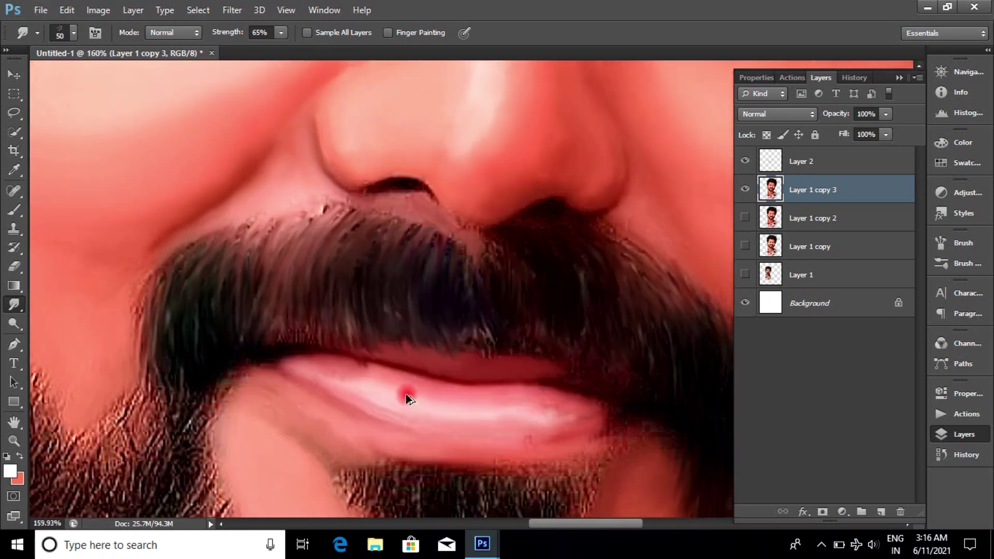
scroll(347, 342, "up", 5)
scroll(300, 310, "down", 3)
scroll(200, 267, "up", 3)
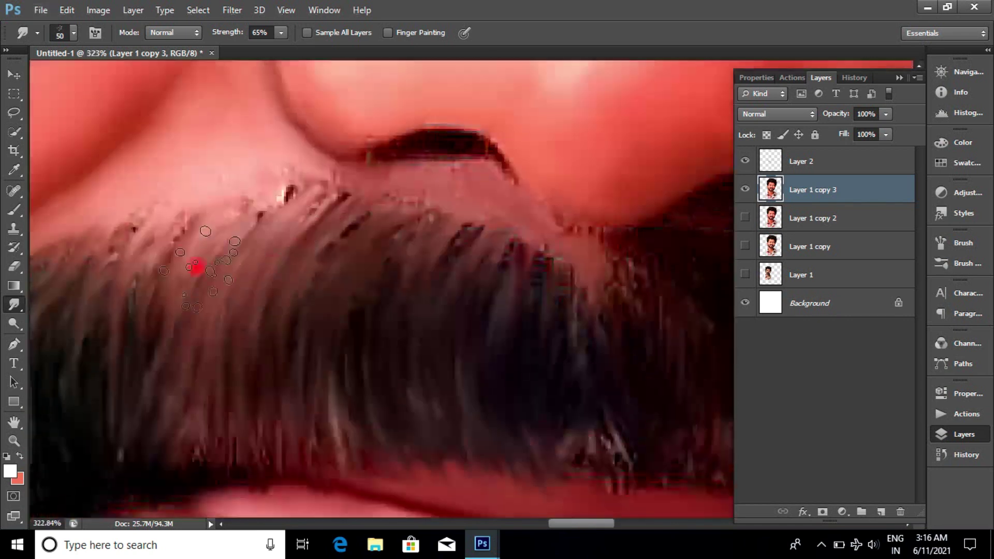
left_click_drag(201, 249, 336, 230)
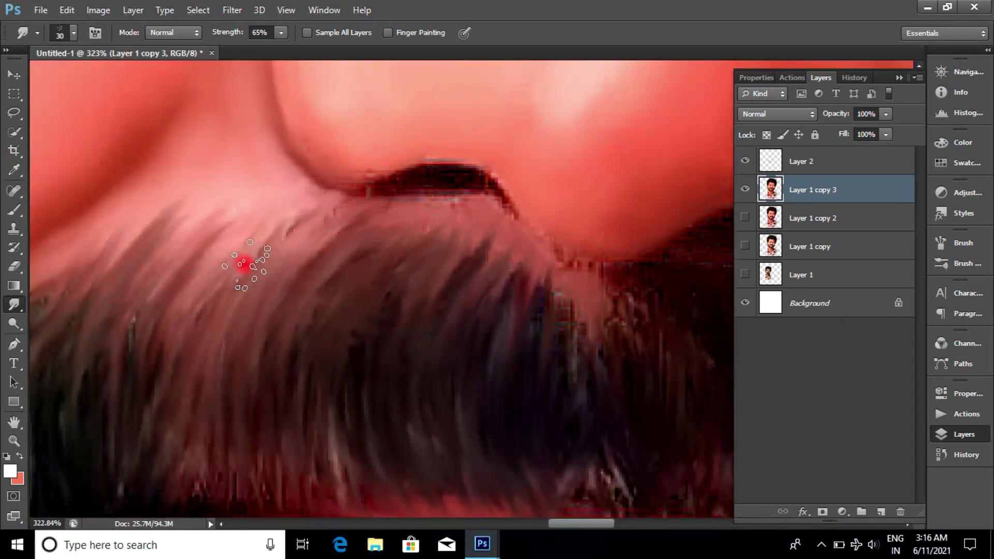
scroll(244, 264, "down", 3)
scroll(255, 281, "up", 1)
scroll(259, 238, "up", 3)
- With a larger 40 px brush, blend the beard strands and edge into the cheek skin
key("bracketright")
scroll(200, 295, "down", 1)
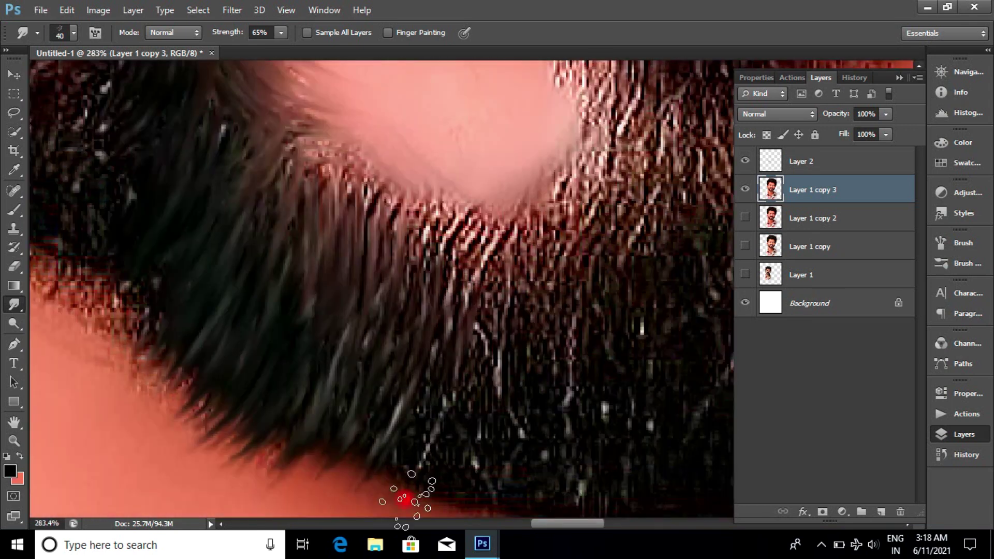
left_click_drag(405, 498, 388, 289)
scroll(337, 496, "up", 2)
mouse_move(444, 377)
left_mouse_down()
mouse_move(377, 393)
mouse_move(344, 354)
left_mouse_up()
scroll(362, 311, "down", 3)
scroll(337, 381, "down", 2)
scroll(299, 251, "up", 6)
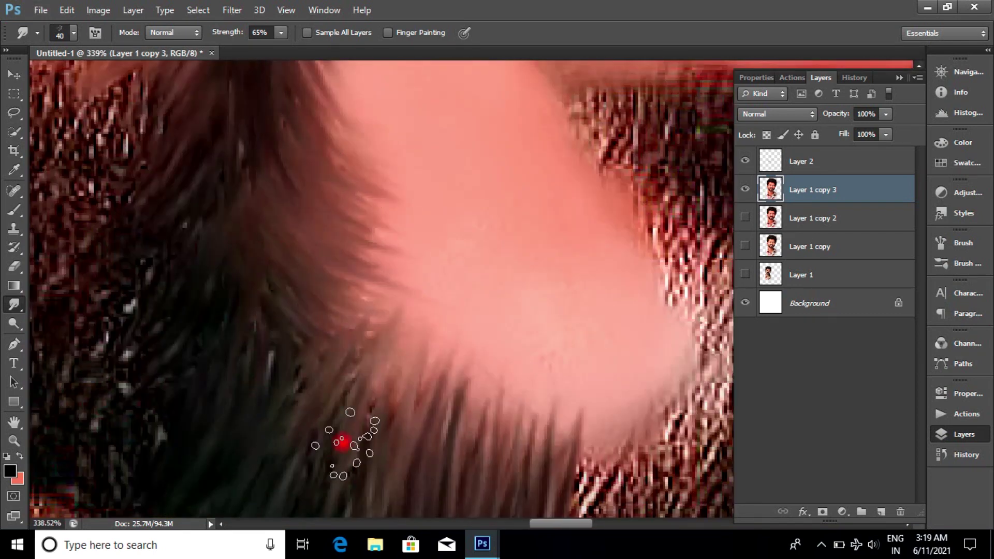
scroll(317, 295, "down", 5)
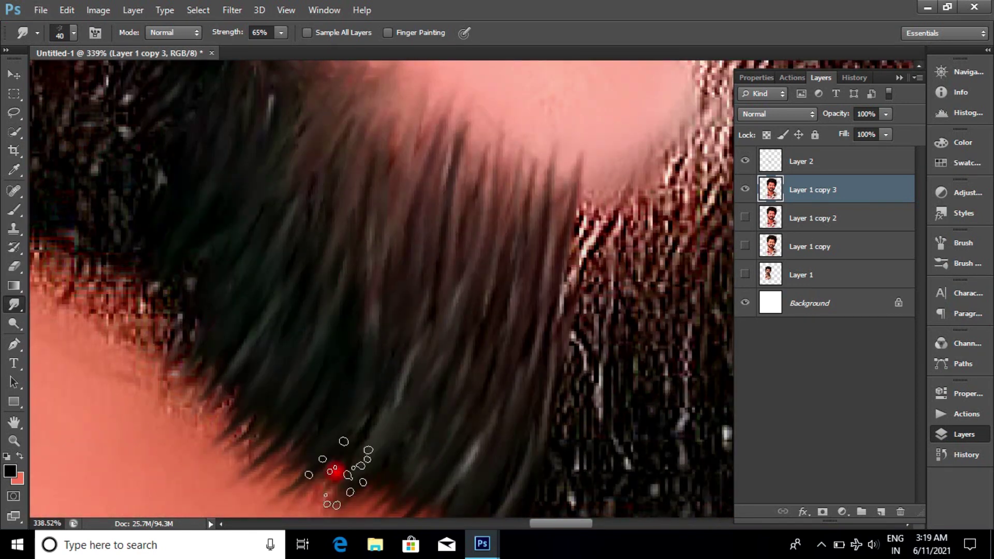
scroll(336, 471, "down", 3)
scroll(466, 299, "up", 2)
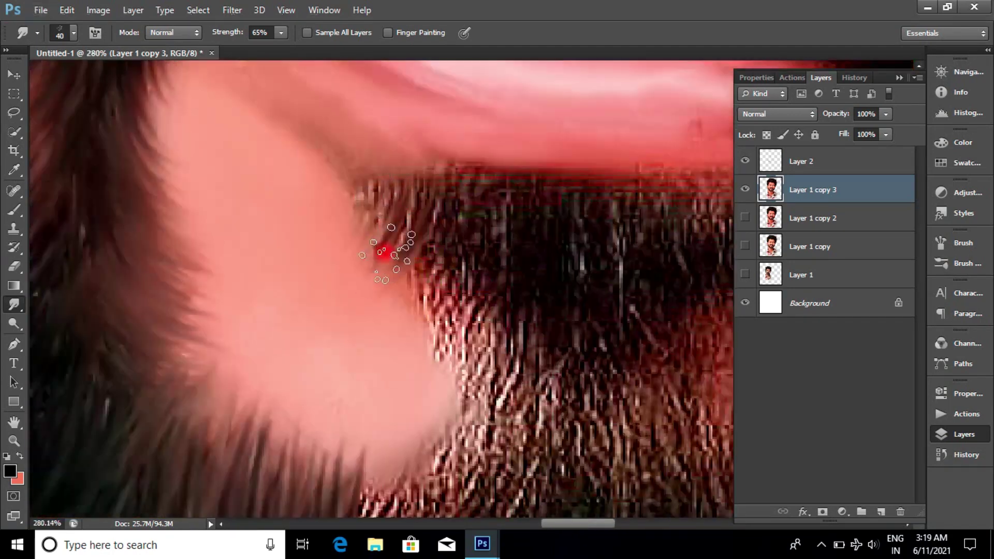
scroll(487, 321, "up", 2)
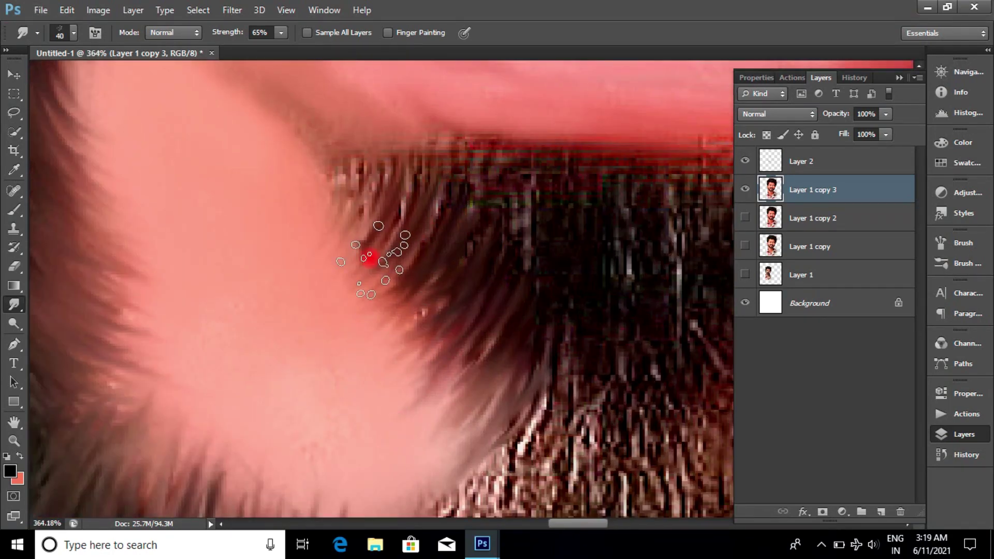
scroll(420, 300, "down", 2)
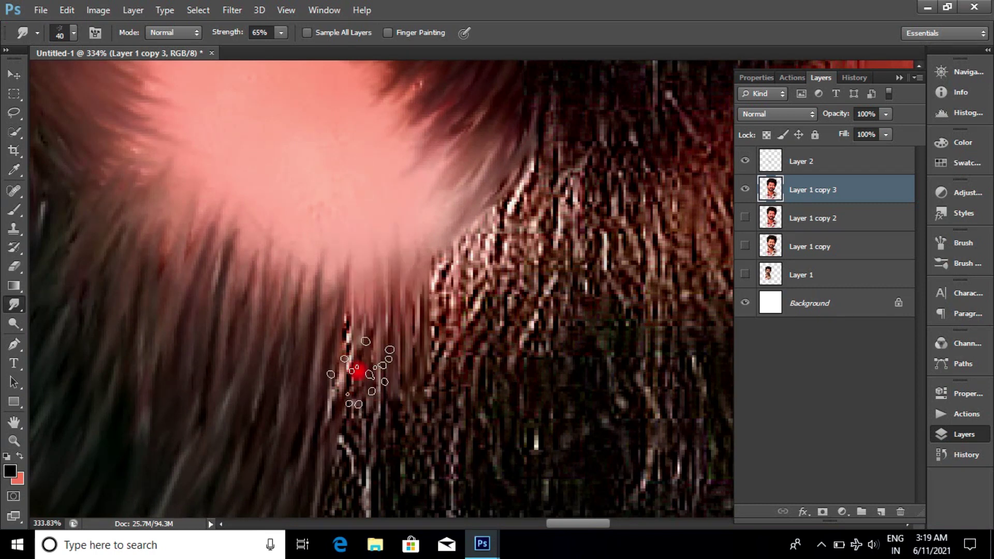
scroll(434, 345, "down", 3)
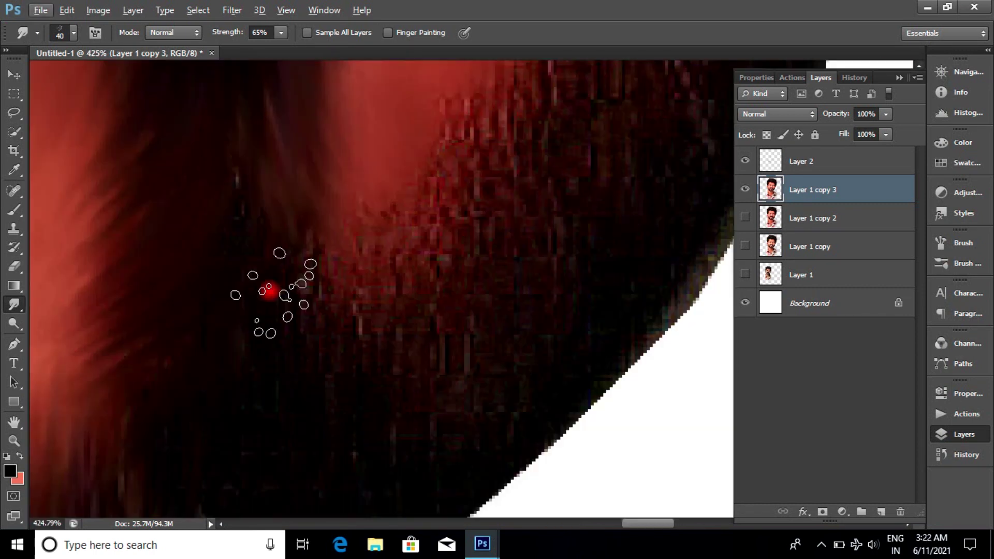
- Soften the jagged hair edge against the white background, then inspect the smudged outline
mouse_move(416, 233)
left_mouse_down()
mouse_move(444, 406)
mouse_move(501, 381)
left_mouse_up()
scroll(178, 265, "down", 3)
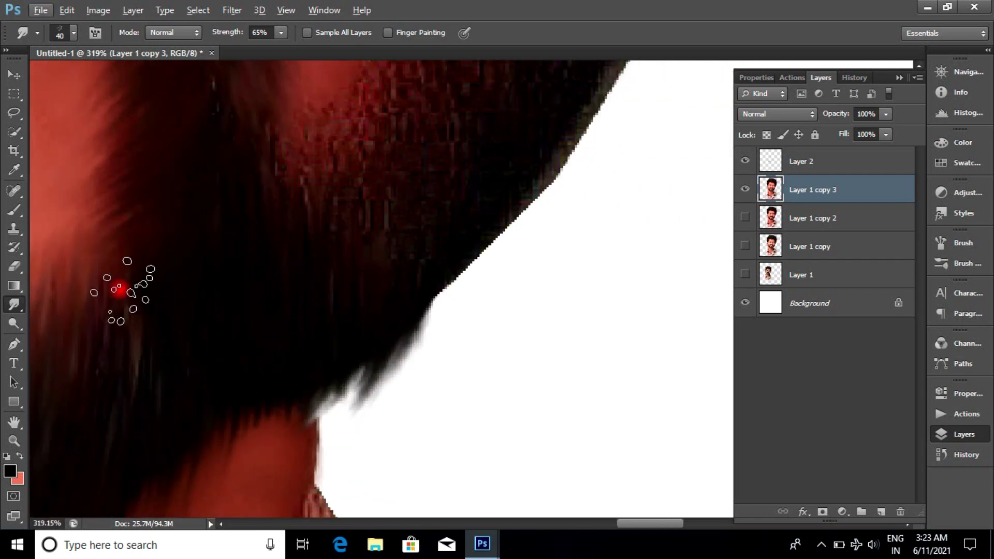
scroll(116, 288, "down", 2)
scroll(455, 266, "down", 2)
scroll(628, 178, "down", 2)
scroll(478, 324, "up", 3)
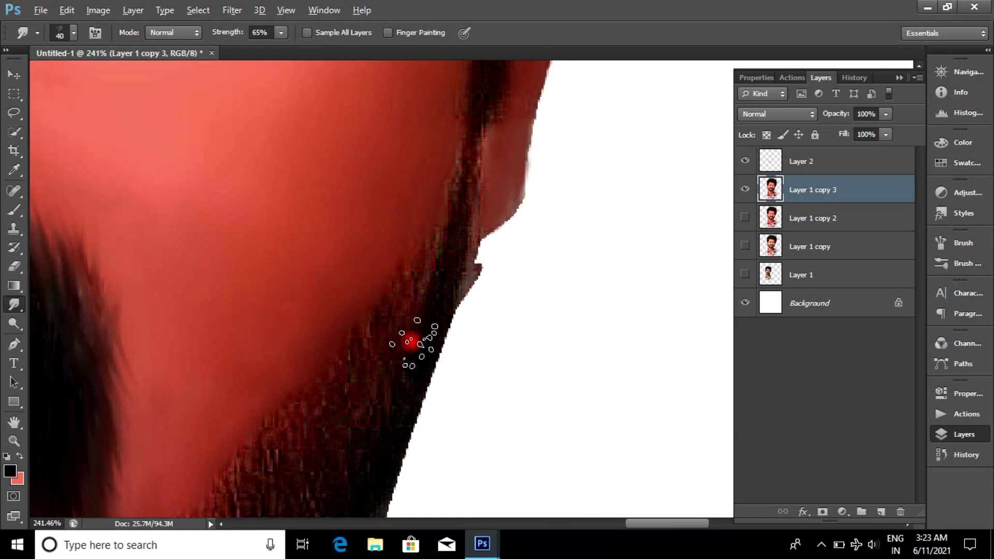
scroll(417, 337, "up", 3)
scroll(236, 239, "up", 1)
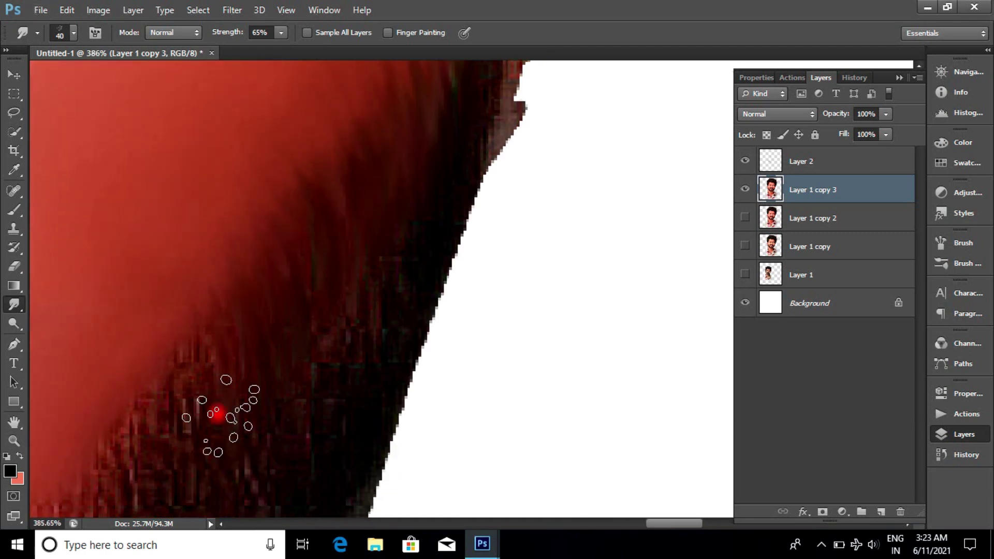
scroll(220, 269, "right", 2)
scroll(222, 317, "right", 1)
scroll(127, 424, "right", 1)
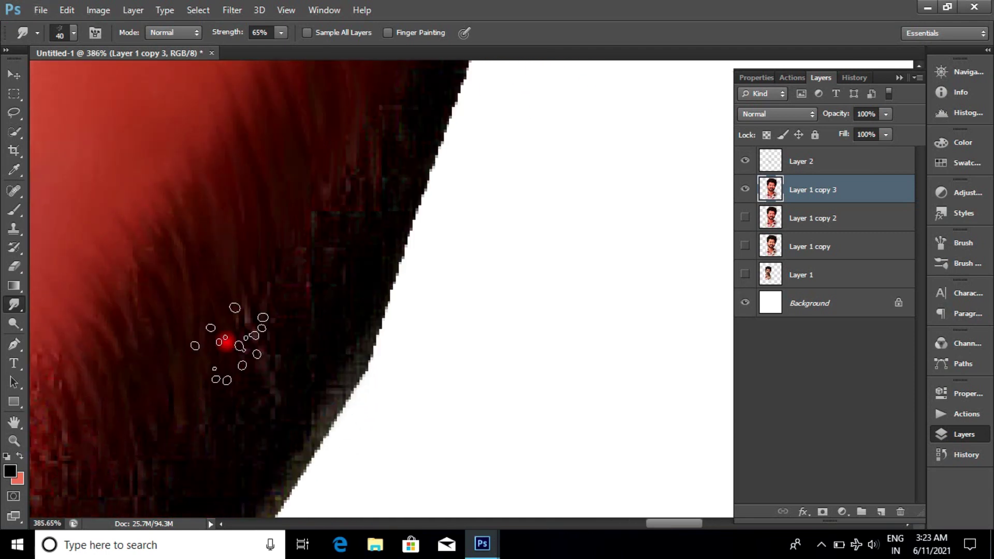
scroll(223, 340, "right", 1)
scroll(162, 239, "down", 2)
scroll(163, 333, "up", 1)
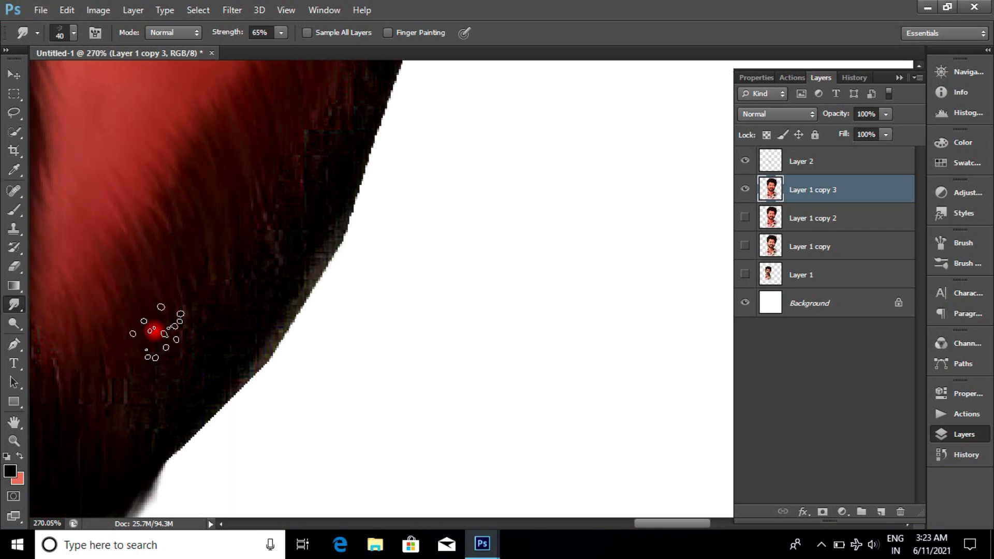
scroll(366, 173, "up", 1)
scroll(400, 156, "up", 1)
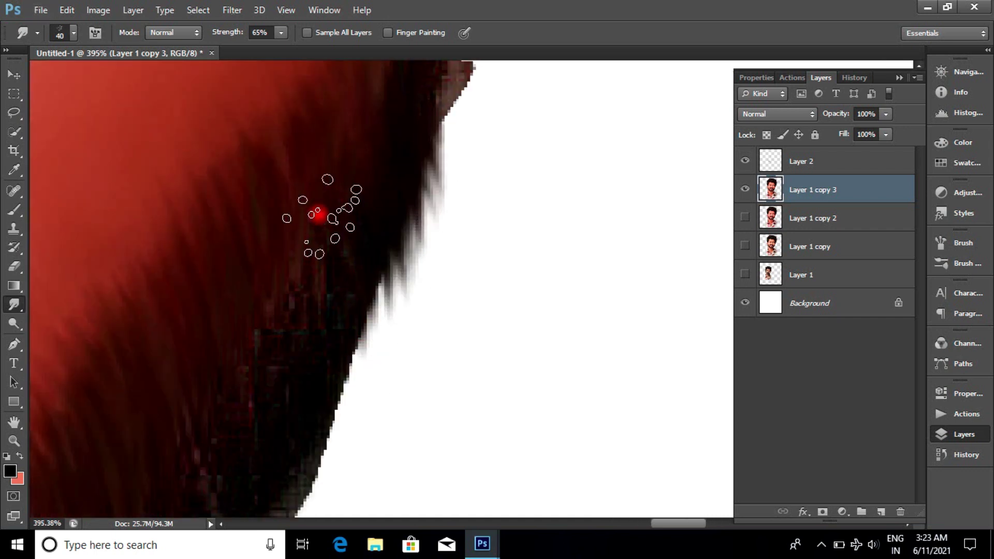
scroll(306, 311, "right", 1)
scroll(218, 310, "right", 1)
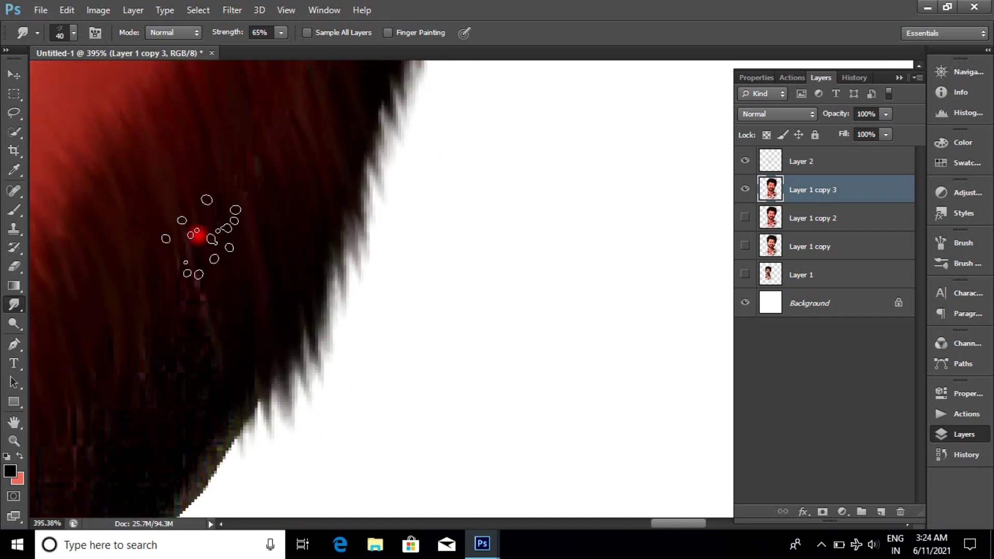
scroll(186, 259, "right", 1)
scroll(166, 363, "down", 1)
scroll(217, 440, "down", 1)
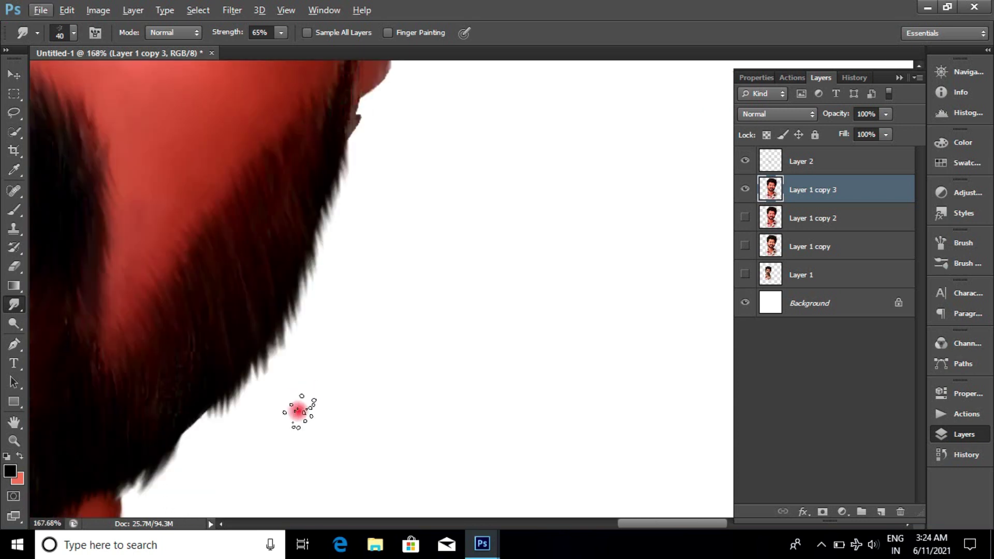
scroll(290, 236, "up", 2)
scroll(254, 363, "up", 1)
scroll(204, 391, "up", 1)
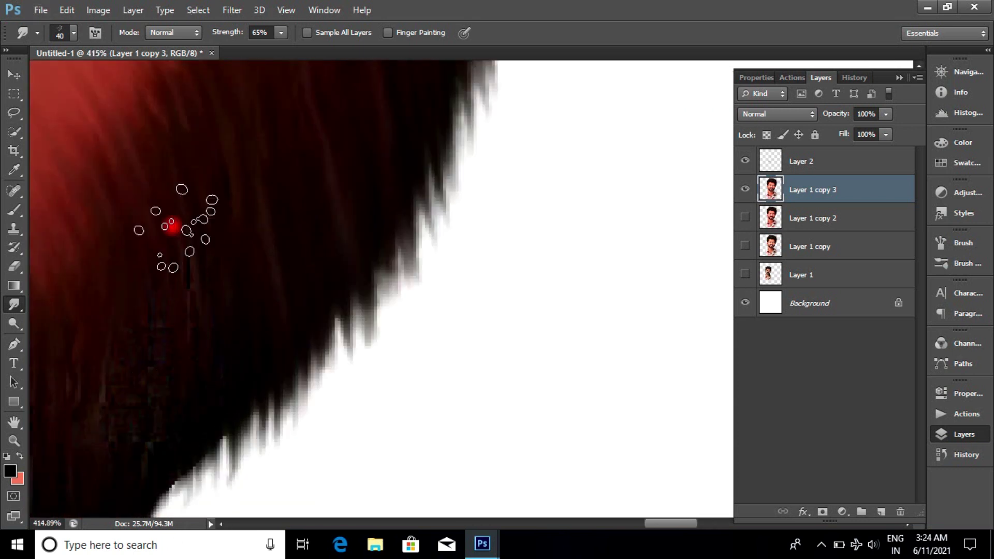
scroll(263, 441, "down", 3)
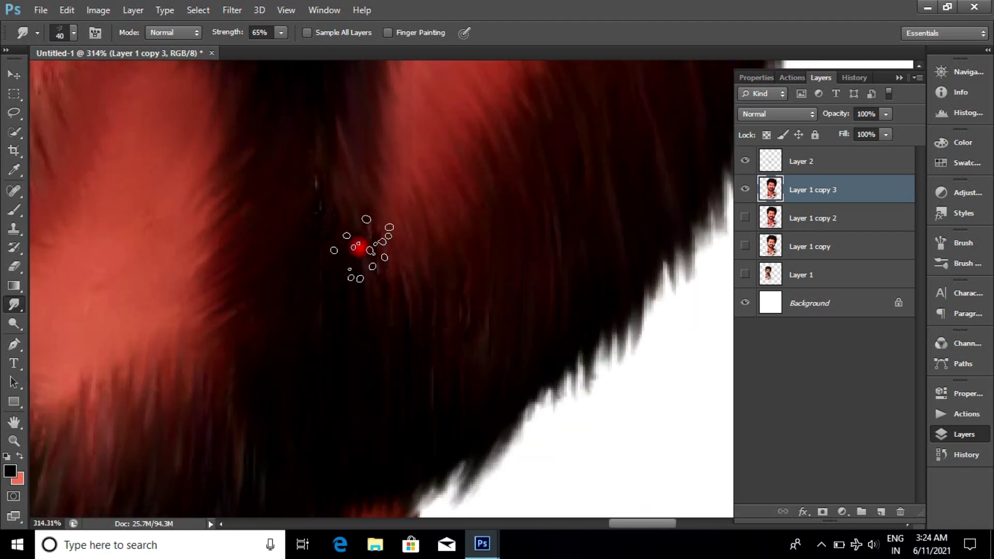
scroll(406, 355, "down", 1)
scroll(240, 388, "down", 2)
scroll(258, 470, "down", 1)
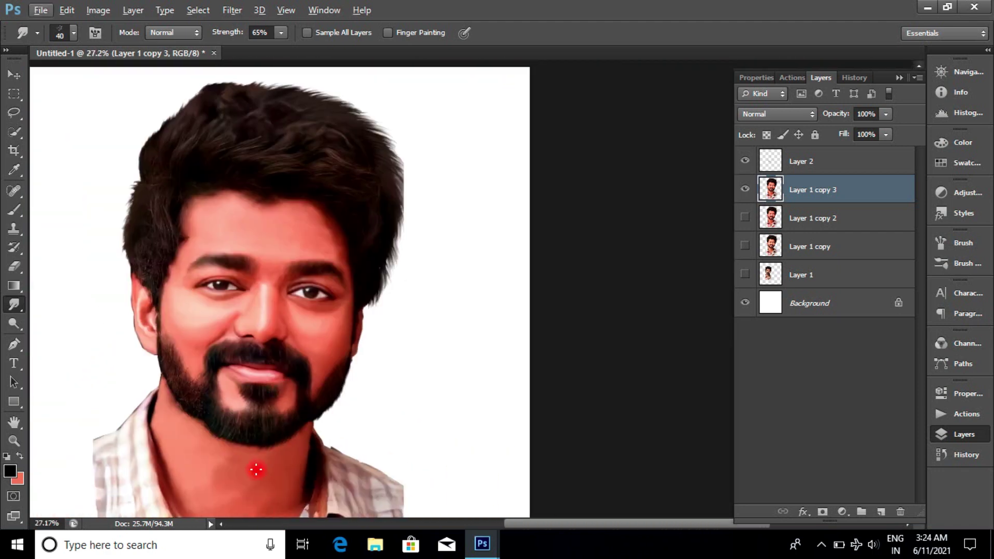
scroll(295, 282, "up", 3)
scroll(318, 318, "up", 2)
scroll(308, 254, "up", 1)
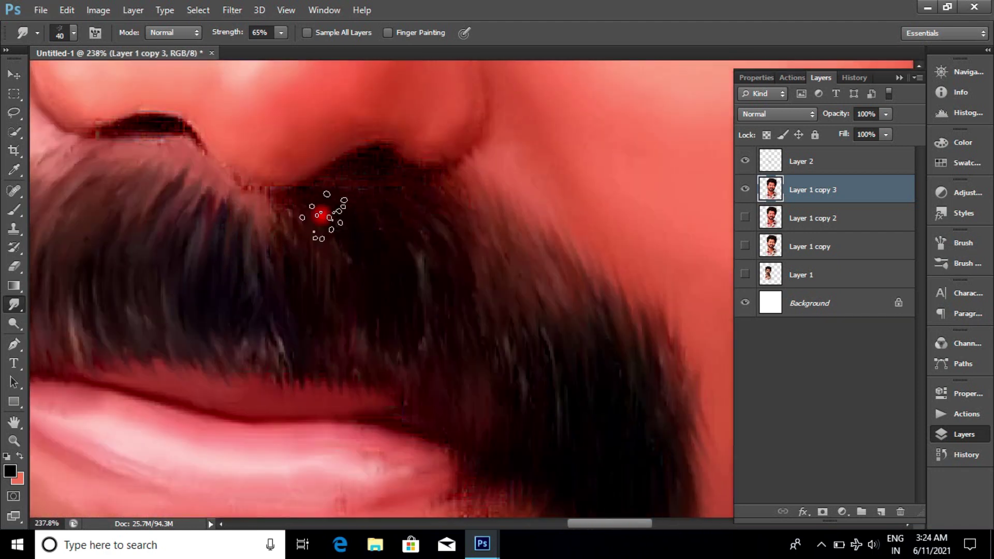
- Set the Smudge brush to 15 px and return to smudging
right_click(476, 176)
scroll(378, 173, "up", 1)
key("Escape")
key("p")
right_click(382, 166)
key("Escape")
scroll(331, 164, "up", 1)
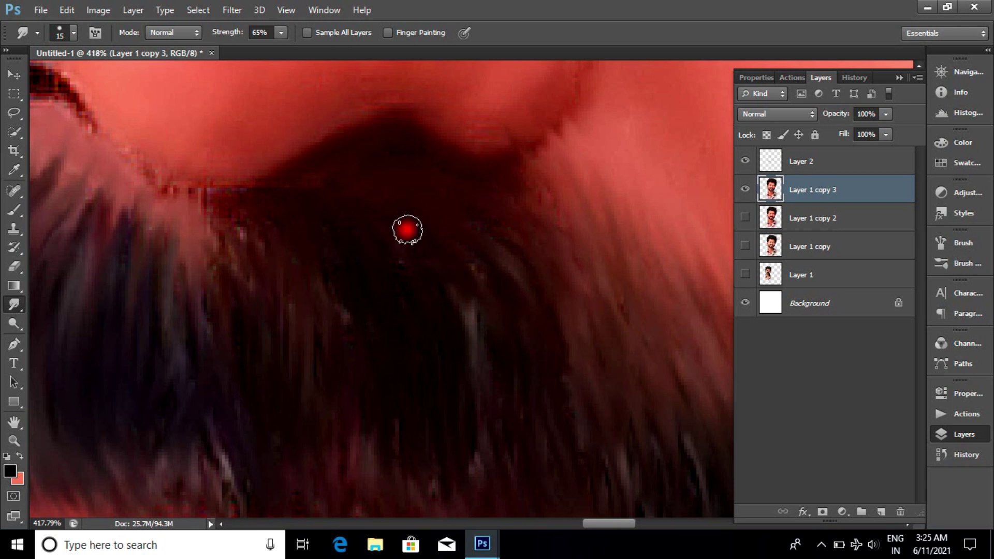
- Smudge the moustache edge smoothly into the upper lip
left_click_drag(560, 445, 579, 234)
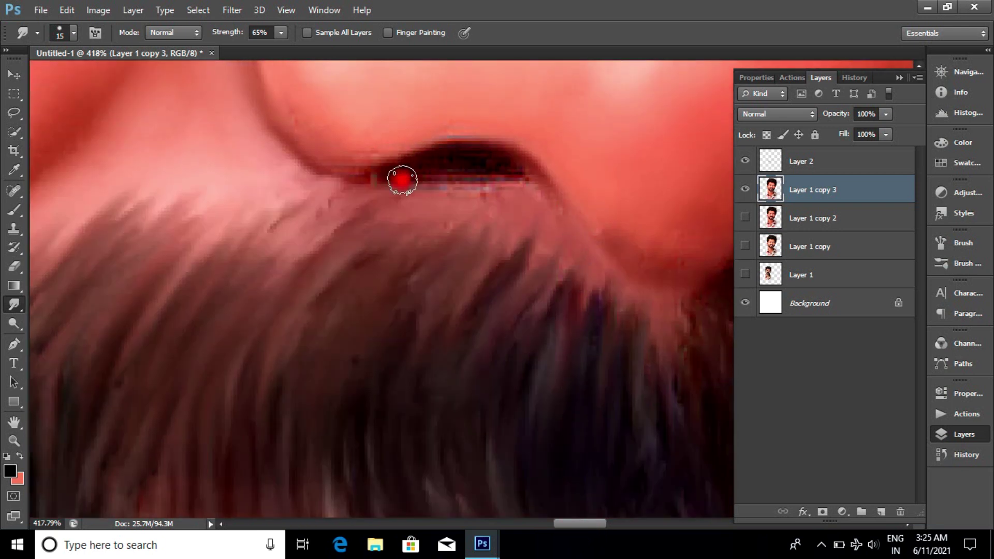
scroll(420, 192, "down", 2)
left_click_drag(579, 523, 610, 526)
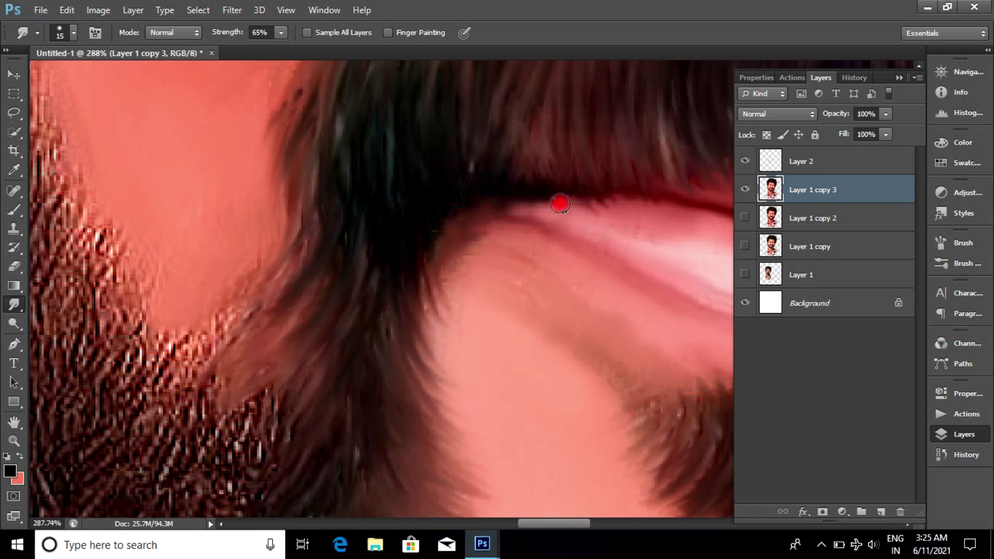
scroll(559, 204, "down", 3)
scroll(533, 295, "up", 5)
left_click_drag(580, 523, 610, 524)
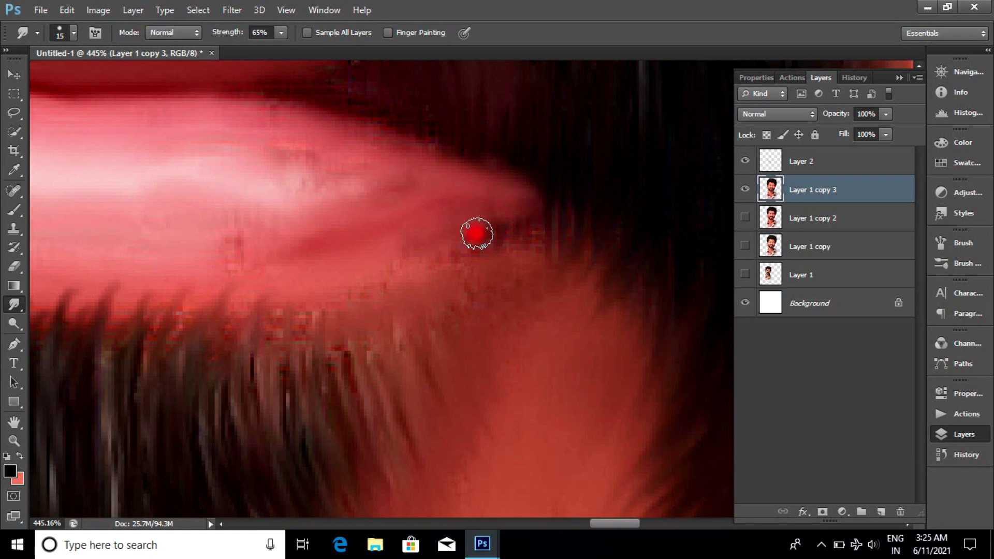
scroll(458, 217, "down", 5)
scroll(486, 269, "down", 1)
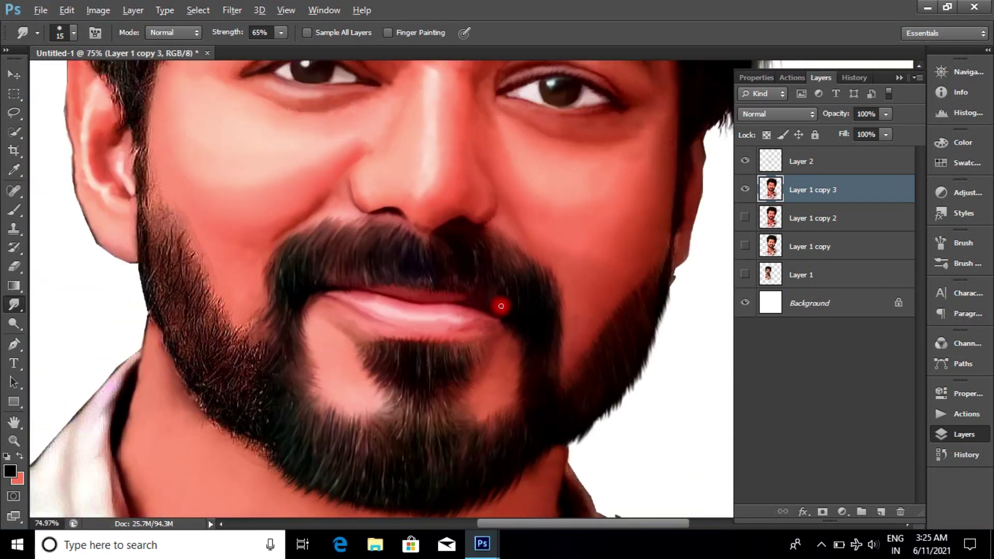
scroll(399, 297, "up", 5)
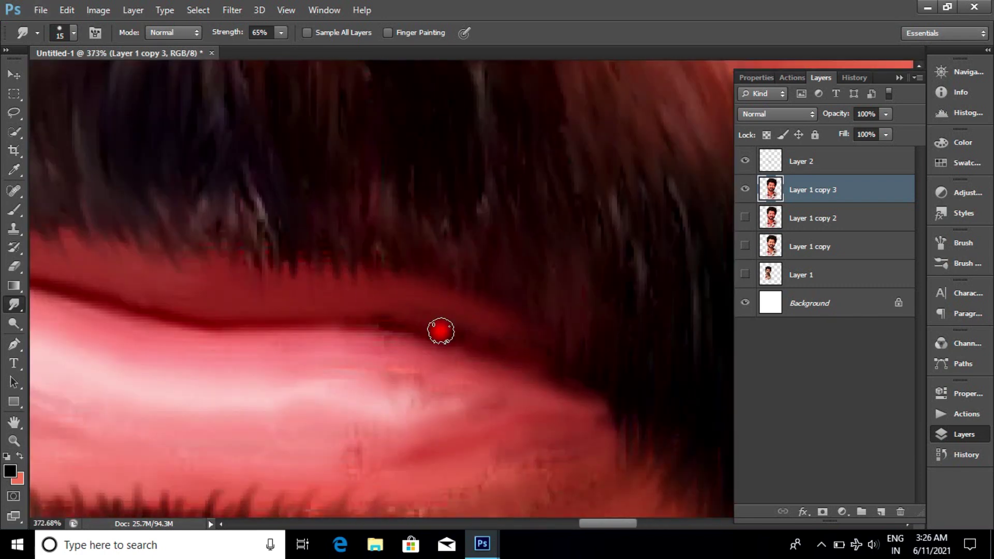
scroll(451, 329, "down", 5)
scroll(435, 352, "down", 2)
scroll(434, 352, "down", 1)
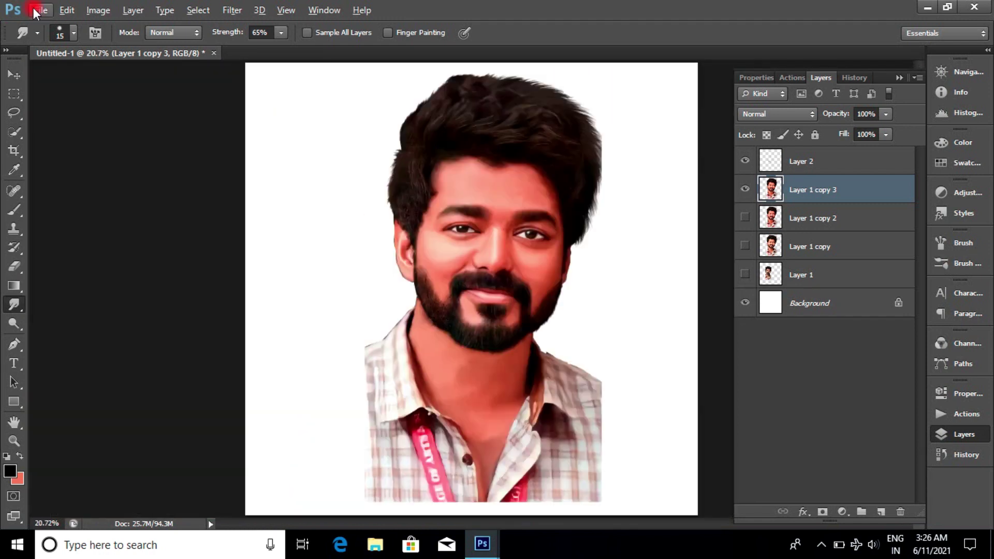
- Save the portrait as Untitled-1.psd, accepting the PSD format options
key("ctrl+s")
left_click(422, 49)
key("Return")
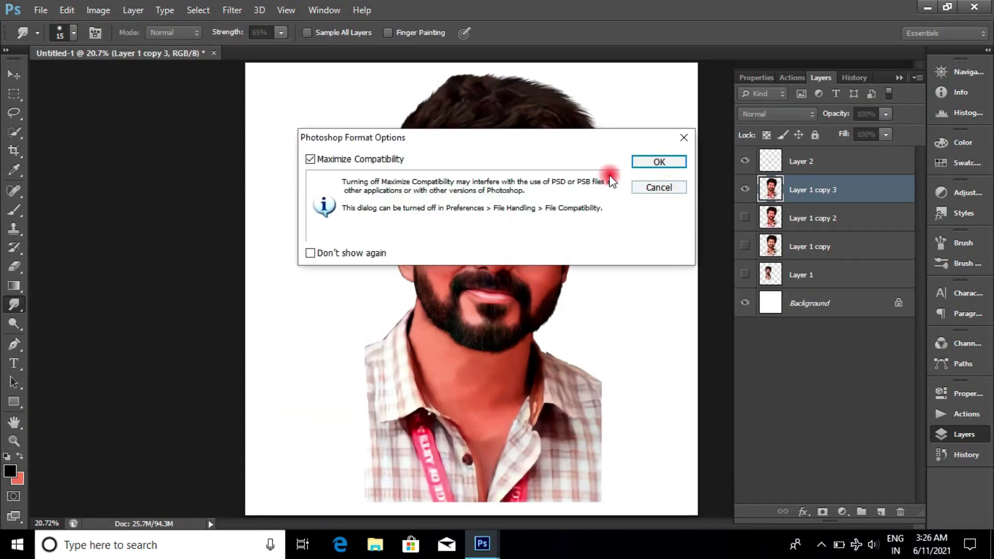
left_click(658, 162)
- Pick a different smudge brush tip from the brush preset picker
scroll(488, 285, "up", 5)
right_click(373, 207)
left_click(437, 244)
left_click(237, 206)
scroll(300, 220, "up", 1)
- Duplicate Layer 1 copy 2 to make a backup layer
left_click_drag(802, 218, 881, 512)
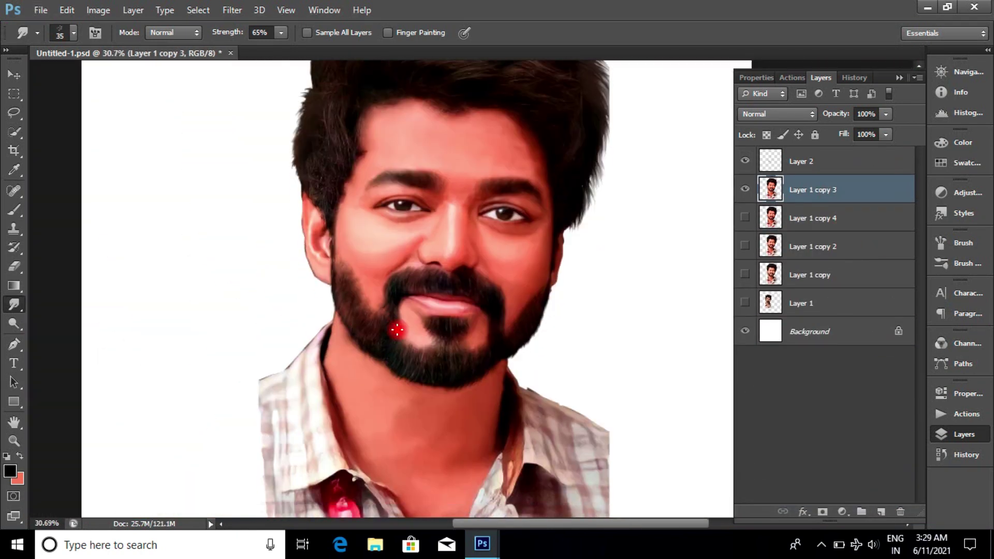
scroll(397, 330, "up", 5)
scroll(533, 311, "down", 2)
scroll(160, 343, "up", 3)
scroll(269, 280, "up", 2)
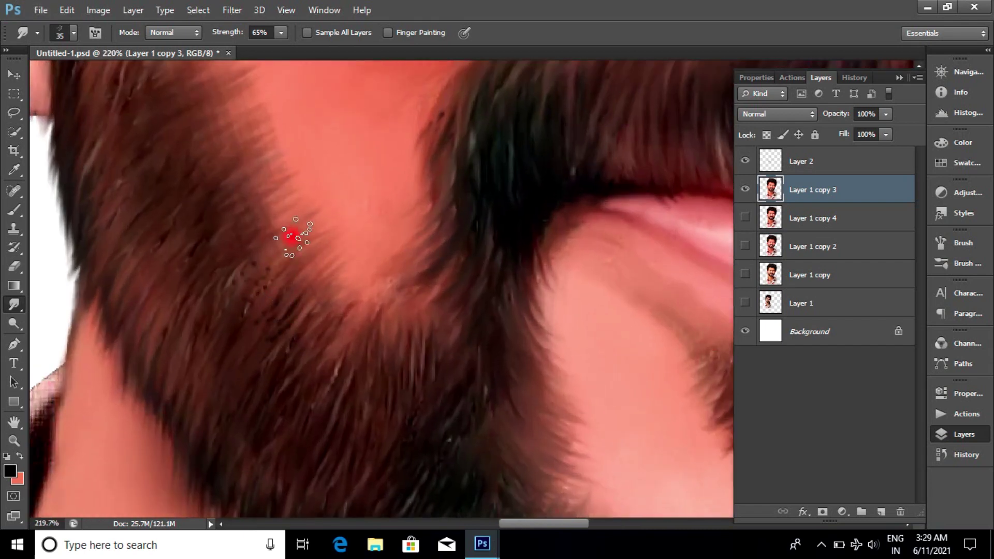
scroll(297, 313, "up", 3)
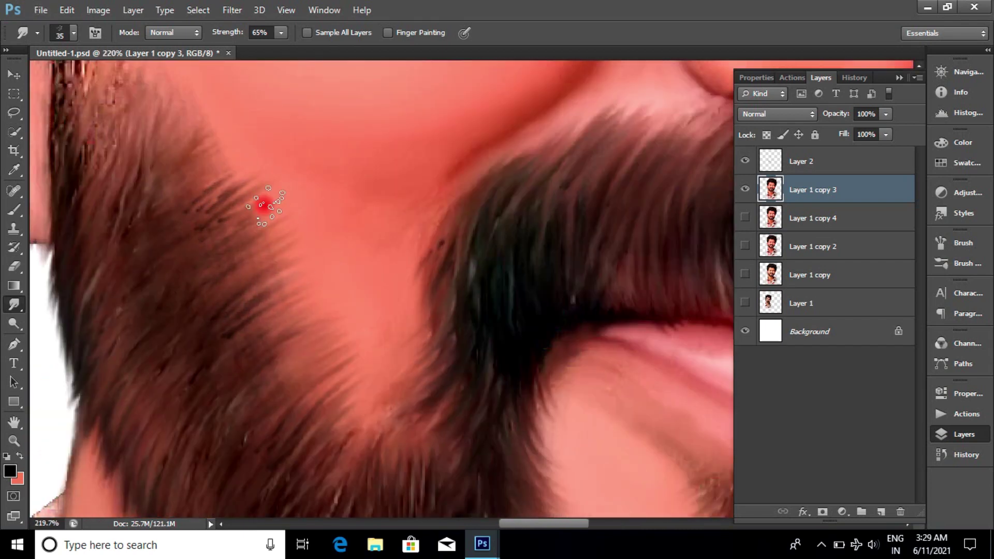
- Smudge the beard edges and the hairline above the left temple into flowing strands with brush size 80
scroll(253, 236, "down", 5)
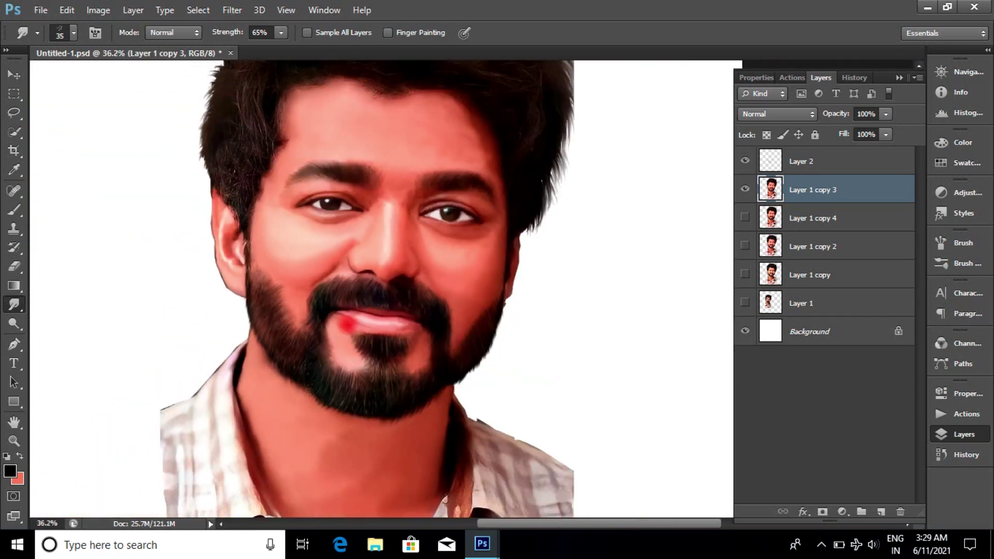
scroll(191, 254, "up", 5)
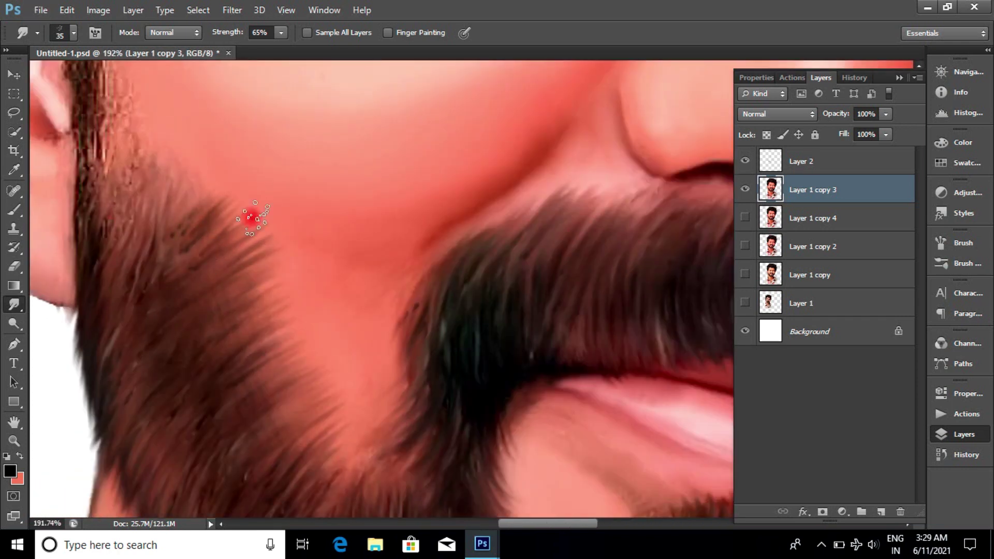
scroll(191, 355, "down", 3)
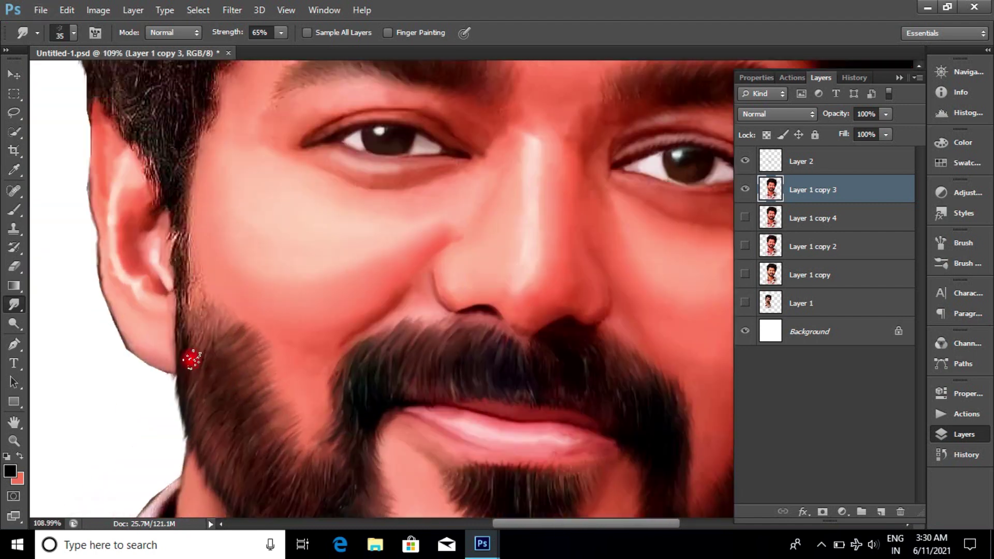
scroll(191, 337, "up", 2)
scroll(208, 258, "down", 2)
scroll(431, 331, "down", 4)
scroll(431, 332, "up", 4)
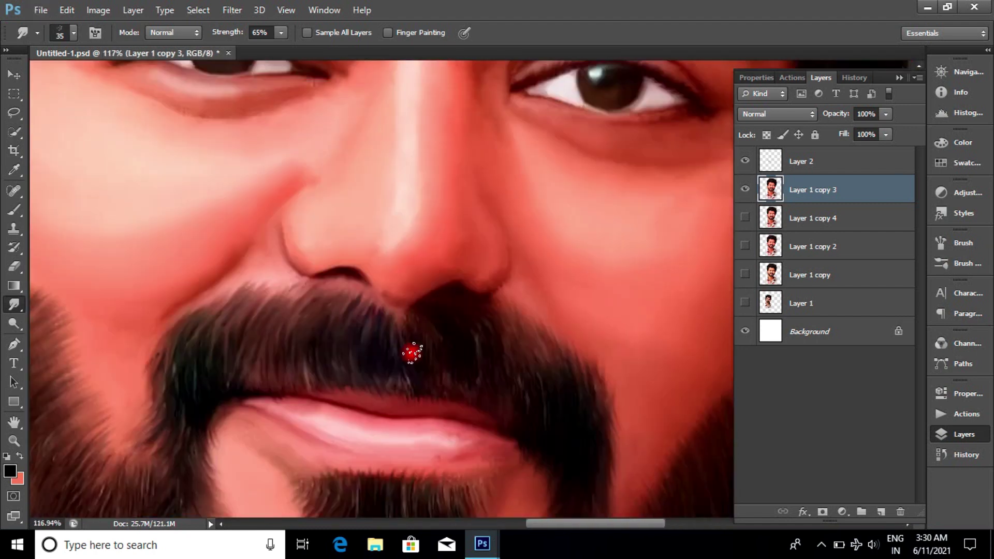
scroll(219, 399, "up", 3)
scroll(250, 402, "down", 5)
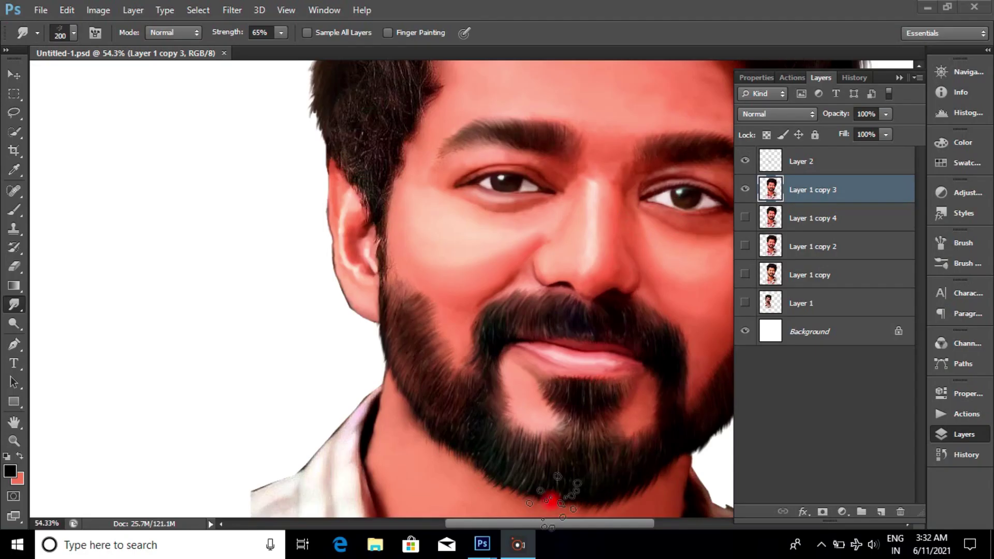
scroll(460, 195, "up", 1)
scroll(394, 199, "up", 4)
scroll(360, 234, "up", 1)
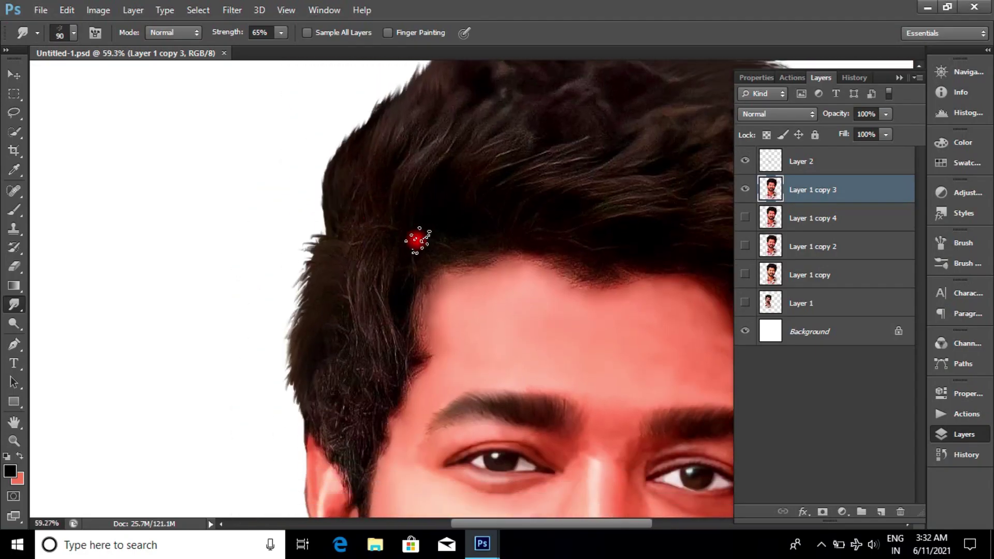
scroll(415, 235, "up", 2)
scroll(419, 187, "up", 2)
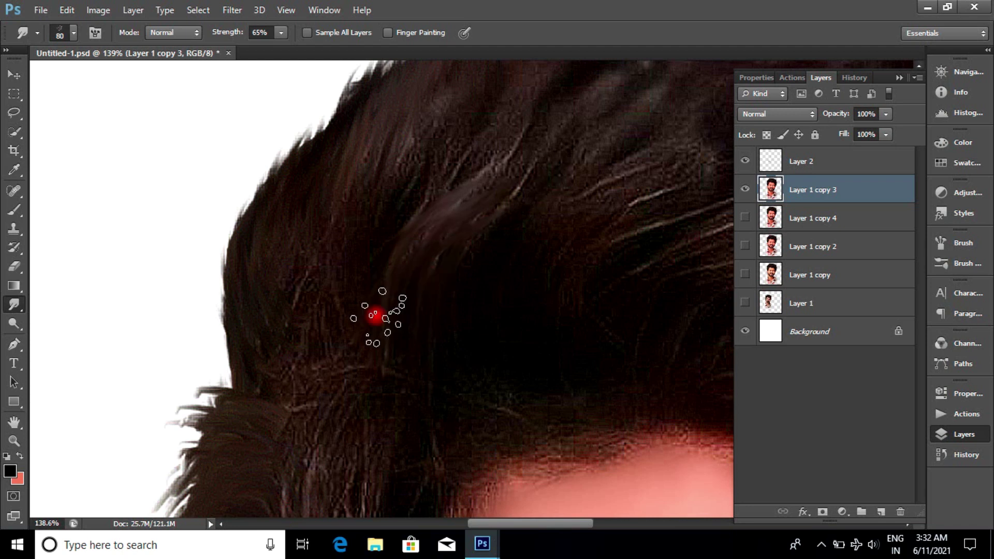
scroll(477, 179, "up", 2)
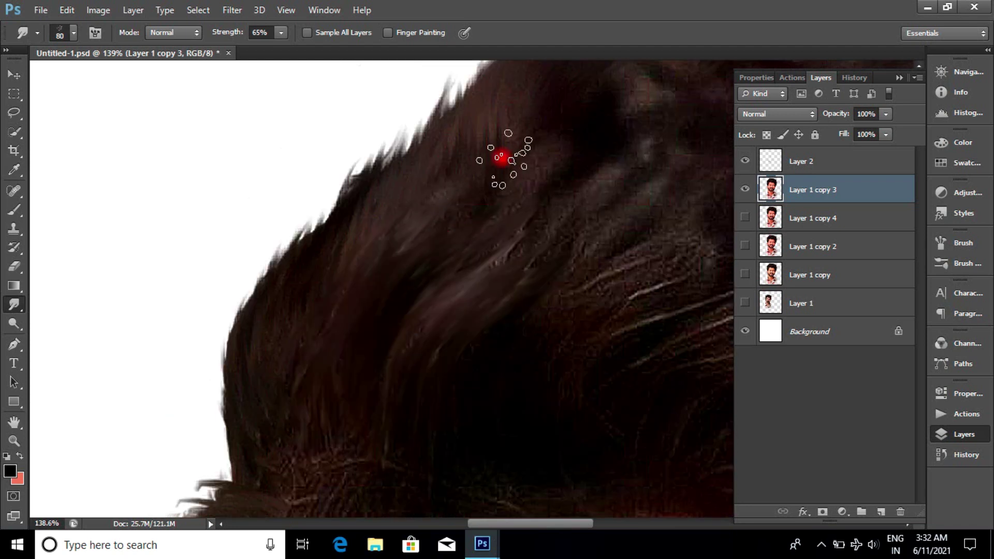
scroll(541, 300, "down", 2)
scroll(481, 285, "down", 1)
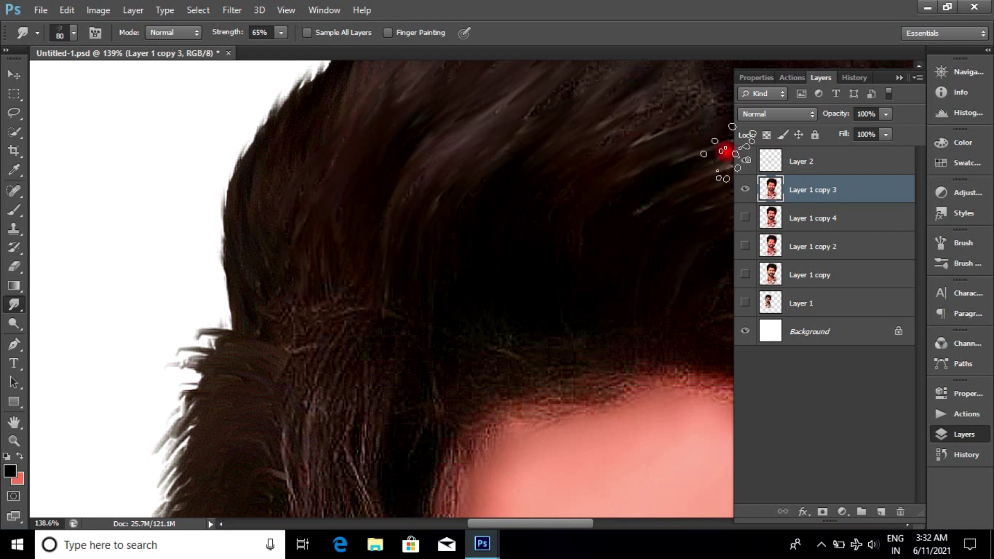
scroll(561, 525, "down", 3)
scroll(515, 262, "up", 3)
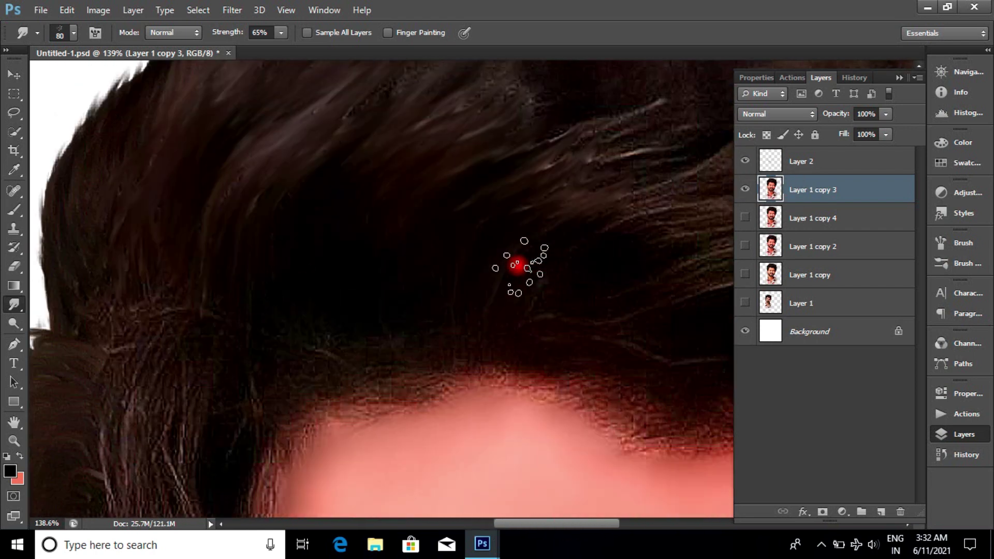
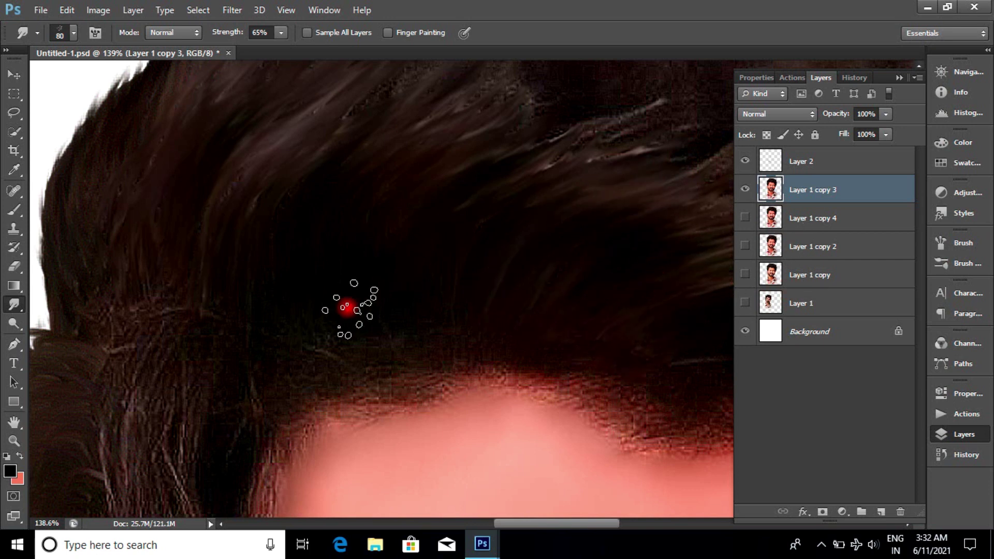
- Smudge the upper hair into smooth painted strands at 65% strength
scroll(346, 308, "up", 3)
mouse_move(603, 153)
left_mouse_down()
mouse_move(533, 277)
mouse_move(662, 283)
left_mouse_up()
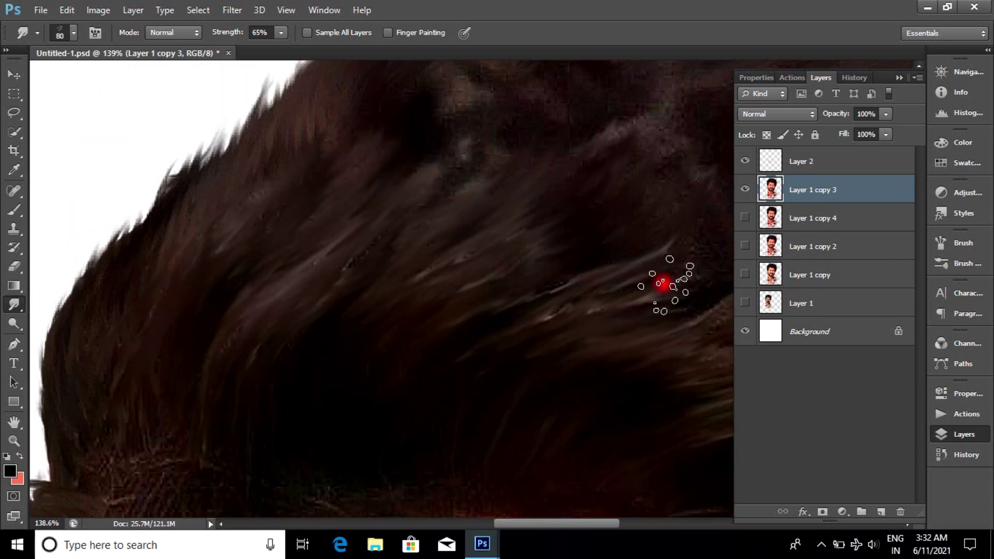
scroll(395, 260, "up", 2)
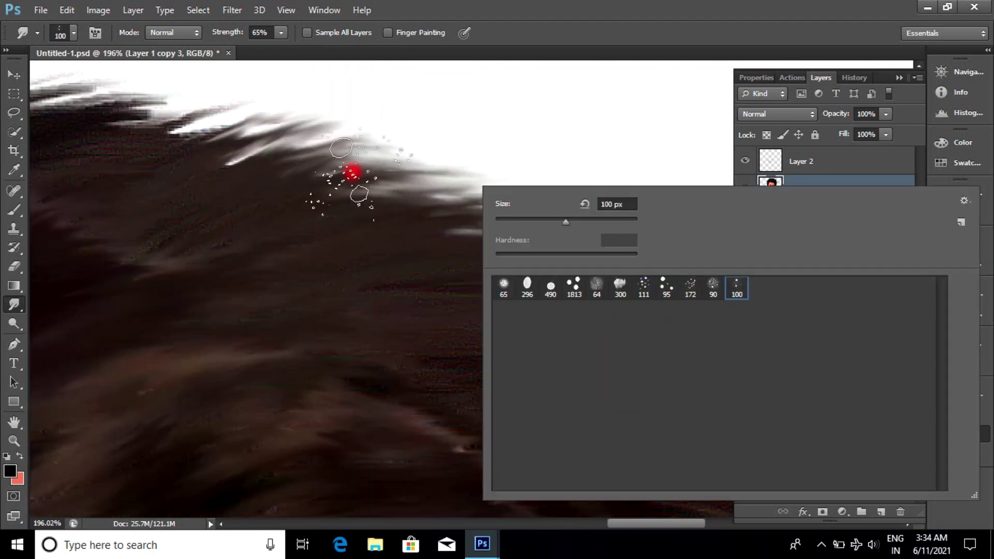
left_click(352, 171)
- Load the 90 px smudge brush preset, briefly shrinking it to 30 px and back
right_click(647, 266)
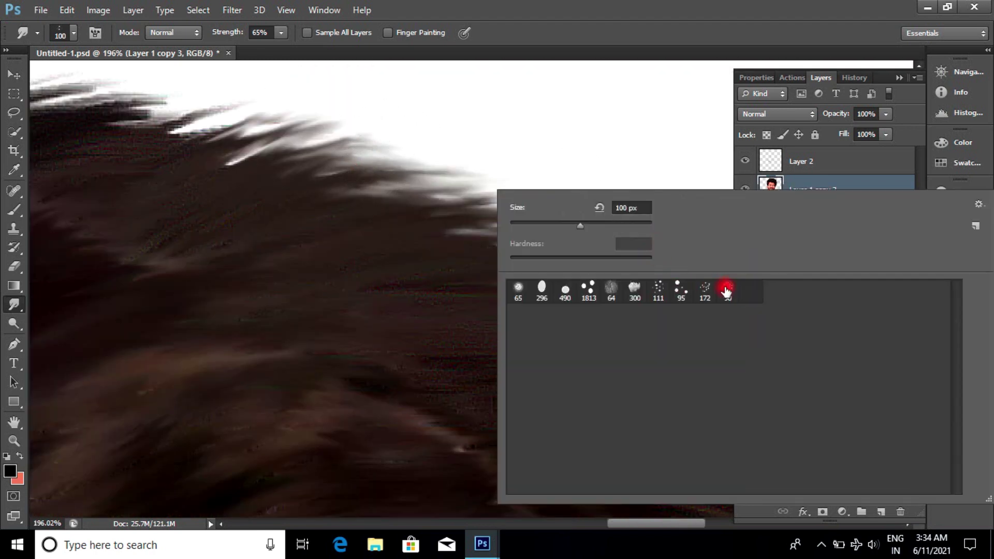
left_click(712, 285)
scroll(610, 332, "down", 3)
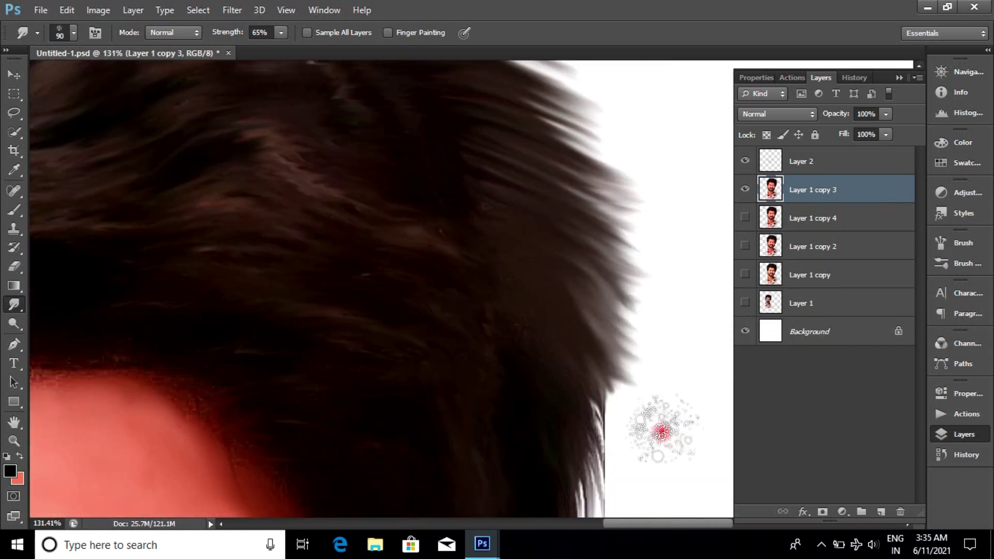
scroll(616, 362, "down", 3)
scroll(575, 249, "down", 2)
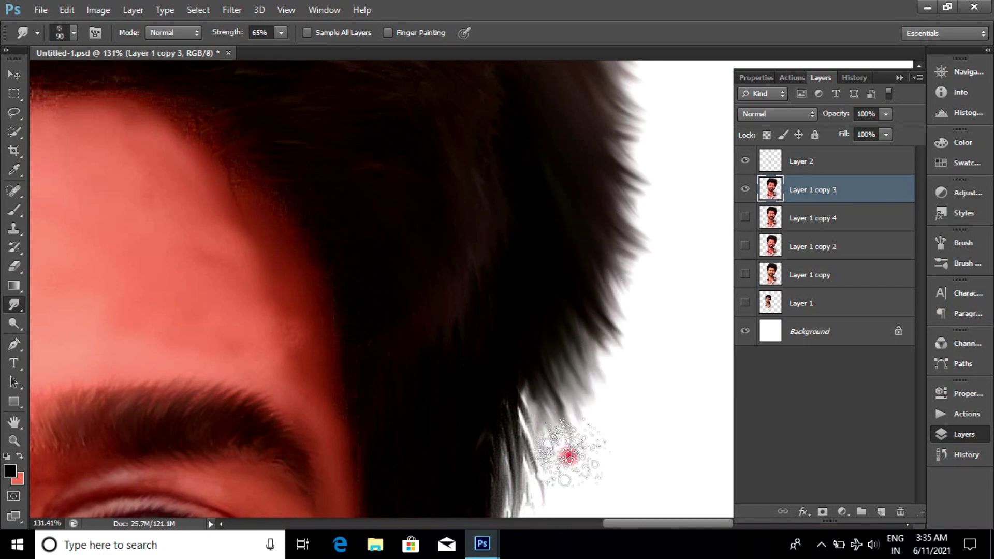
scroll(570, 414, "down", 4)
scroll(569, 311, "down", 2)
scroll(566, 198, "up", 5)
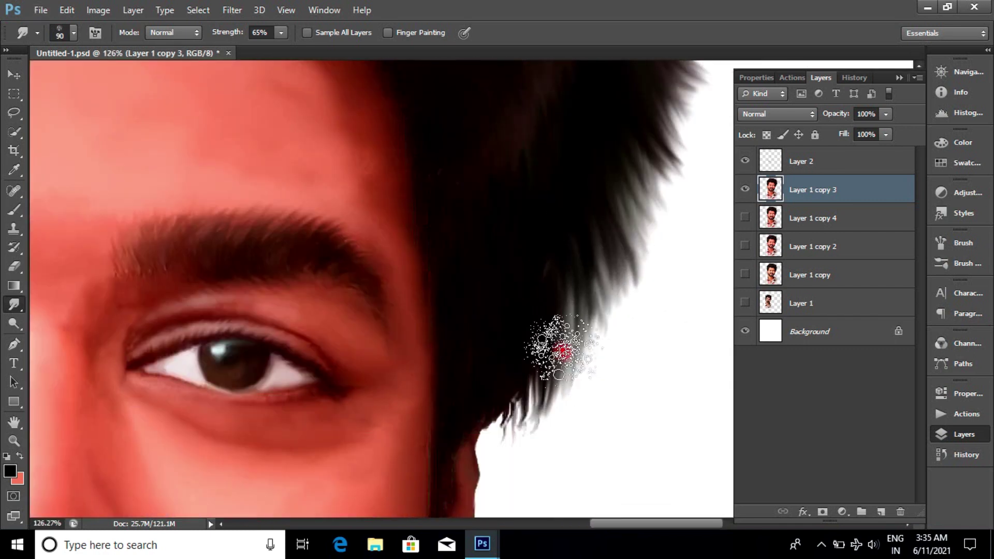
scroll(569, 450, "down", 2)
scroll(555, 311, "up", 4)
key("bracketleft")
key("bracketleft")
key("bracketleft")
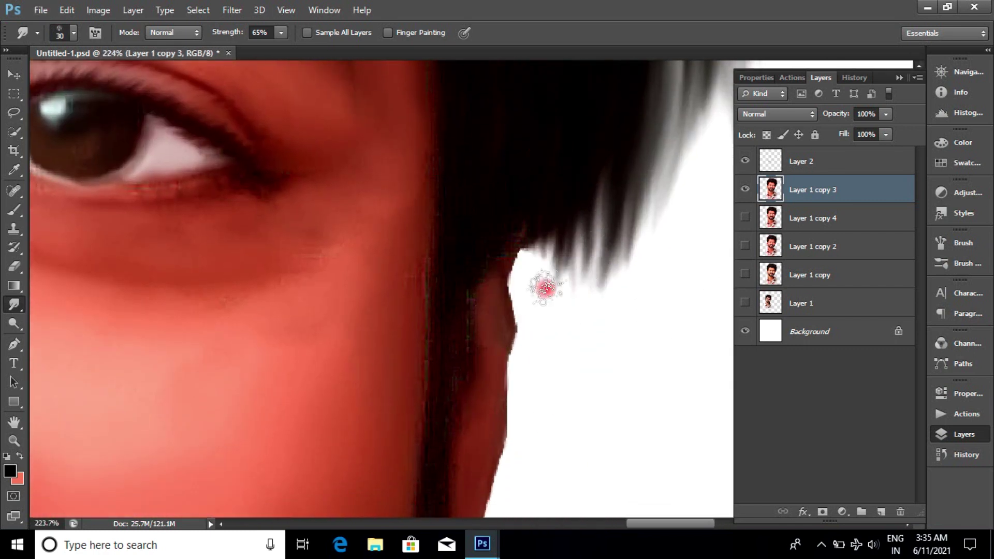
scroll(473, 171, "down", 2)
scroll(400, 334, "down", 4)
scroll(396, 239, "up", 3)
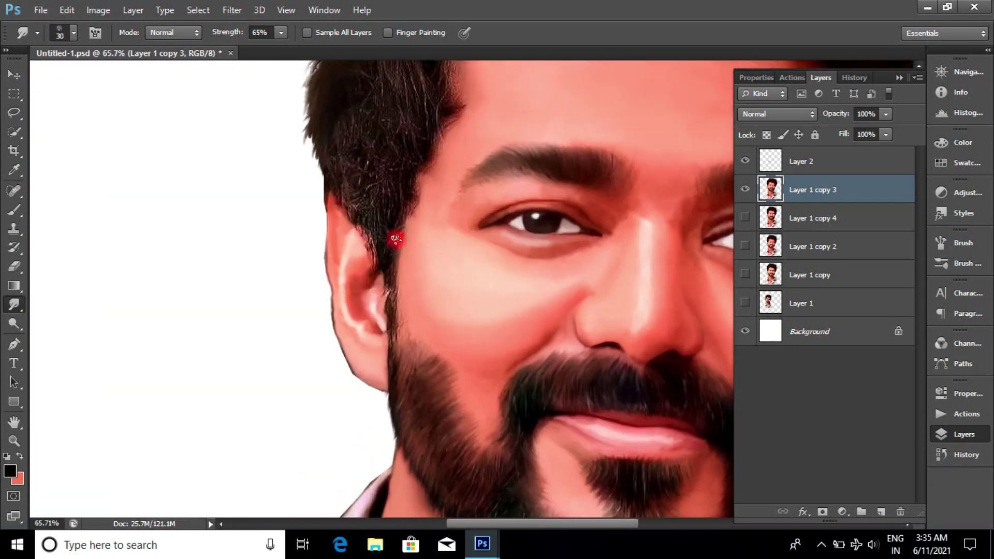
scroll(610, 226, "up", 2)
scroll(603, 337, "down", 3)
scroll(568, 344, "up", 3)
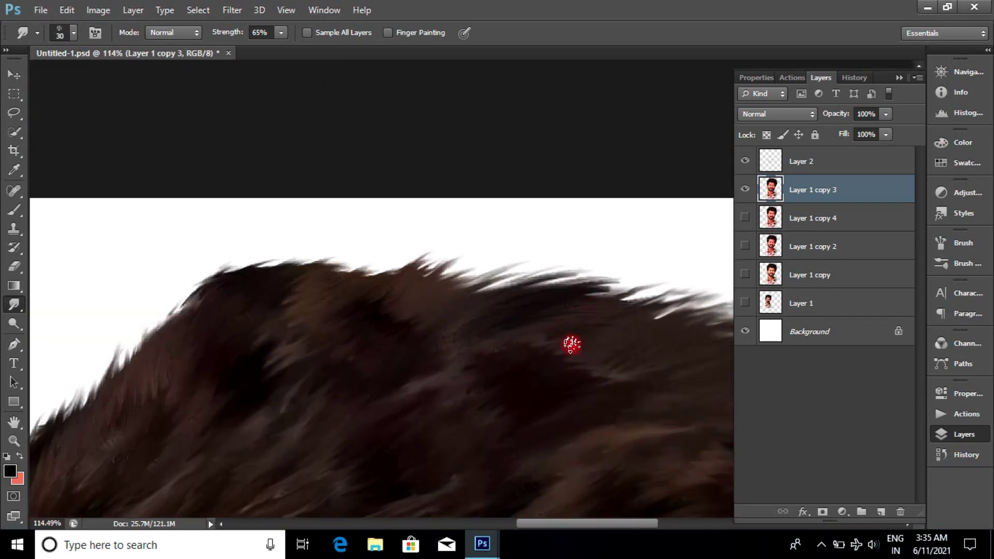
key("bracketright")
key("bracketright")
key("bracketright")
scroll(566, 329, "down", 2)
scroll(593, 243, "up", 1)
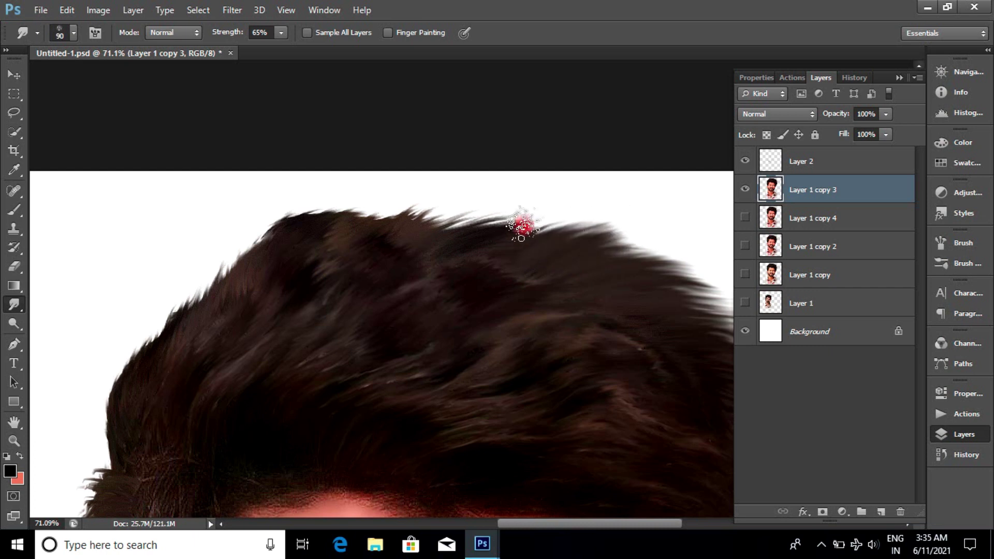
- Smear the top and left hair edges outward into wispy strands
left_click_drag(378, 239, 330, 233)
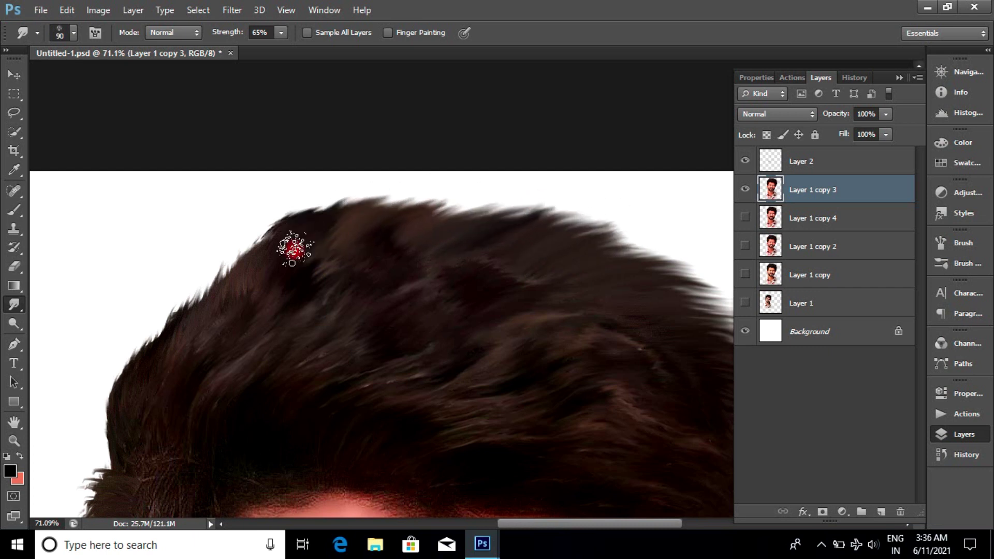
left_click_drag(209, 296, 161, 362)
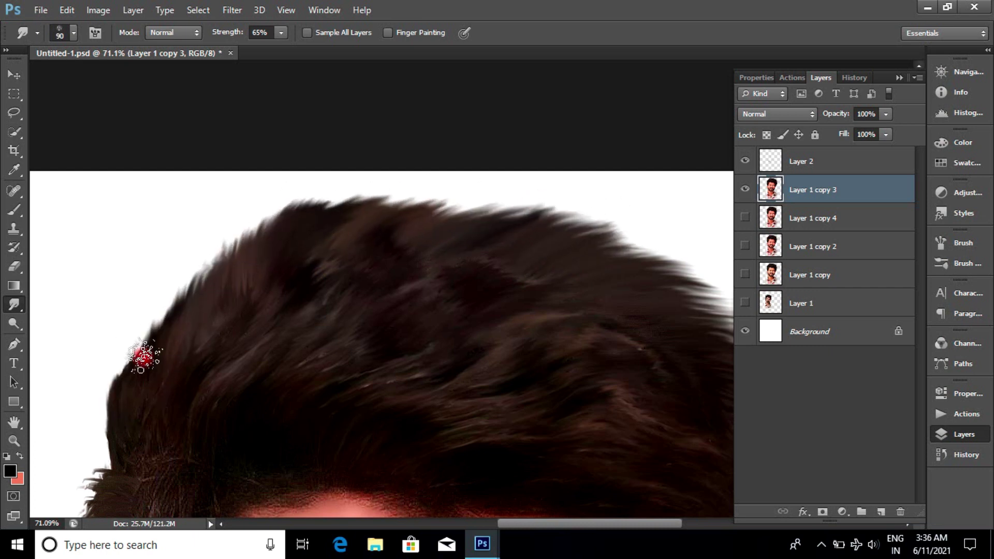
scroll(483, 251, "down", 3)
scroll(359, 202, "down", 1)
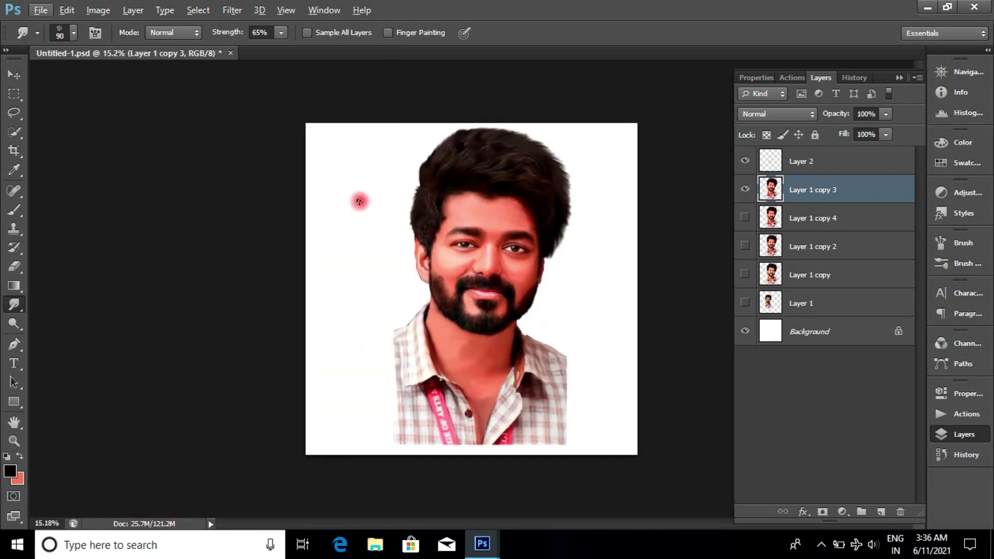
scroll(499, 233, "up", 5)
left_click_drag(539, 523, 565, 527)
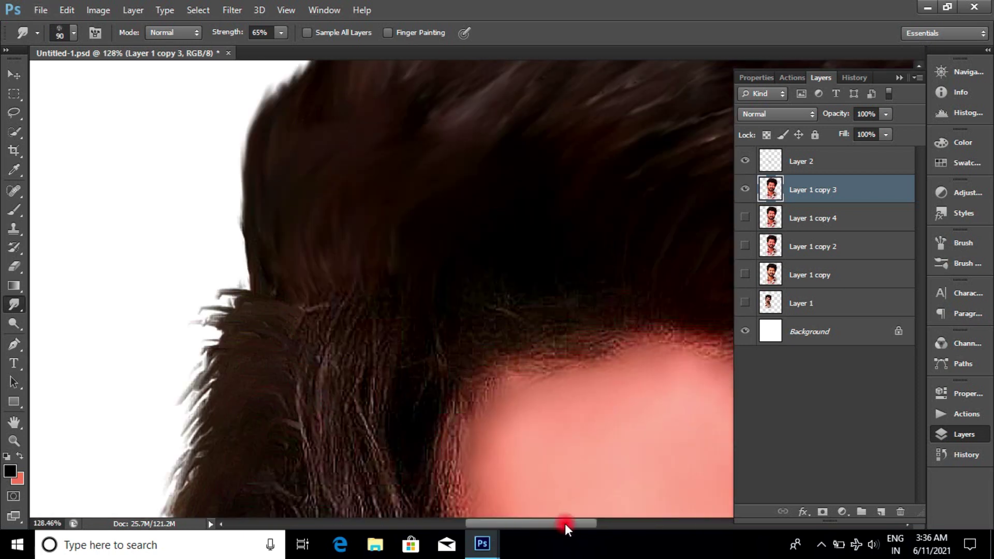
scroll(388, 223, "down", 3)
scroll(415, 160, "down", 2)
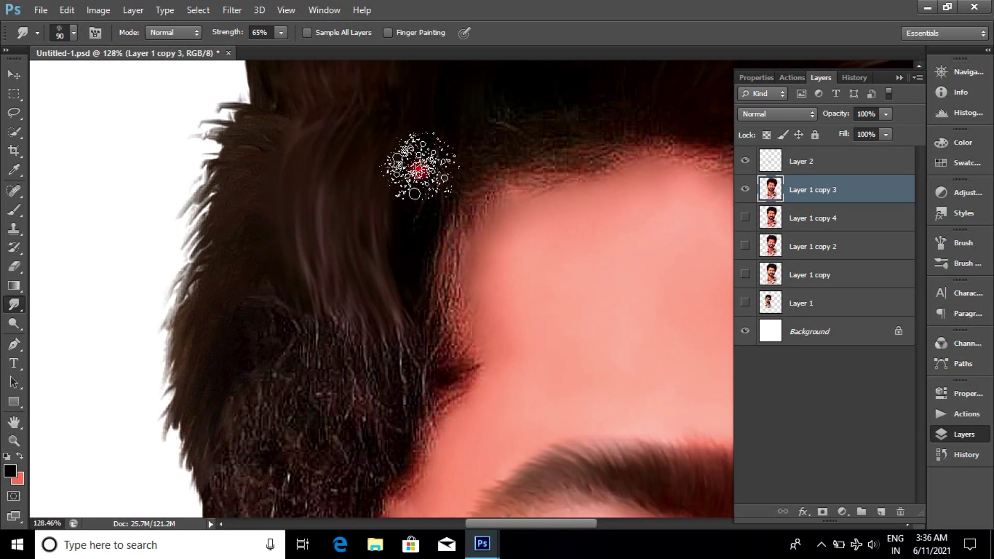
scroll(373, 292, "down", 2)
scroll(363, 290, "down", 4)
scroll(306, 238, "up", 4)
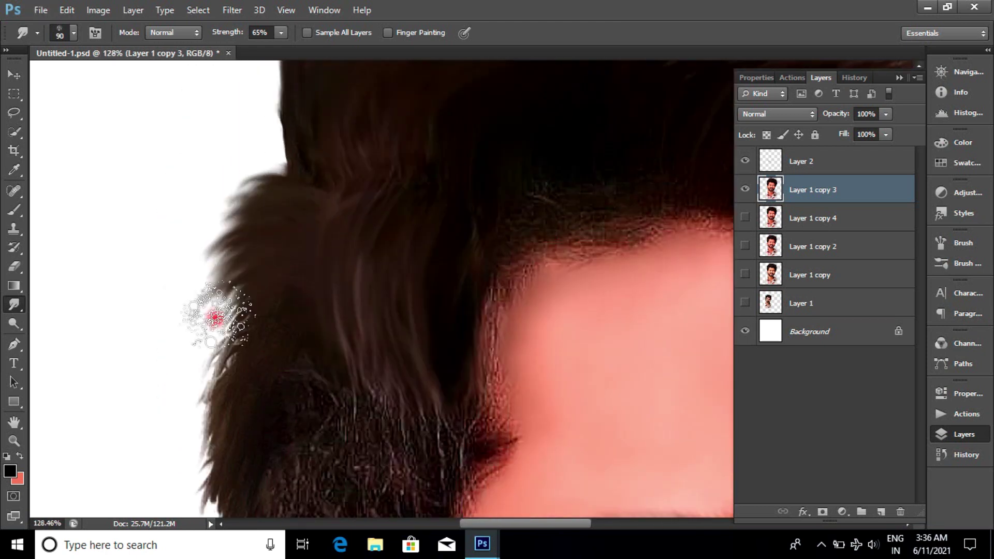
scroll(230, 332, "down", 2)
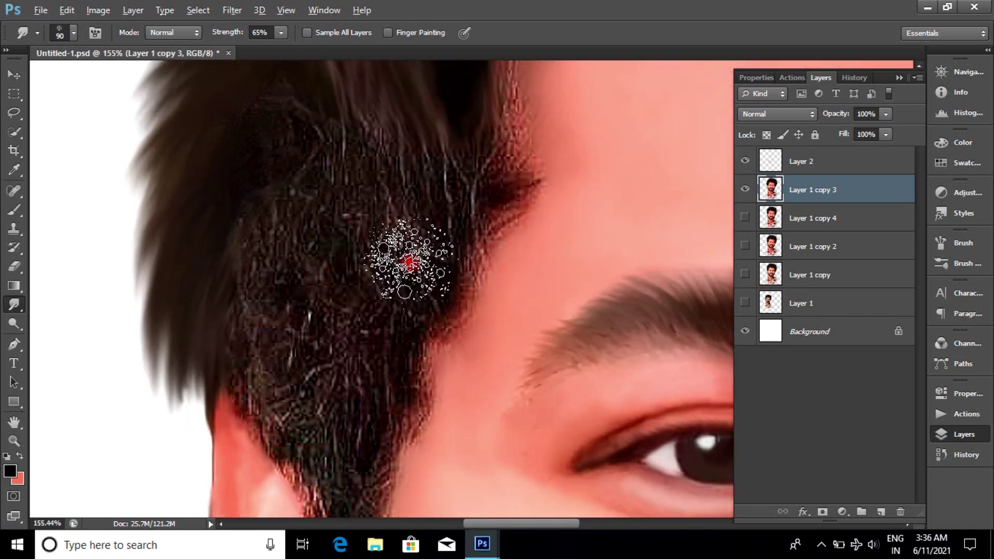
scroll(405, 261, "up", 1)
scroll(386, 284, "down", 2)
scroll(395, 300, "up", 1)
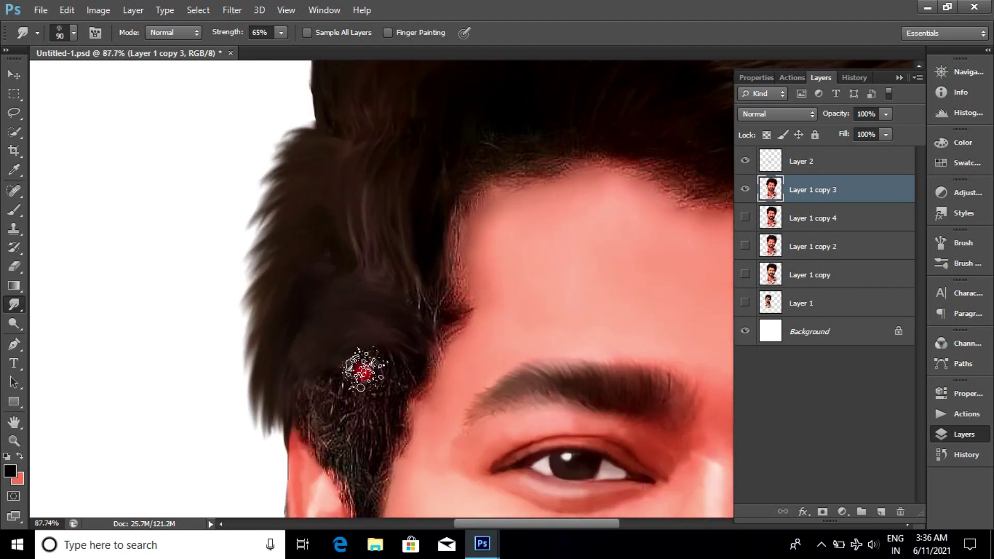
scroll(355, 326, "down", 1)
scroll(414, 401, "down", 3)
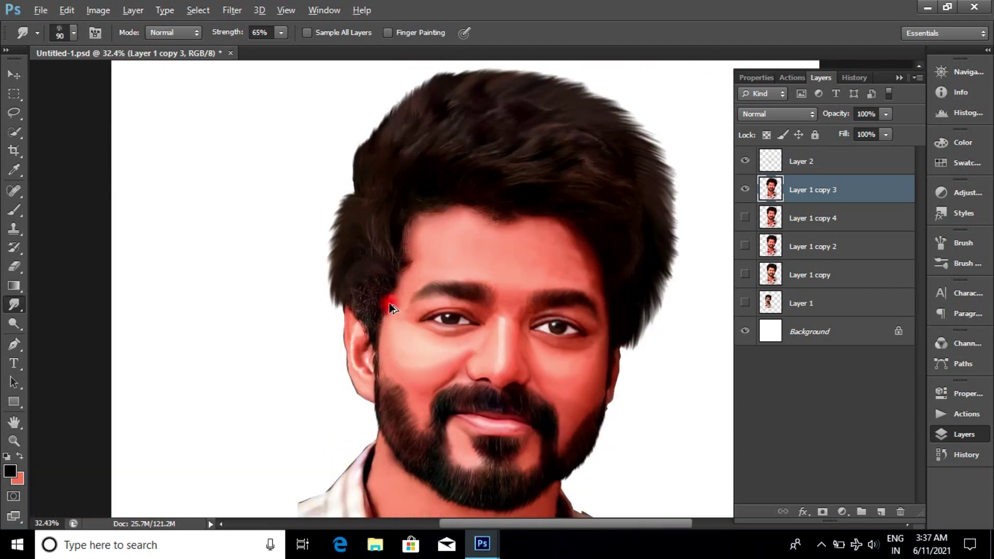
- Smooth the coarse sideburn hair beside the ear into dark strands
scroll(389, 303, "up", 4)
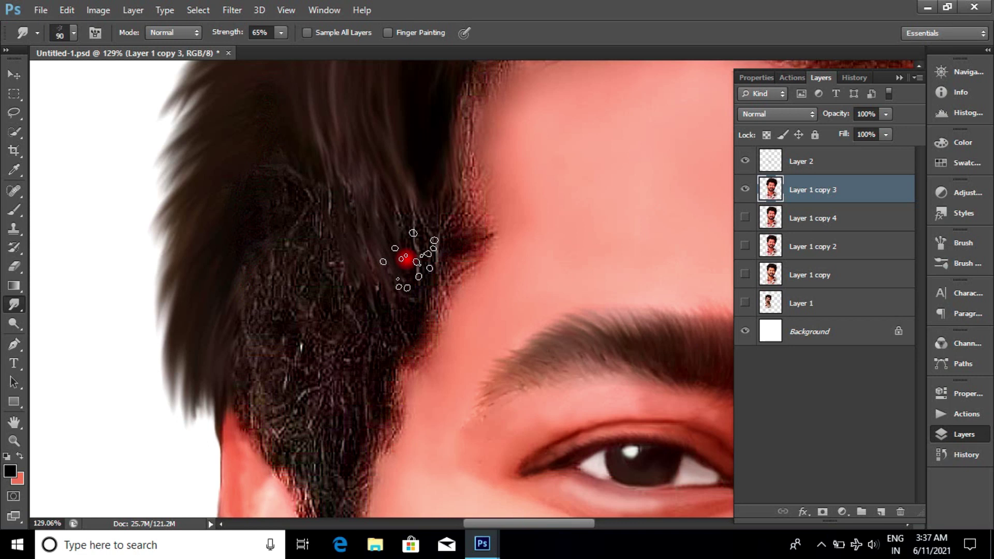
left_click_drag(406, 259, 307, 217)
scroll(352, 345, "down", 3)
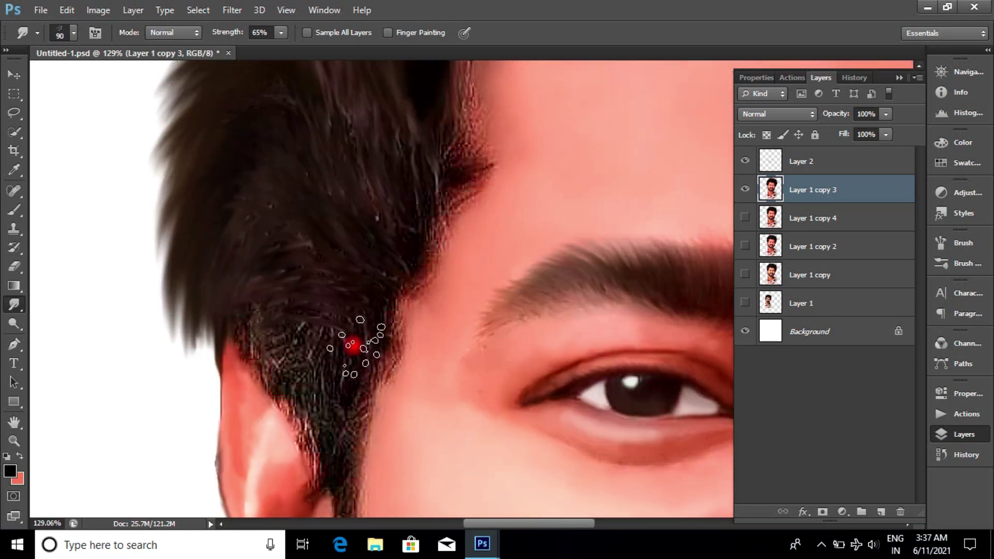
scroll(347, 390, "down", 1)
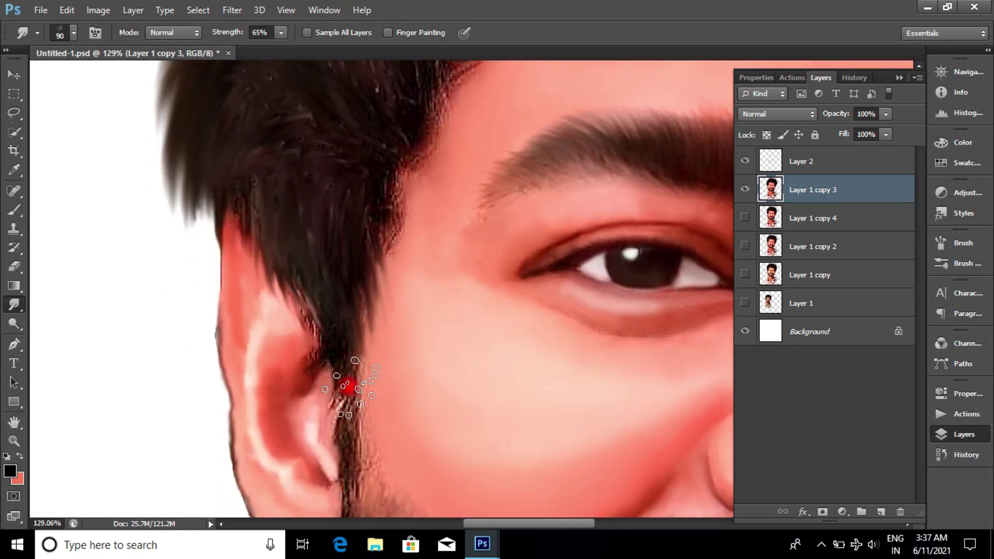
scroll(379, 282, "up", 4)
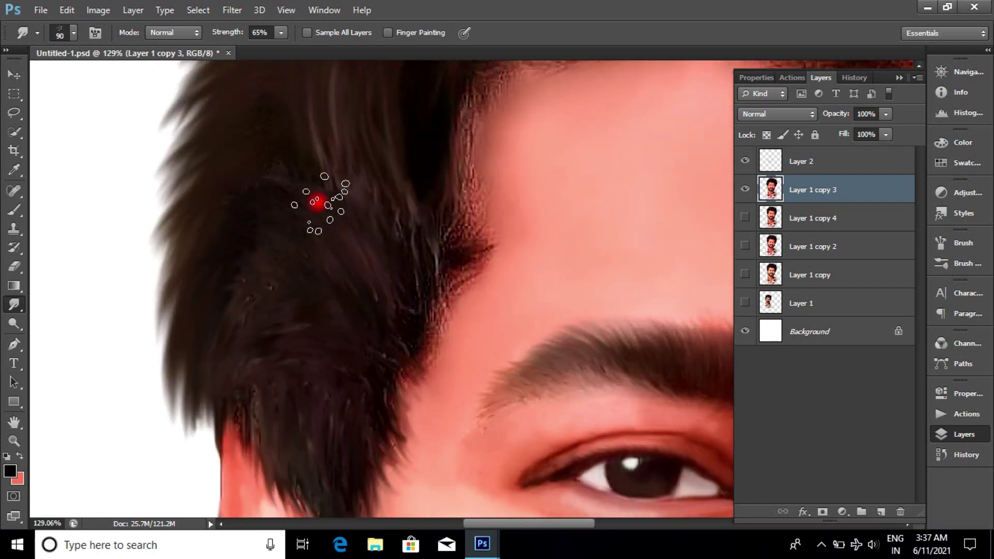
scroll(394, 450, "down", 2)
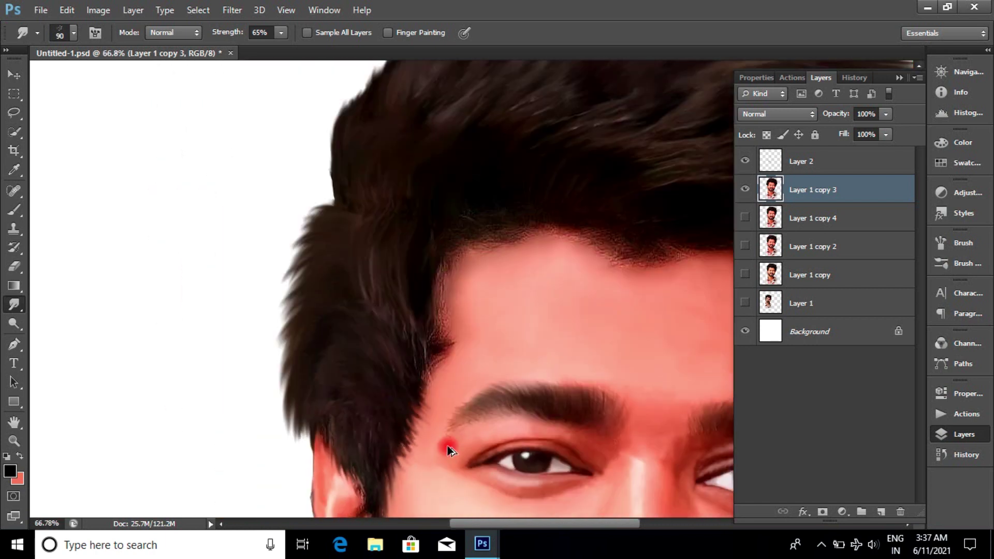
scroll(421, 444, "up", 1)
scroll(339, 351, "up", 2)
scroll(222, 375, "down", 2)
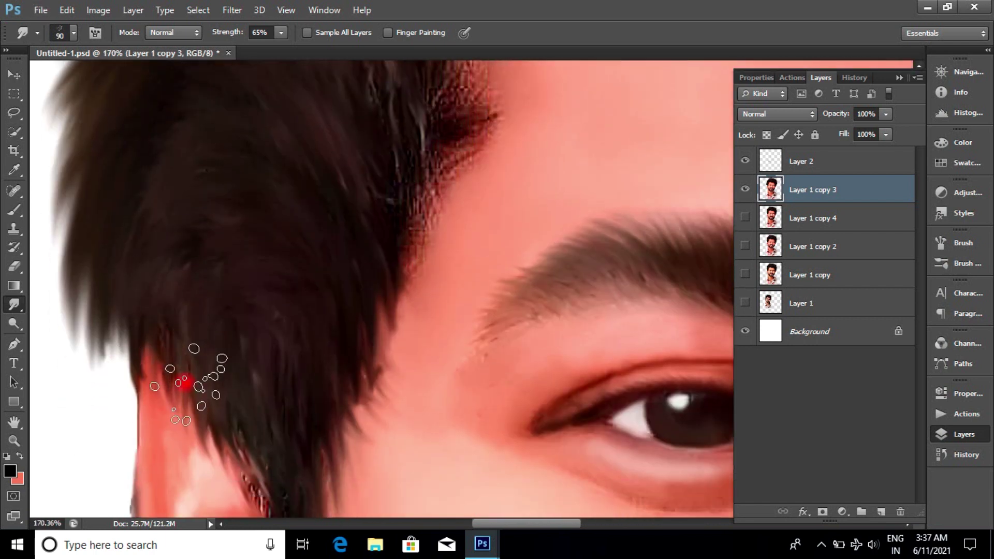
scroll(461, 299, "down", 2)
scroll(462, 300, "down", 1)
scroll(452, 369, "up", 3)
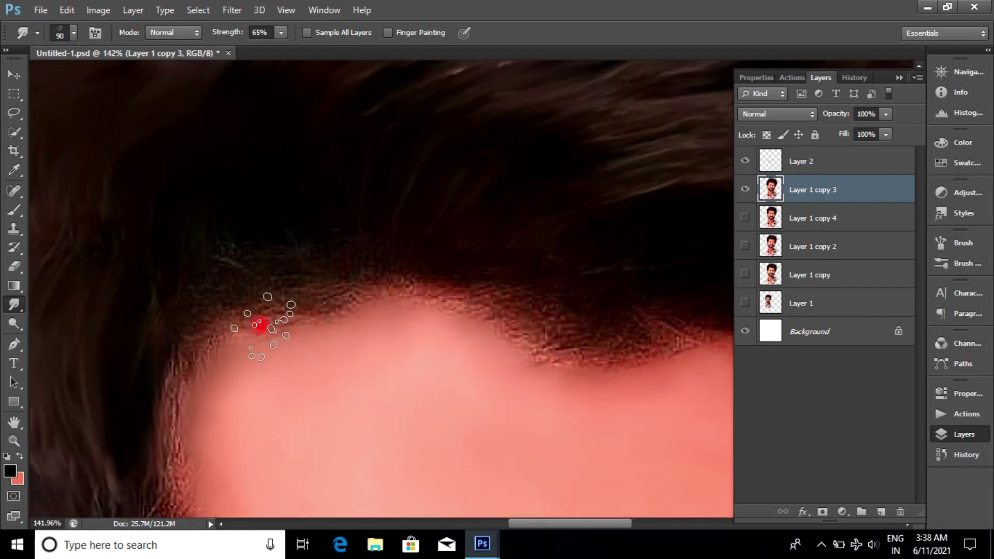
- With a smaller brush, pull hair strands down into the forehead along the hairline
key("bracketleft")
key("bracketleft")
key("bracketleft")
scroll(427, 208, "up", 2)
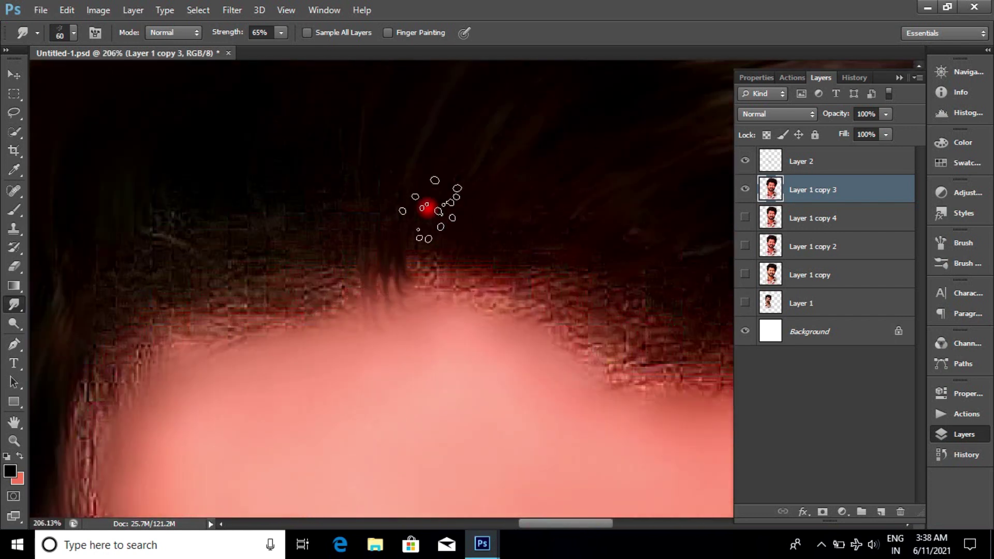
left_click_drag(407, 298, 553, 288)
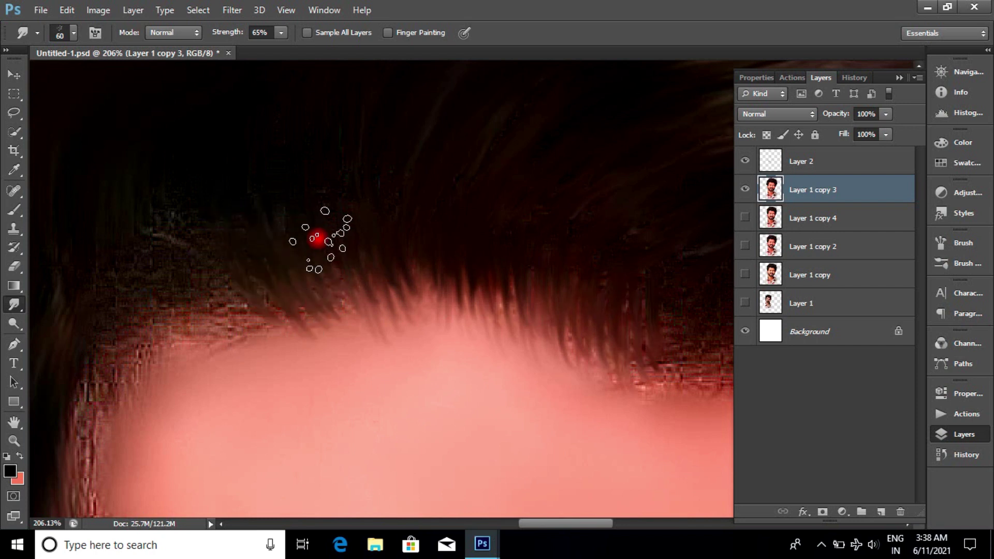
left_click_drag(317, 238, 158, 323)
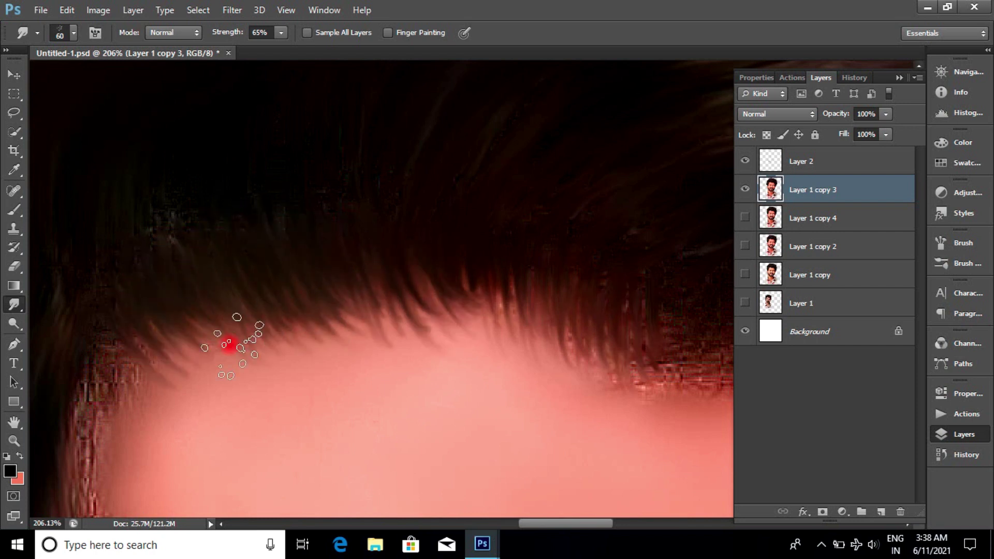
scroll(277, 417, "down", 3)
scroll(477, 355, "down", 2)
scroll(251, 280, "up", 2)
scroll(268, 226, "up", 3)
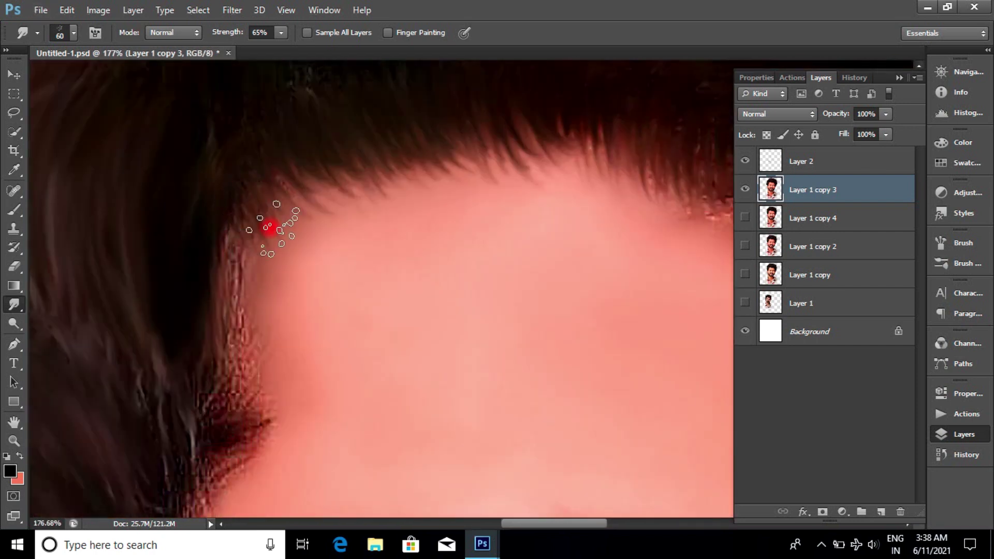
scroll(230, 361, "down", 2)
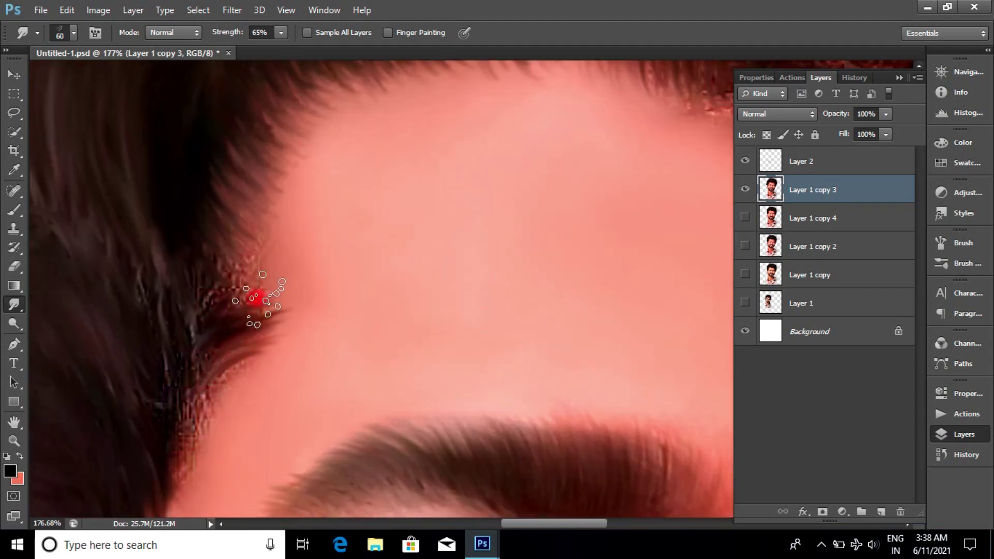
scroll(176, 363, "down", 1)
scroll(288, 406, "down", 3)
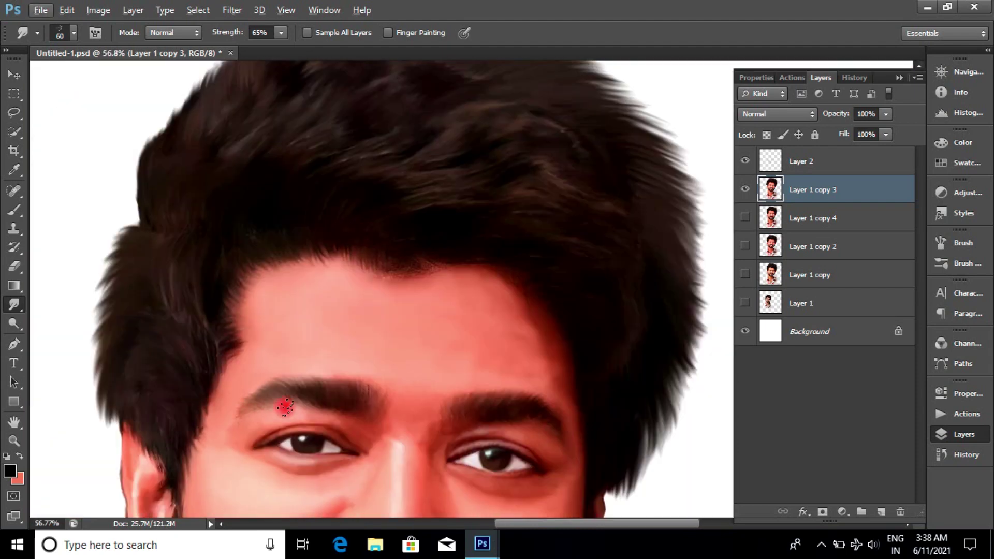
scroll(467, 327, "down", 2)
scroll(505, 301, "up", 3)
scroll(407, 297, "up", 3)
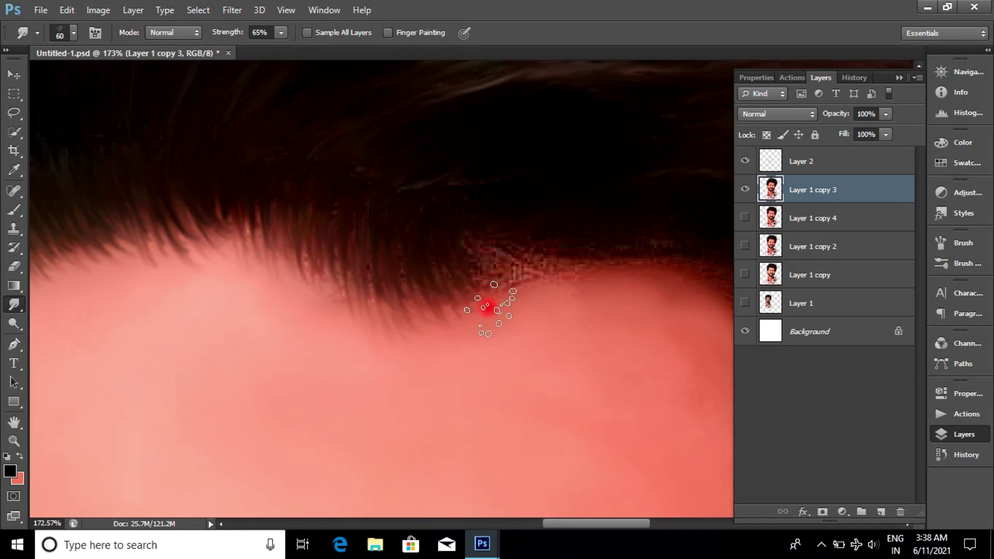
scroll(417, 393, "down", 2)
scroll(464, 207, "up", 2)
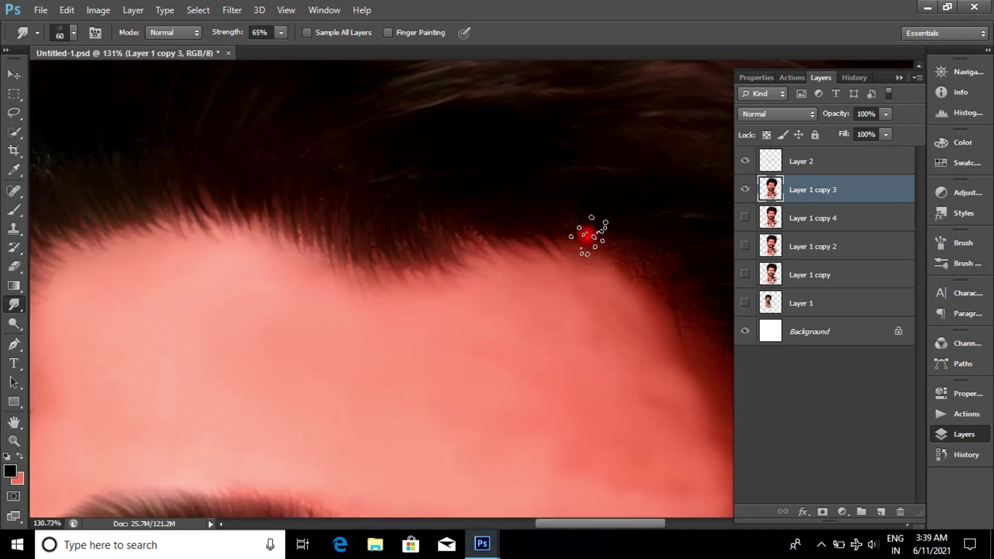
scroll(504, 393, "down", 2)
scroll(522, 337, "up", 2)
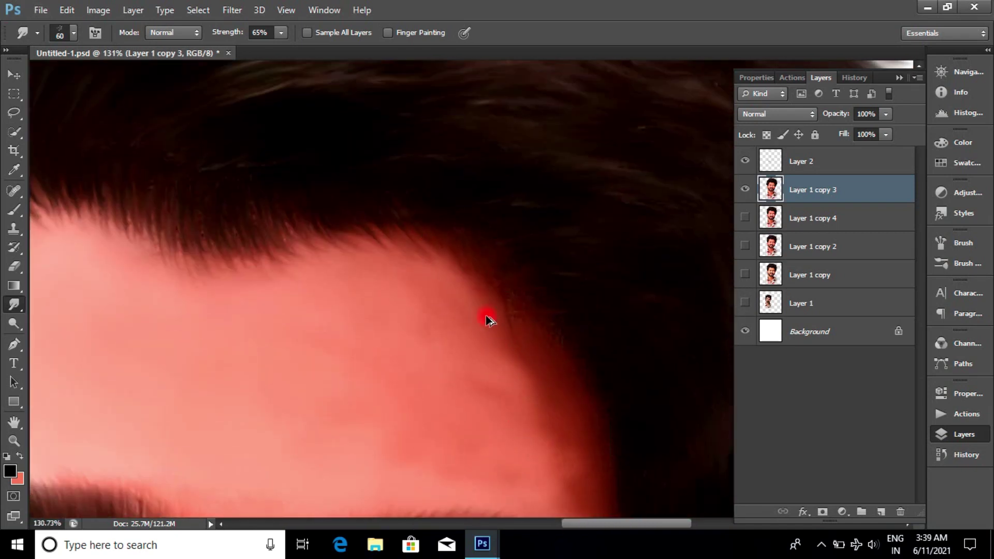
scroll(553, 320, "down", 2)
scroll(383, 353, "down", 2)
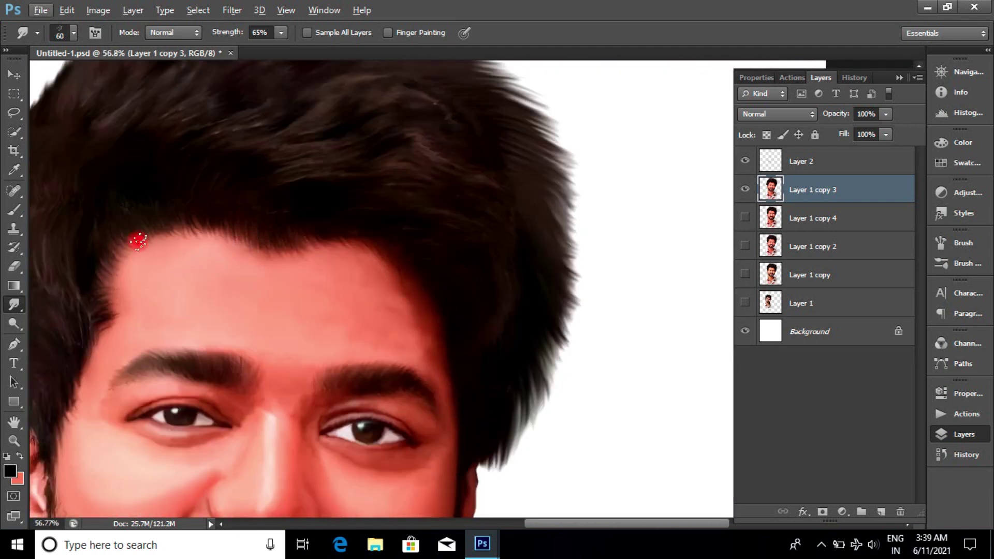
scroll(124, 236, "up", 2)
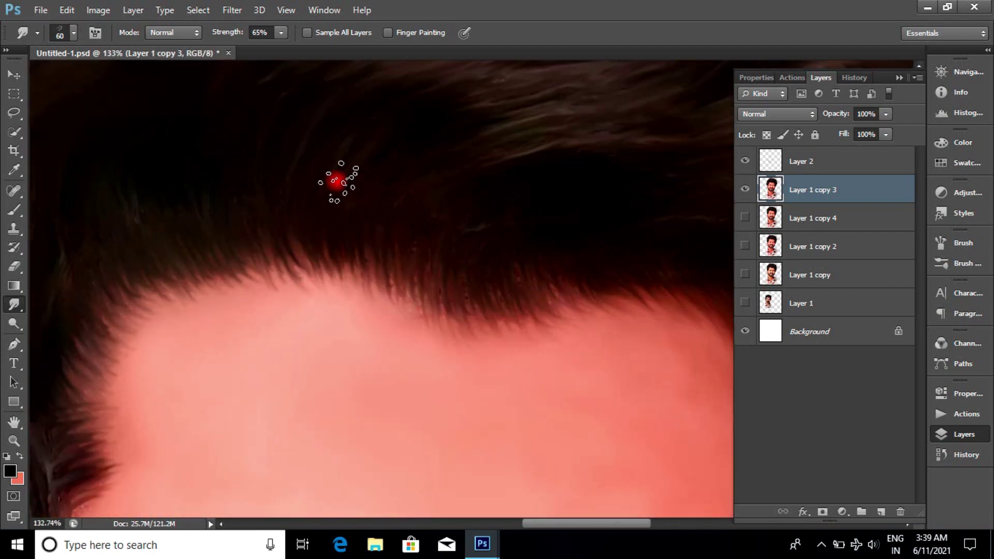
scroll(283, 240, "down", 3)
scroll(507, 261, "down", 2)
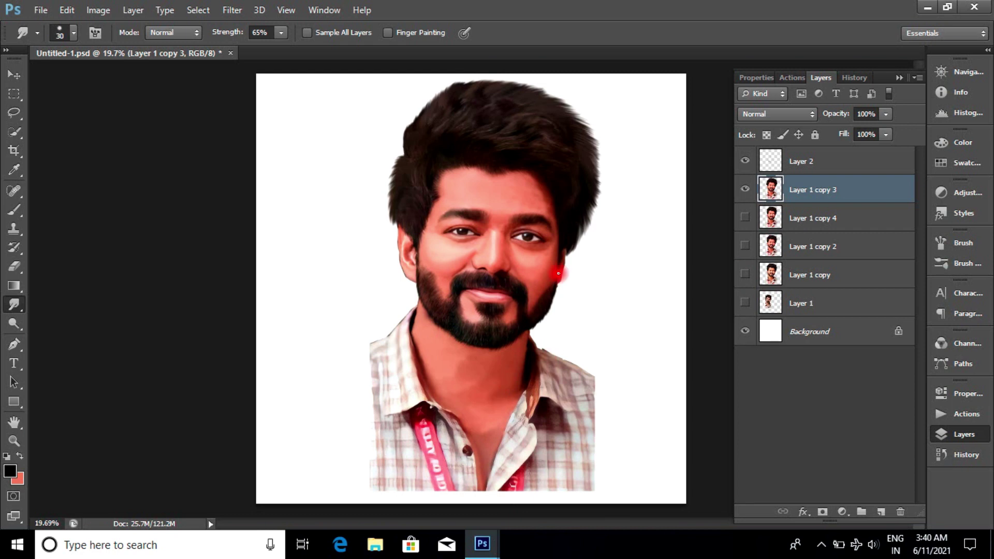
scroll(558, 273, "up", 2)
scroll(188, 371, "up", 2)
scroll(222, 273, "up", 2)
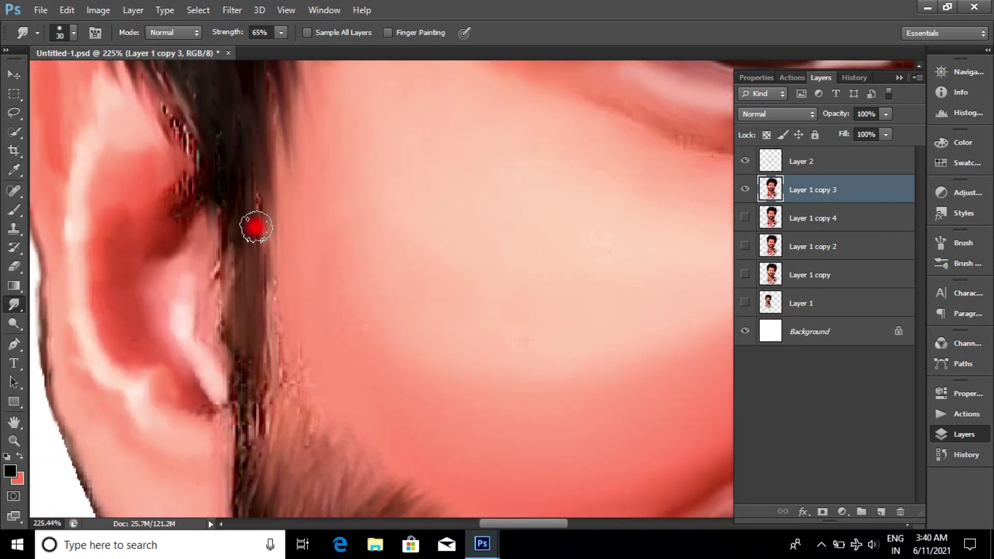
- Switch the Smudge tool to a scattered brush tip preset
right_click(249, 308)
double_click(450, 308)
scroll(191, 137, "up", 2)
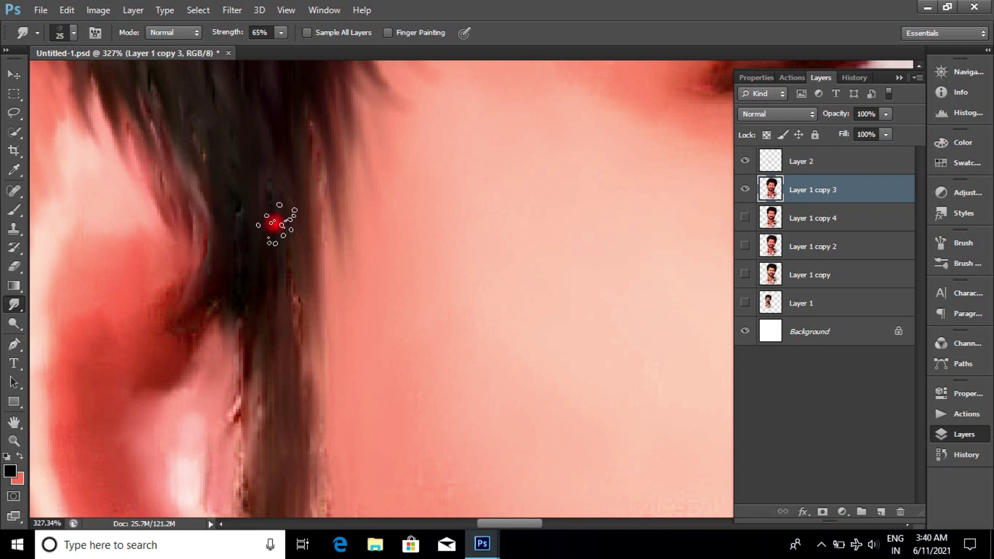
scroll(234, 312, "down", 3)
scroll(351, 382, "down", 2)
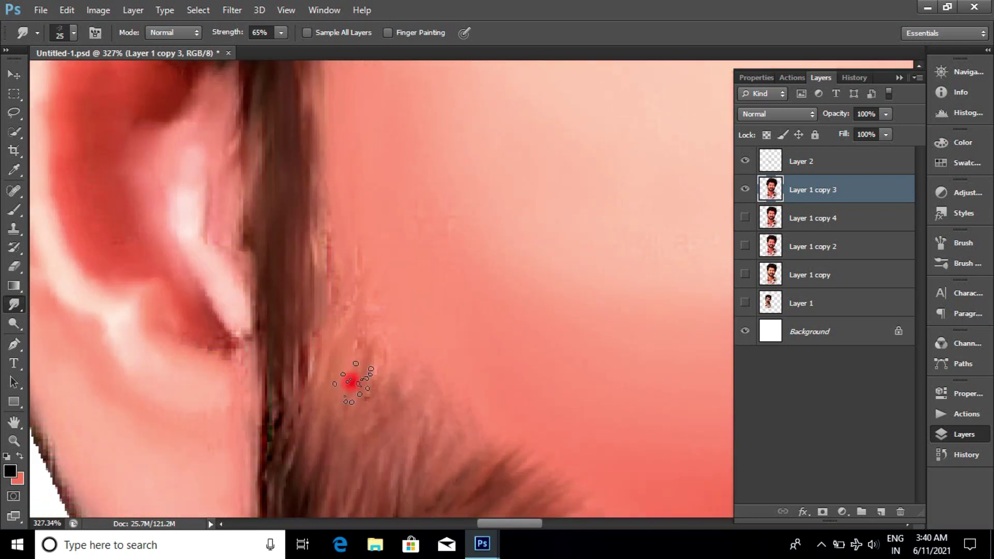
scroll(233, 357, "down", 3)
scroll(415, 318, "down", 6)
- Smudge the shirt collar edge smooth, resizing the brush as needed
scroll(455, 406, "up", 4)
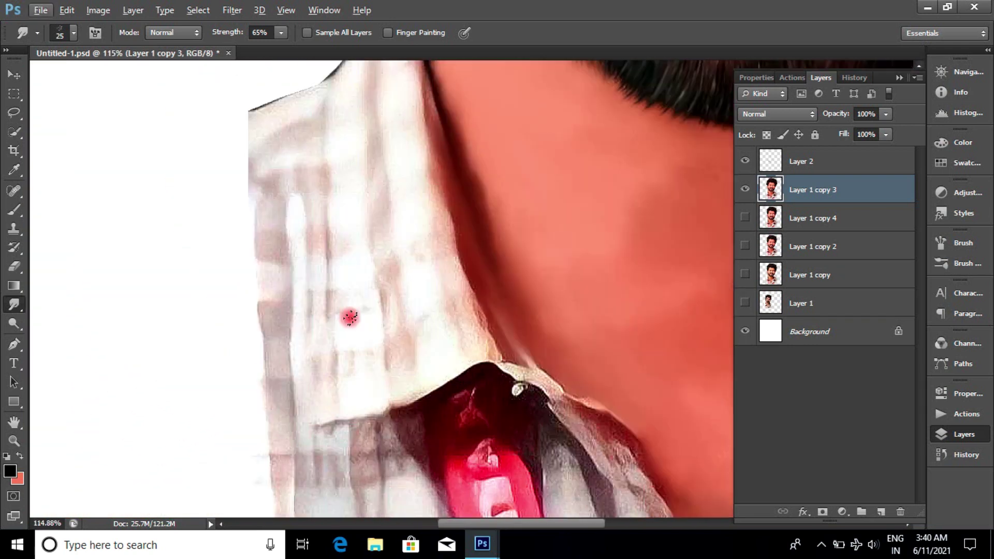
key("bracketright")
key("bracketright")
key("bracketright")
scroll(352, 274, "up", 4)
left_click_drag(302, 390, 402, 276)
key("bracketleft")
key("bracketleft")
left_click_drag(517, 237, 516, 165)
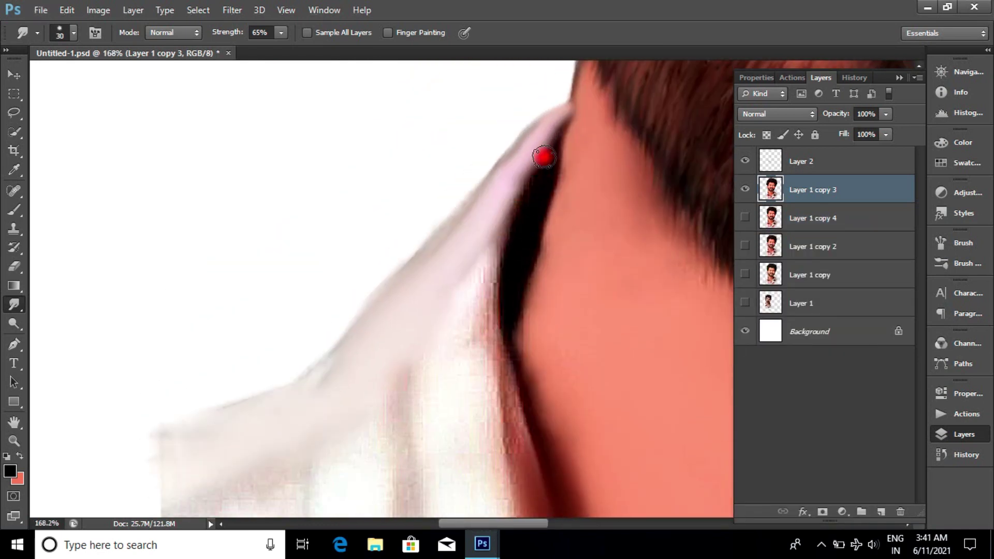
scroll(487, 355, "down", 3)
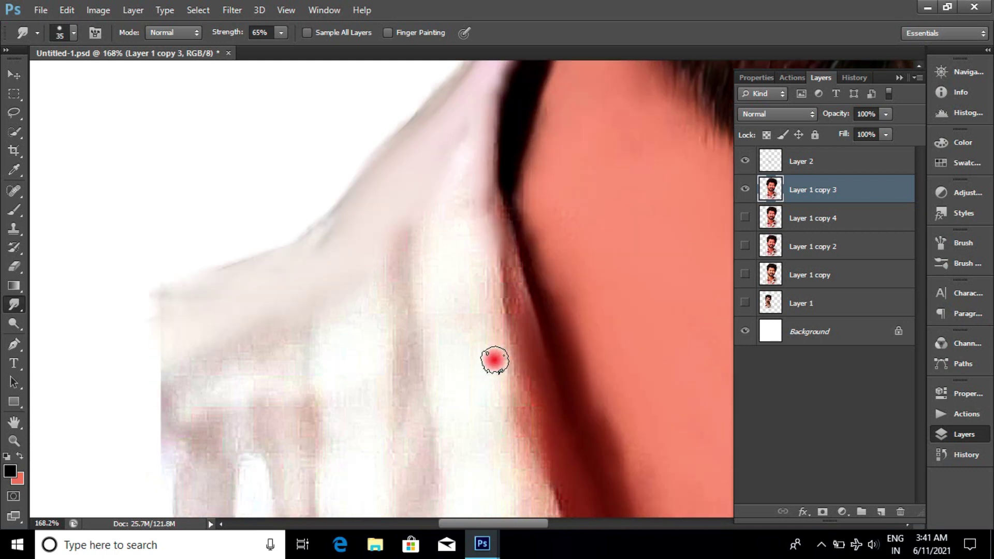
scroll(466, 352, "down", 5)
scroll(440, 399, "up", 2)
key("bracketright")
key("bracketright")
key("bracketright")
scroll(408, 415, "down", 2)
scroll(362, 383, "down", 1)
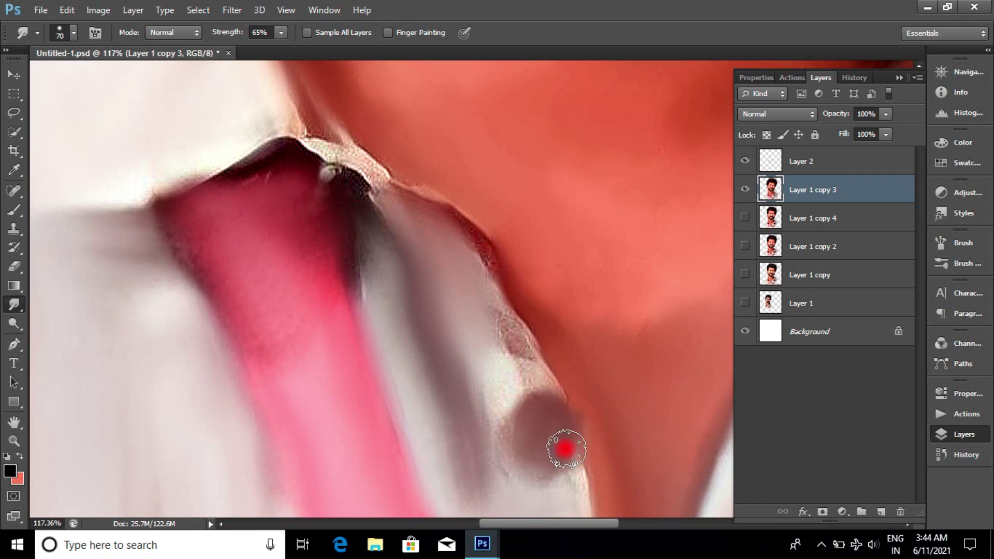
scroll(579, 363, "down", 2)
scroll(592, 284, "up", 1)
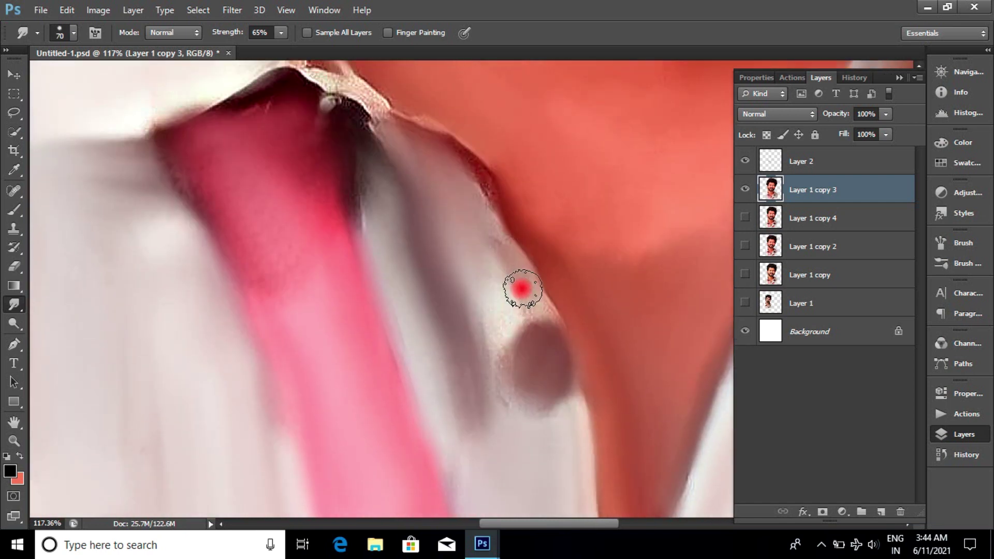
scroll(496, 310, "up", 2)
scroll(288, 228, "up", 3)
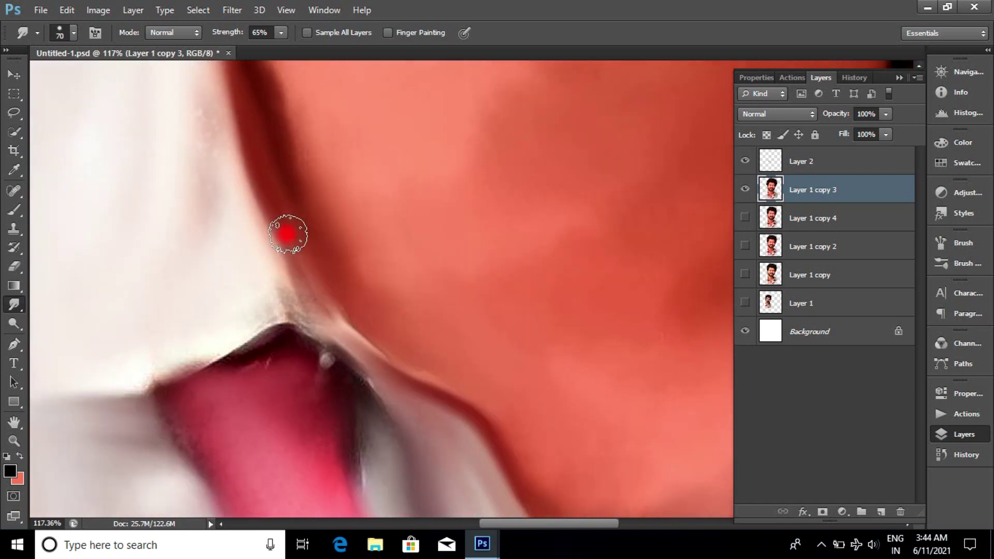
scroll(193, 162, "up", 3)
scroll(260, 459, "down", 2)
scroll(180, 366, "down", 2)
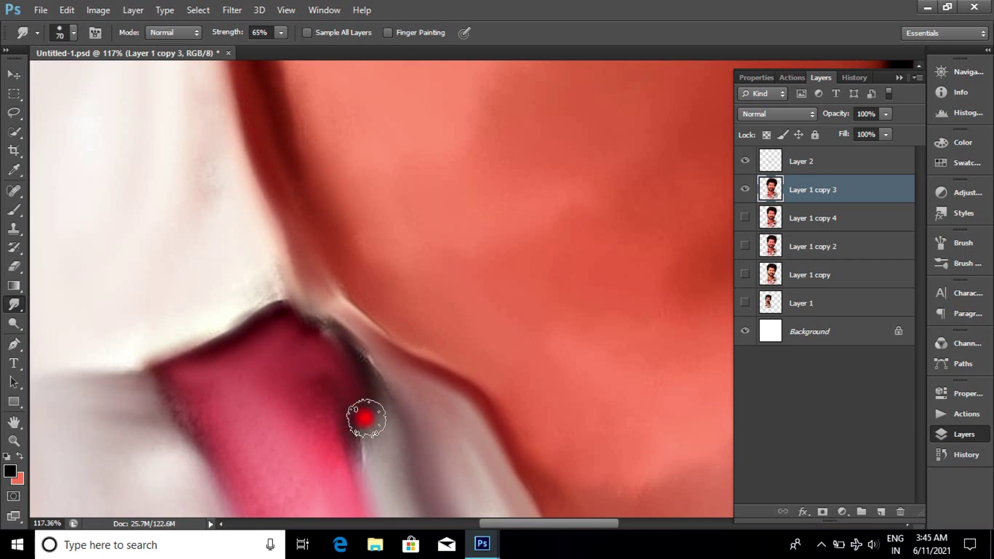
scroll(202, 354, "down", 1)
scroll(301, 304, "down", 5)
scroll(559, 402, "up", 5)
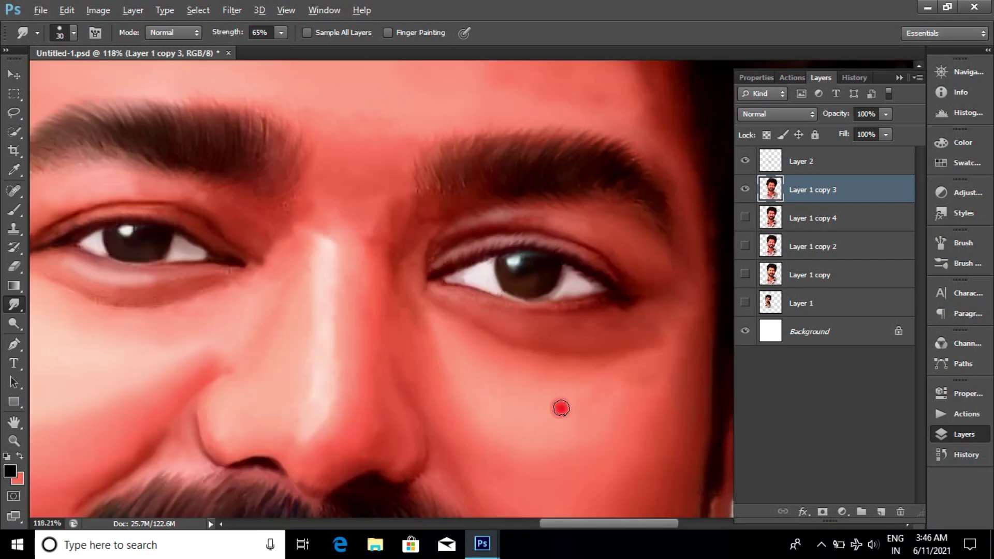
scroll(367, 178, "up", 2)
key("bracketleft")
key("bracketleft")
key("bracketleft")
scroll(414, 223, "down", 5)
scroll(337, 269, "up", 2)
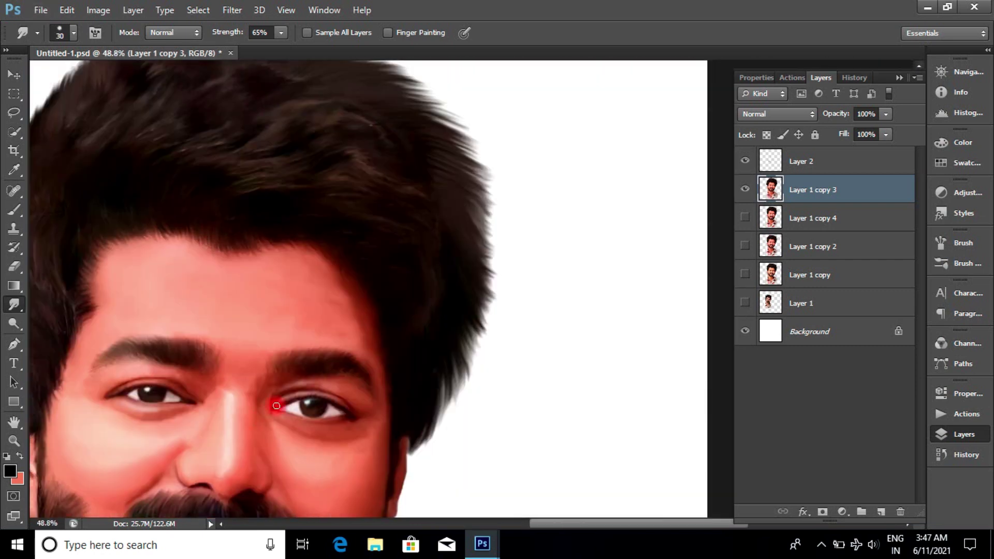
scroll(311, 363, "down", 3)
scroll(445, 273, "up", 3)
scroll(445, 273, "down", 2)
scroll(457, 275, "down", 3)
- Open DIGITAL PAINTING BACKGROUND 10 from the digital art bg folder and drag it into the portrait
key("alt+f")
key("o")
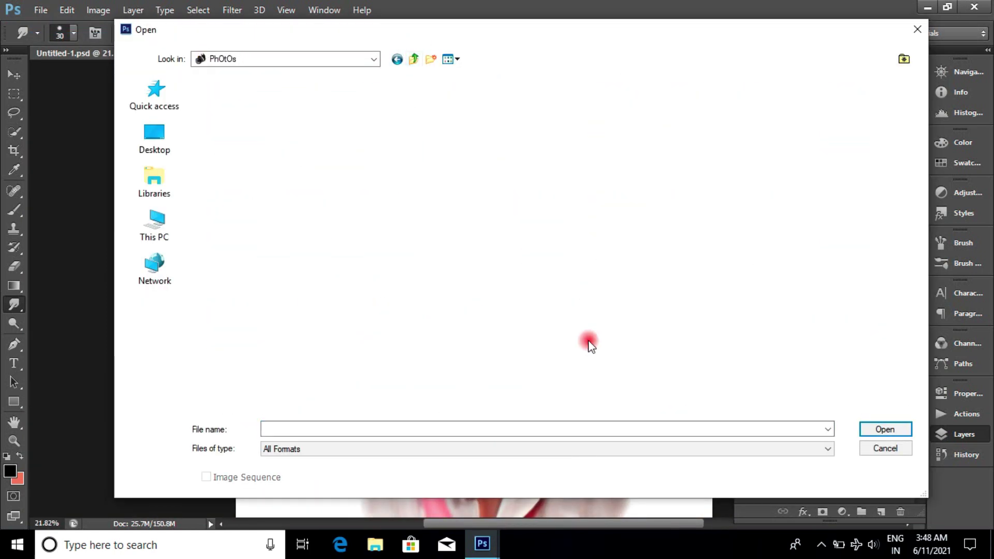
double_click(396, 179)
double_click(330, 97)
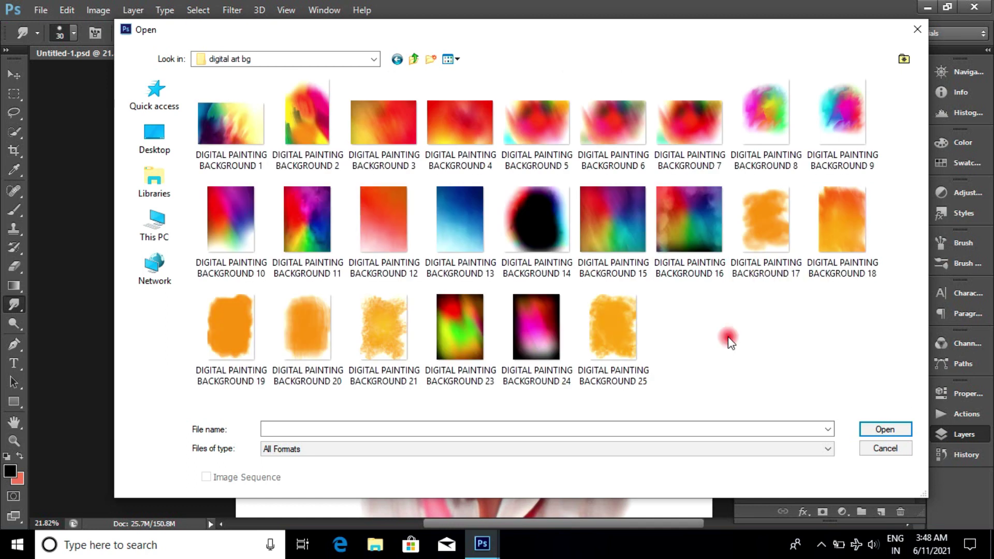
double_click(231, 218)
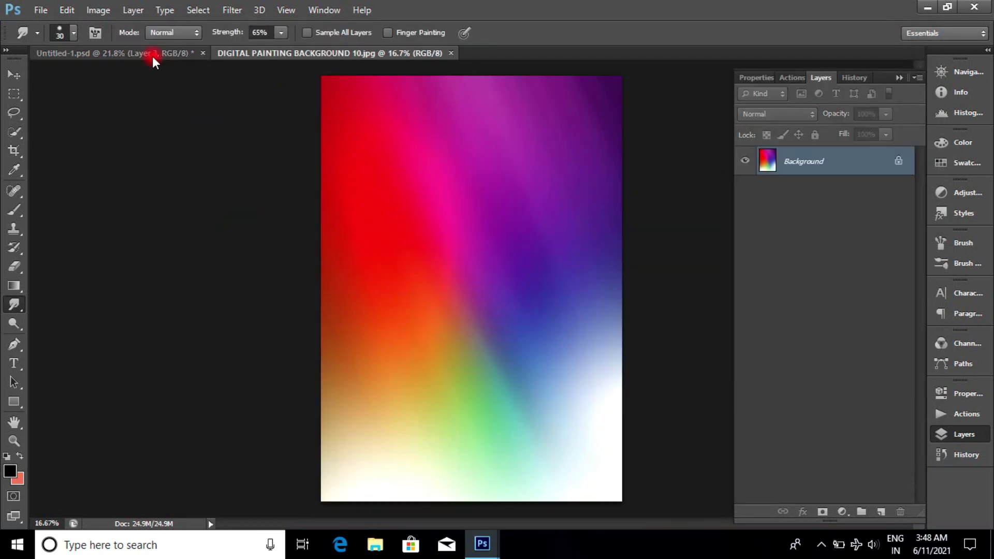
left_click_drag(152, 56, 315, 164)
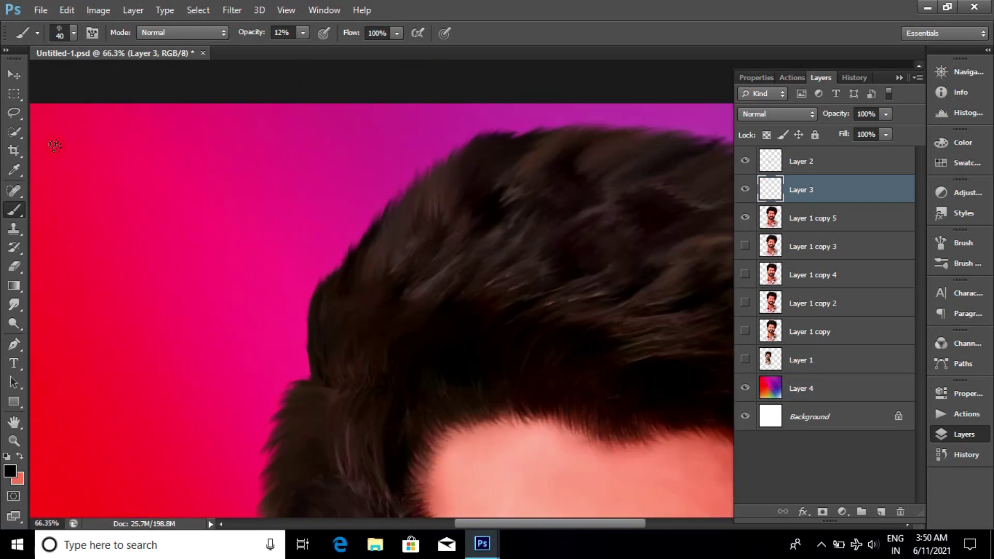
- Set the foreground painting colour to magenta
left_click(9, 470)
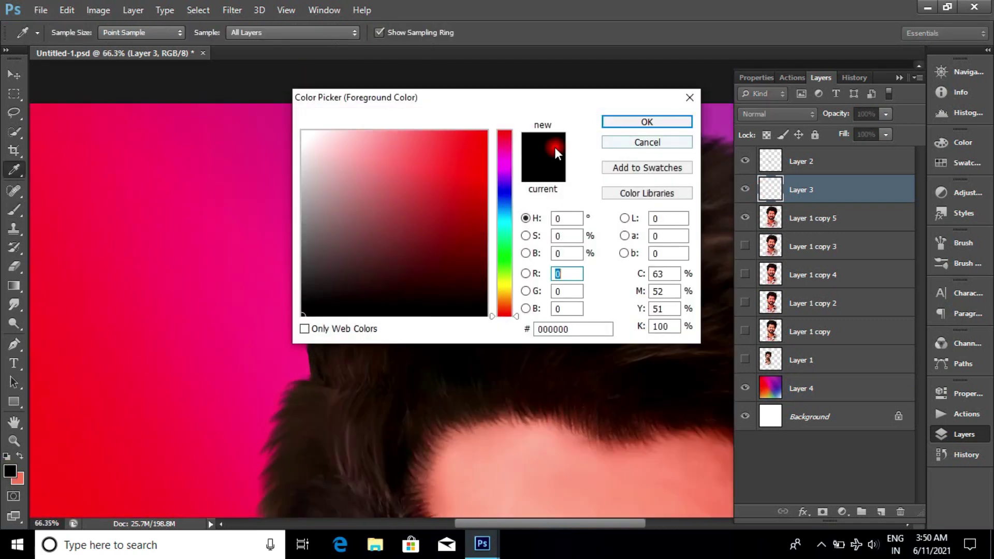
left_click(505, 157)
left_click(482, 142)
key("Return")
- Hide the gradient Layer 4 and load the subject's outline as a selection
left_click(745, 388)
scroll(518, 259, "down", 3)
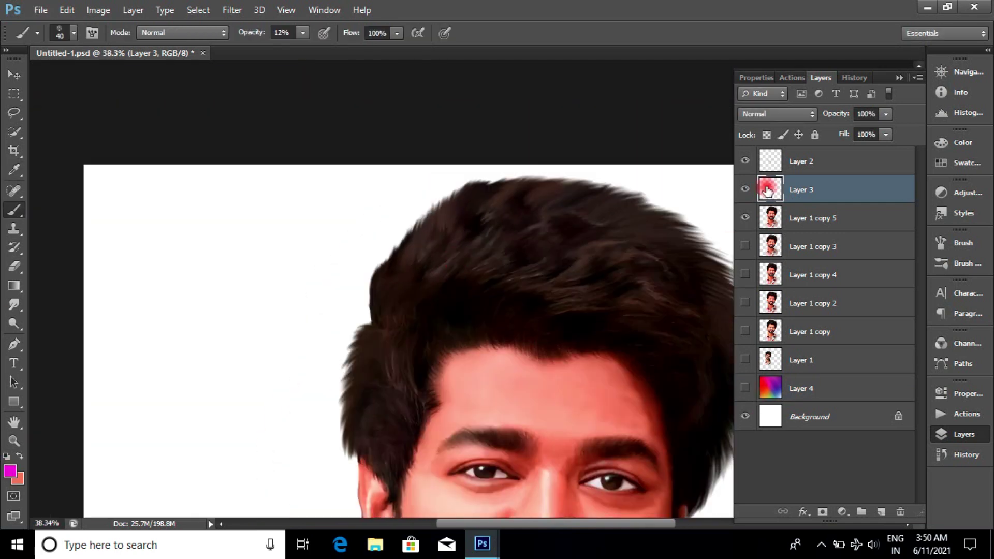
left_click(807, 218)
left_click(770, 218, "ctrl")
scroll(532, 227, "up", 3)
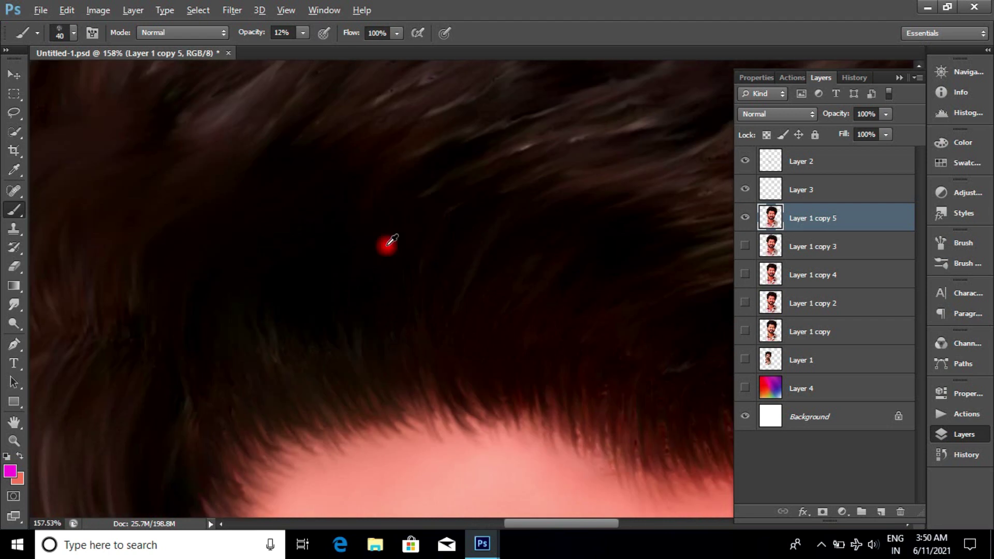
scroll(388, 244, "down", 2)
- Enlarge the brush size for tinting the hair
right_click(453, 210)
key("Escape")
scroll(396, 193, "down", 3)
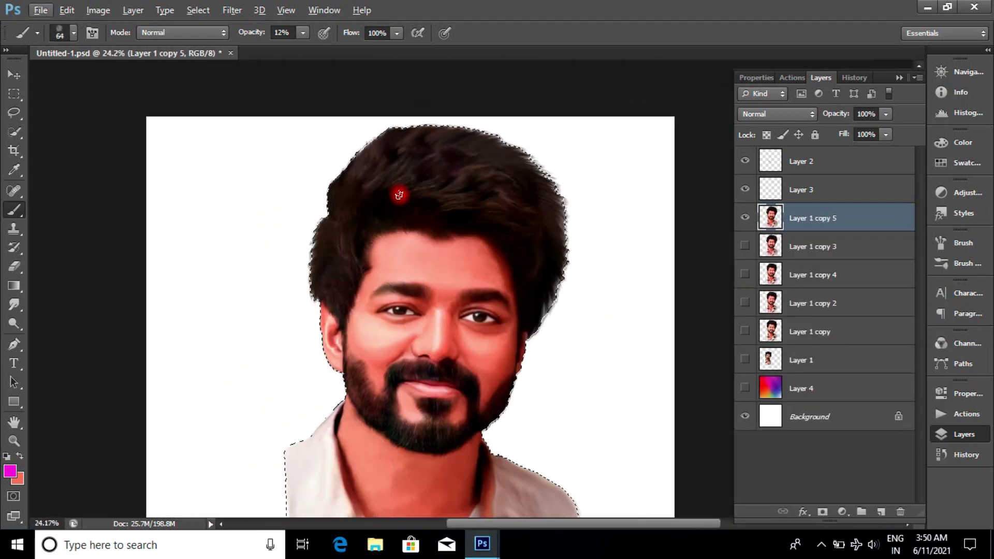
scroll(401, 189, "up", 3)
key("bracketright")
- Set Layer 3 to Color blend mode and brush a 12% magenta tint over the top of the hair
left_click(795, 202)
left_click(777, 113)
left_click(755, 447)
mouse_move(344, 200)
left_mouse_down()
mouse_move(543, 233)
mouse_move(350, 246)
mouse_move(550, 226)
left_mouse_up()
- Paint more purple tint onto the upper hair
scroll(550, 226, "down", 2)
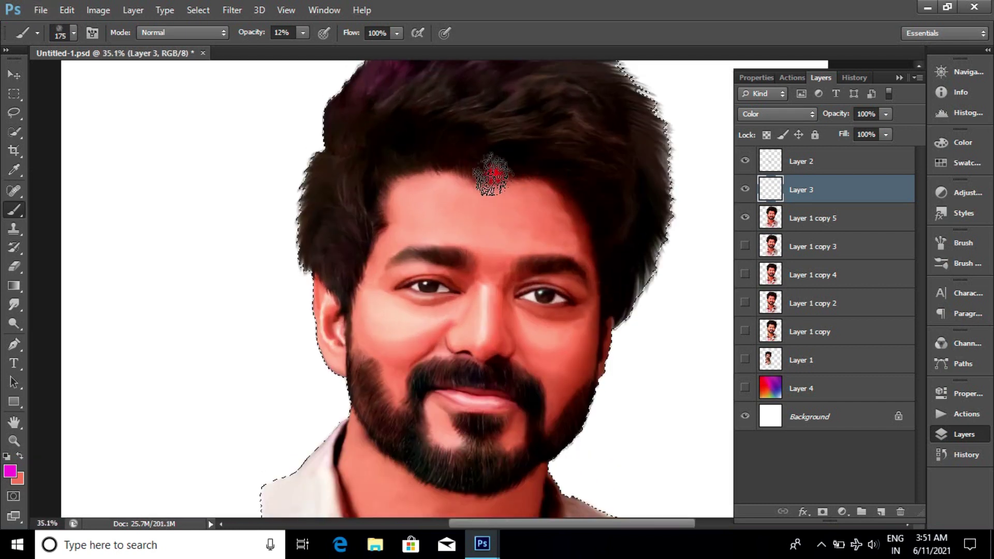
left_click_drag(303, 33, 306, 46)
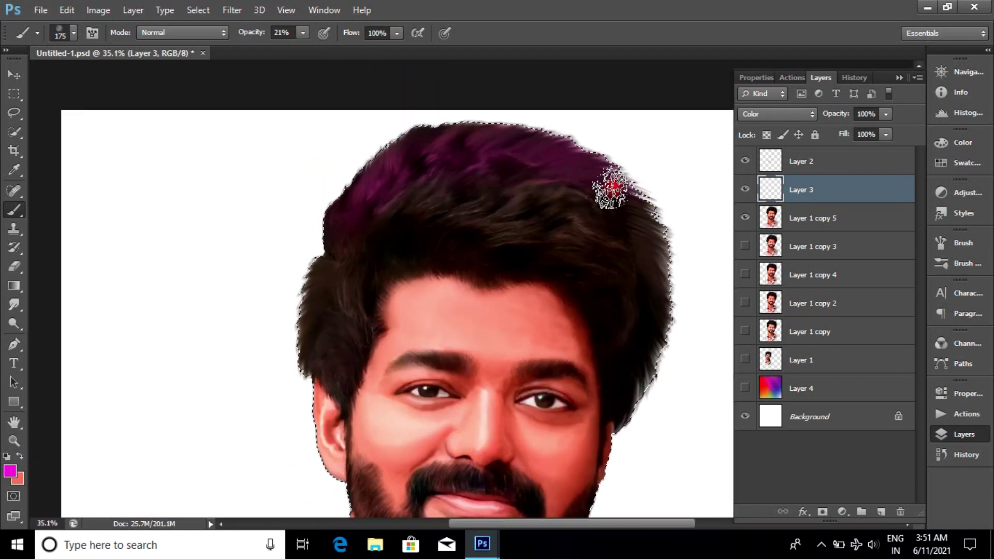
scroll(520, 239, "down", 2)
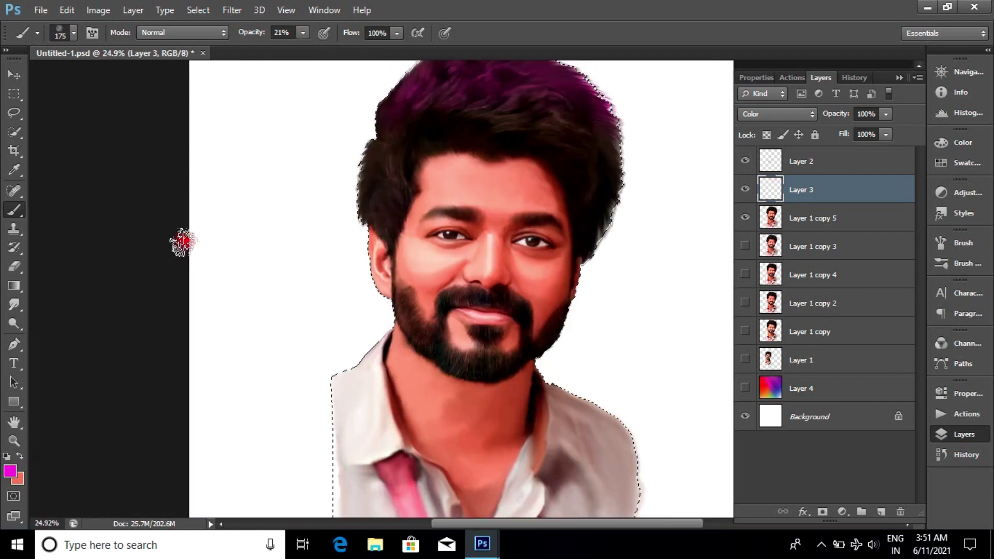
scroll(184, 240, "up", 3)
- Switch to bright green and brush green tint along the hair
left_click(9, 471)
left_click(504, 202)
left_click(502, 266)
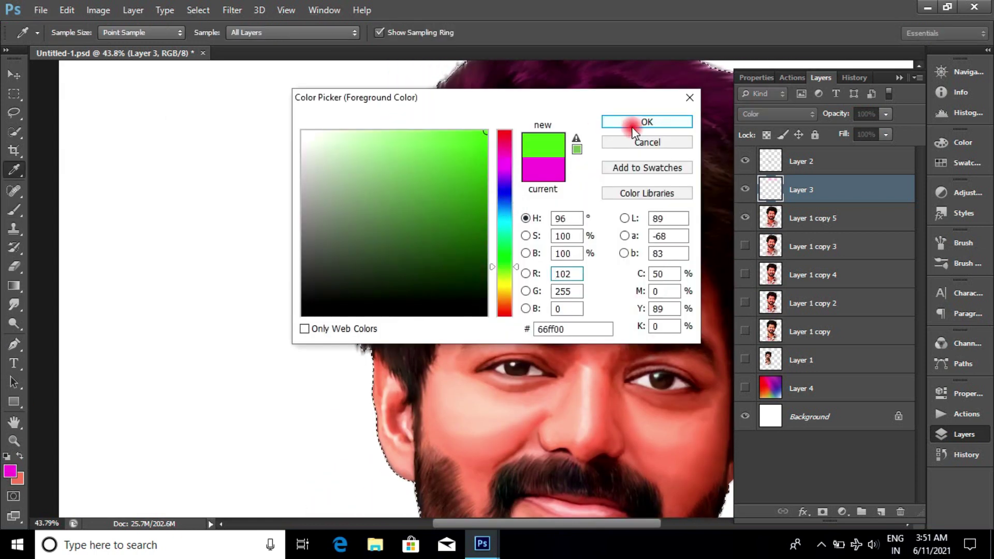
left_click(646, 121)
scroll(632, 261, "down", 2)
scroll(704, 272, "down", 1)
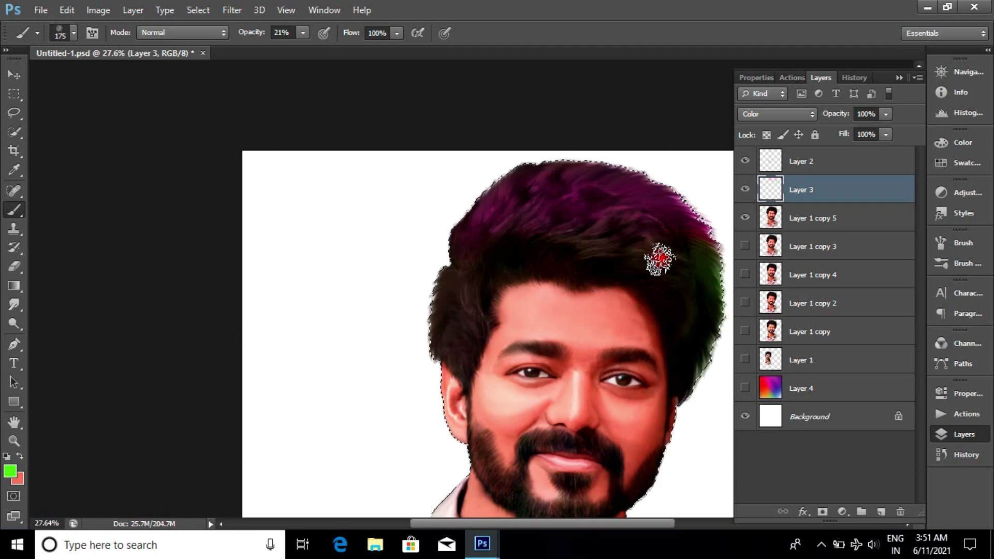
scroll(659, 259, "up", 5)
mouse_move(599, 284)
left_mouse_down()
mouse_move(544, 261)
mouse_move(677, 189)
mouse_move(548, 355)
left_mouse_up()
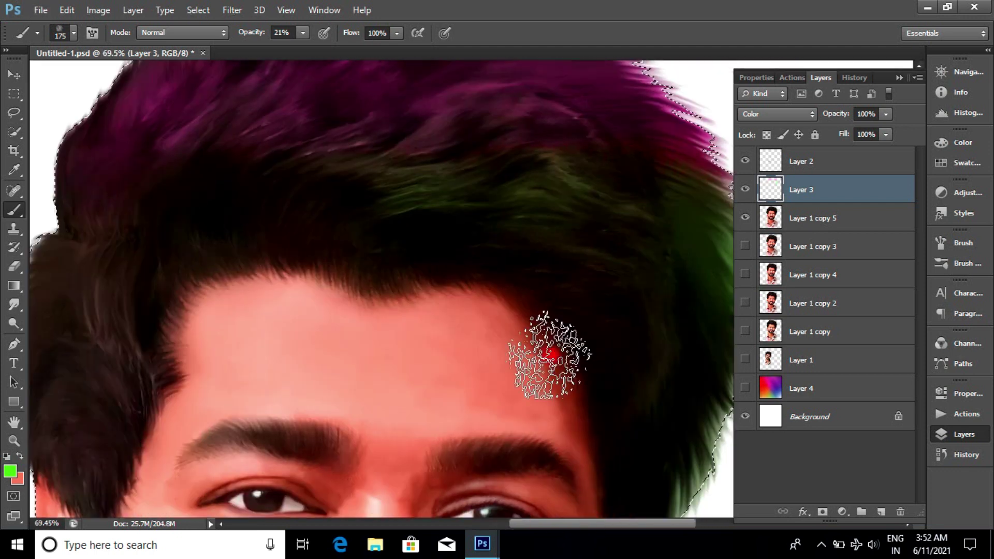
scroll(377, 288, "up", 1)
scroll(540, 310, "down", 2)
scroll(512, 317, "up", 4)
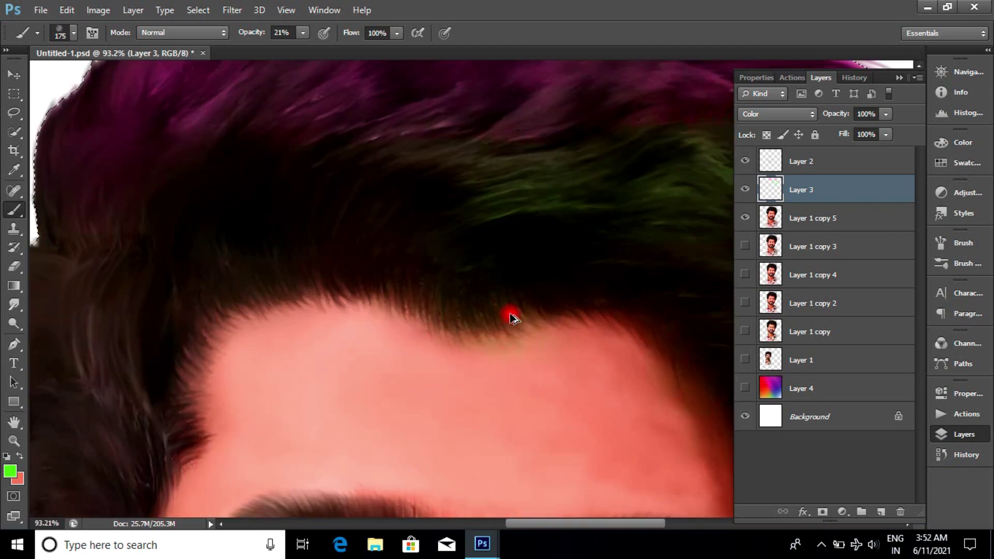
scroll(395, 222, "up", 1)
scroll(437, 239, "down", 2)
scroll(437, 240, "down", 2)
scroll(484, 242, "up", 2)
mouse_move(484, 242)
left_mouse_down()
mouse_move(689, 156)
mouse_move(472, 166)
left_mouse_up()
- Switch to pure red and paint red tint onto the left-side hair with a smaller brush
scroll(376, 198, "down", 1)
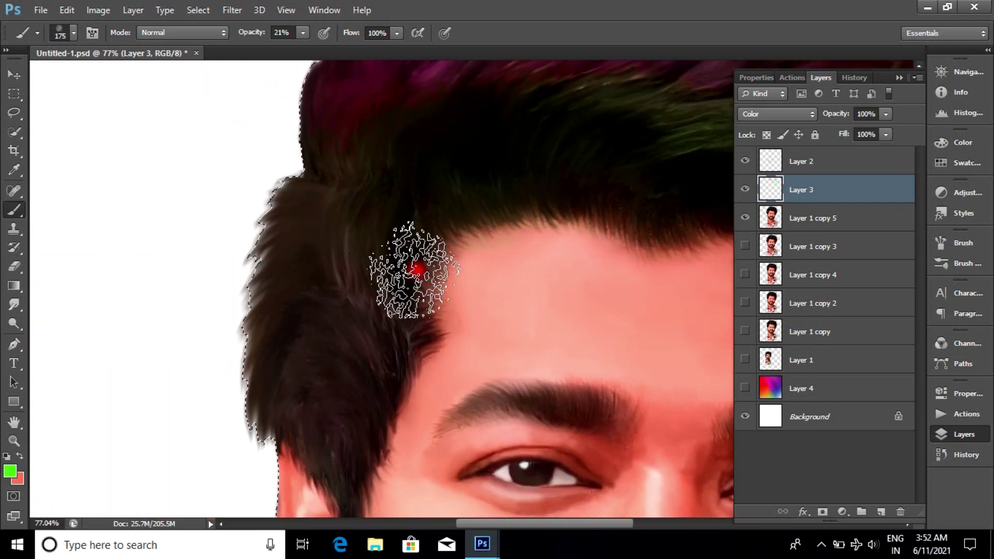
scroll(417, 269, "down", 3)
left_click(9, 470)
left_click_drag(504, 264, 509, 324)
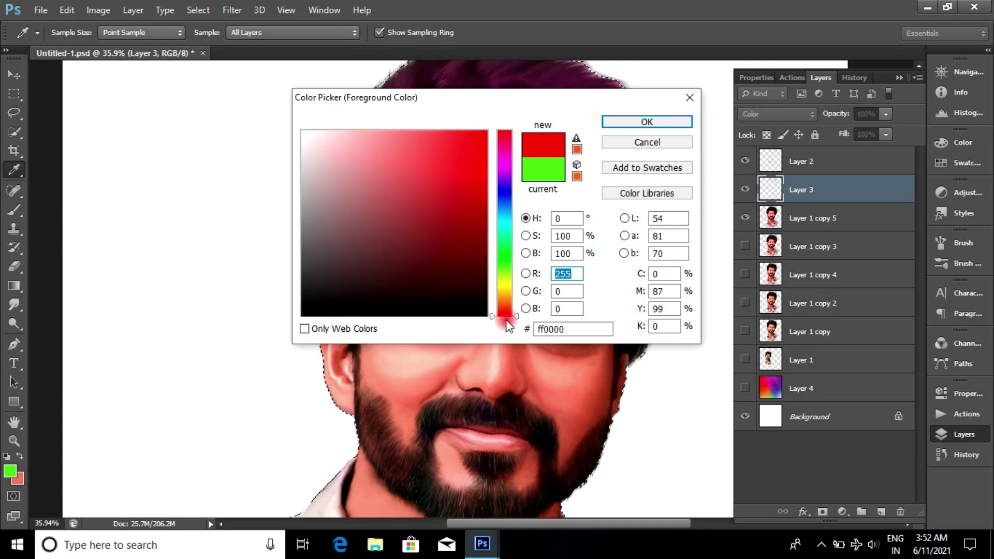
key("Return")
key("b")
scroll(288, 266, "up", 2)
scroll(302, 222, "up", 2)
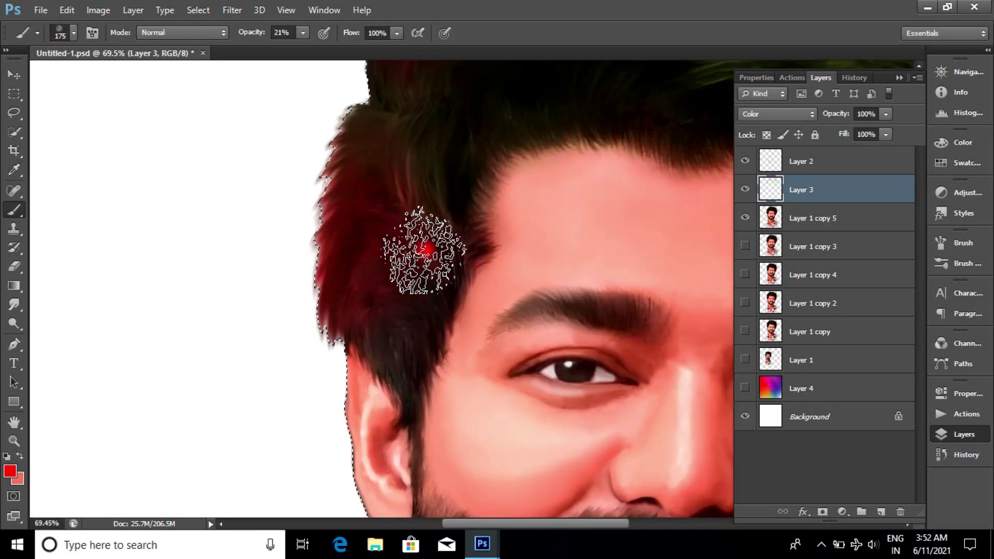
scroll(424, 251, "up", 4)
key("bracketleft")
key("bracketleft")
key("bracketleft")
key("bracketleft")
key("bracketleft")
scroll(418, 222, "up", 2)
scroll(444, 173, "up", 3)
scroll(281, 155, "up", 3)
left_click_drag(368, 228, 262, 222)
- Pick an orange-red foreground colour
scroll(277, 340, "down", 3)
scroll(284, 395, "down", 3)
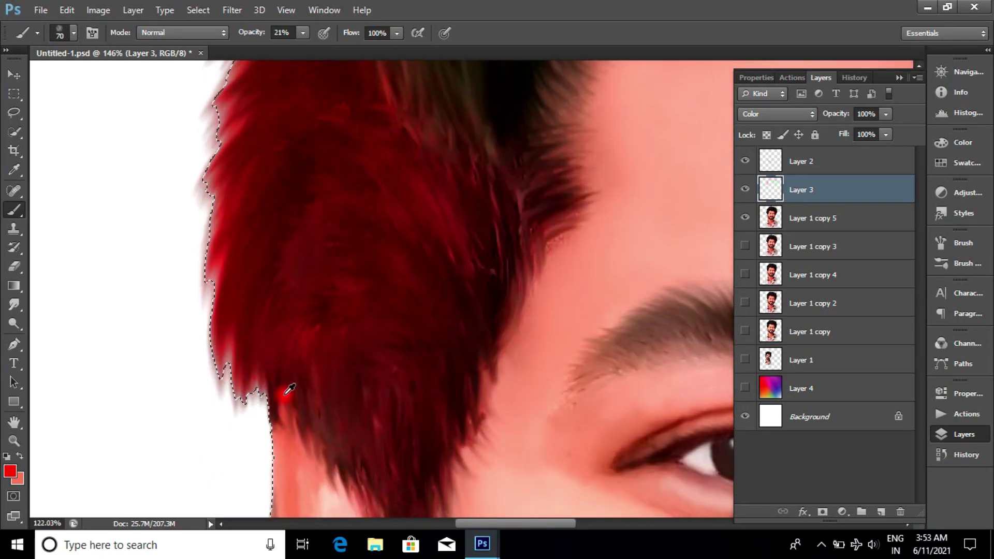
scroll(499, 366, "down", 5)
scroll(499, 366, "up", 2)
scroll(499, 366, "up", 3)
left_click(14, 471)
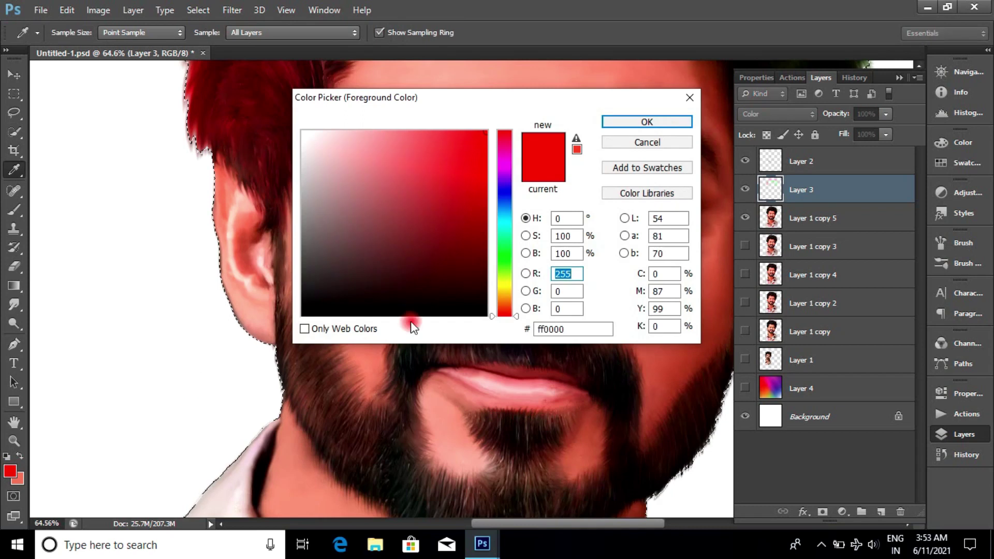
key("Return")
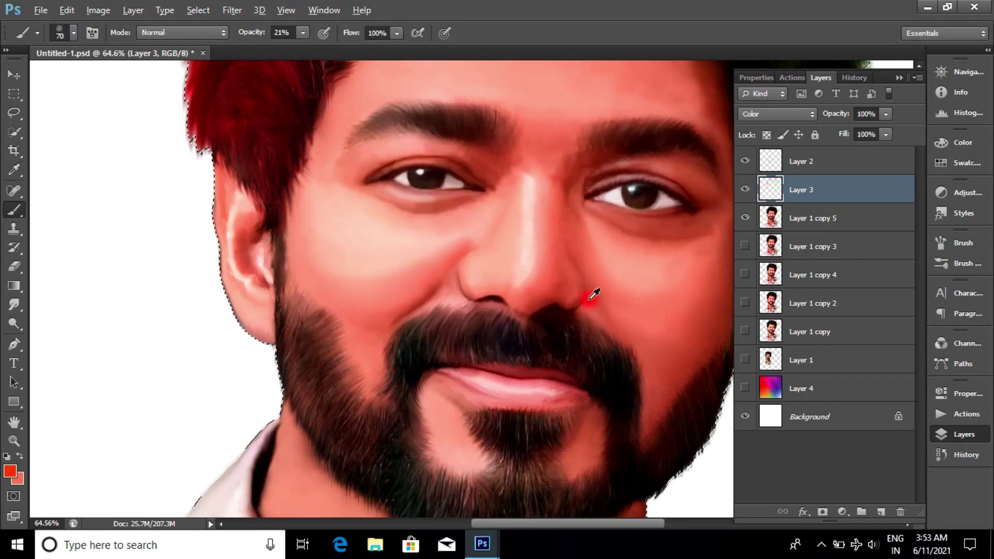
- Change the foreground colour to a pink-purple
scroll(493, 340, "up", 2)
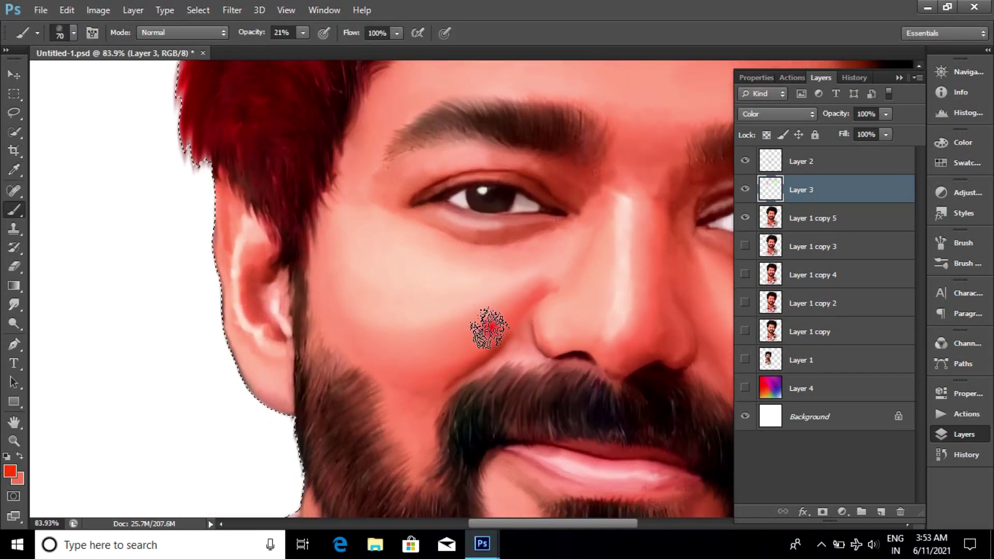
scroll(489, 327, "down", 8)
scroll(570, 278, "up", 2)
scroll(533, 304, "up", 1)
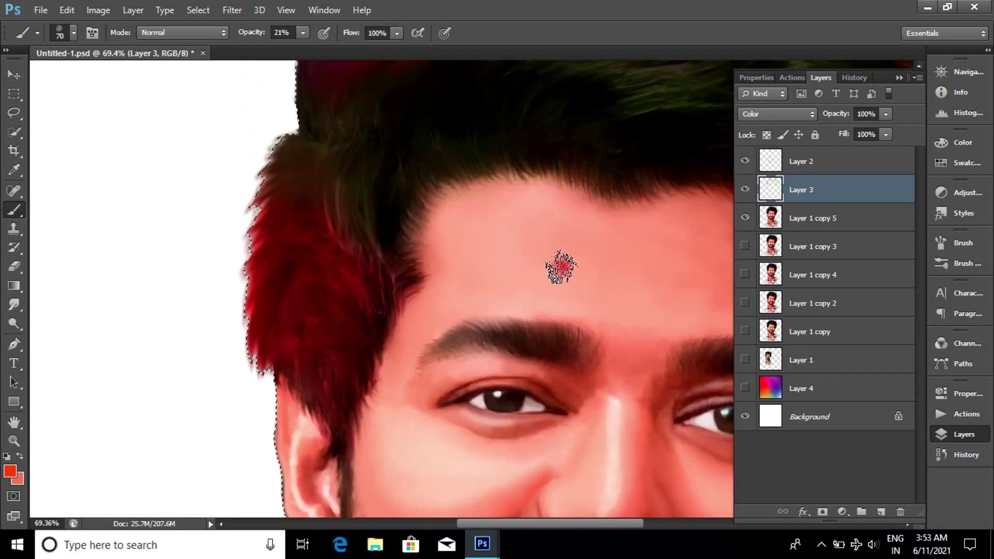
scroll(536, 171, "down", 3)
scroll(632, 244, "up", 2)
left_click(10, 471)
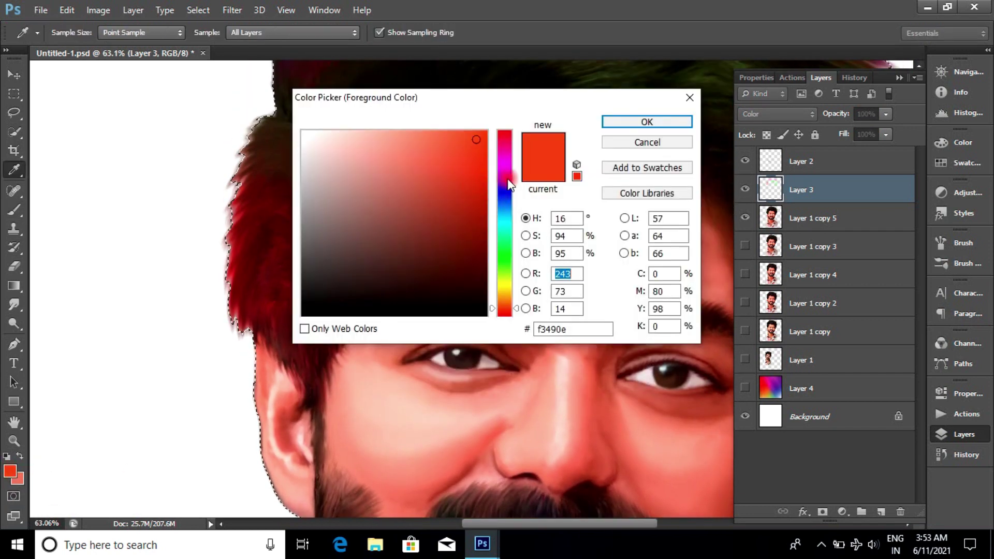
left_click(505, 171)
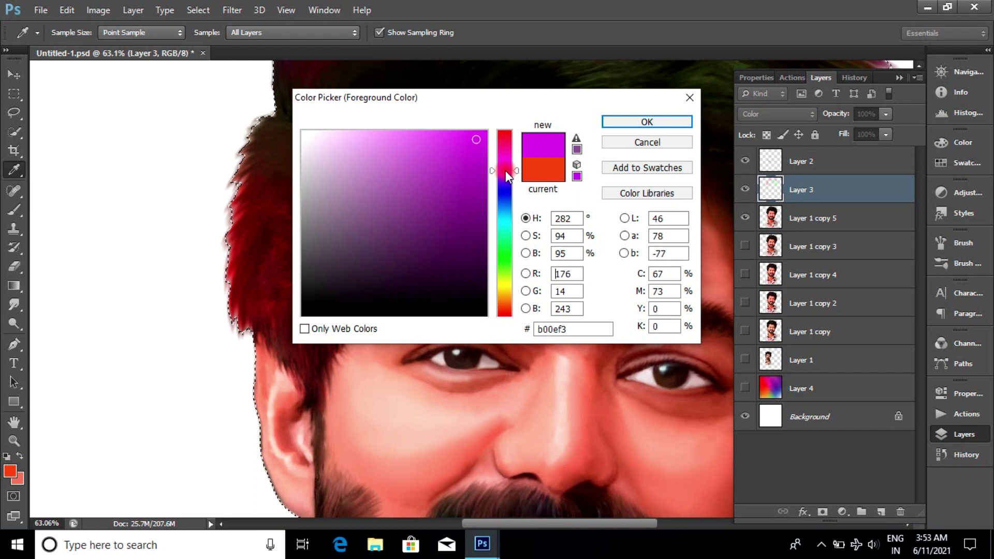
left_click(619, 125)
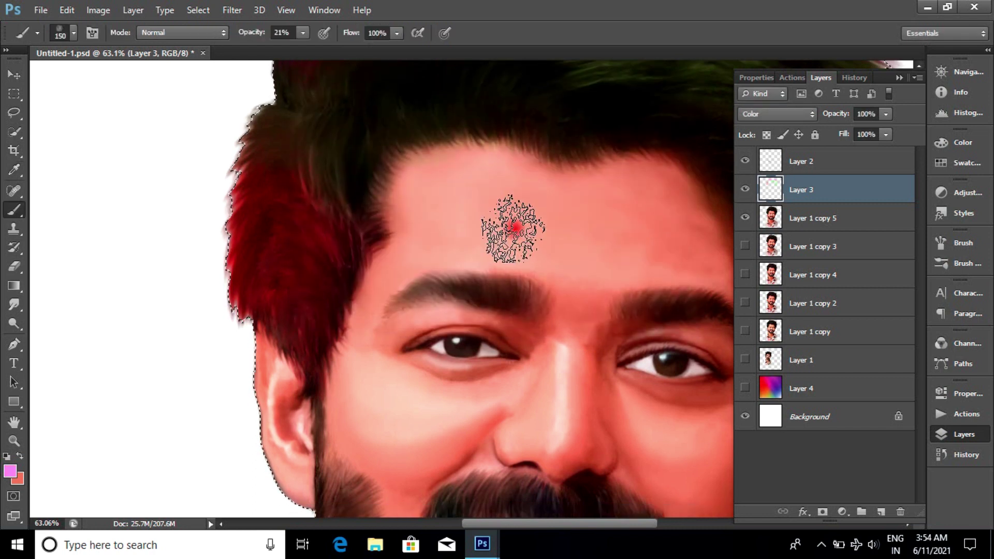
- Switch the foreground colour back to orange-red
scroll(666, 194, "down", 2)
scroll(471, 243, "up", 2)
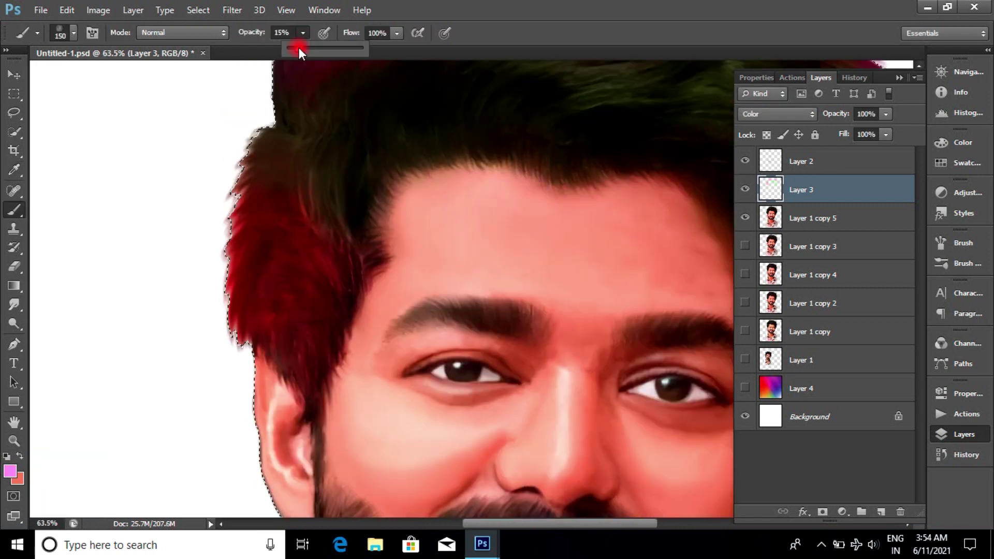
scroll(621, 215, "down", 2)
scroll(486, 167, "down", 1)
scroll(632, 278, "up", 4)
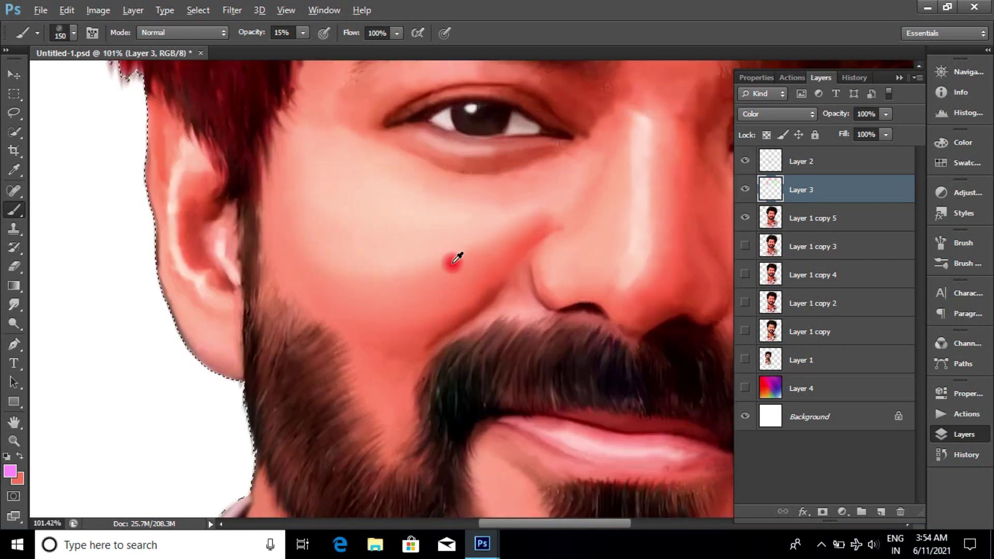
scroll(455, 259, "up", 1)
scroll(599, 344, "down", 1)
scroll(588, 458, "down", 2)
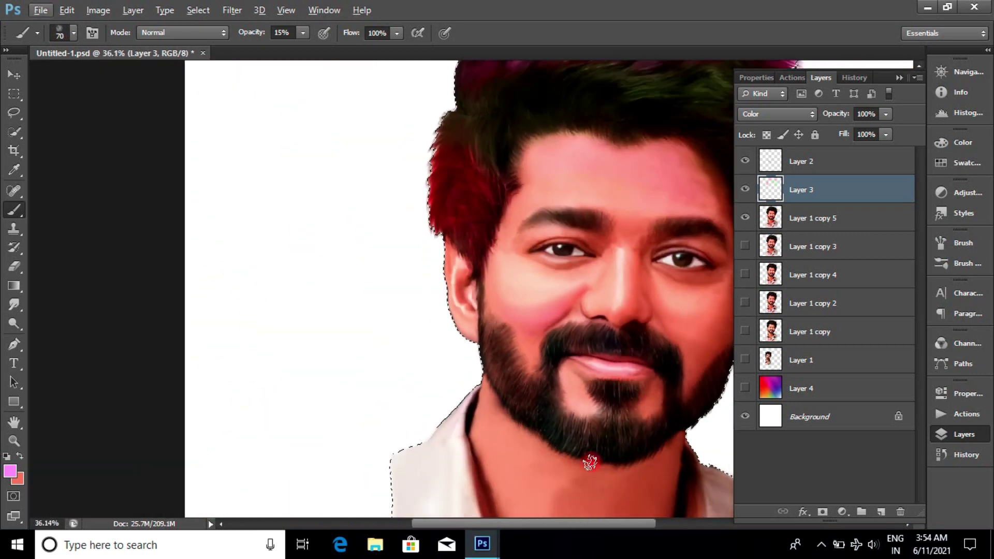
scroll(606, 326, "down", 1)
scroll(545, 287, "up", 2)
scroll(546, 287, "down", 1)
scroll(454, 239, "up", 2)
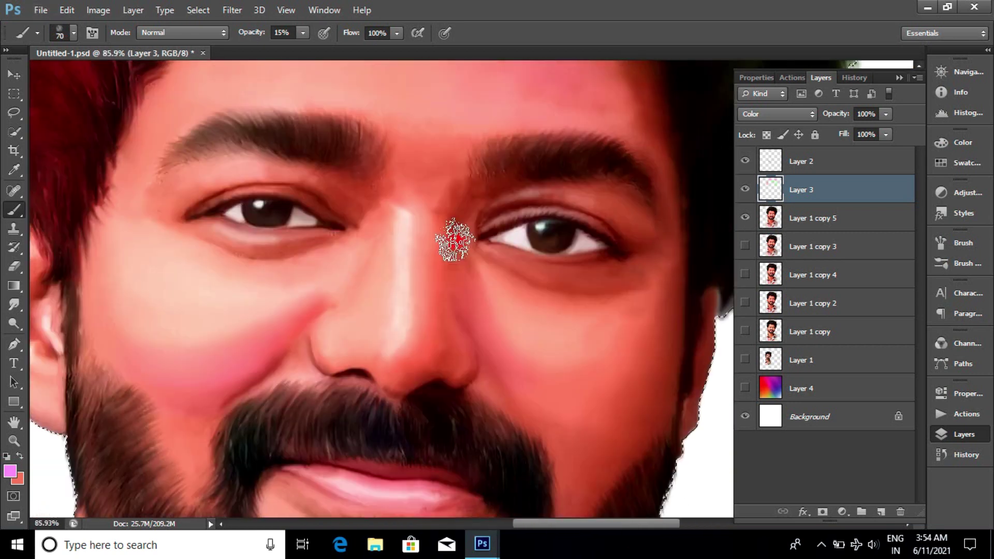
left_click(11, 471)
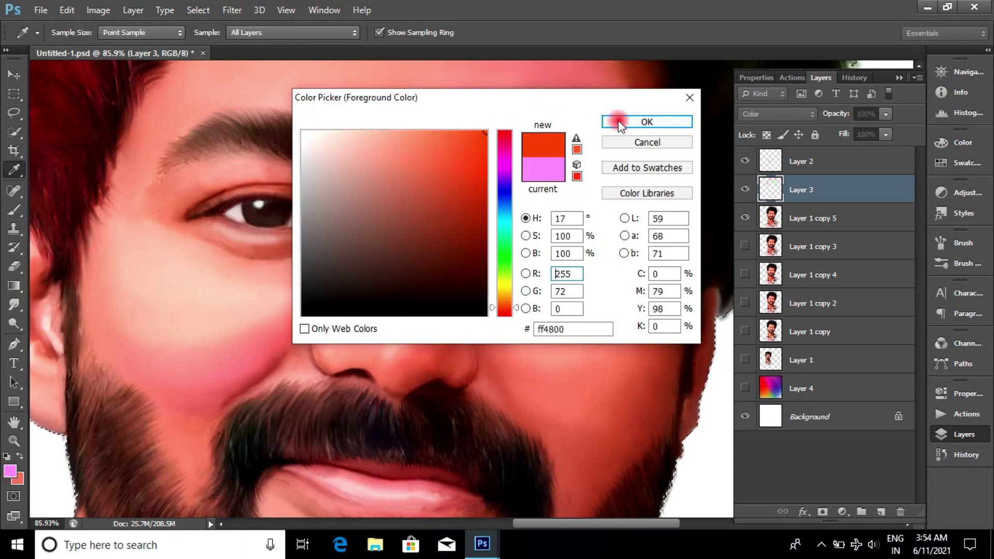
left_click(610, 122)
- Adjust the foreground to an orange paint colour
scroll(501, 374, "up", 2)
scroll(593, 410, "up", 1)
scroll(440, 260, "up", 2)
scroll(388, 222, "up", 1)
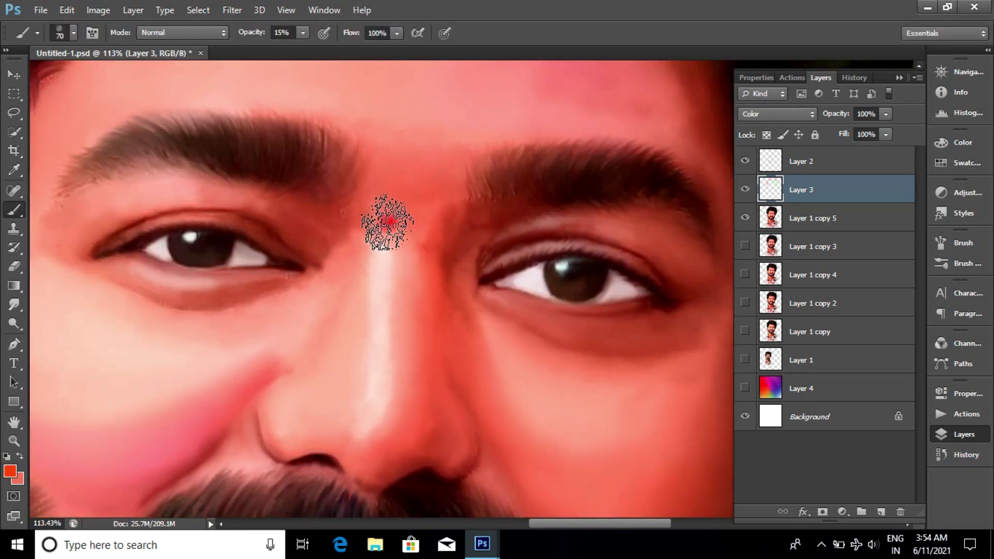
scroll(514, 377, "down", 3)
scroll(627, 246, "up", 6)
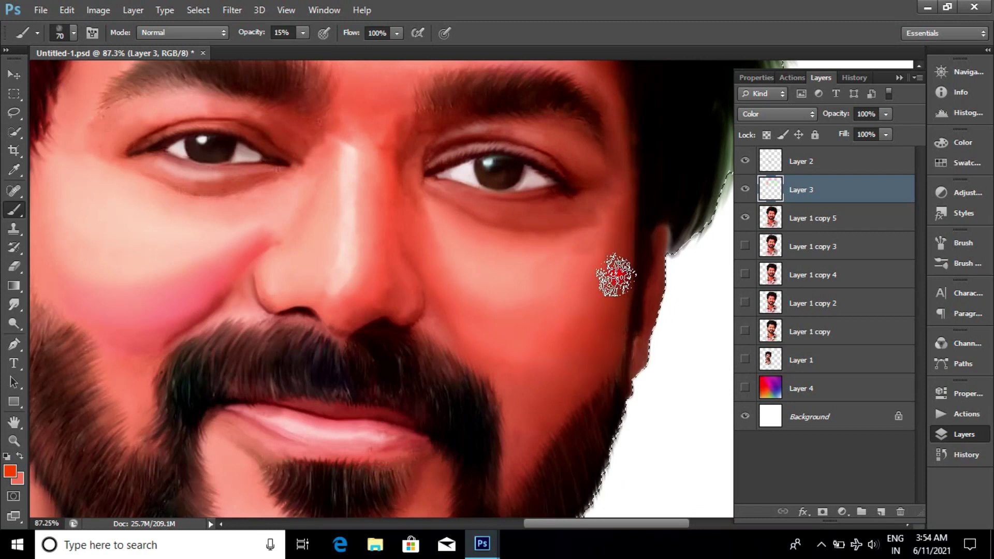
scroll(600, 207, "up", 3)
scroll(610, 200, "up", 1)
scroll(610, 199, "down", 10)
scroll(538, 331, "down", 2)
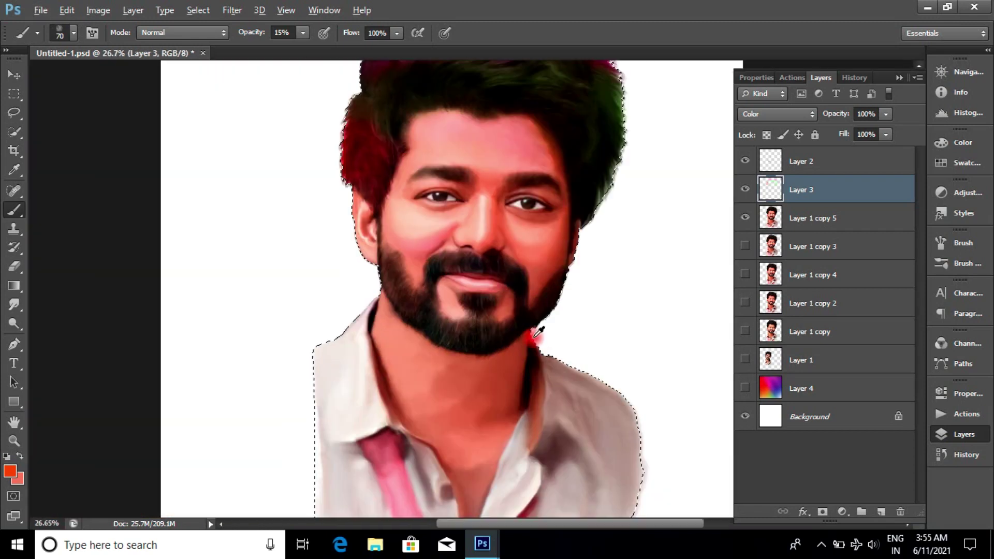
scroll(539, 331, "down", 2)
scroll(421, 289, "up", 5)
left_click(10, 471)
left_click(646, 122)
- Enlarge the brush to size 175 and switch to the Move tool
key("bracketright")
key("bracketright")
key("bracketright")
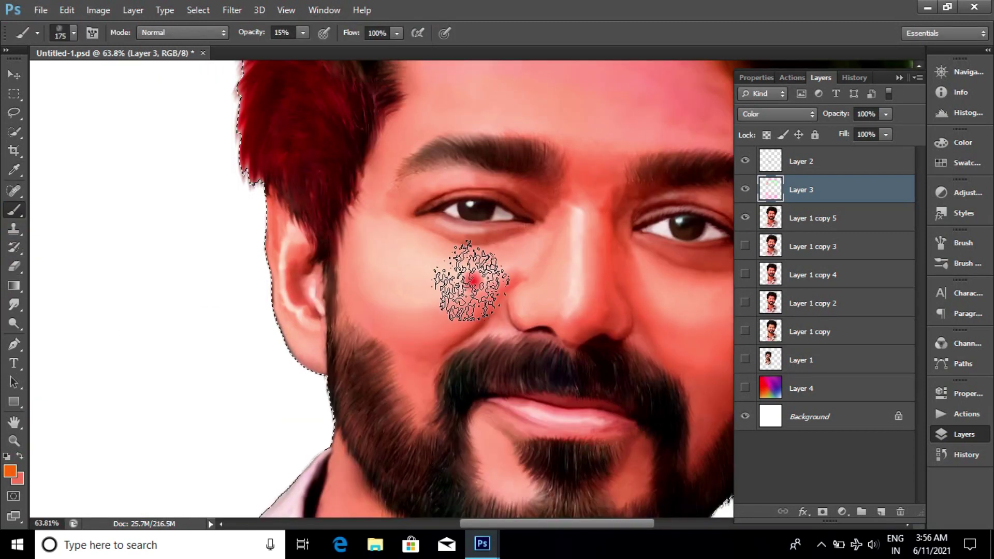
scroll(484, 326, "down", 2)
scroll(484, 326, "down", 2)
key("v")
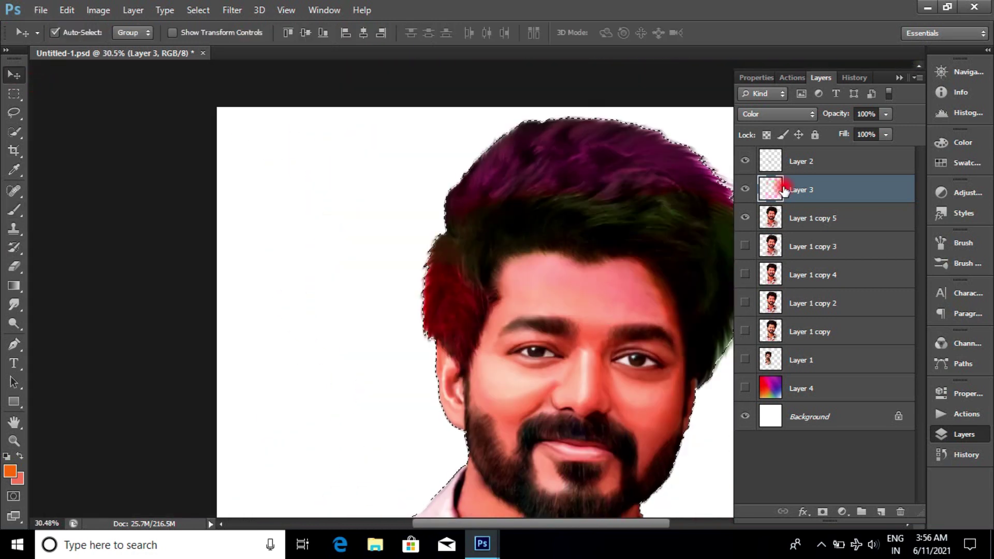
- Soften Layer 3's colour tints with a Box Blur of radius 117
left_click(229, 9)
left_click(232, 9)
left_click(434, 246)
left_click_drag(322, 320, 339, 321)
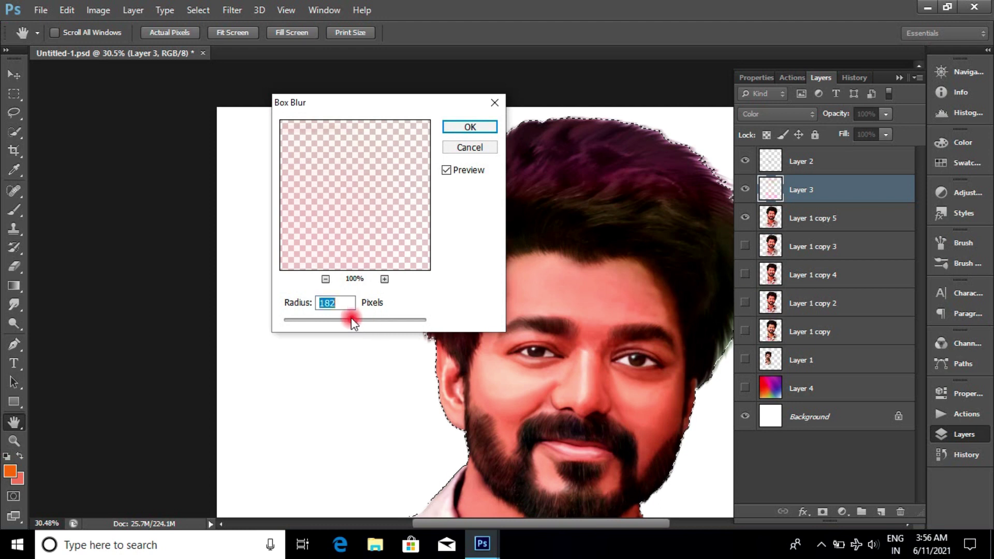
key("Return")
- Pick the Eraser to remove excess tint
scroll(595, 455, "down", 5)
scroll(596, 363, "up", 5)
scroll(588, 215, "up", 2)
left_click(14, 266)
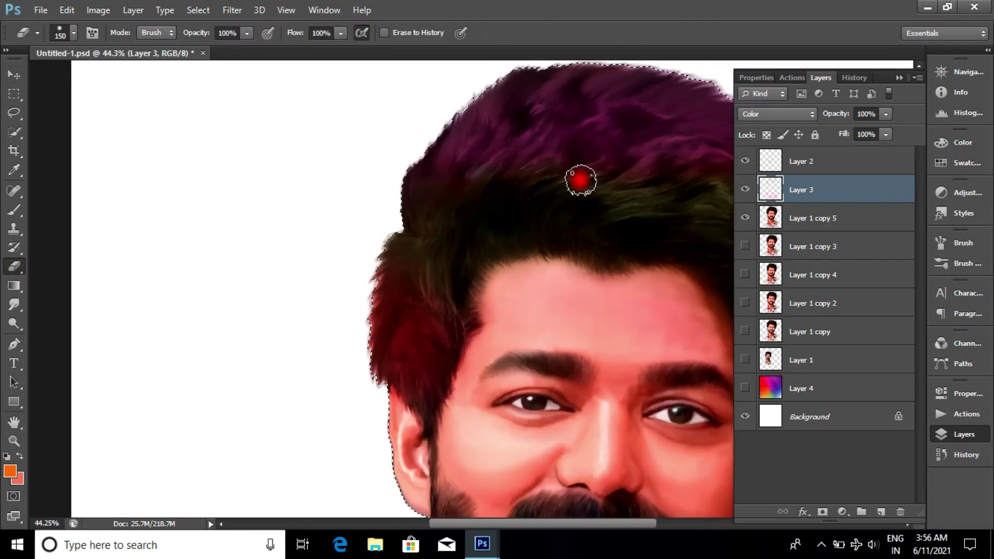
- Set the foreground colour to red cf0909 and return to the Brush tool
scroll(631, 170, "down", 2)
left_click(10, 471)
left_click(479, 166)
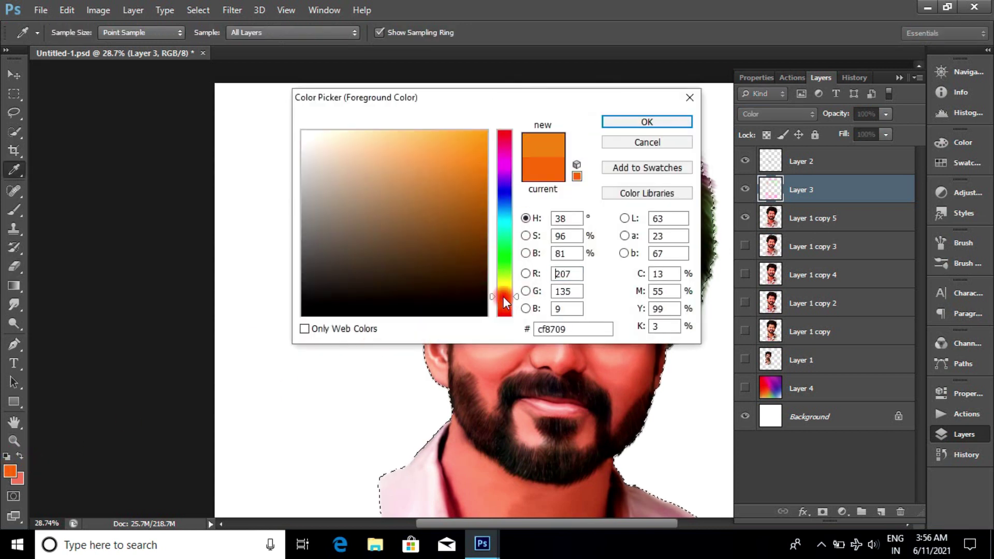
left_click_drag(504, 300, 504, 311)
left_click(505, 131)
left_click(628, 127)
scroll(460, 164, "up", 2)
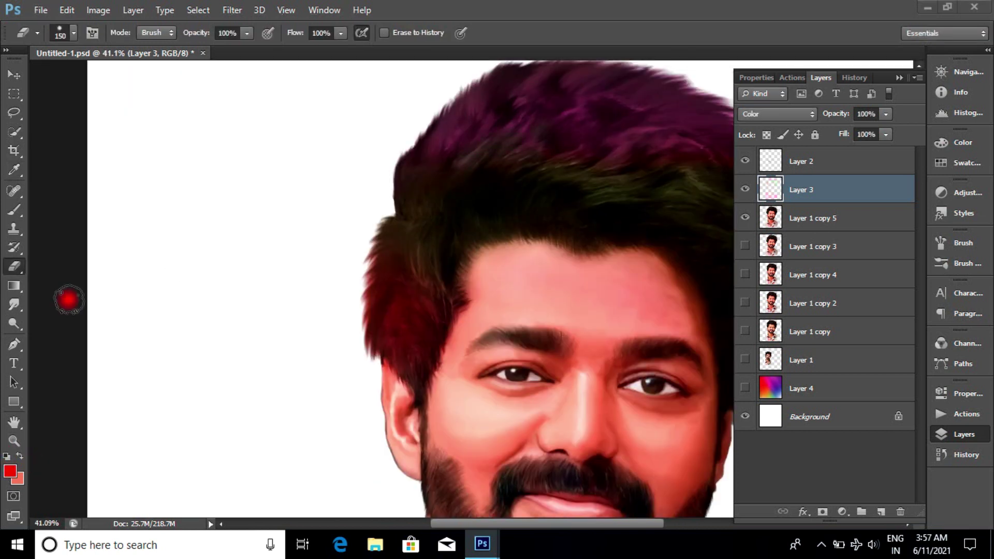
left_click(12, 212)
scroll(456, 180, "down", 2)
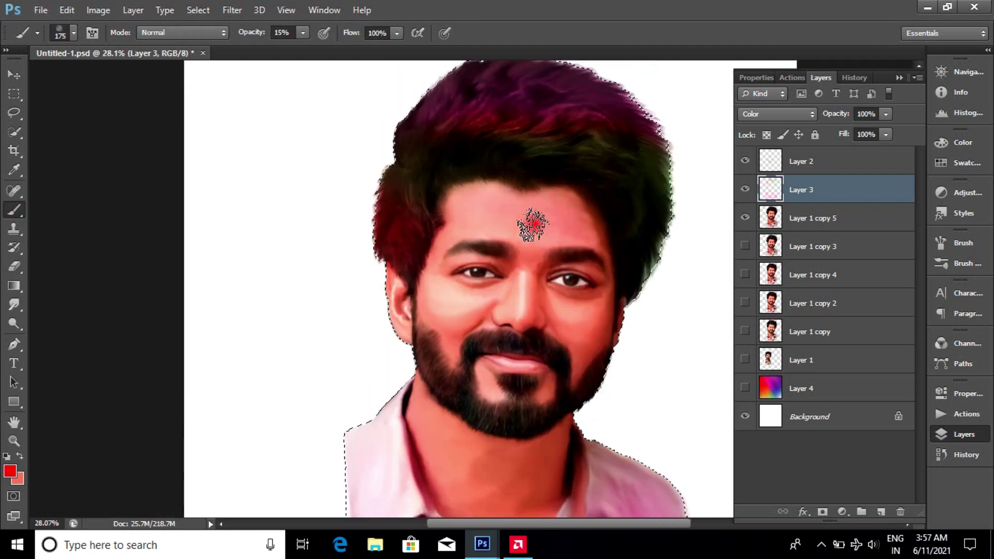
scroll(423, 210, "down", 3)
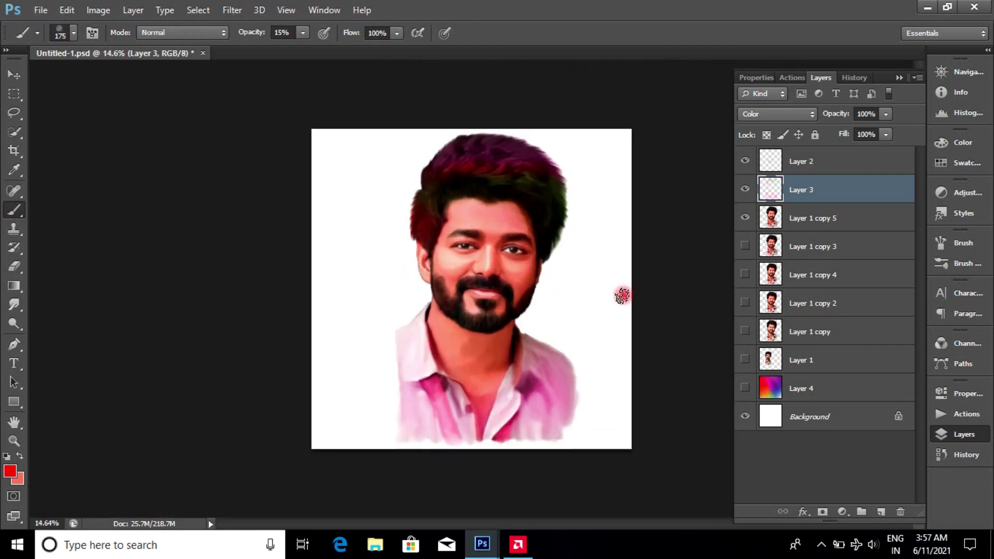
scroll(621, 291, "up", 2)
scroll(508, 314, "down", 5)
scroll(508, 313, "up", 5)
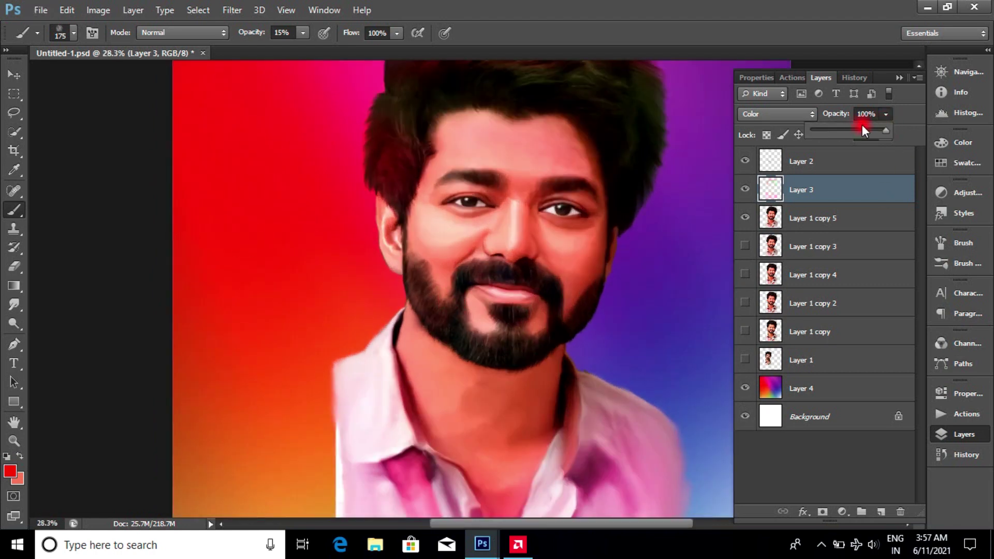
- Lower the gradient Layer 4's opacity to 75%
left_click(823, 383)
left_click(885, 114)
mouse_move(843, 130)
left_mouse_down()
mouse_move(832, 126)
mouse_move(868, 130)
left_mouse_up()
scroll(810, 250, "down", 2)
scroll(528, 380, "up", 3)
scroll(528, 380, "down", 3)
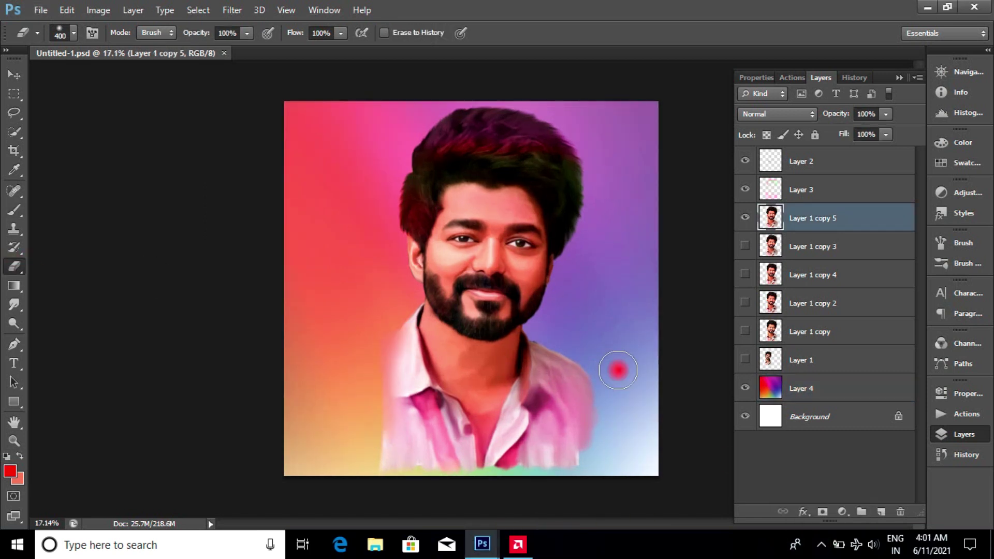
scroll(678, 230, "up", 3)
- Work on Layer 1 copy 5 alone, then reselect colour Layer 3
left_click(772, 214)
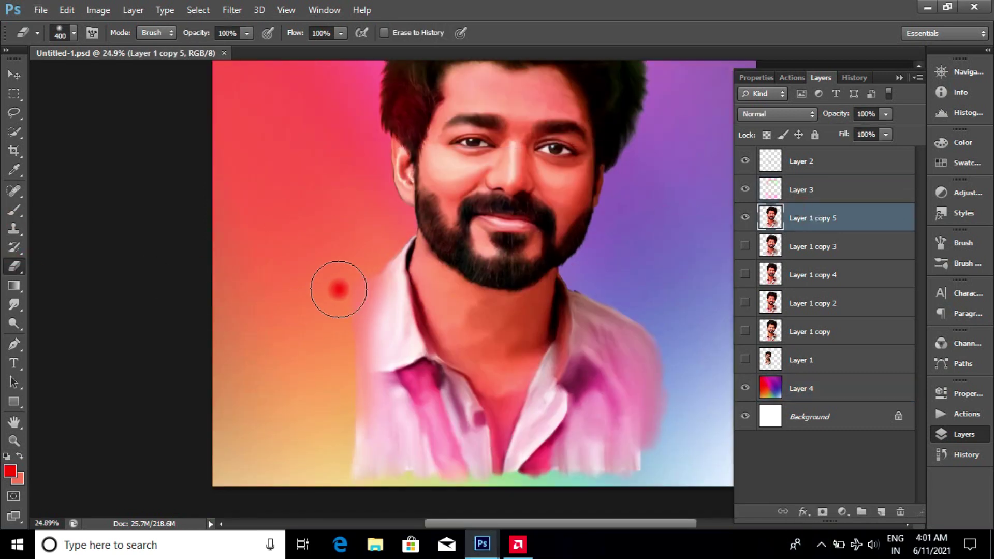
left_click(803, 190)
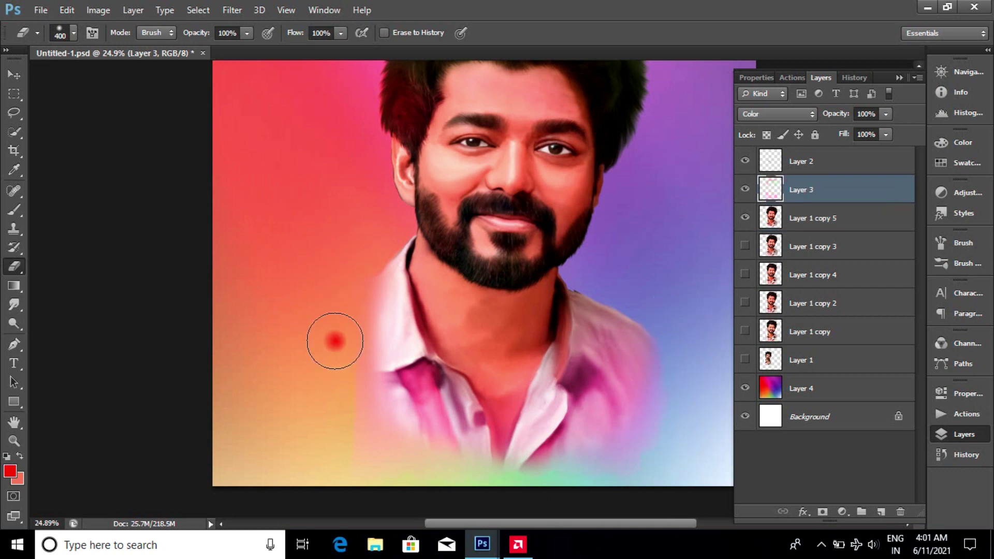
scroll(681, 379, "down", 2)
- On Layer 4, erase a soft white glow behind the head with a 2400 px Eraser
left_click(803, 389)
scroll(443, 295, "up", 3)
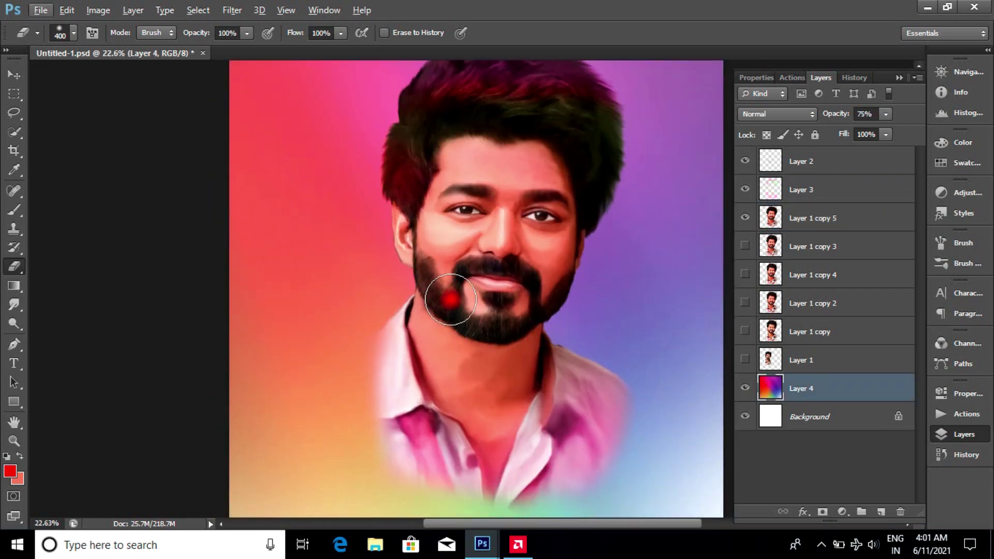
scroll(450, 299, "down", 1)
key("bracketright")
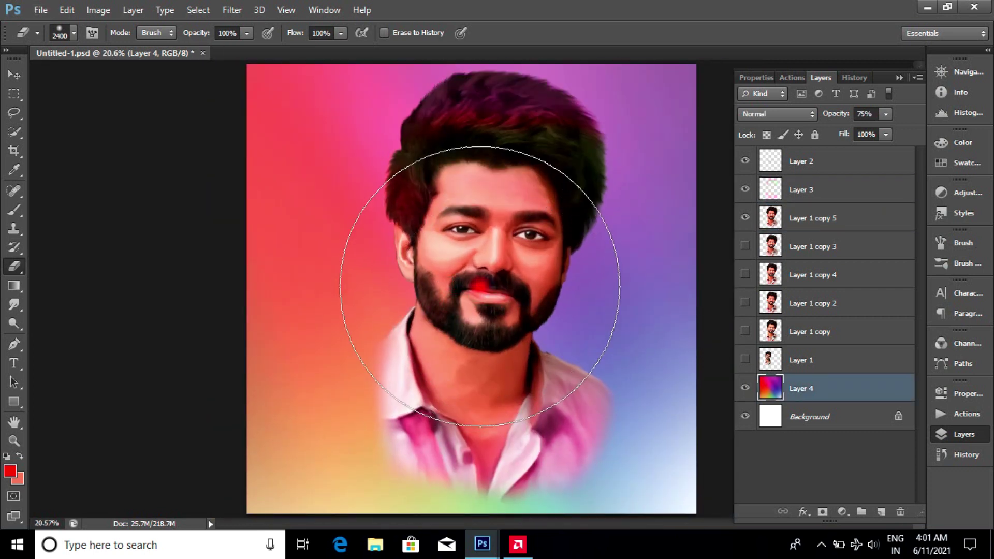
left_click(480, 286)
- Set Layer 4's opacity back to 100%
scroll(399, 275, "down", 1)
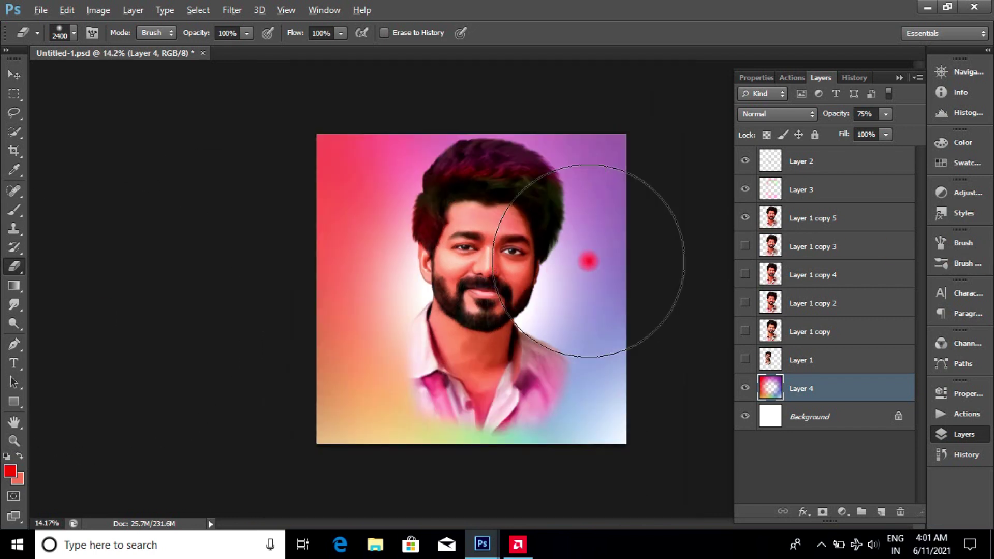
left_click_drag(886, 111, 908, 128)
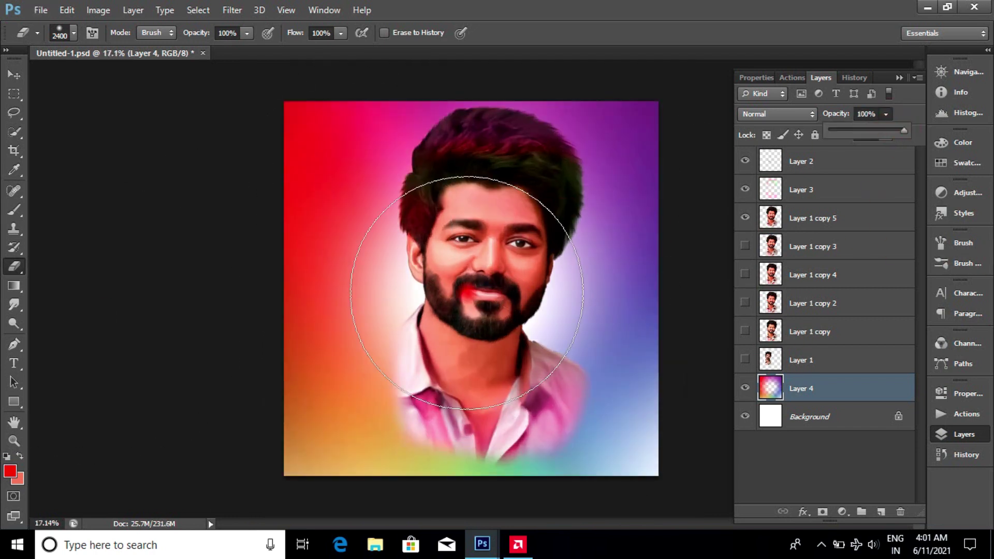
scroll(466, 218, "up", 1)
key("v")
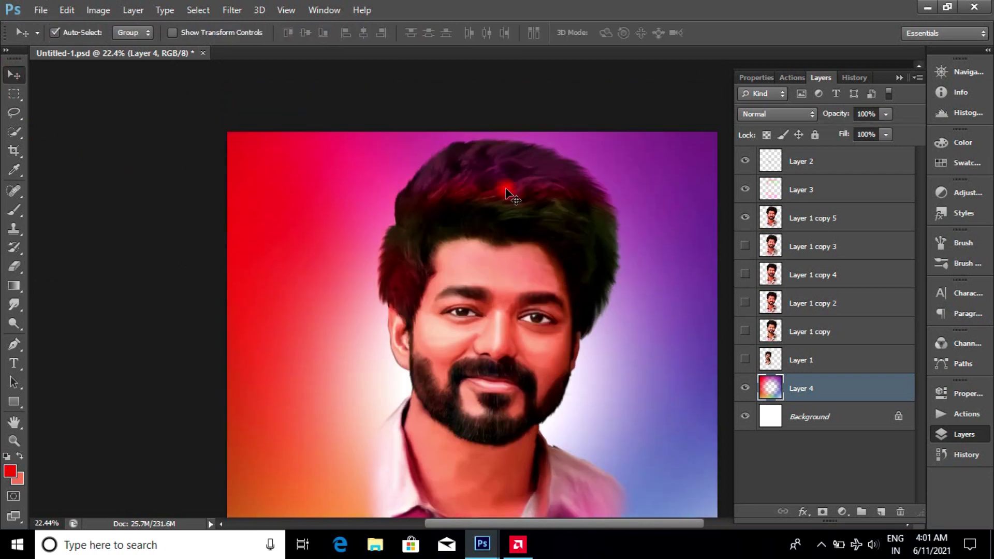
scroll(506, 217, "up", 2)
scroll(518, 244, "down", 3)
scroll(497, 280, "down", 3)
scroll(517, 274, "down", 3)
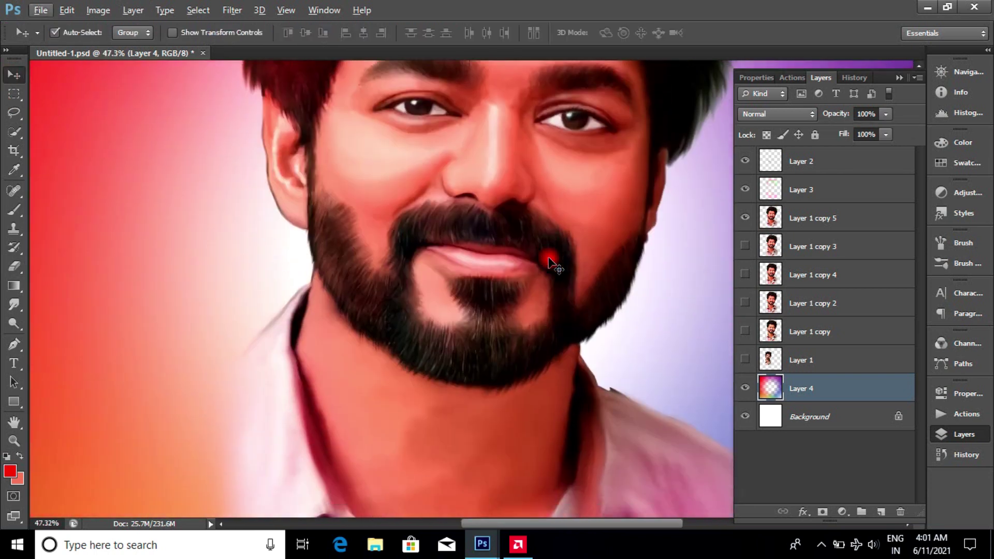
scroll(550, 260, "down", 3)
scroll(514, 278, "down", 3)
scroll(517, 277, "up", 1)
scroll(521, 278, "down", 1)
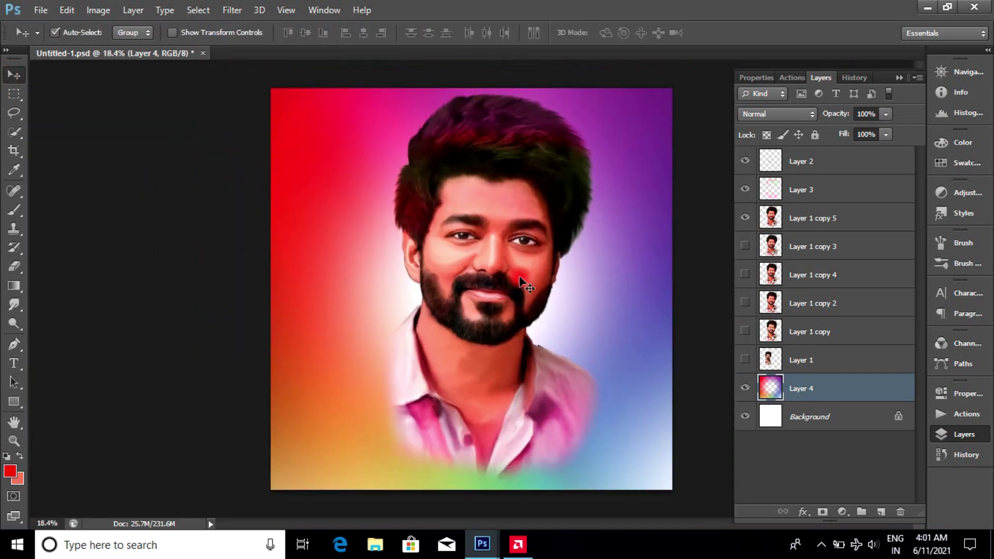